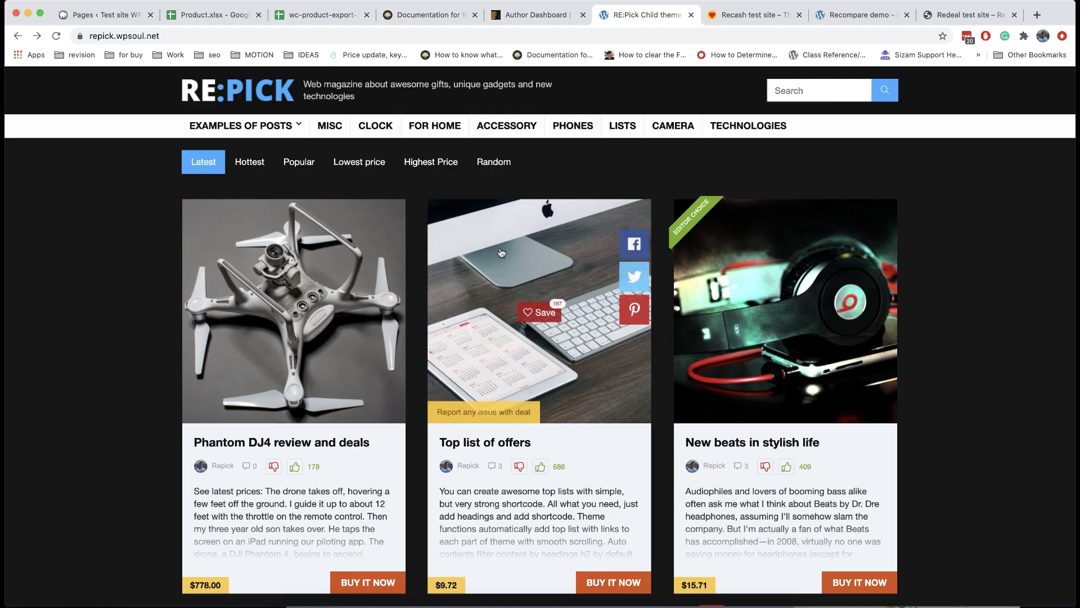
# Open the Solo2 Wireless product page on the Repick demo, then browse the Recash demo
pyautogui.scroll(-6, 573, 298)
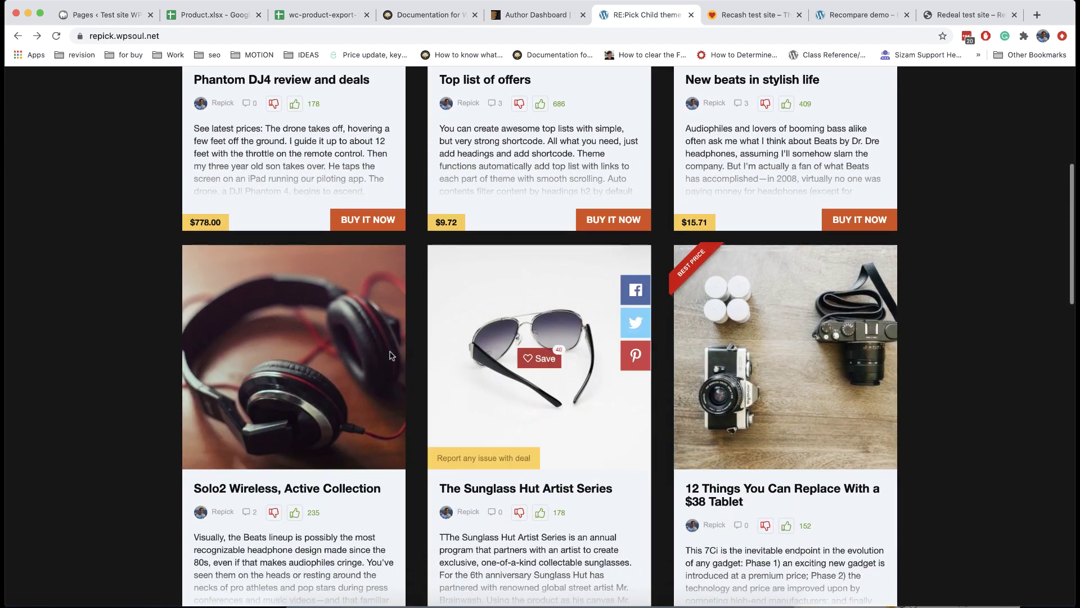
pyautogui.click(305, 331)
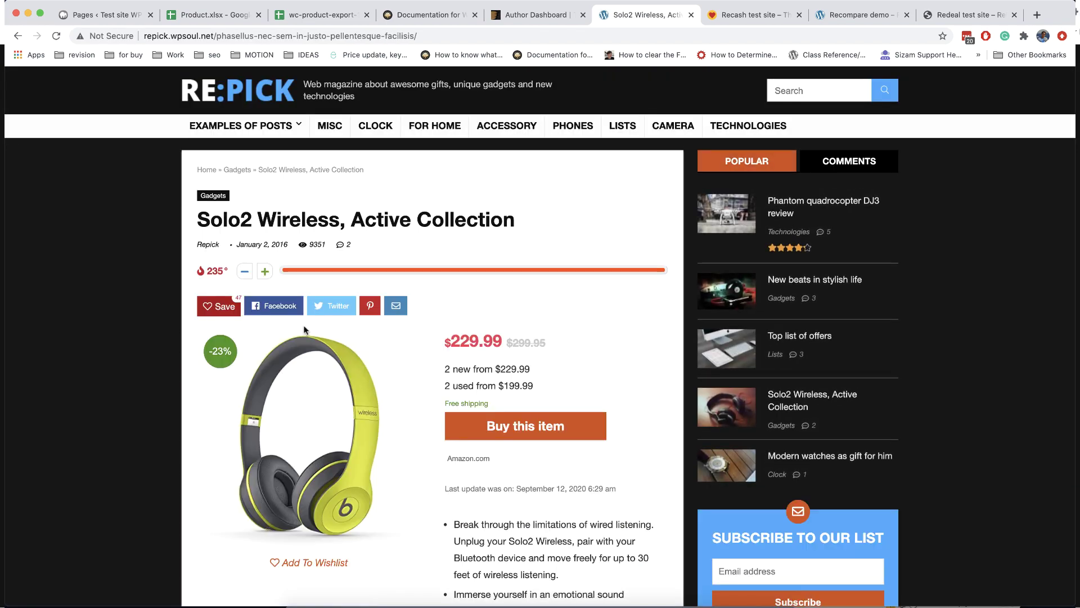
pyautogui.hotkey('ctrl', 'Tab')
pyautogui.scroll(-6, 581, 278)
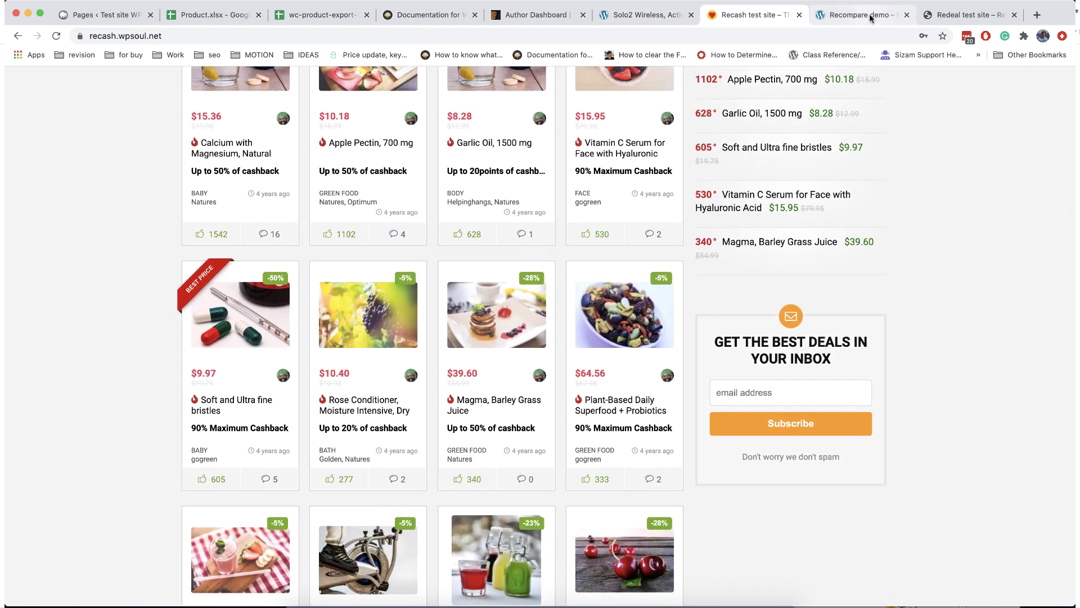
# On the Recompare demo, open the GoPro Karma Drone price-comparison page
pyautogui.click(852, 15)
pyautogui.scroll(-3, 642, 241)
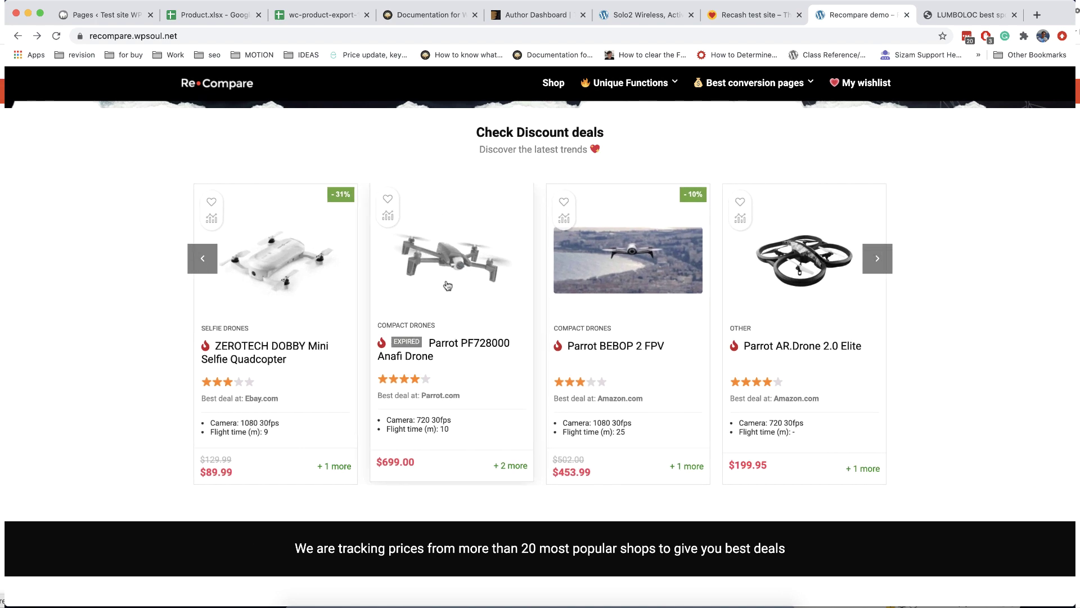
pyautogui.scroll(-8, 465, 384)
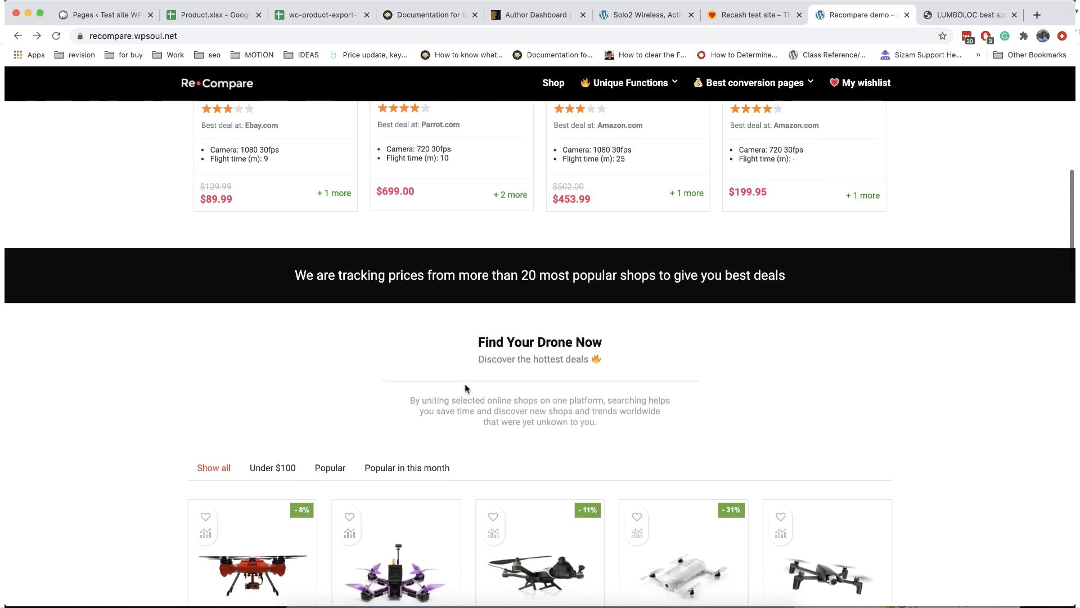
pyautogui.scroll(-2, 423, 433)
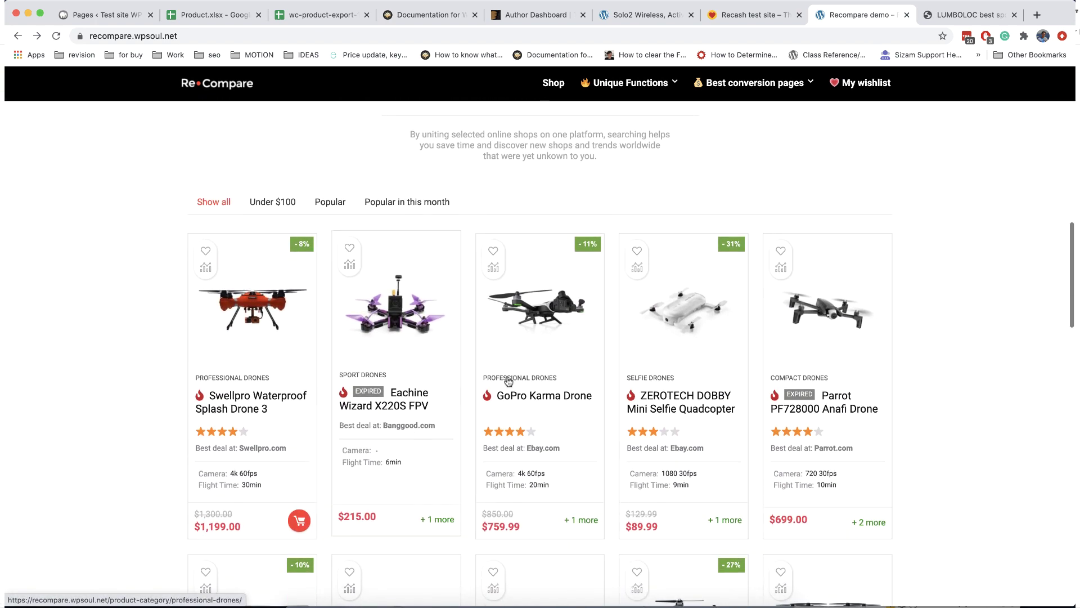
pyautogui.click(549, 306)
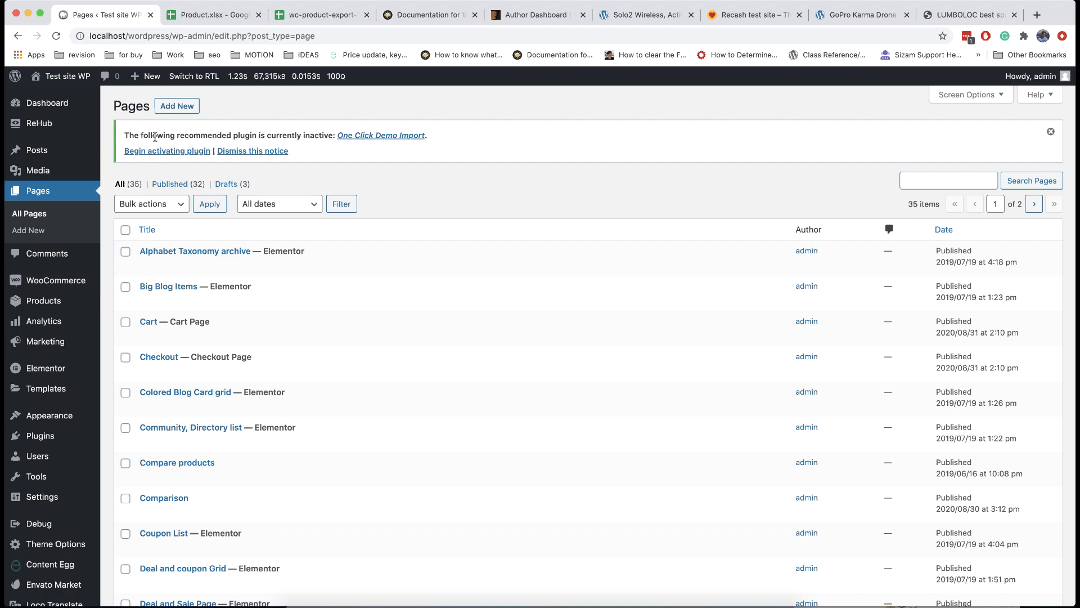
# Download the bundled Import WP plugin as rh-import-pro.zip from ReHub's Plugins page
pyautogui.moveTo(79, 124)
pyautogui.click(127, 163)
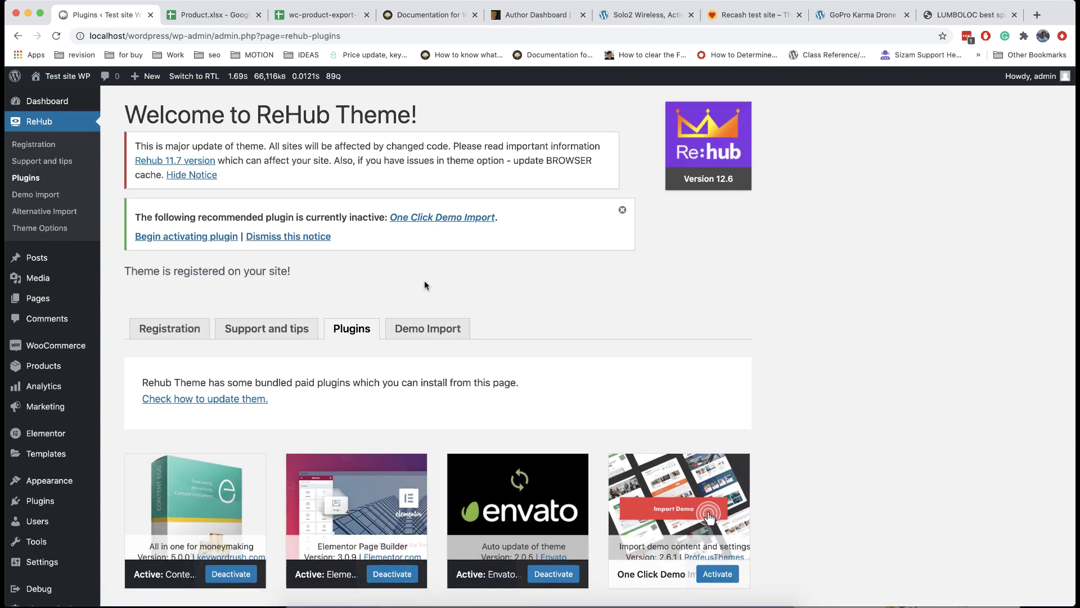
pyautogui.scroll(-15, 425, 280)
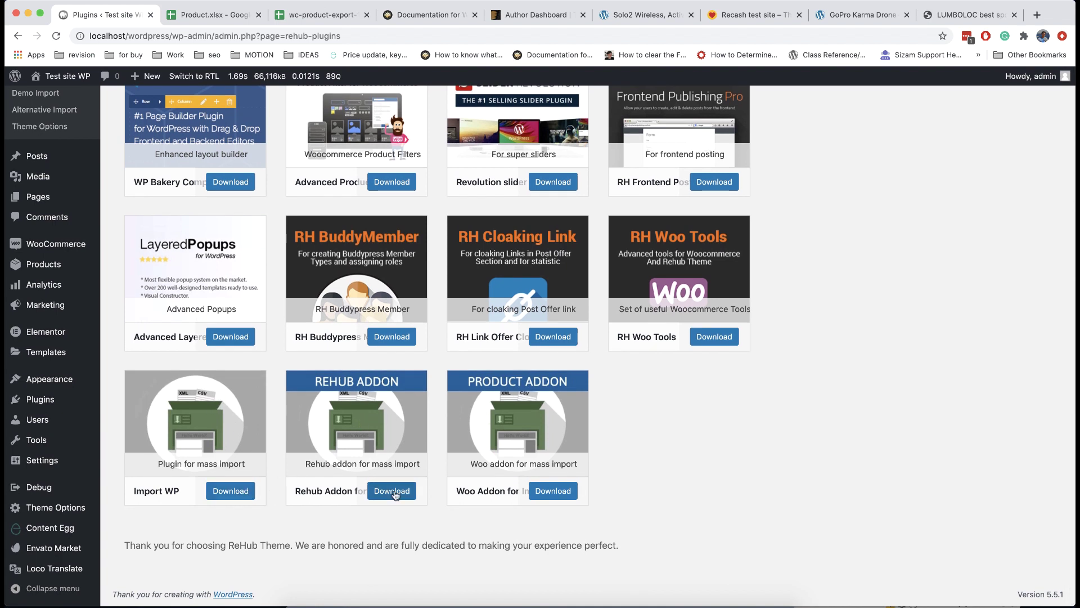
pyautogui.click(242, 493)
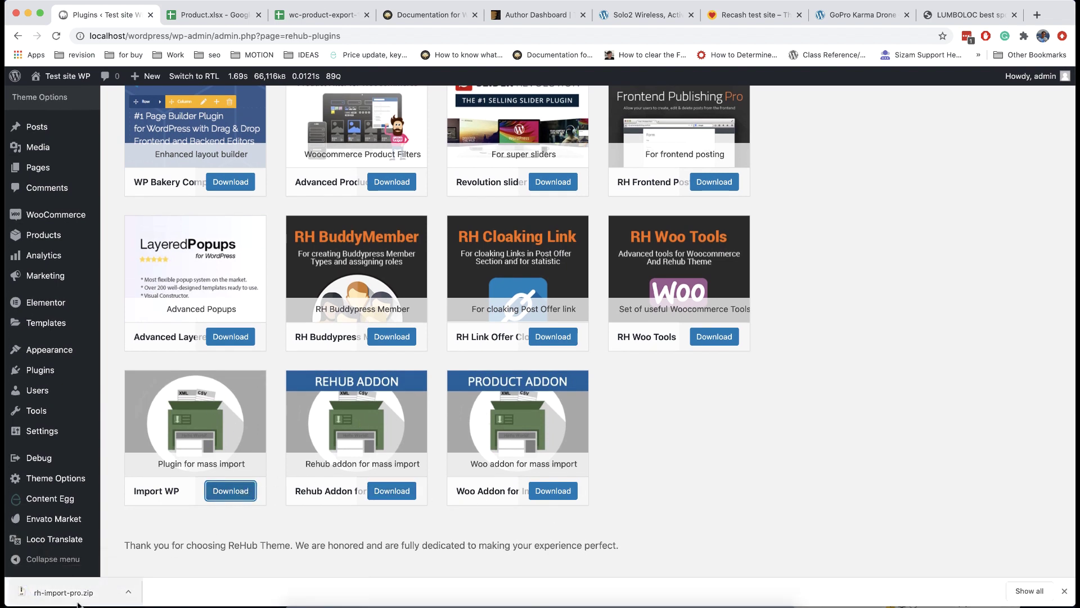
# Go to the Plugins > Add New page
pyautogui.scroll(15, 134, 401)
pyautogui.scroll(5, 134, 400)
pyautogui.scroll(-2, 101, 315)
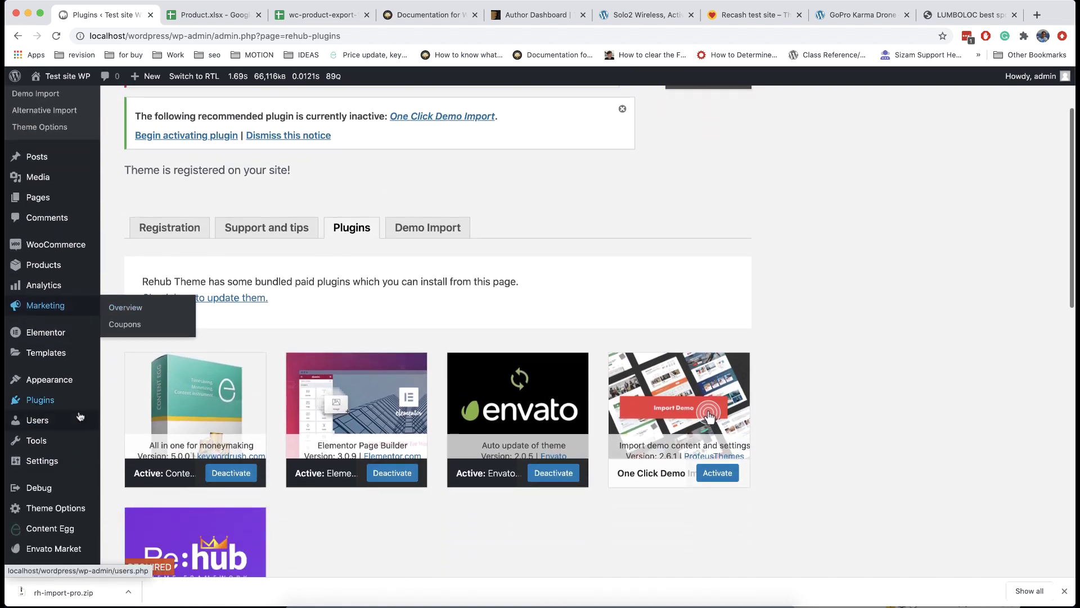
pyautogui.moveTo(67, 401)
pyautogui.click(122, 420)
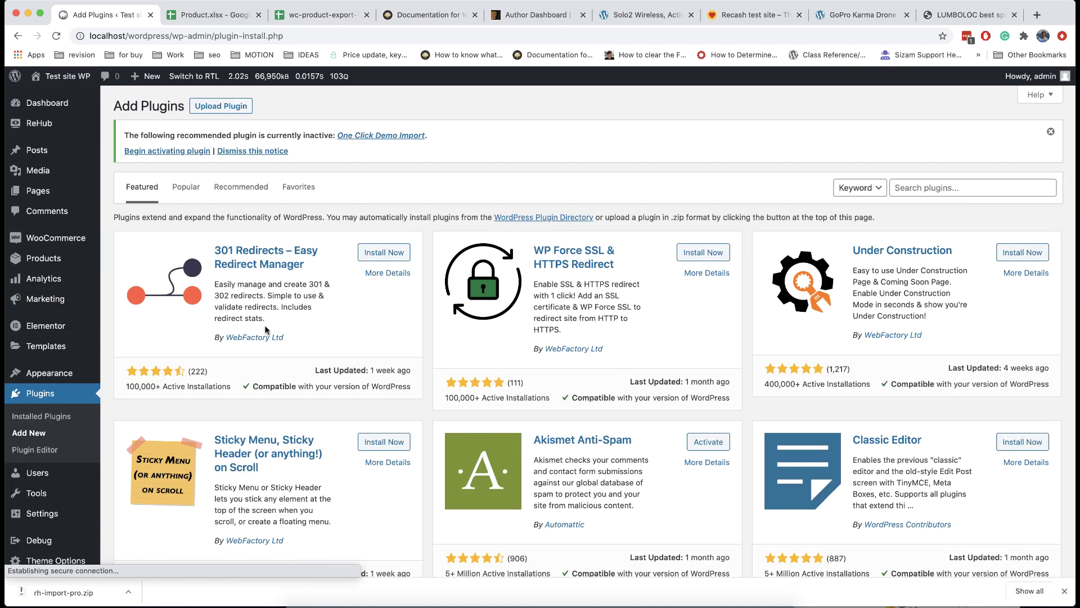
# Choose rh-import-pro.zip from the Downloads folder in the Upload Plugin form
pyautogui.click(215, 107)
pyautogui.click(497, 268)
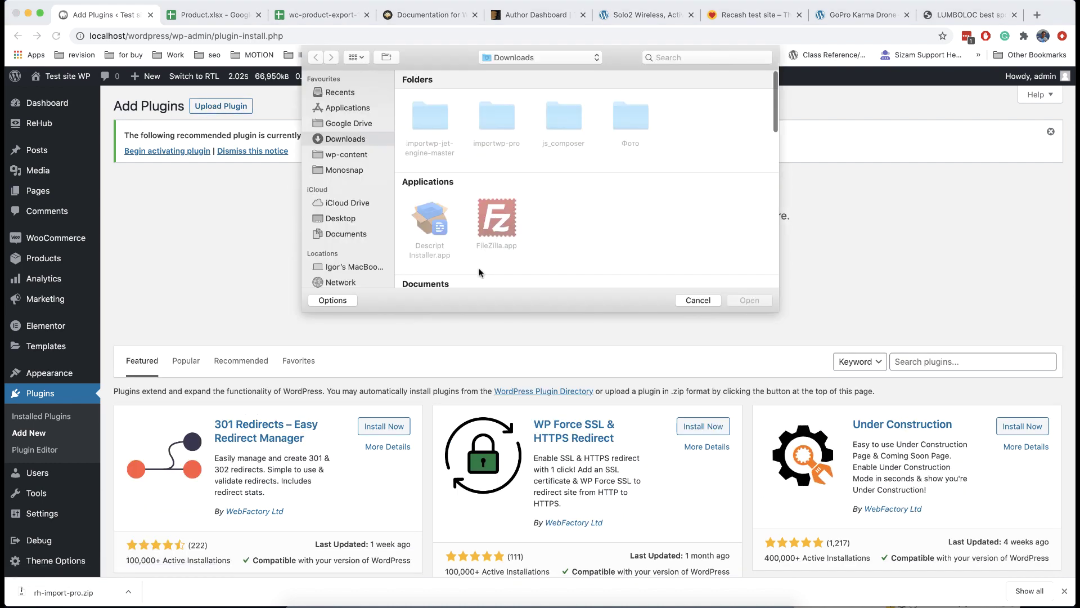
pyautogui.scroll(-5, 490, 258)
pyautogui.scroll(-10, 497, 253)
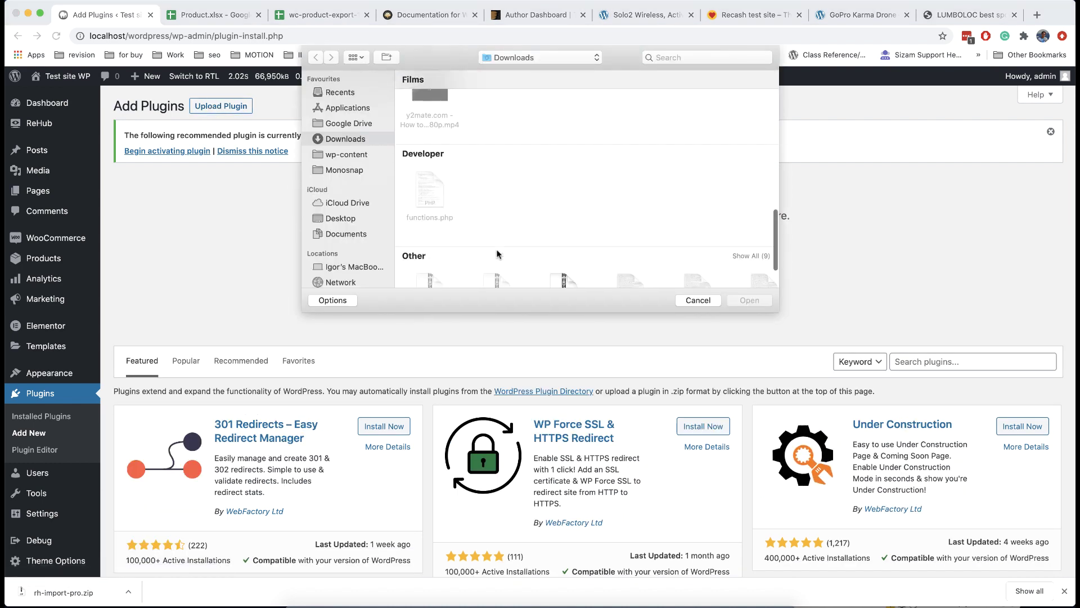
pyautogui.hscroll(5, 562, 243)
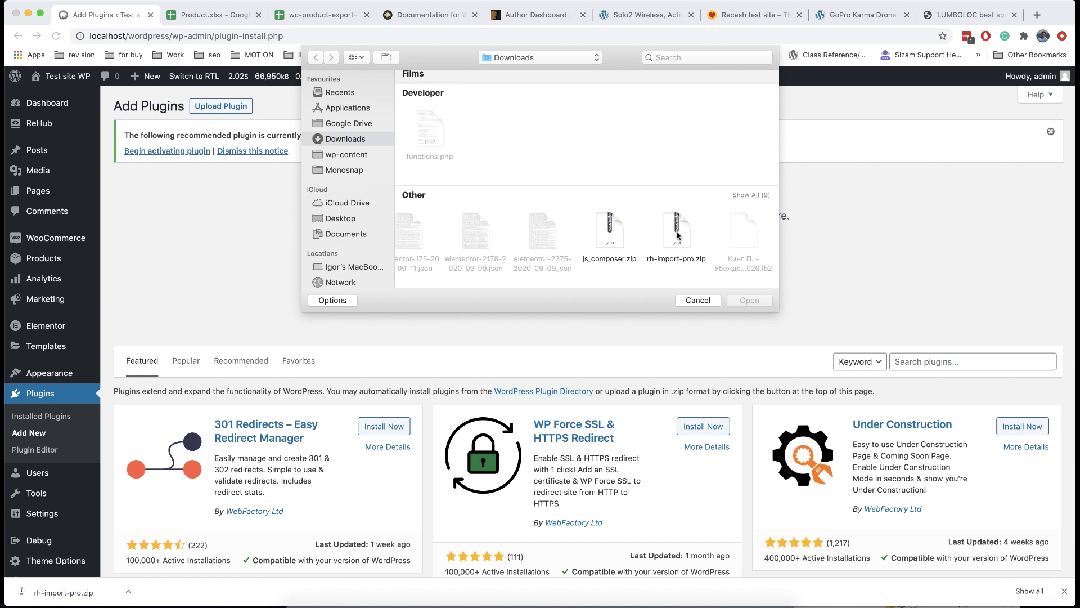
pyautogui.doubleClick(677, 235)
pyautogui.scroll(-4, 225, 270)
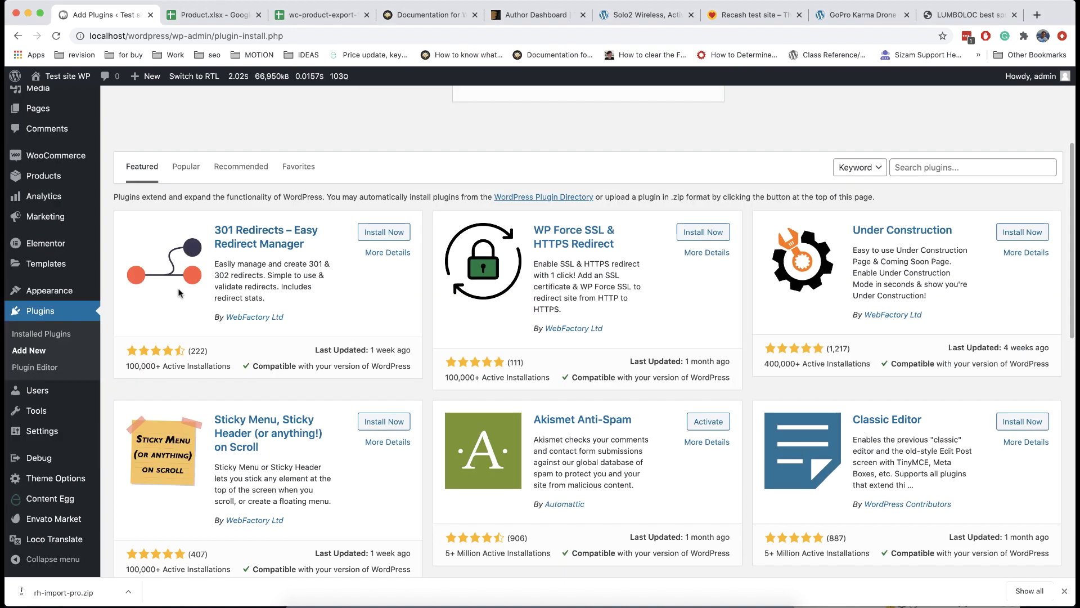
pyautogui.moveTo(67, 413)
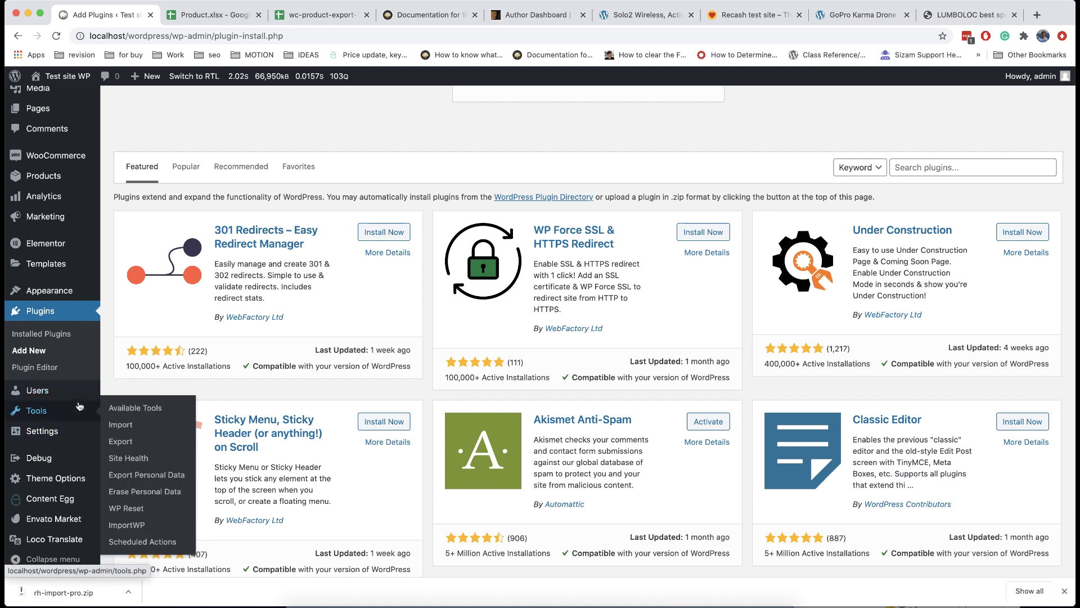
# In Tools > ImportWP, add a new importer named 'Coupon Import' with Post as its content type
pyautogui.click(135, 526)
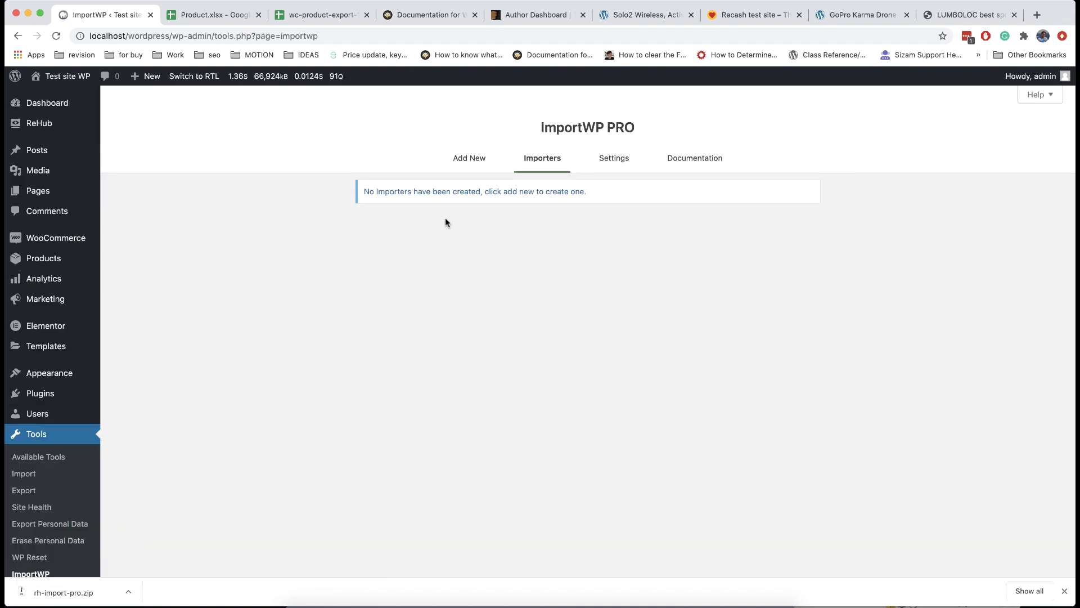
pyautogui.click(477, 163)
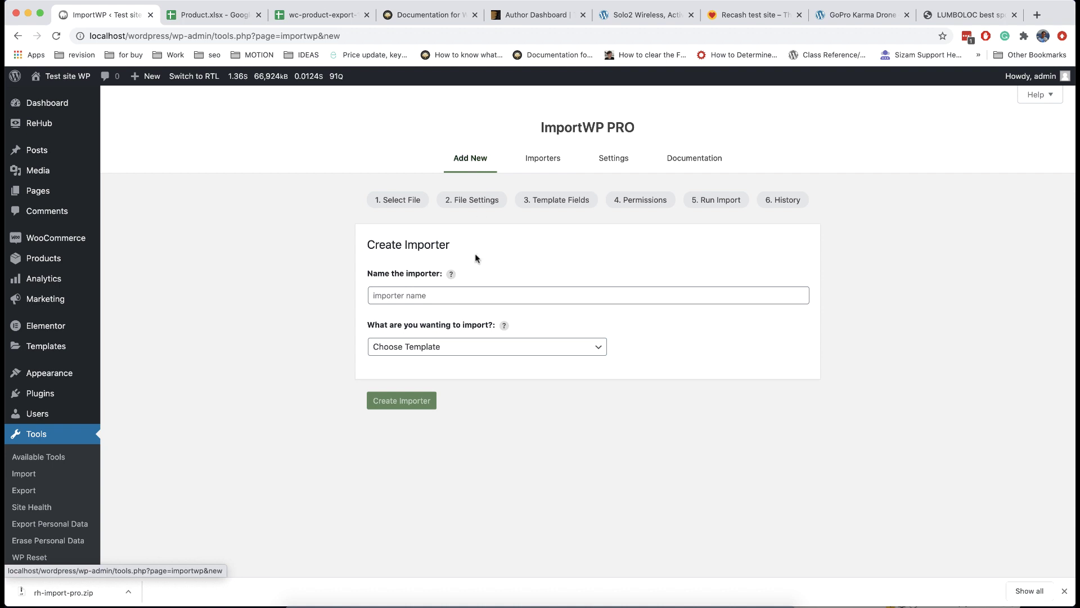
pyautogui.click(471, 294)
pyautogui.write('Coupon Import')
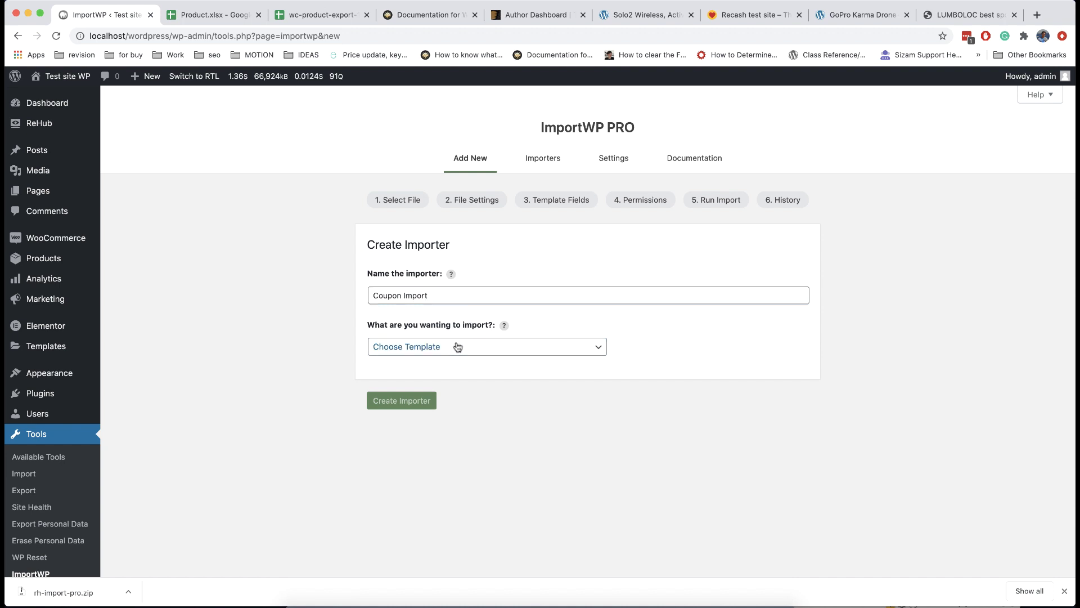
pyautogui.click(455, 347)
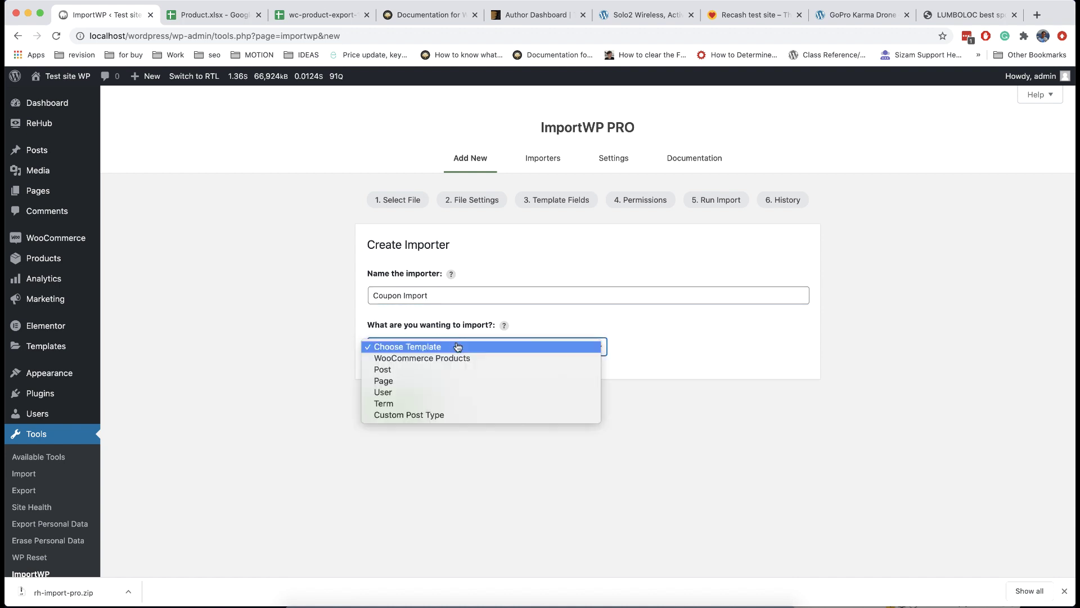
pyautogui.click(397, 371)
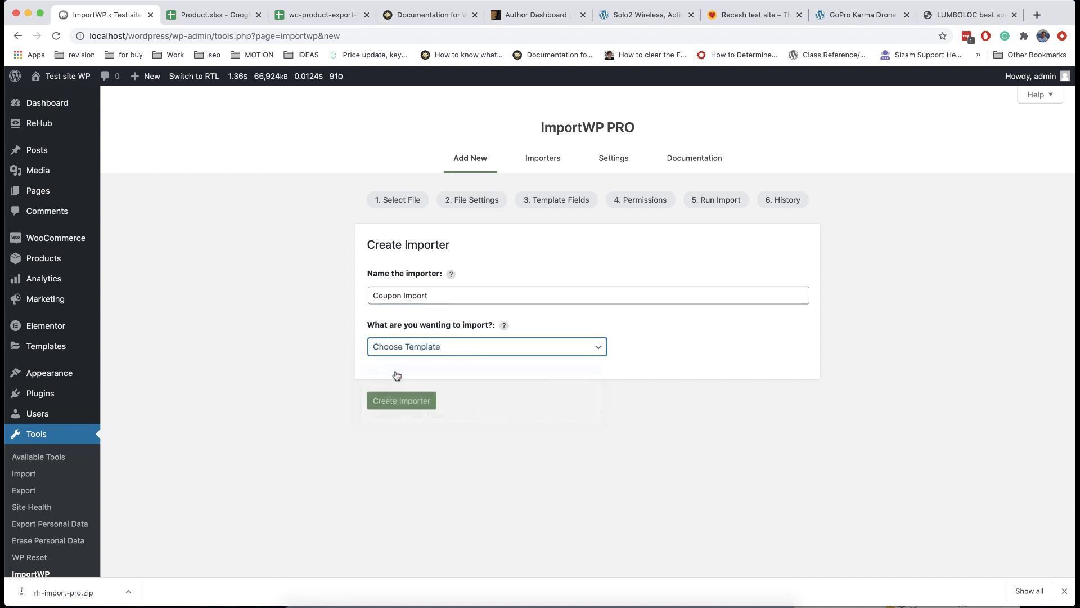
pyautogui.click(404, 400)
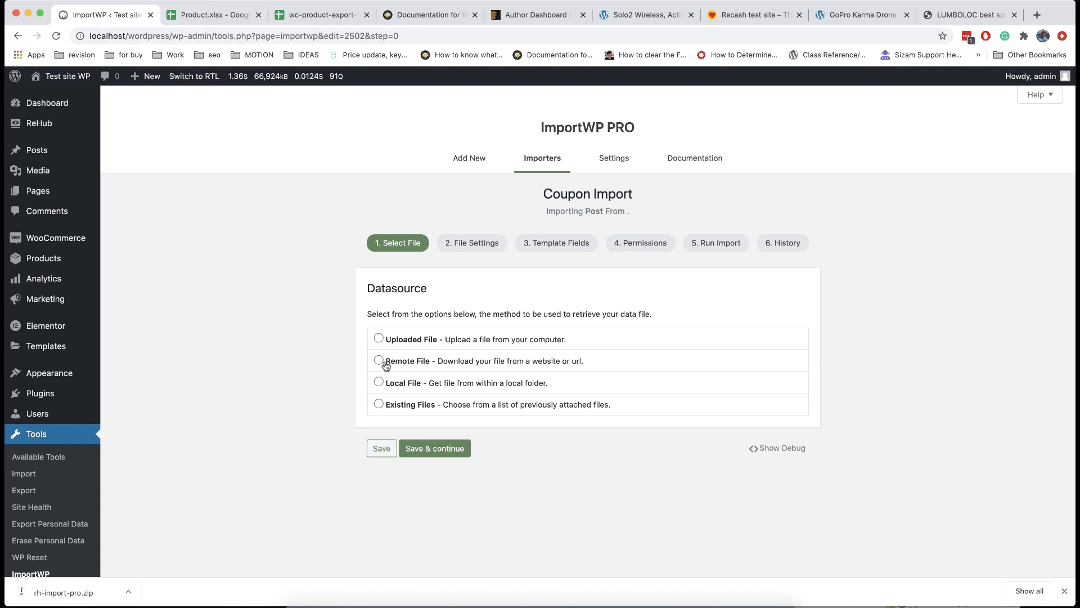
# Upload 'Product.xlsx - simple test 1.csv' as the importer's data file
pyautogui.click(378, 338)
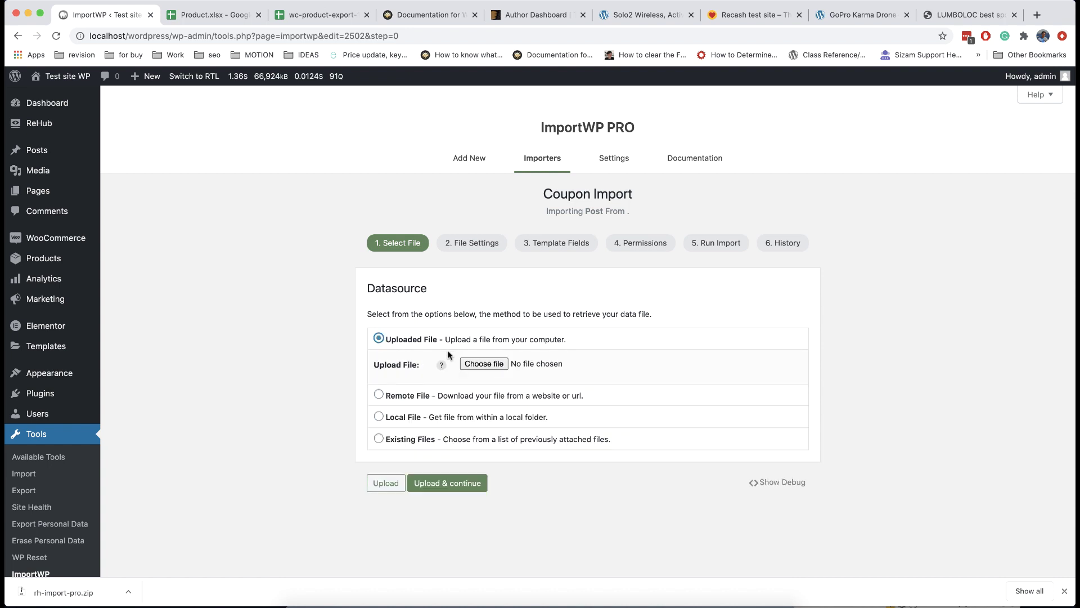
pyautogui.click(473, 364)
pyautogui.scroll(-5, 549, 225)
pyautogui.scroll(-2, 550, 226)
pyautogui.scroll(5, 545, 225)
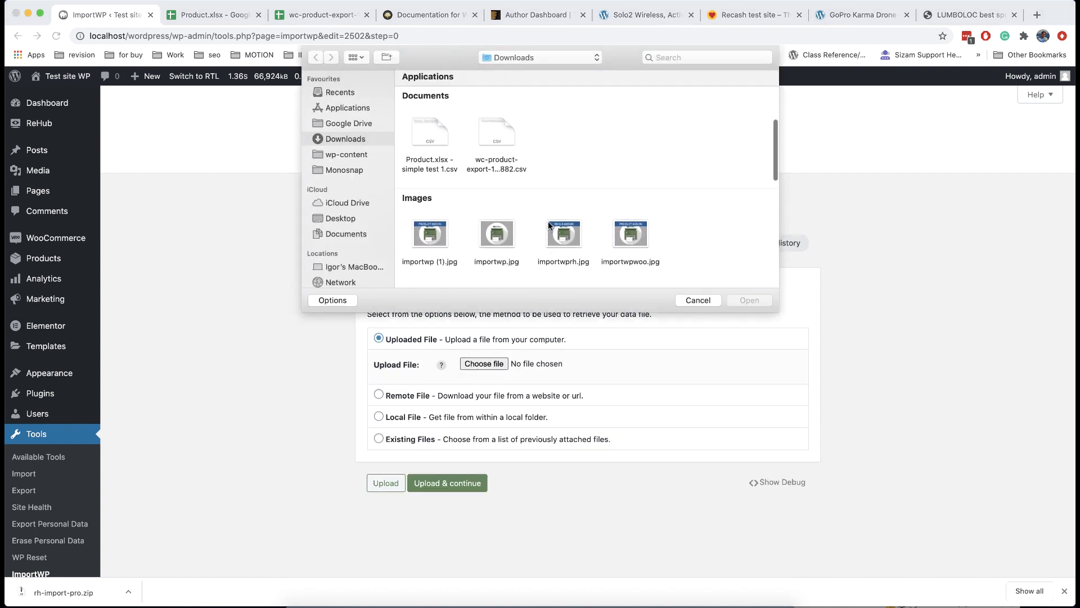
pyautogui.click(426, 174)
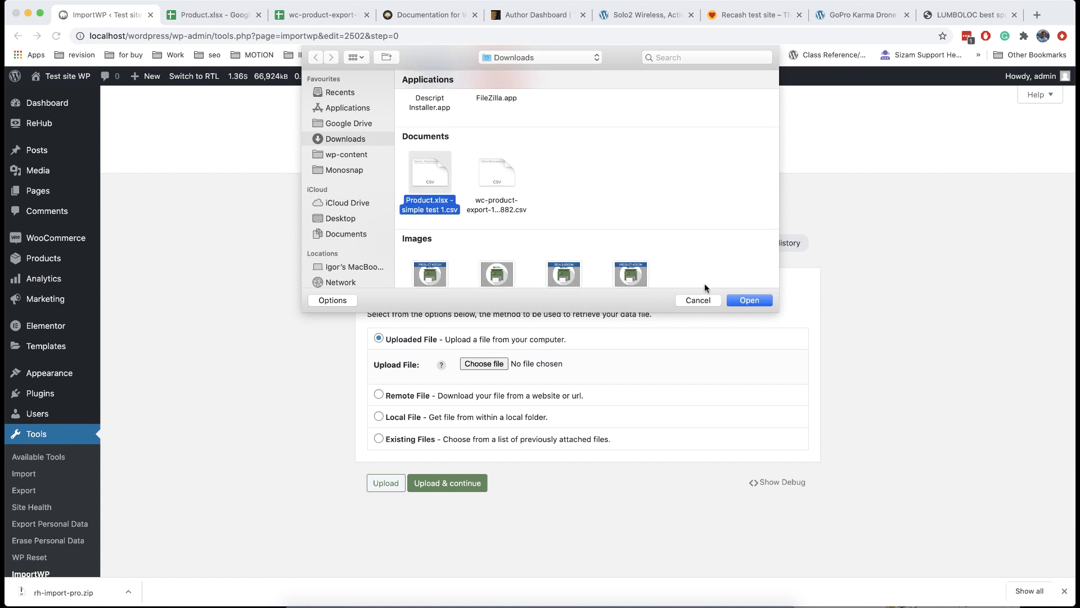
pyautogui.click(740, 302)
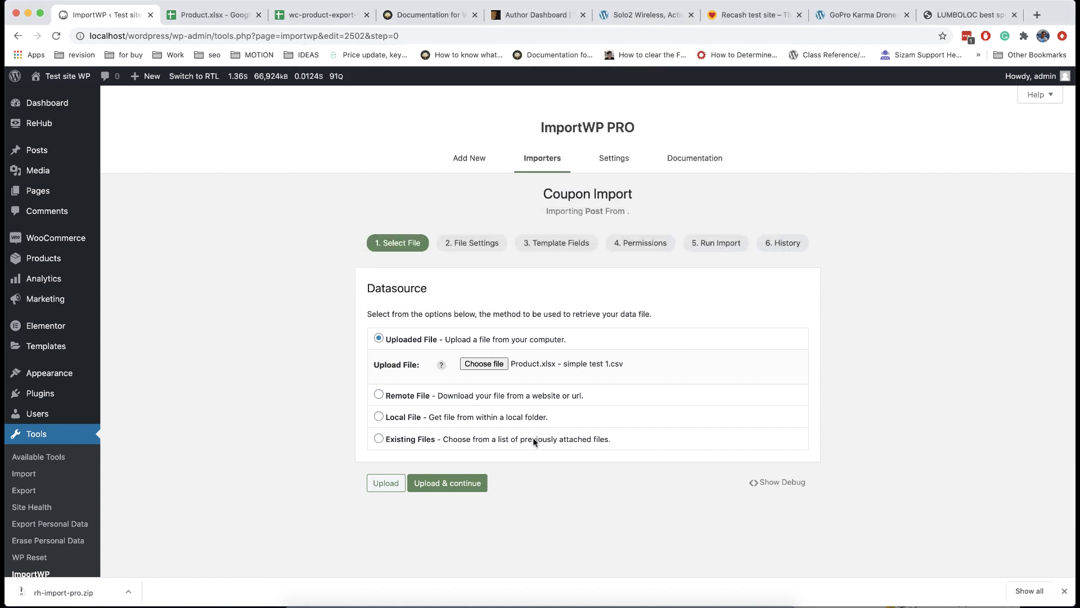
pyautogui.click(470, 482)
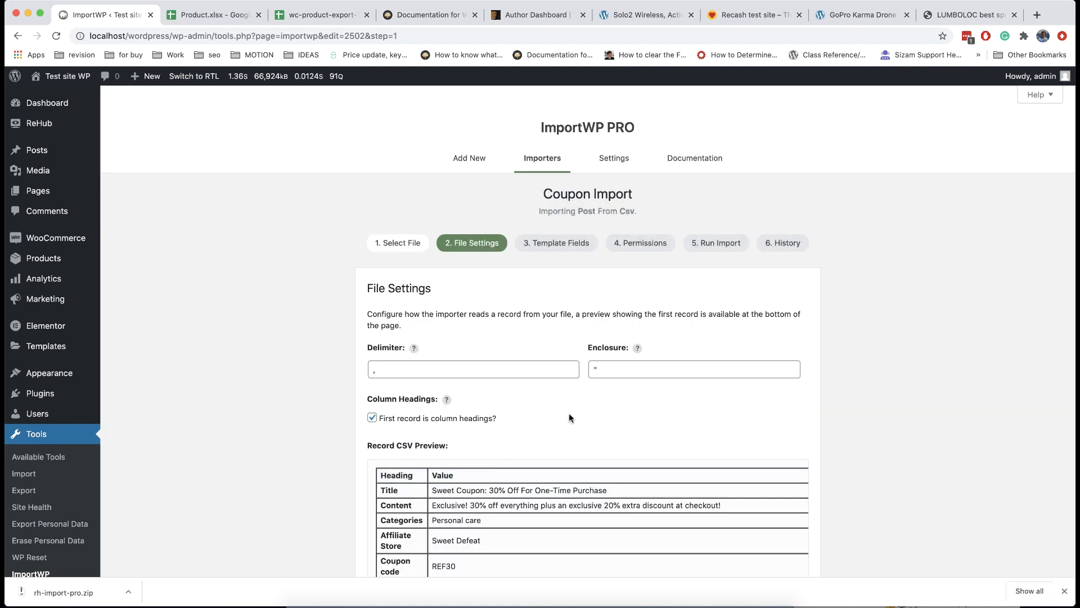
# Review the comma-delimited CSV file settings and save them
pyautogui.scroll(-5, 570, 417)
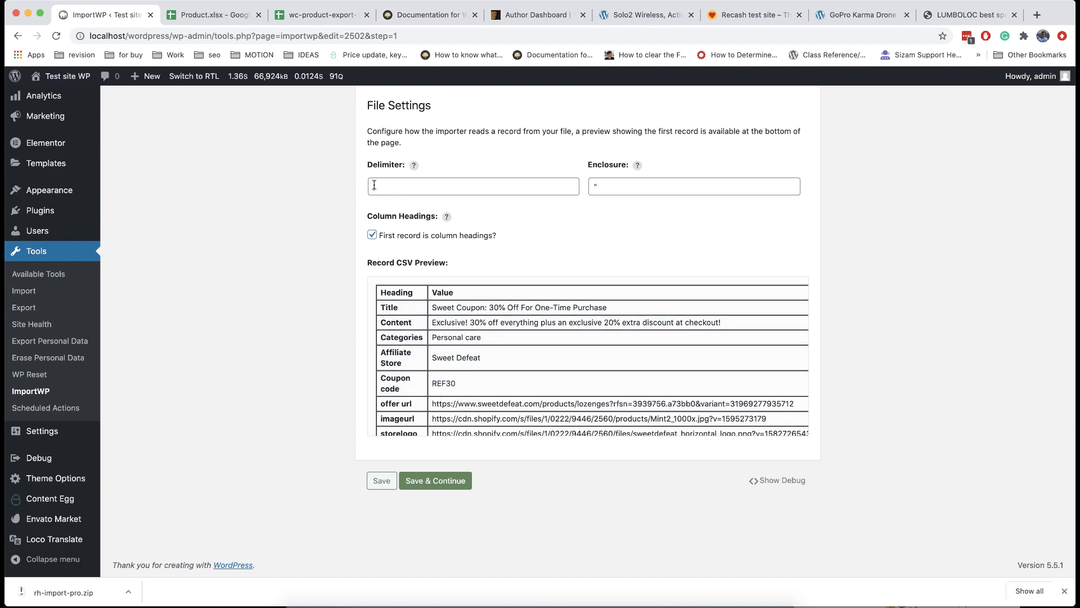
pyautogui.moveTo(415, 167)
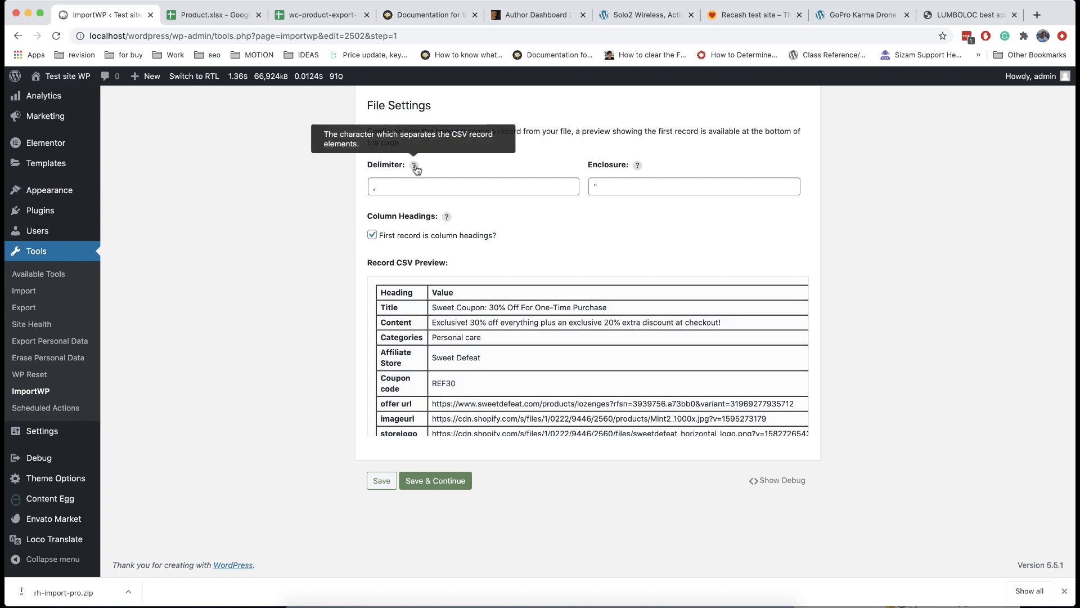
pyautogui.scroll(-3, 405, 399)
pyautogui.scroll(-2, 406, 398)
pyautogui.scroll(5, 406, 398)
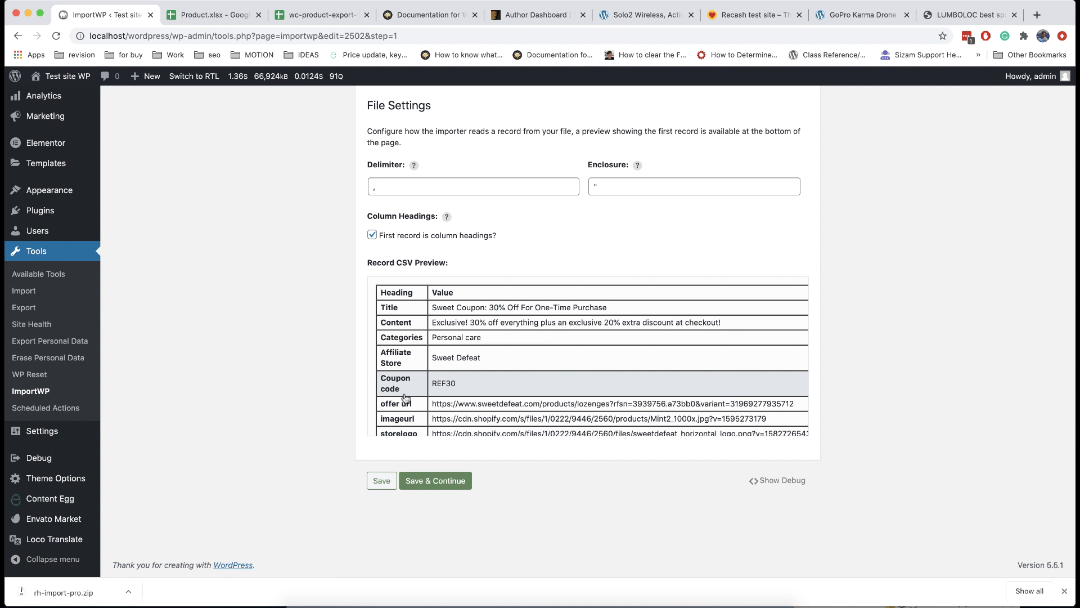
pyautogui.click(442, 481)
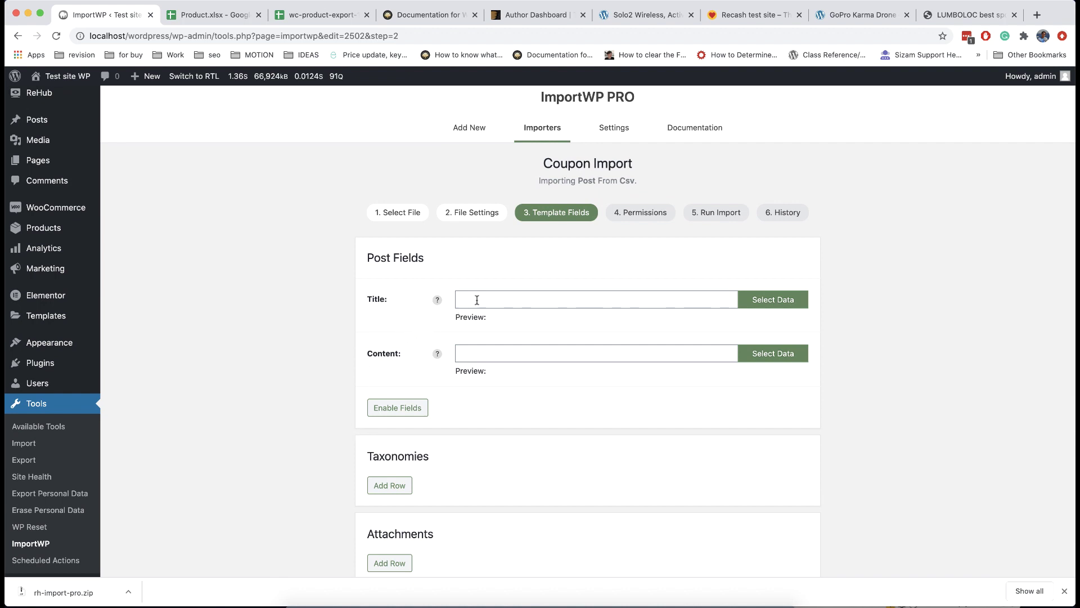
# Map the post Title to CSV column {0} and Content to column {1}
pyautogui.click(761, 299)
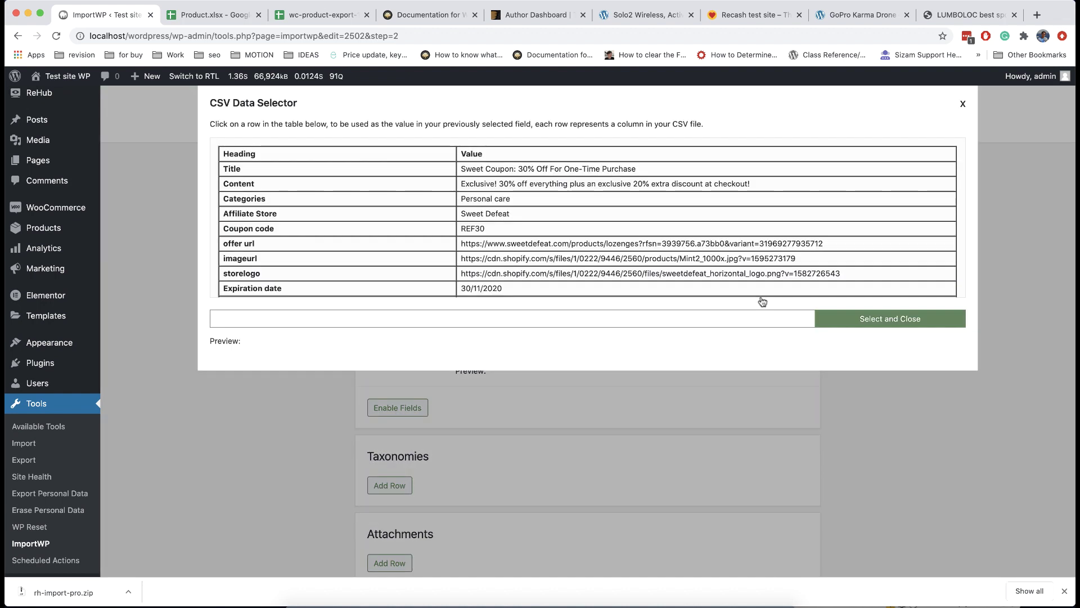
pyautogui.click(350, 170)
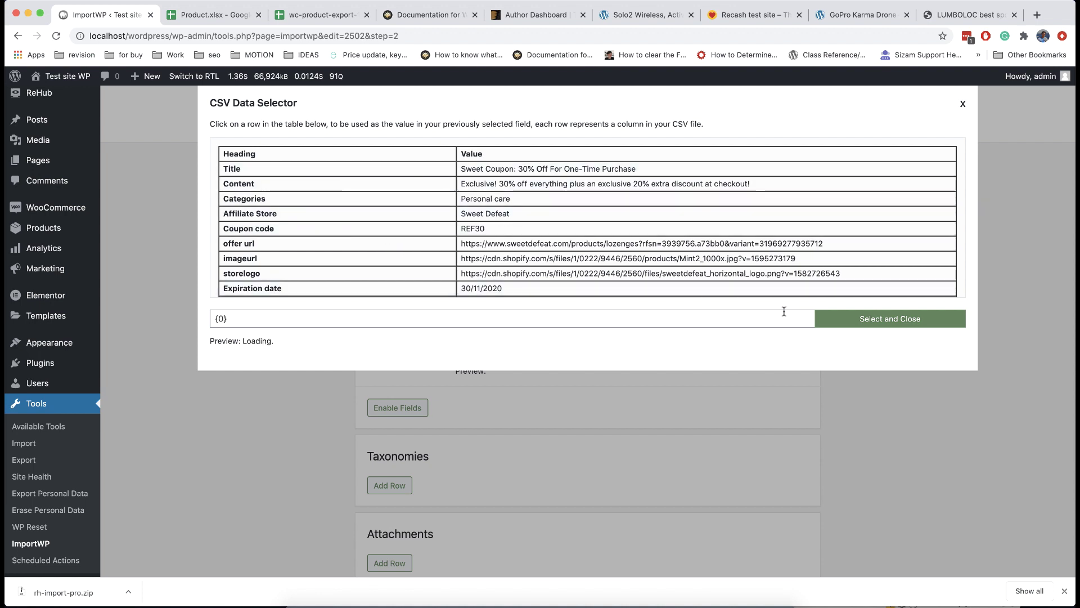
pyautogui.click(832, 322)
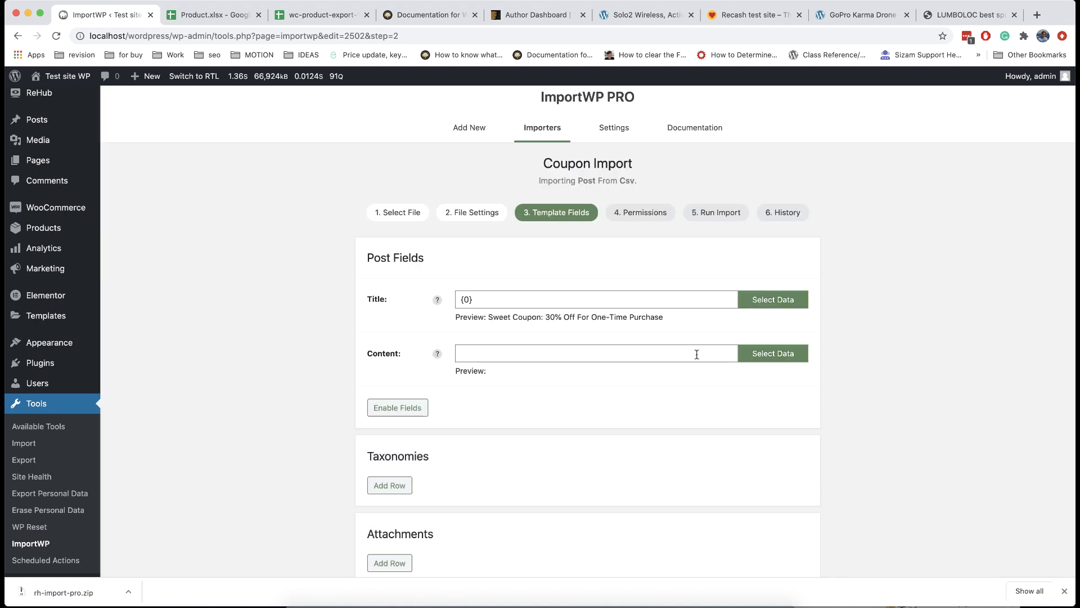
pyautogui.click(740, 355)
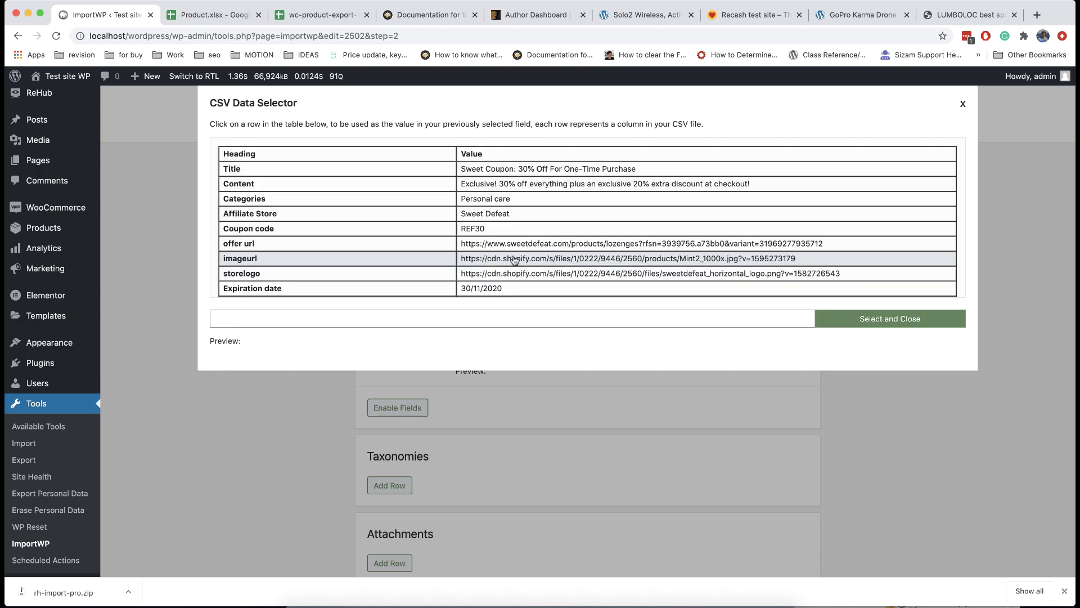
pyautogui.scroll(-3, 496, 258)
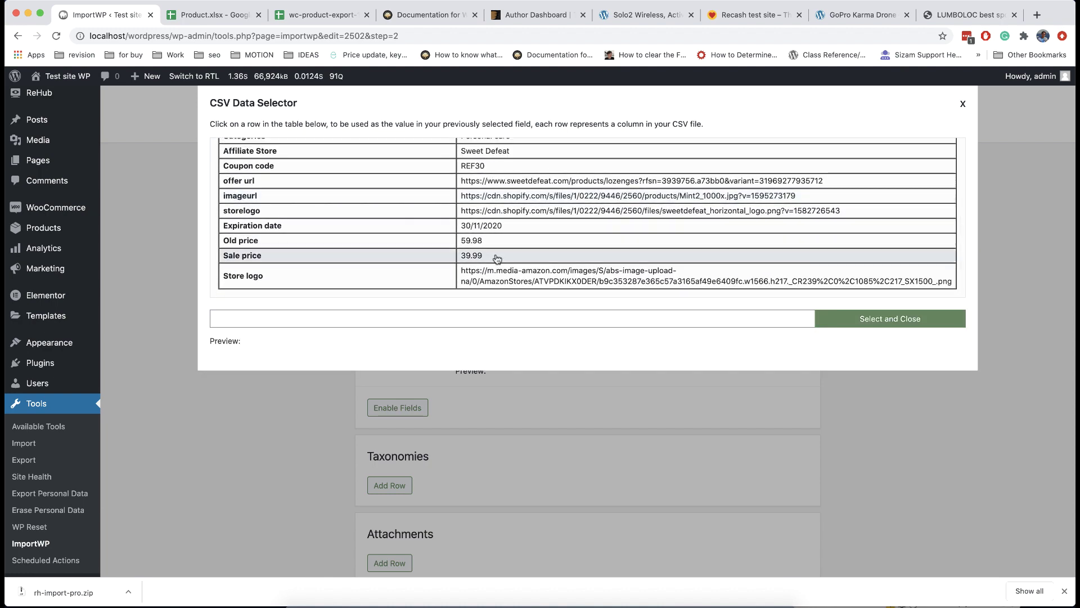
pyautogui.scroll(3, 497, 258)
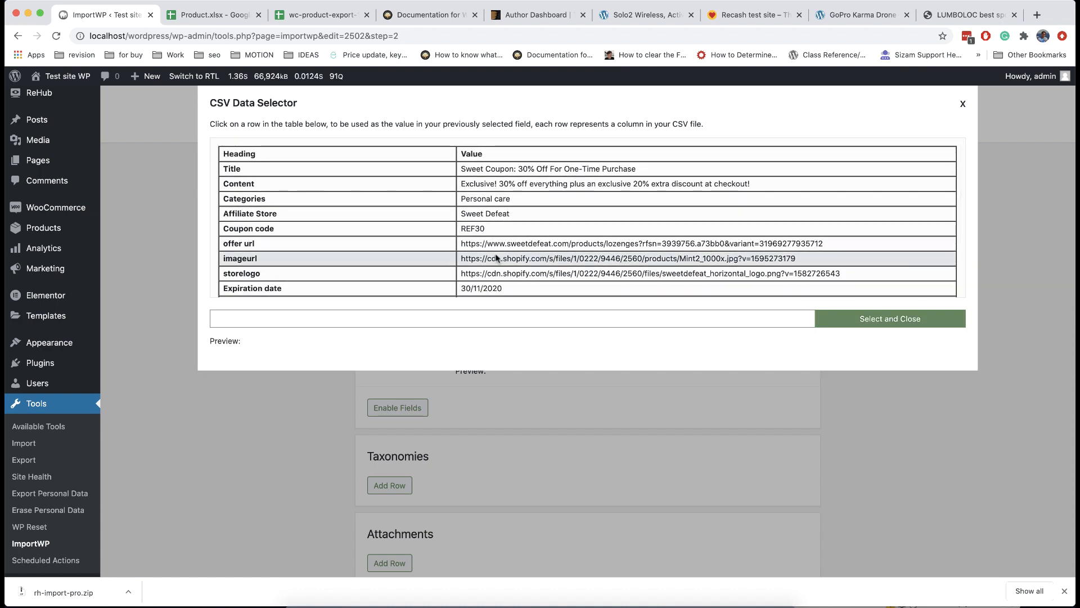
pyautogui.click(849, 319)
pyautogui.scroll(-1, 619, 450)
pyautogui.scroll(-3, 619, 450)
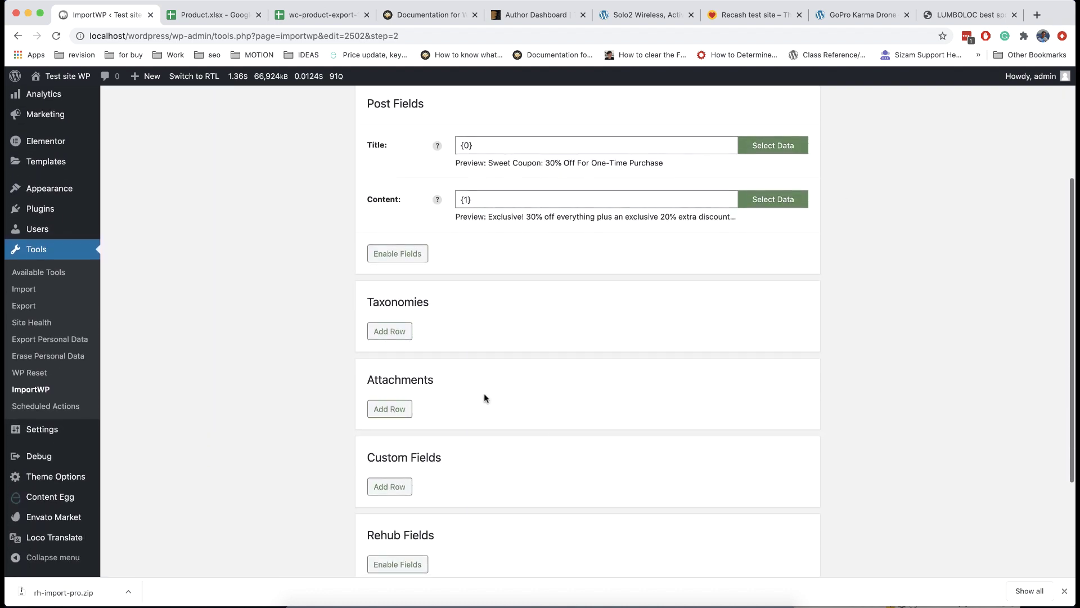
# Add a Categories taxonomy row with terms from column {2} and hierarchy enabled using '>'
pyautogui.click(403, 323)
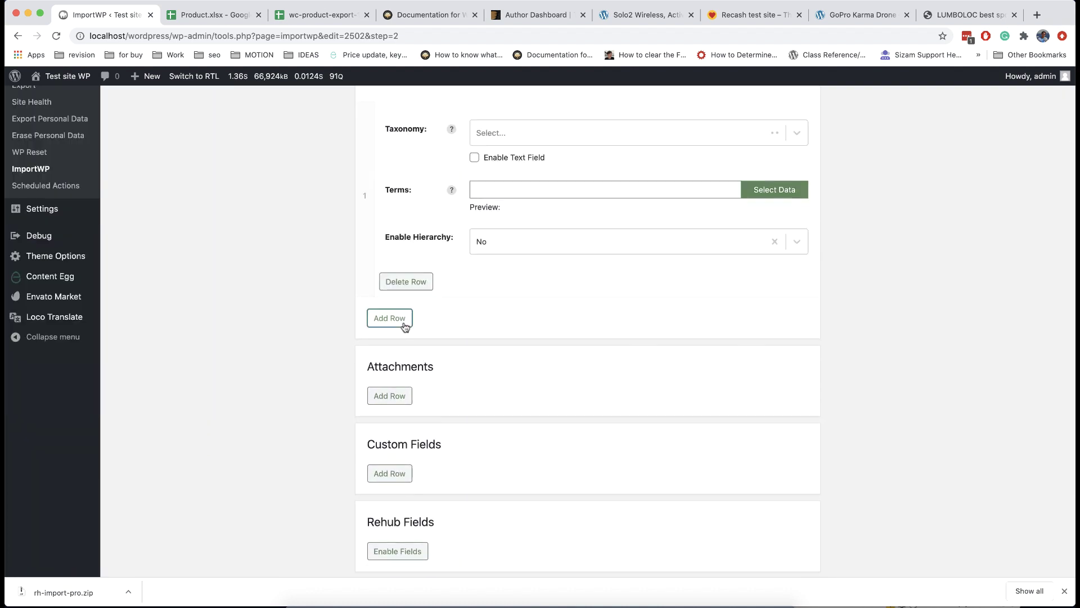
pyautogui.scroll(2, 444, 318)
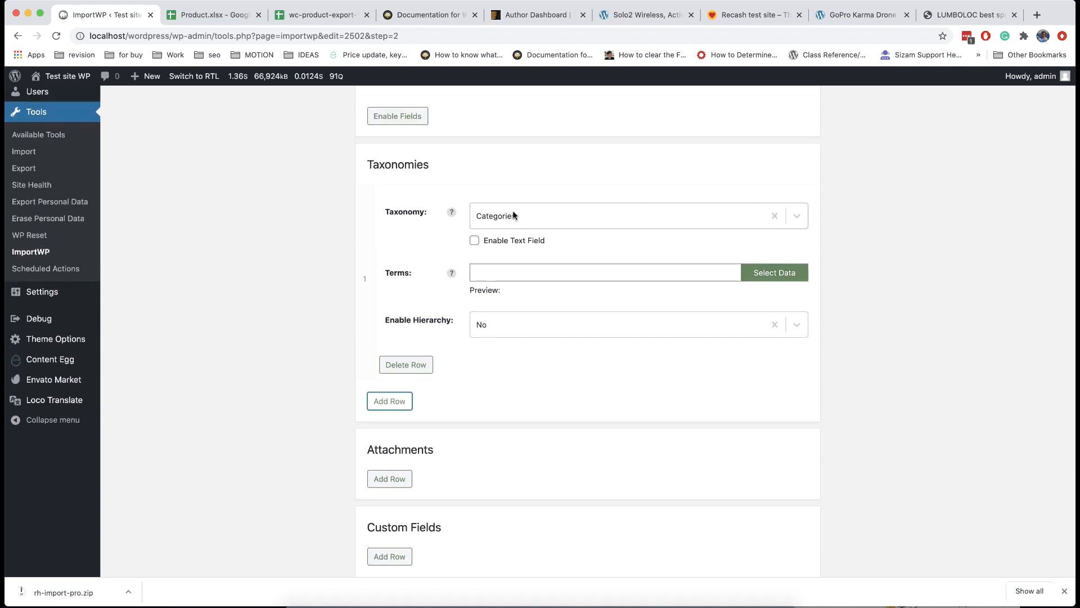
pyautogui.click(773, 273)
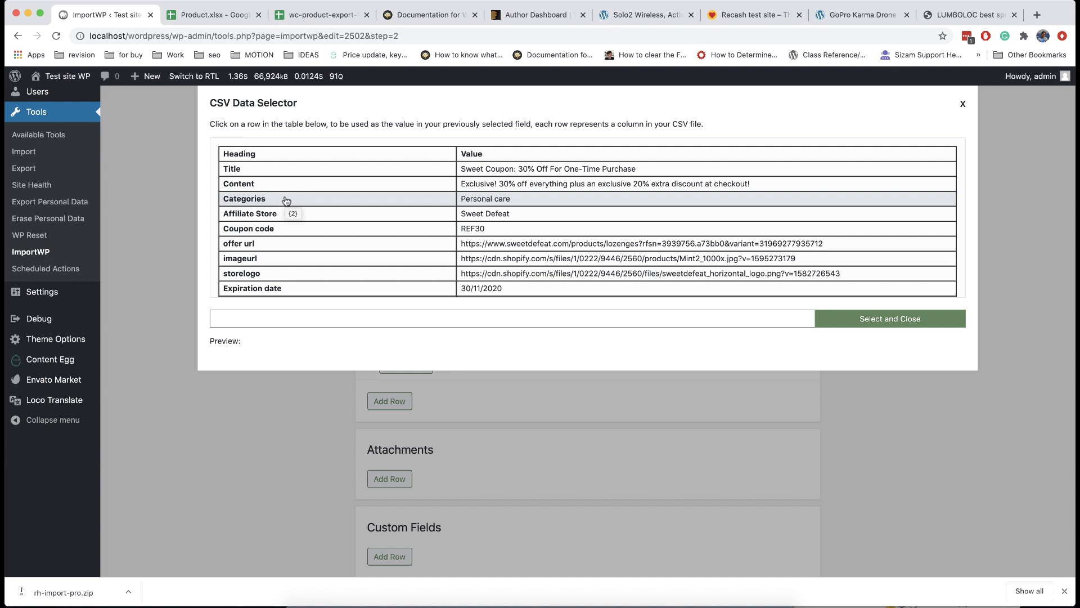
pyautogui.click(822, 318)
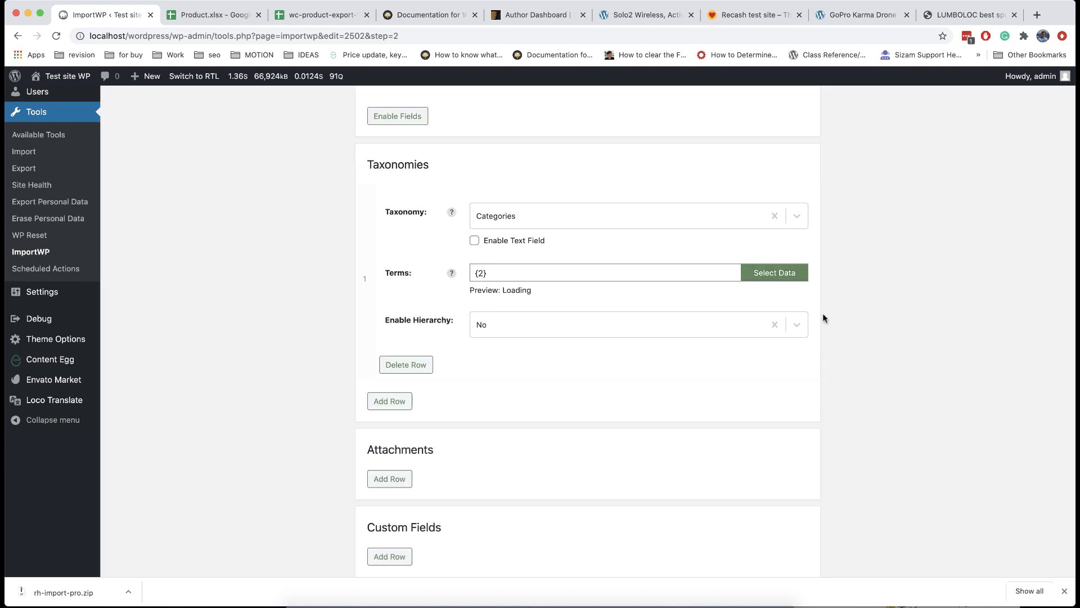
pyautogui.click(493, 333)
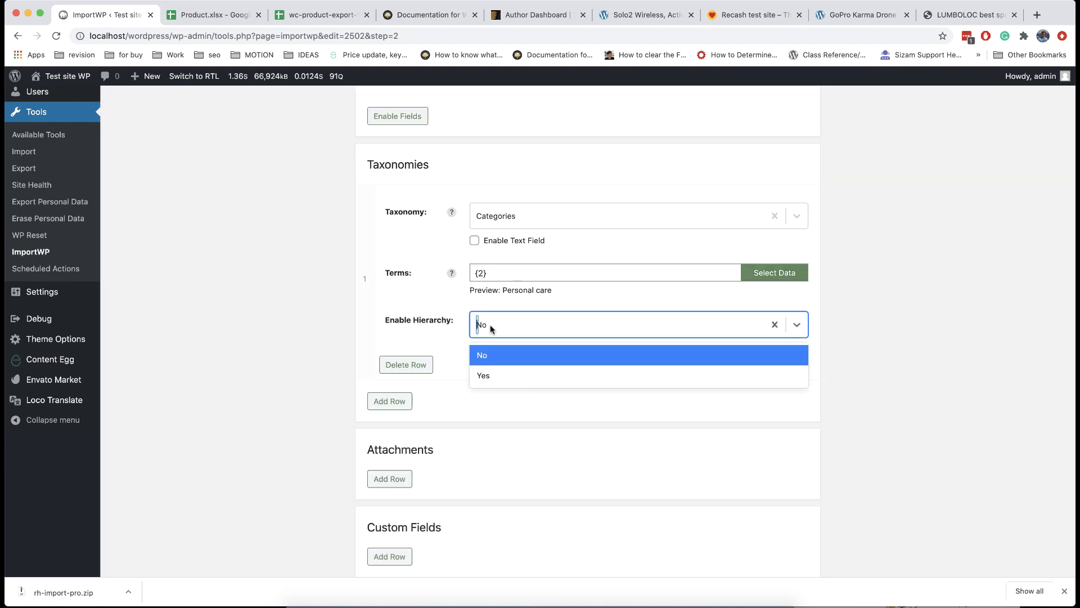
pyautogui.click(498, 373)
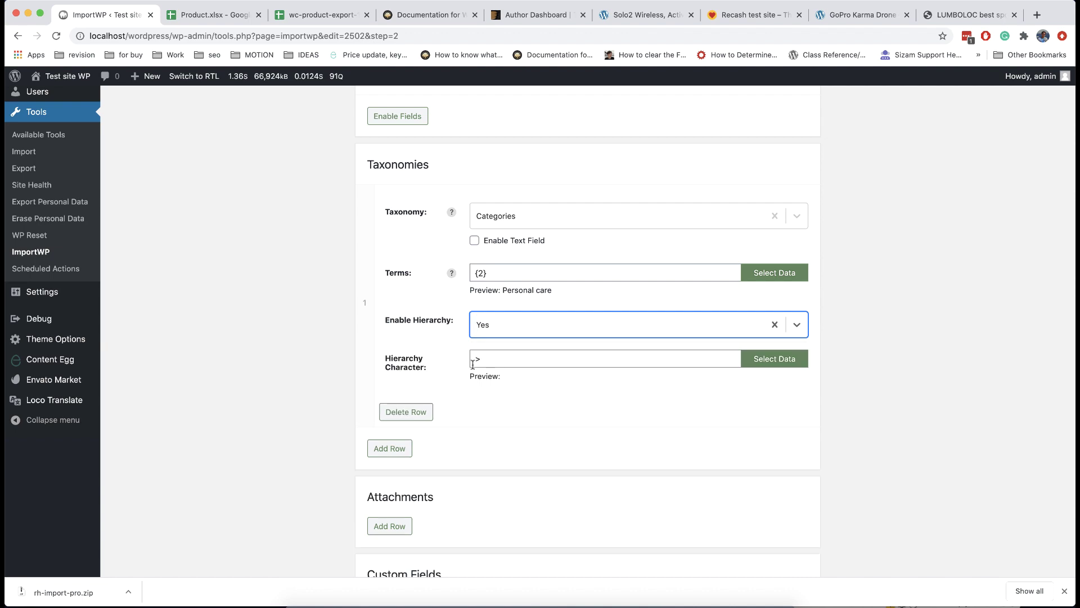
# Check the Product.xlsx source spreadsheet's columns
pyautogui.click(201, 20)
pyautogui.scroll(-5, 510, 406)
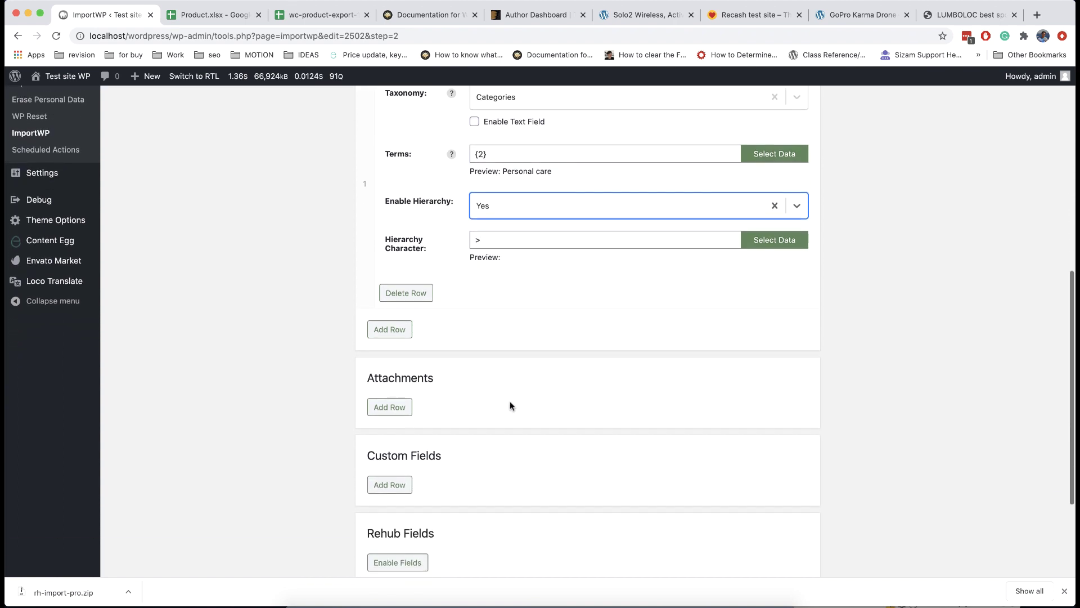
pyautogui.scroll(-2, 510, 405)
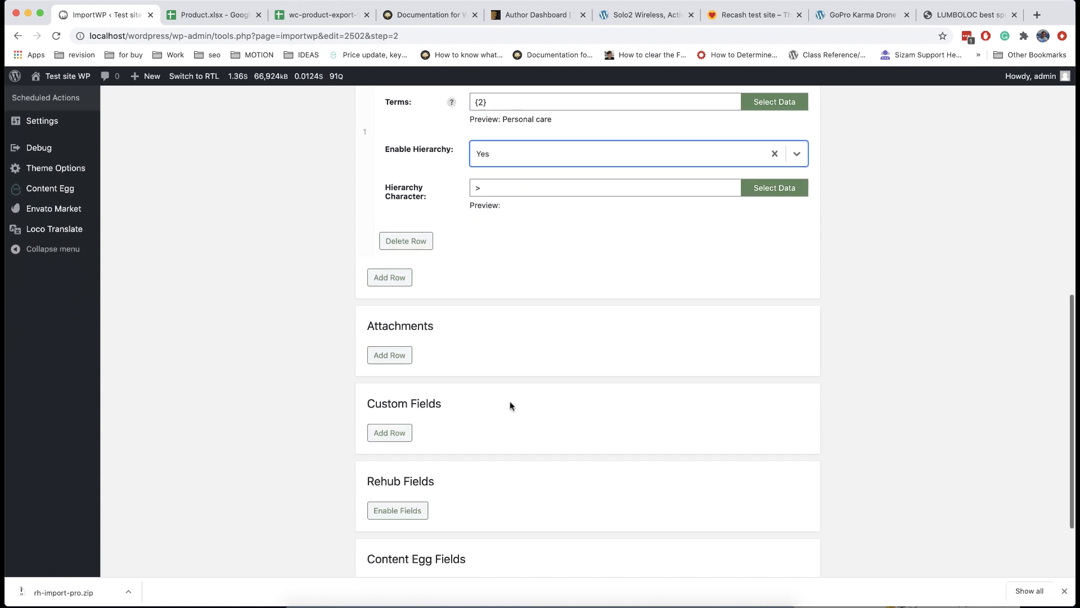
# Add an attachment row whose location comes from the imageurl column {6}
pyautogui.scroll(-4, 510, 404)
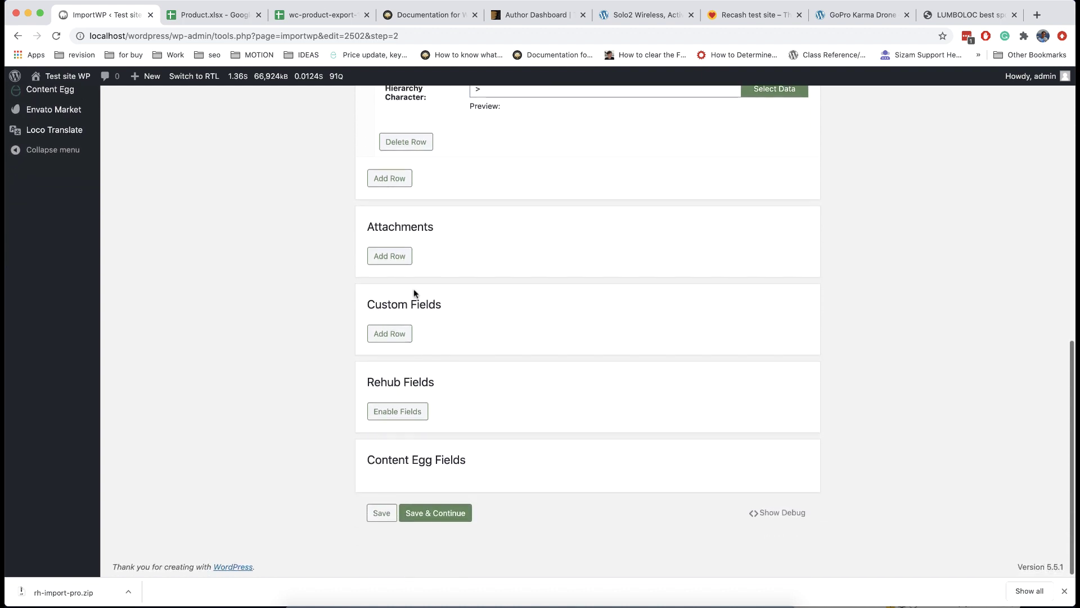
pyautogui.click(402, 257)
pyautogui.scroll(10, 490, 268)
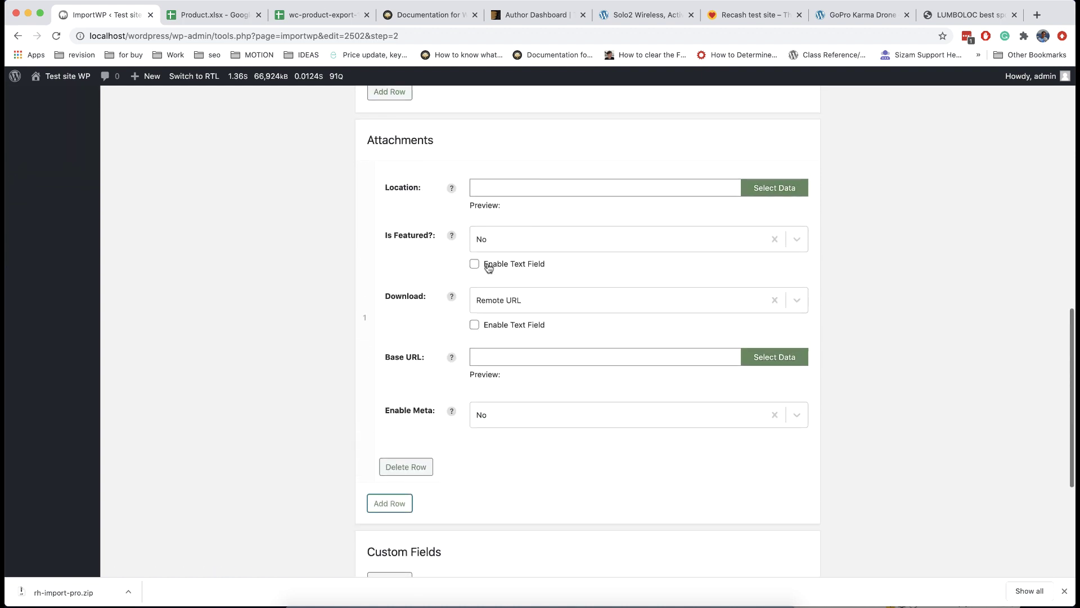
pyautogui.click(756, 206)
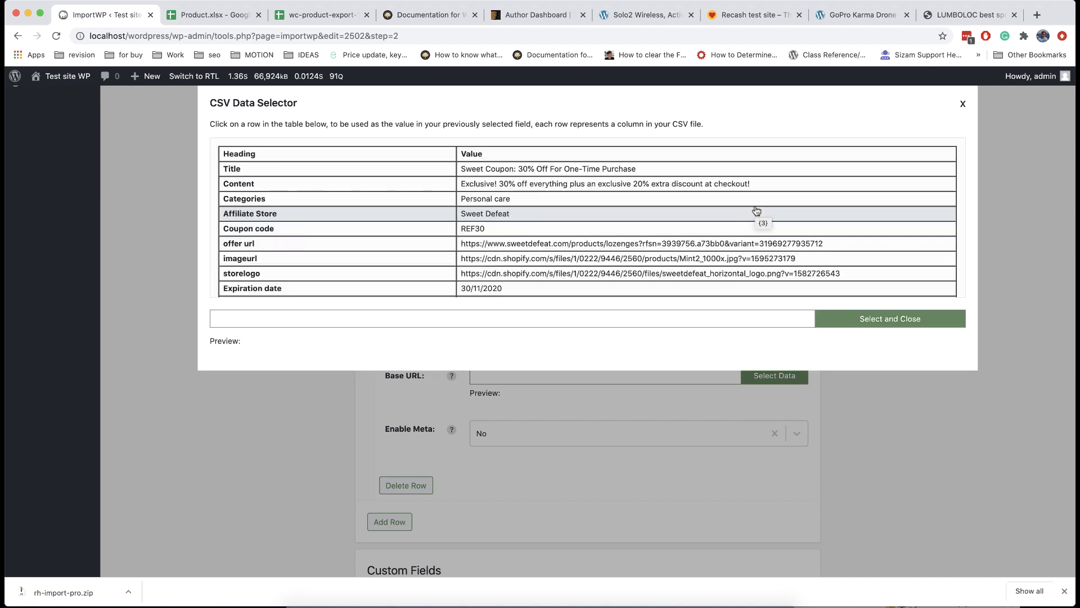
pyautogui.scroll(-3, 757, 211)
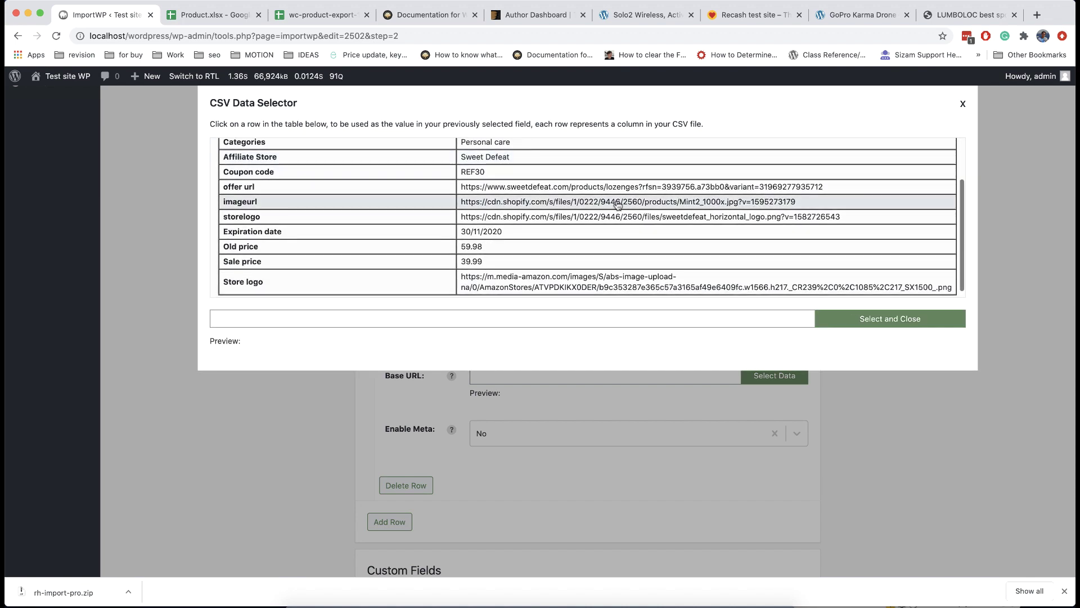
pyautogui.click(501, 204)
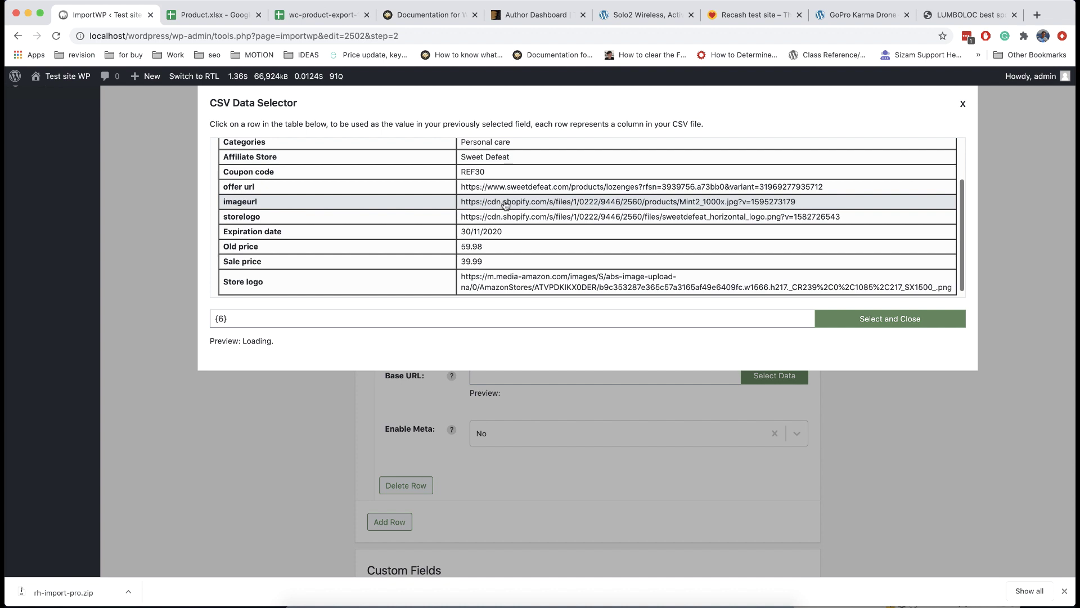
pyautogui.click(874, 319)
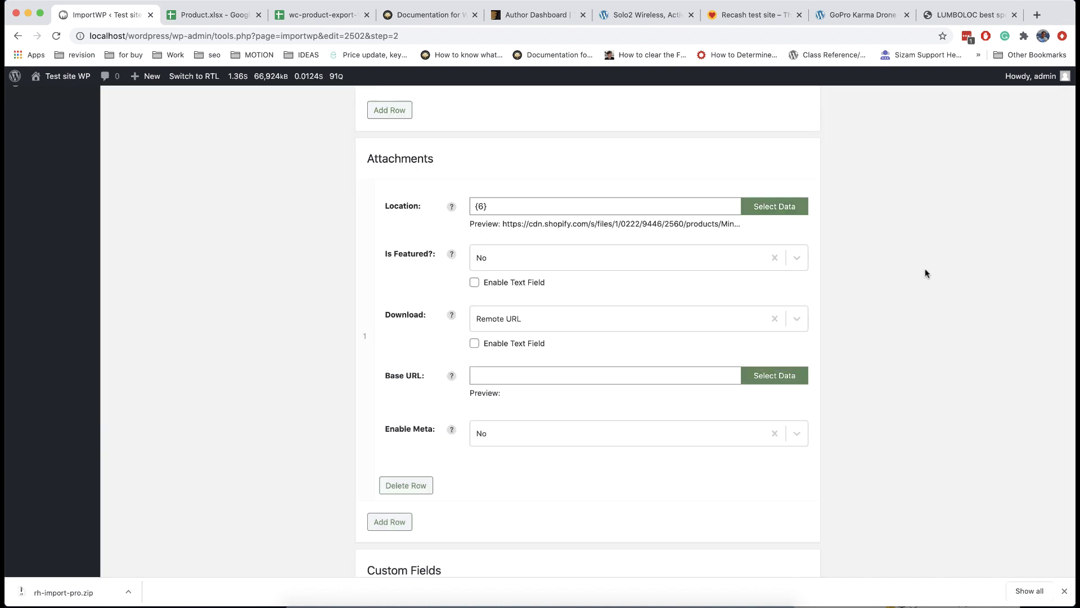
# Make the attachment the featured image, downloaded by Remote URL
pyautogui.click(532, 261)
pyautogui.click(510, 305)
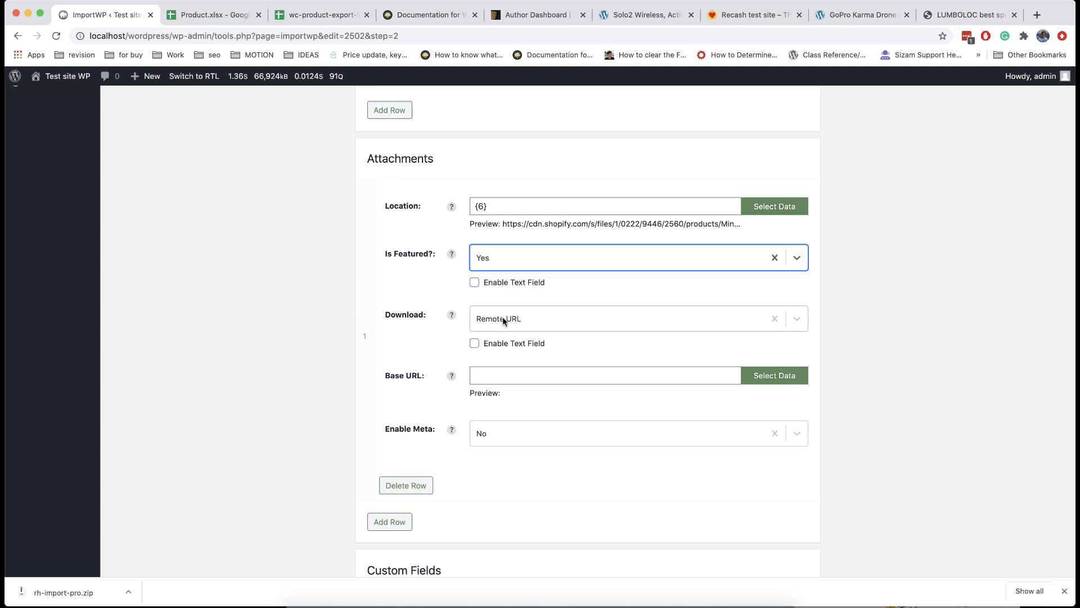
pyautogui.click(507, 320)
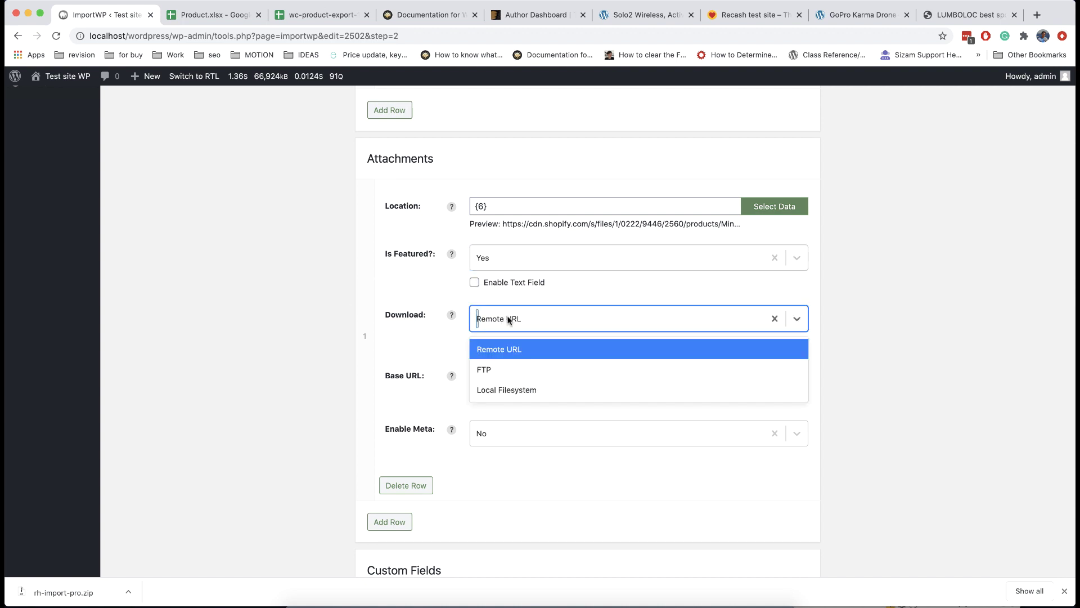
pyautogui.click(508, 319)
pyautogui.click(545, 303)
pyautogui.scroll(-2, 544, 303)
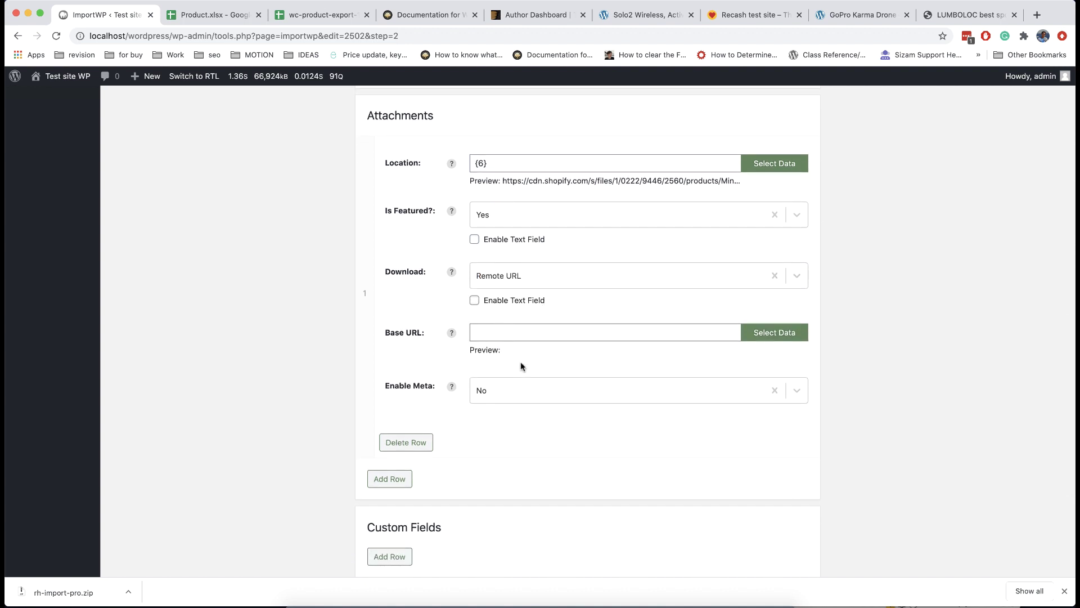
pyautogui.scroll(-5, 531, 442)
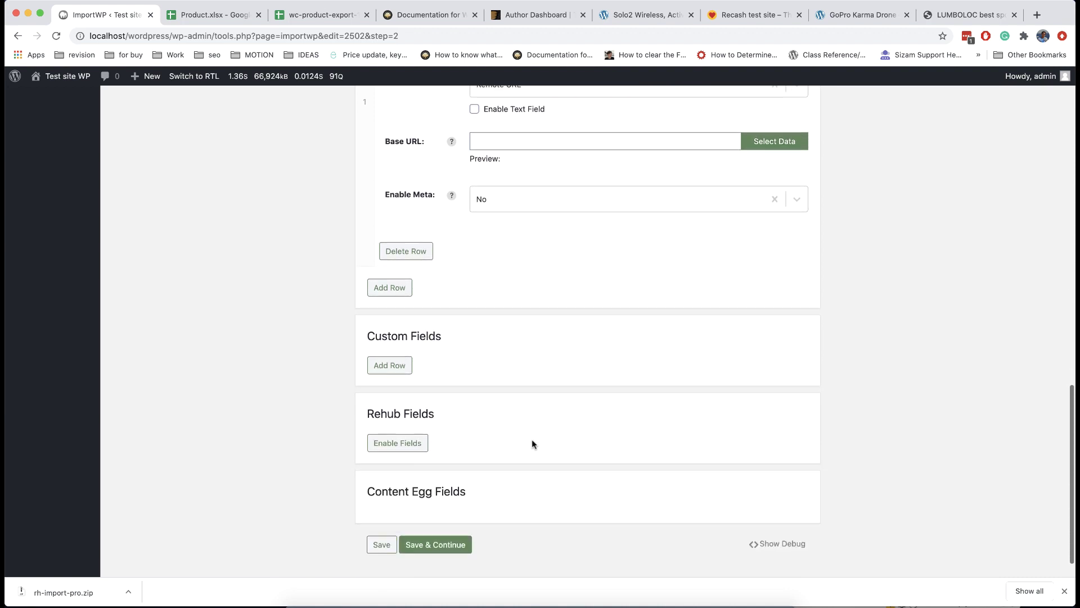
# Enable the Offer URL Rehub field, mapped to the CSV offer url column {5}
pyautogui.scroll(-1, 531, 441)
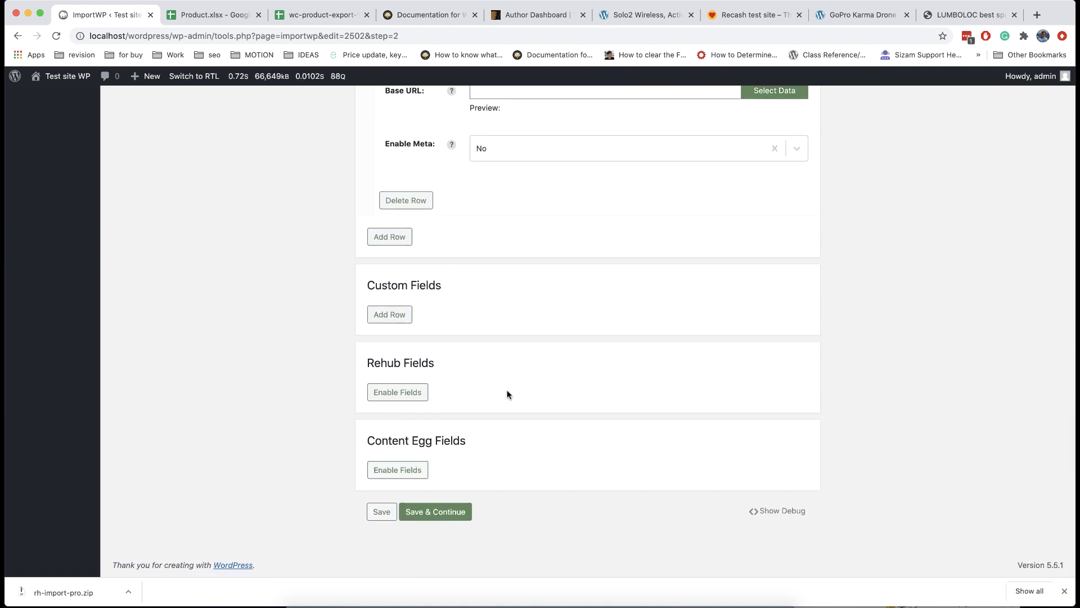
pyautogui.click(397, 393)
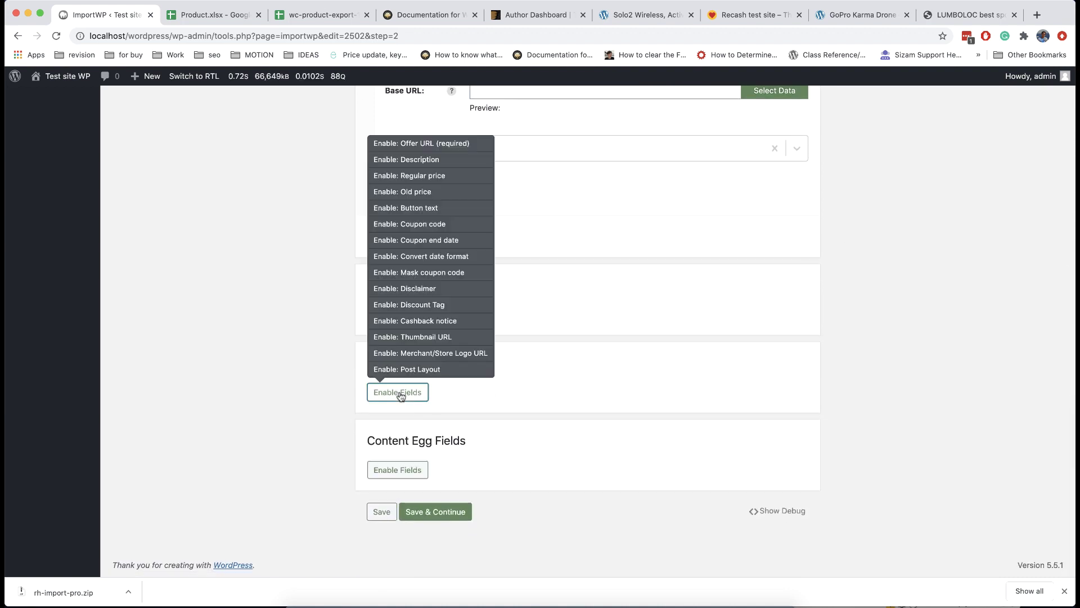
pyautogui.click(425, 145)
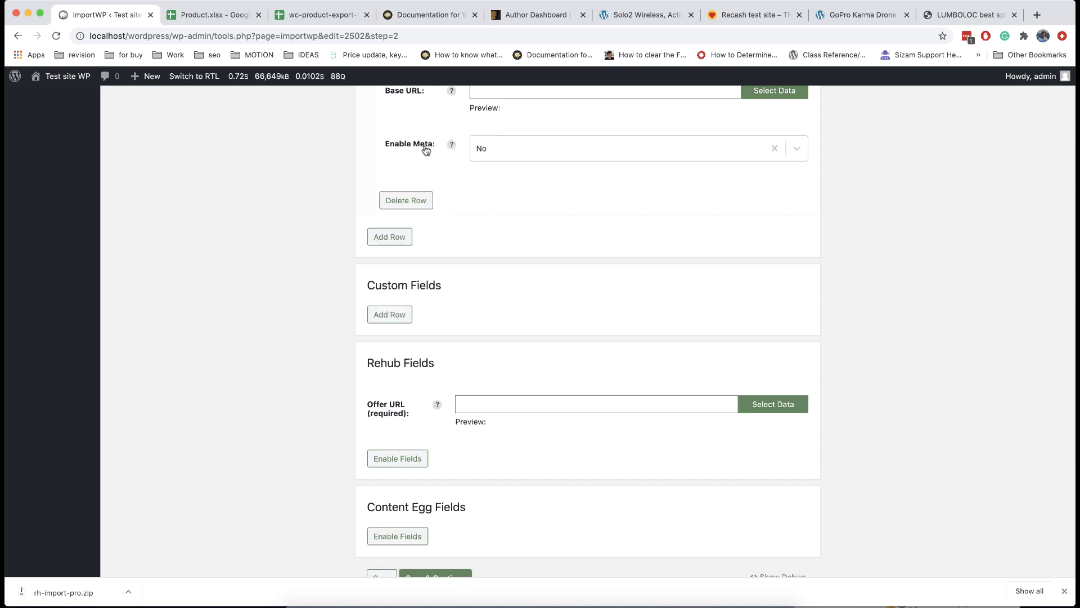
pyautogui.click(747, 404)
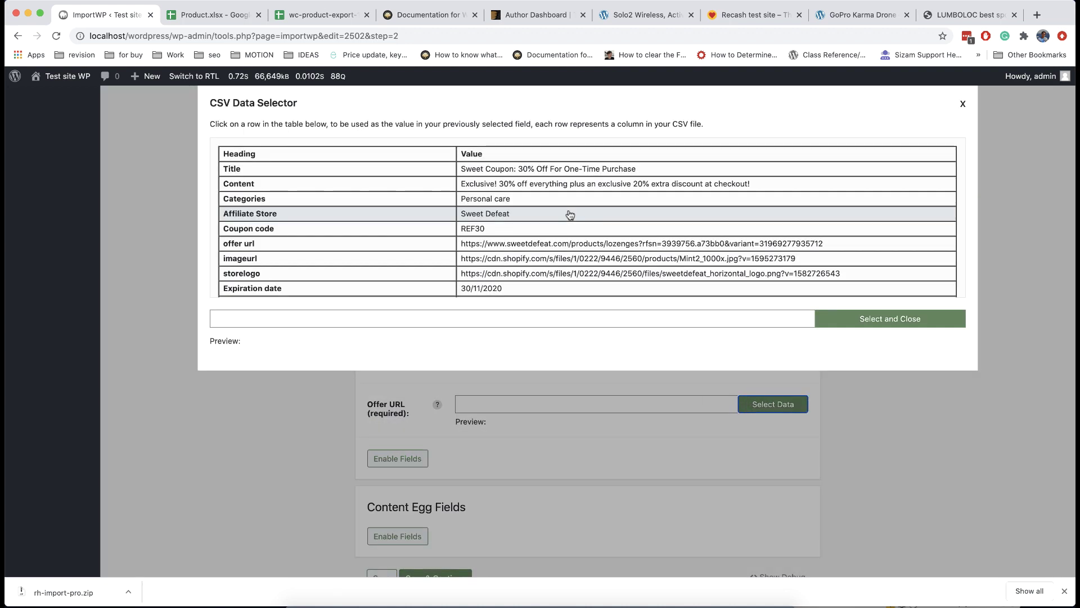
pyautogui.click(490, 251)
pyautogui.click(832, 319)
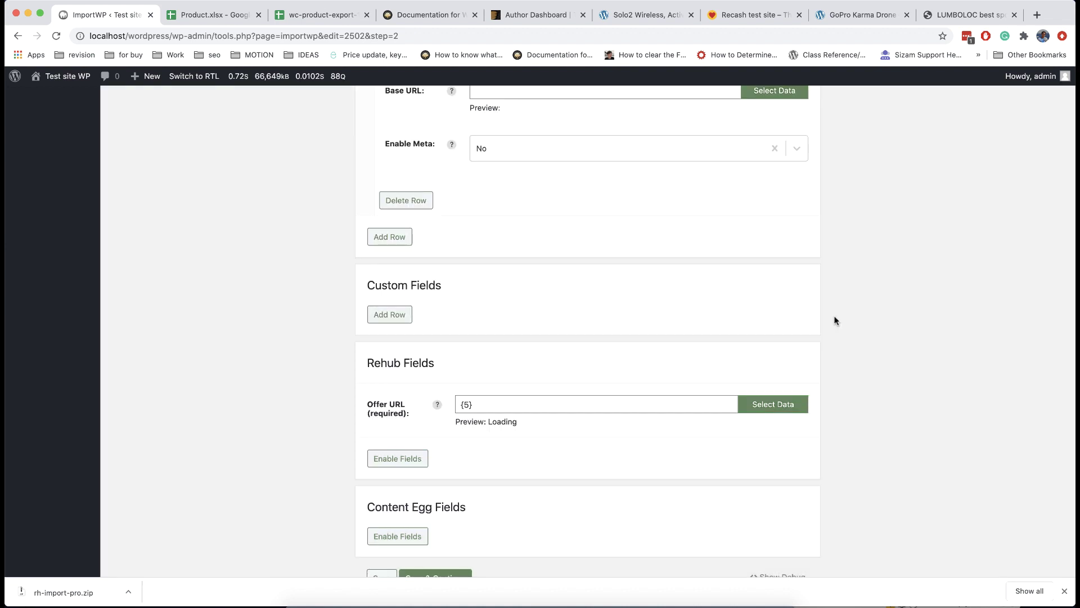
# Remove the Offer URL field and add it back
pyautogui.scroll(-2, 574, 378)
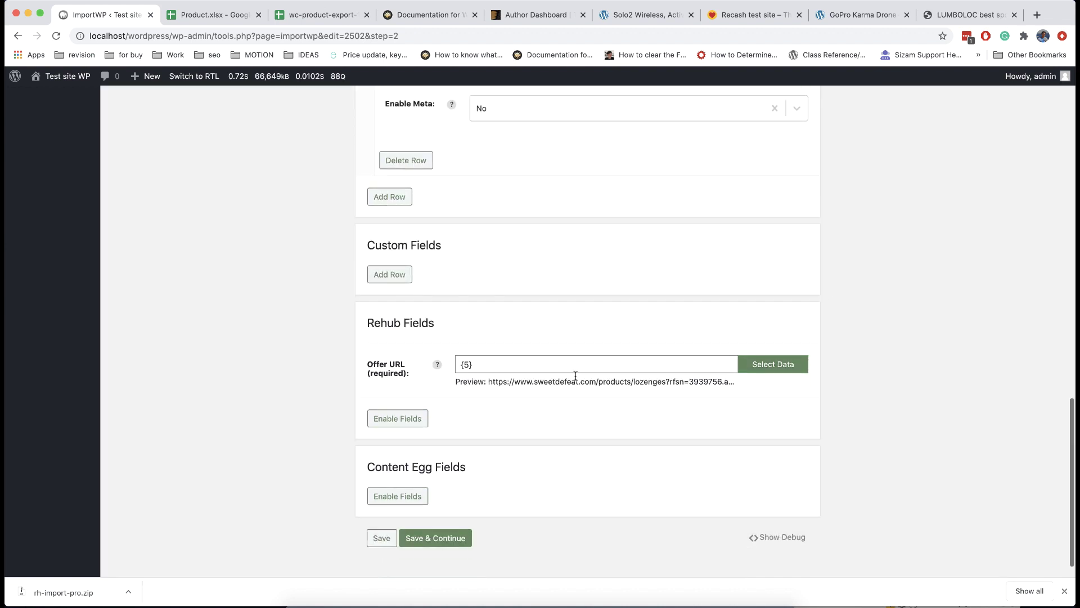
pyautogui.click(419, 420)
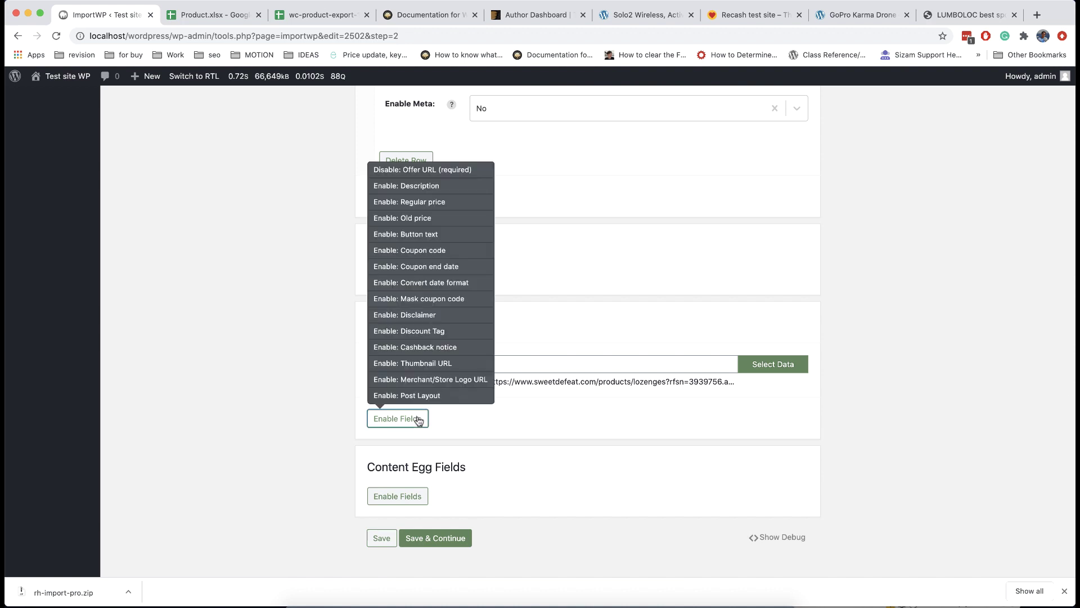
pyautogui.click(408, 170)
pyautogui.click(401, 389)
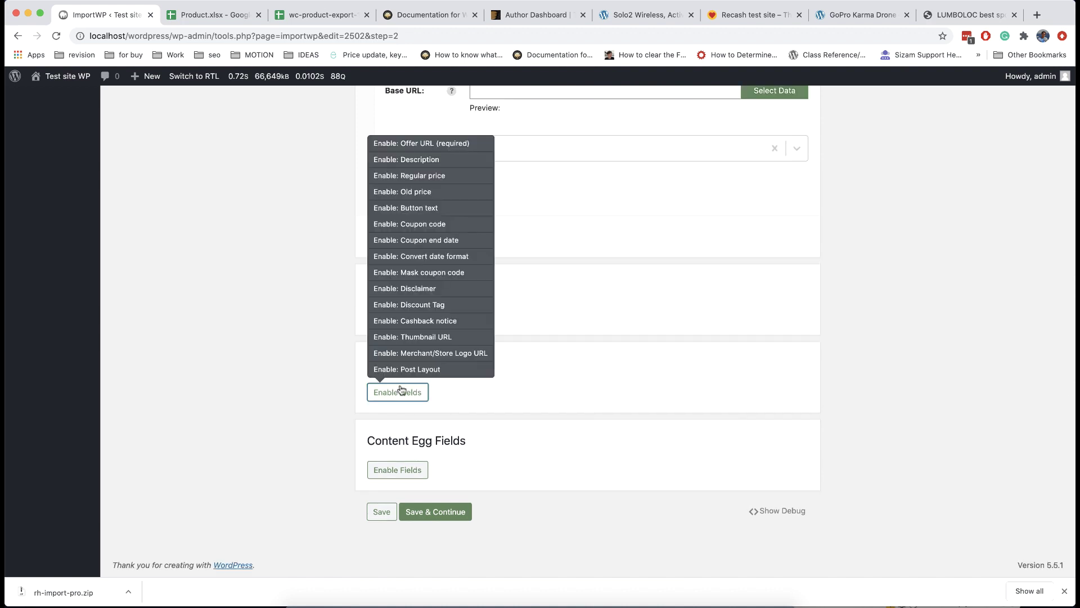
pyautogui.click(413, 146)
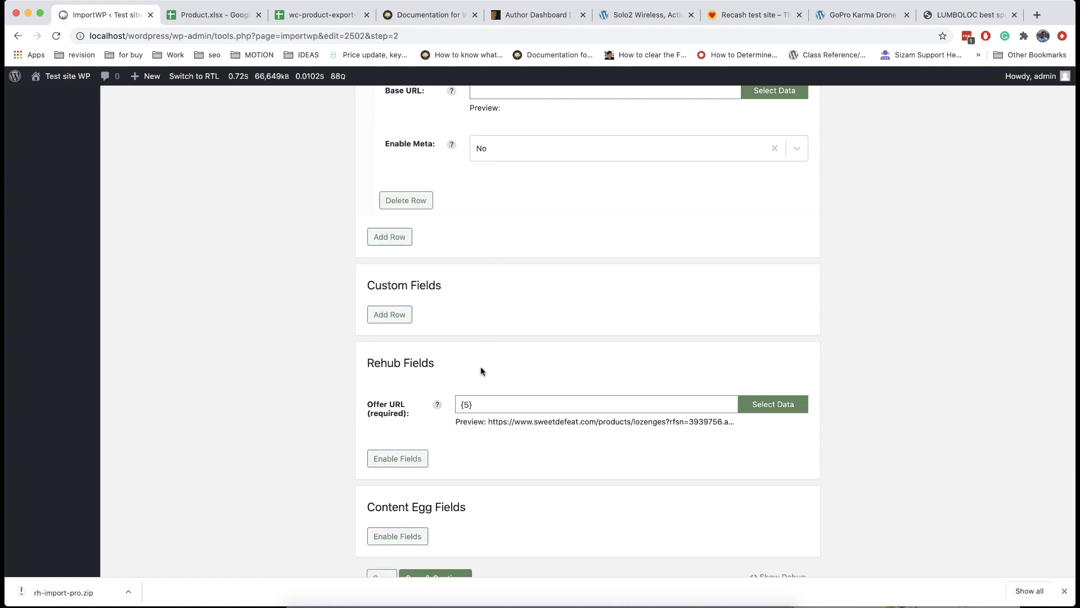
# Add a Coupon code field mapped to column {4}, previewing REF30
pyautogui.click(414, 459)
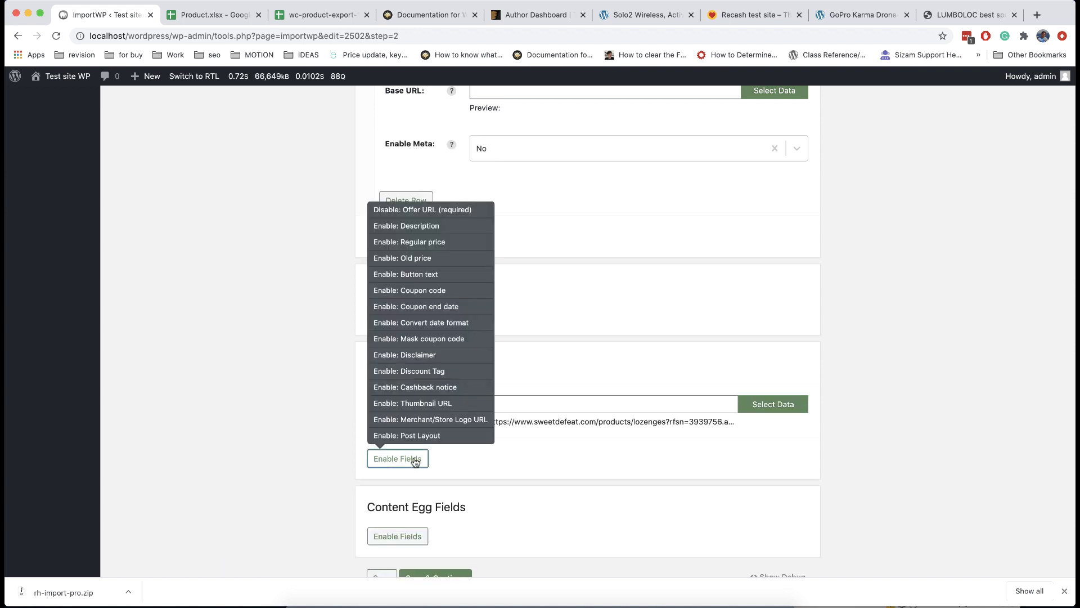
pyautogui.click(454, 289)
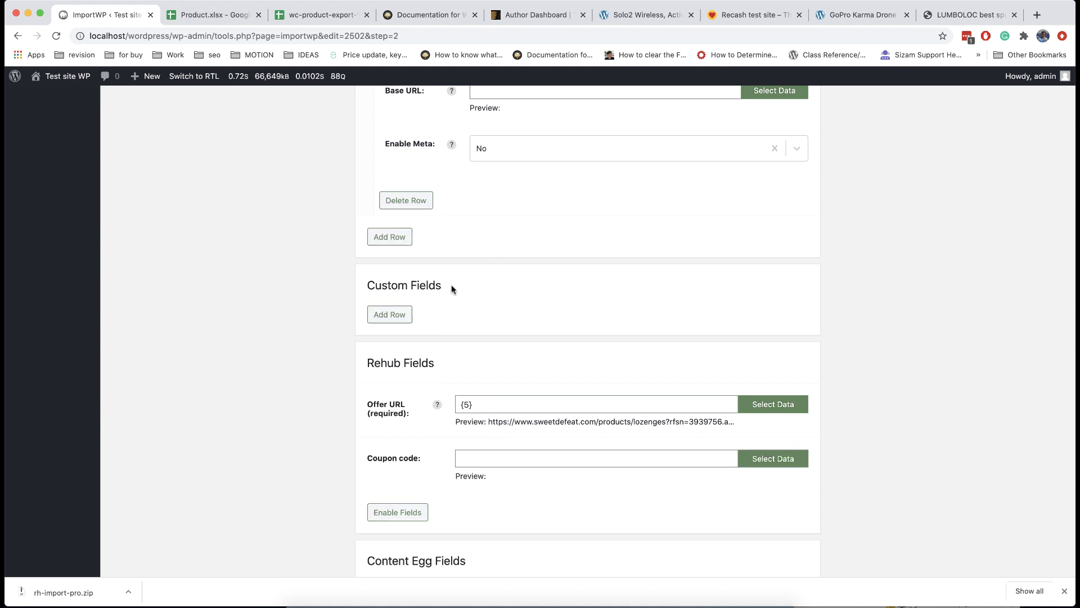
pyautogui.click(750, 459)
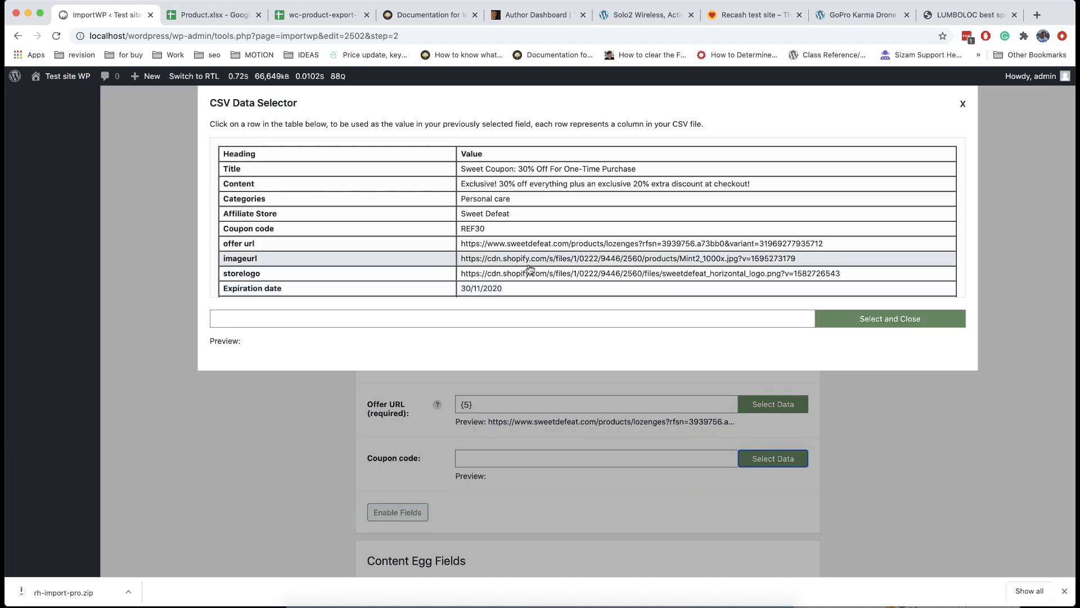
pyautogui.click(342, 232)
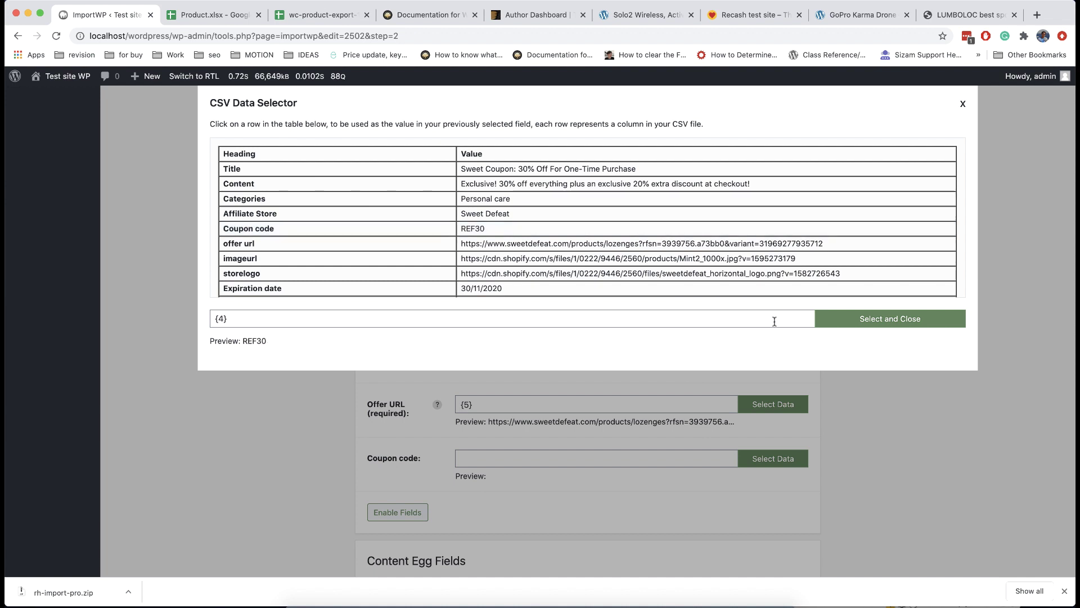
pyautogui.click(841, 324)
pyautogui.scroll(-3, 618, 423)
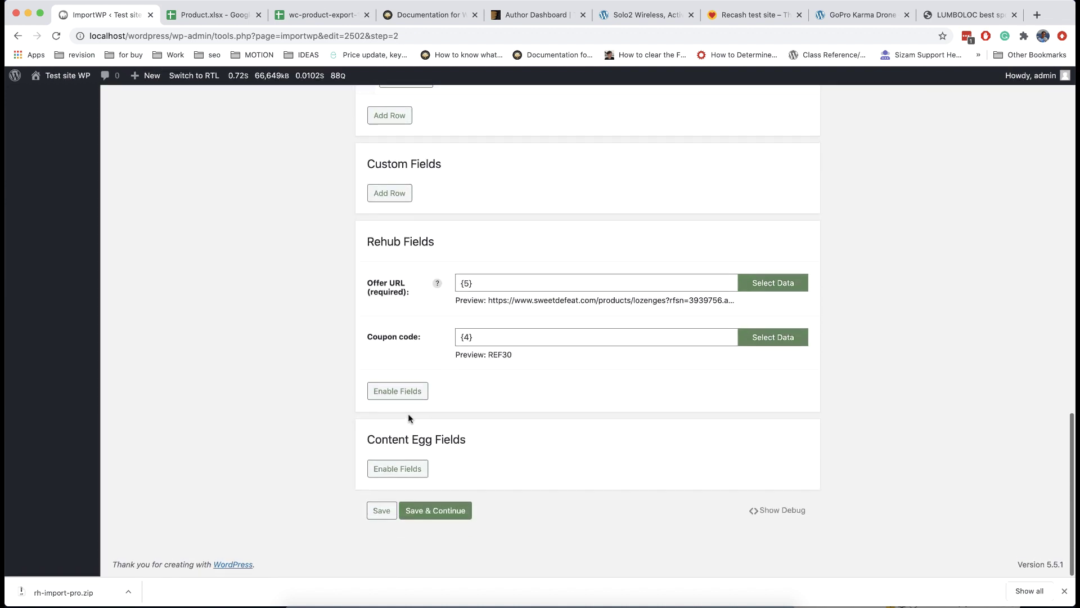
# Add a Regular price field from the Sale price column, prefixed with $ (${10}, $39.99)
pyautogui.click(406, 392)
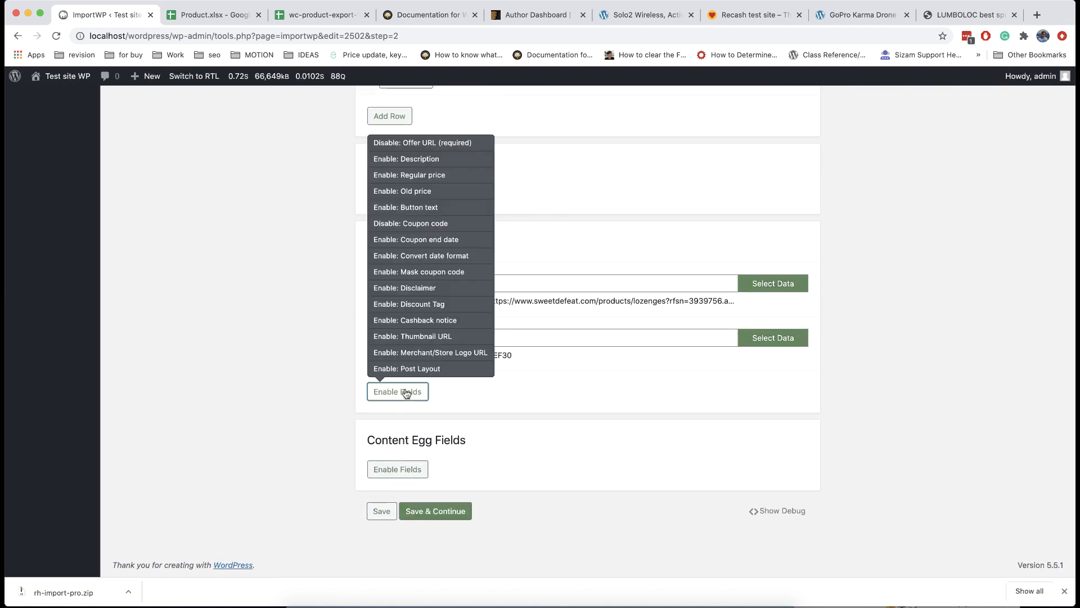
pyautogui.click(435, 180)
pyautogui.click(749, 338)
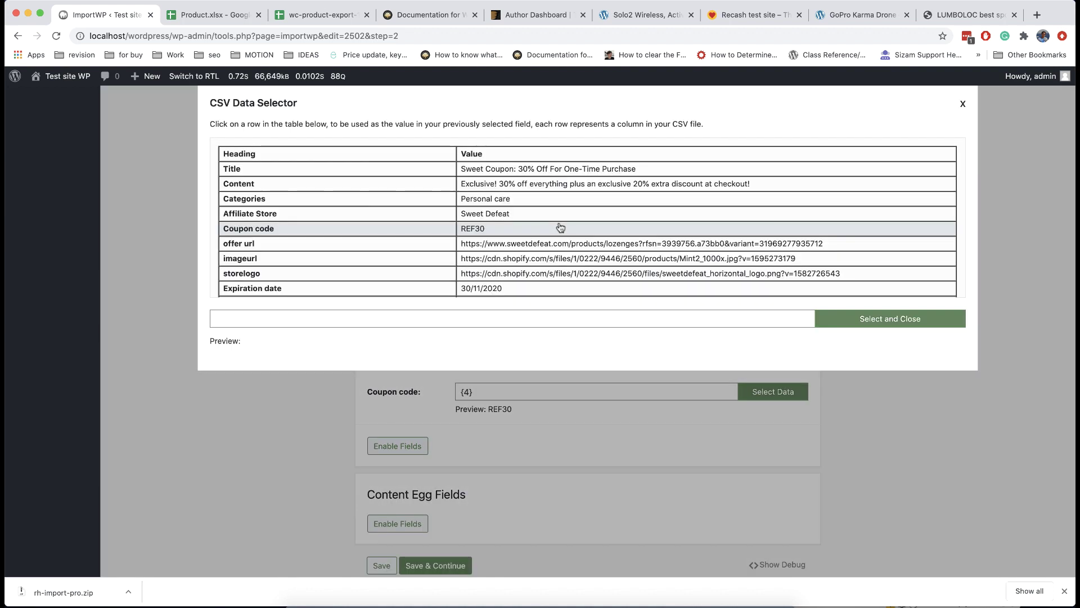
pyautogui.scroll(-3, 560, 226)
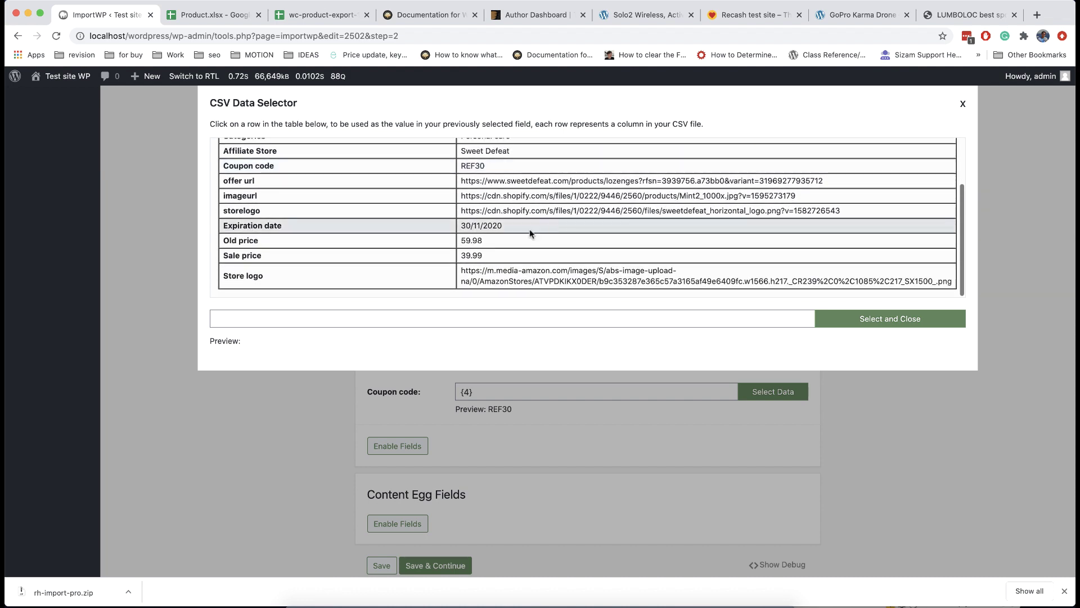
pyautogui.click(488, 257)
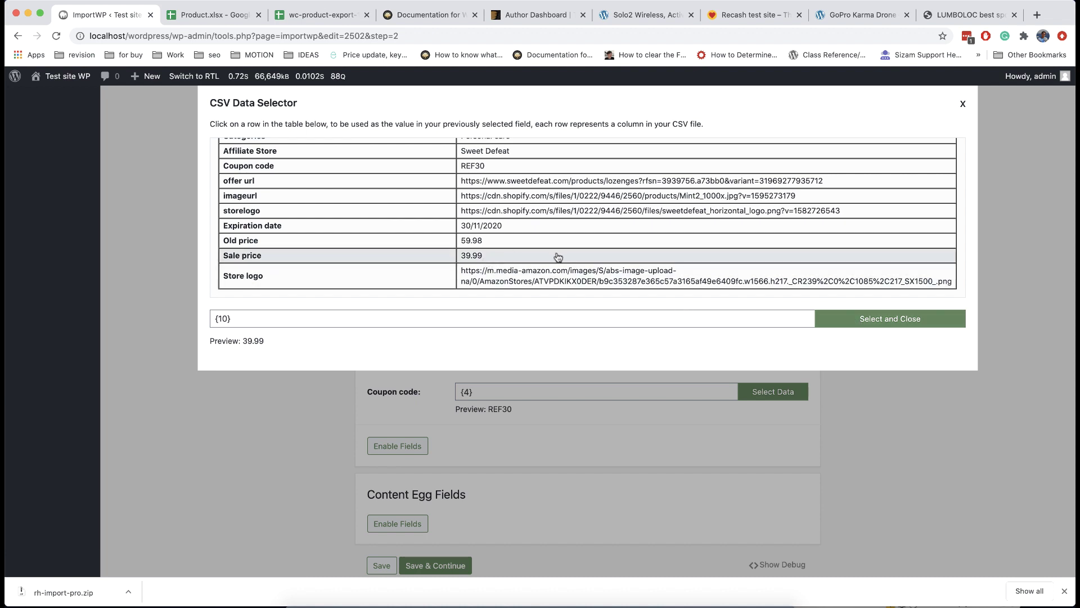
pyautogui.click(851, 317)
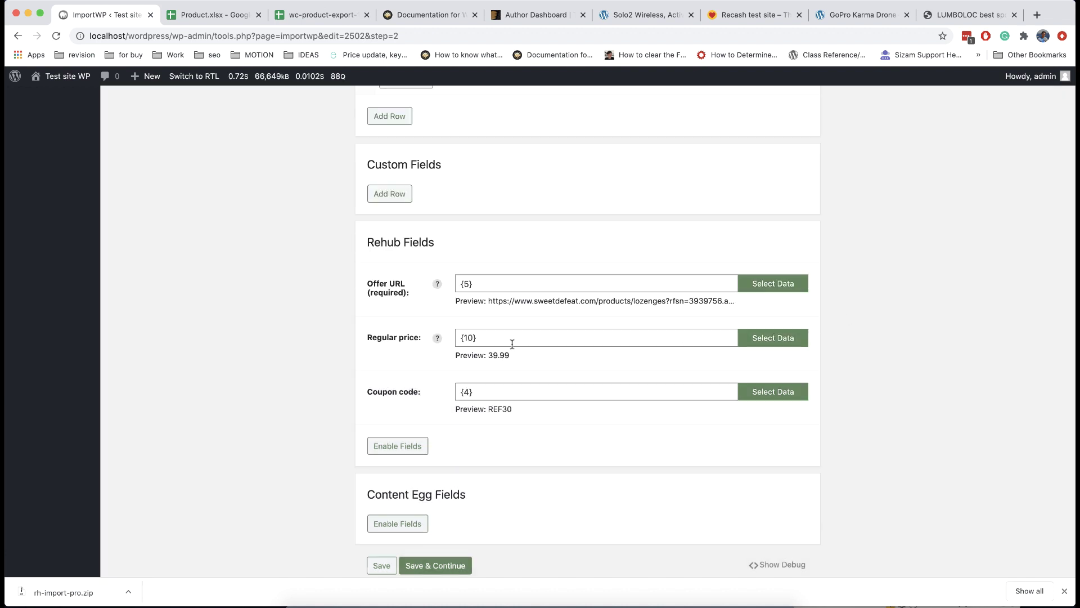
pyautogui.click(462, 338)
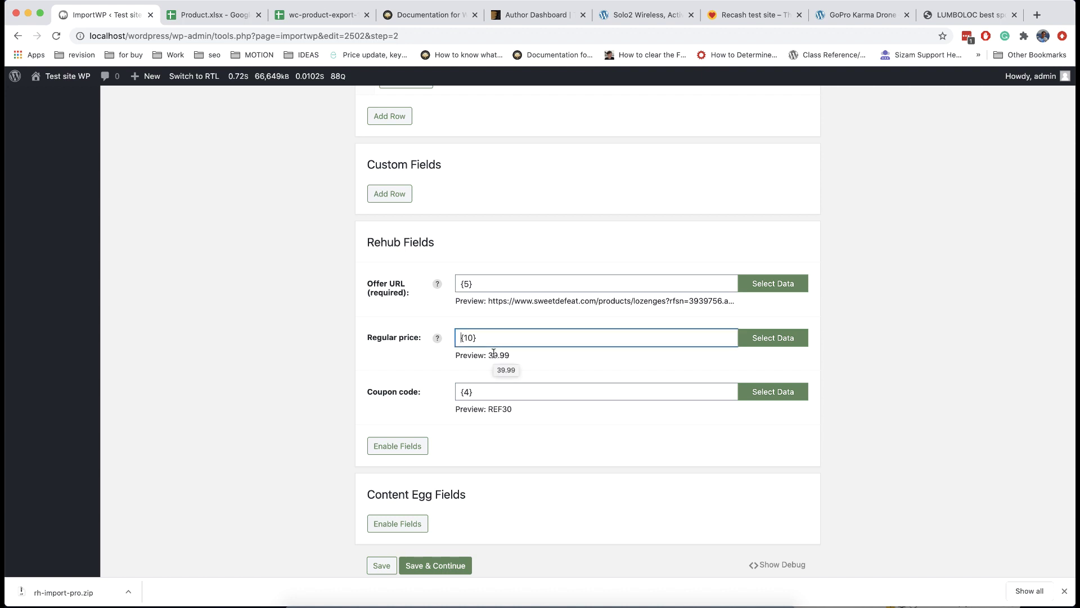
pyautogui.write('$')
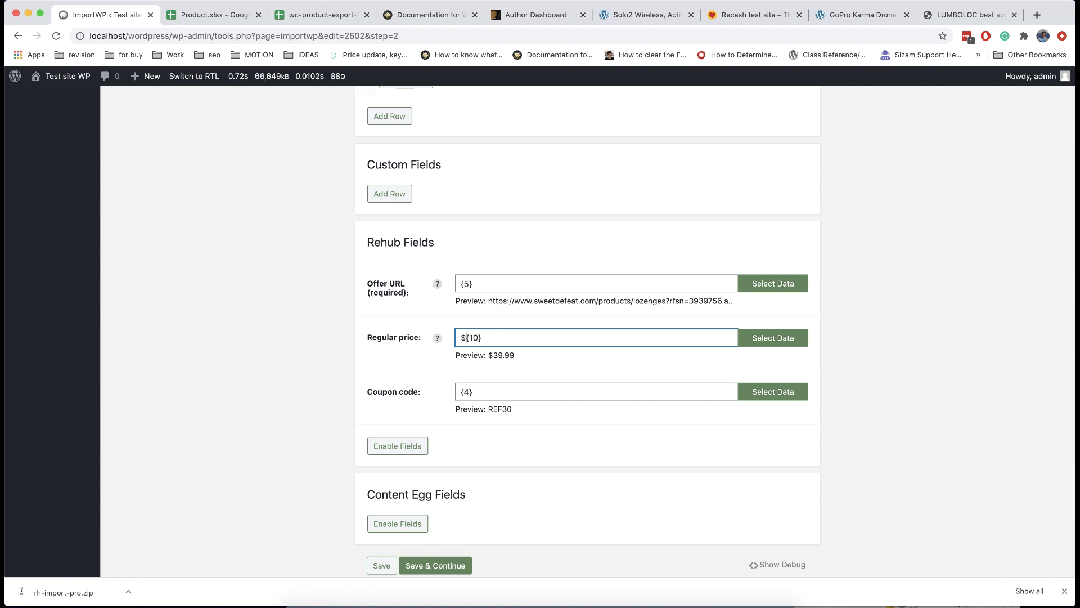
pyautogui.click(522, 340)
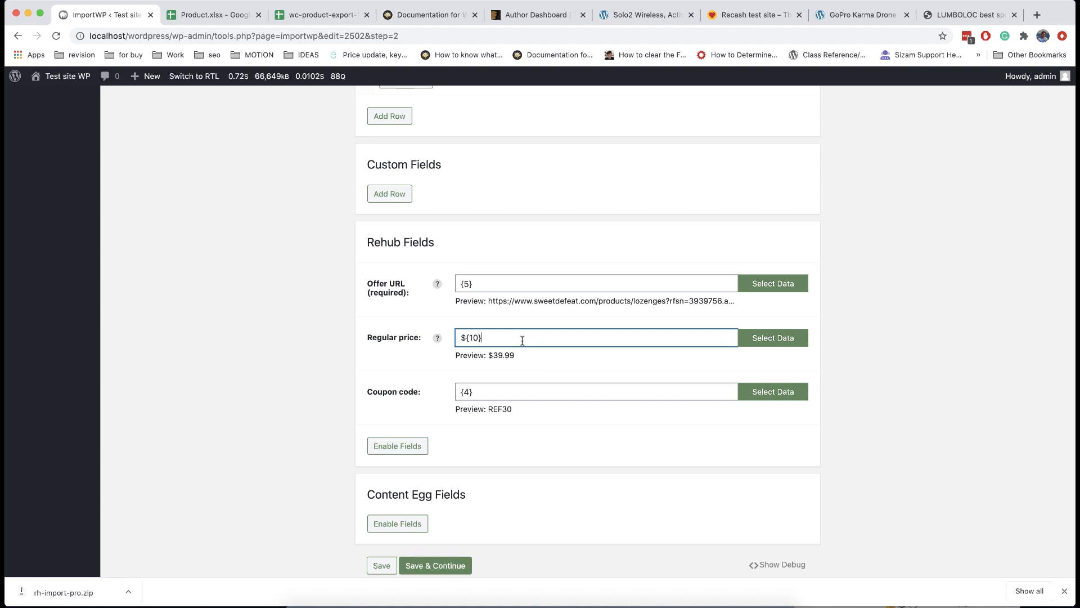
# Add an Old price field mapped to the Old price column {9} and begin editing its value
pyautogui.click(419, 446)
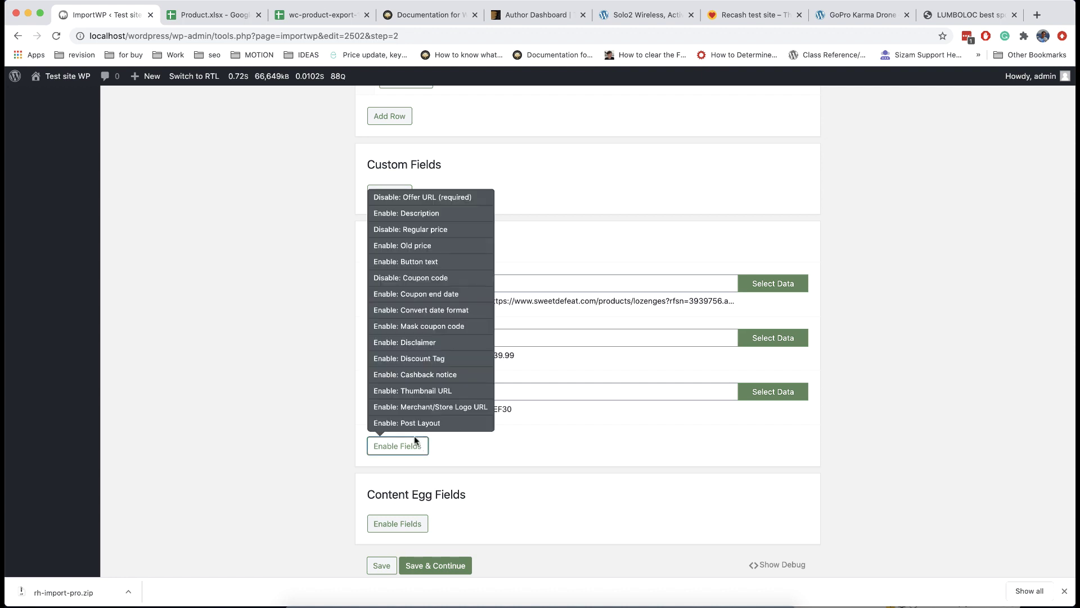
pyautogui.click(415, 246)
pyautogui.click(750, 394)
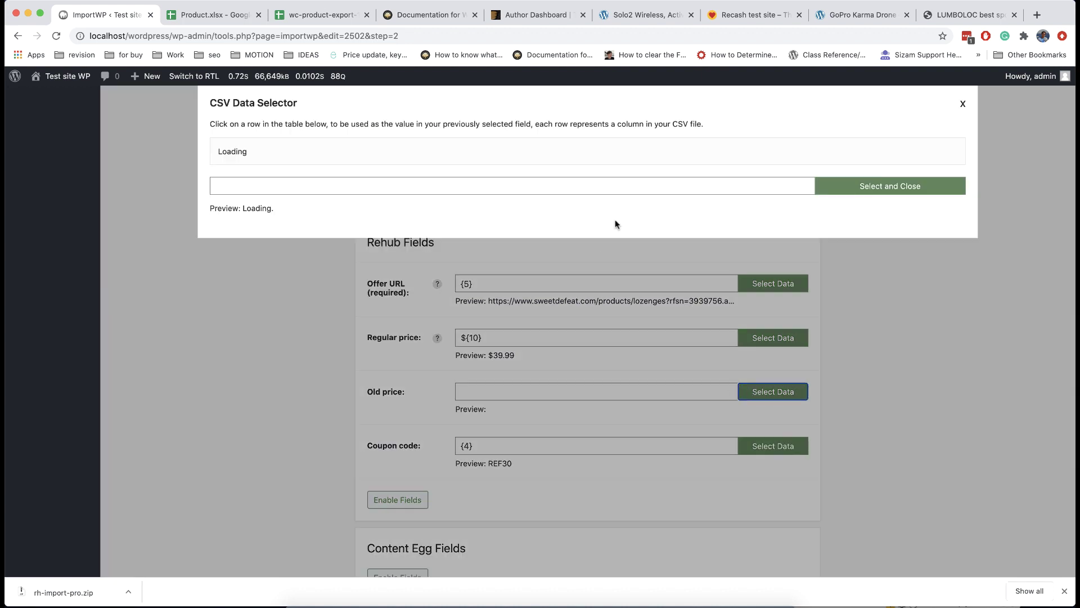
pyautogui.scroll(-3, 434, 251)
pyautogui.click(476, 254)
pyautogui.click(827, 318)
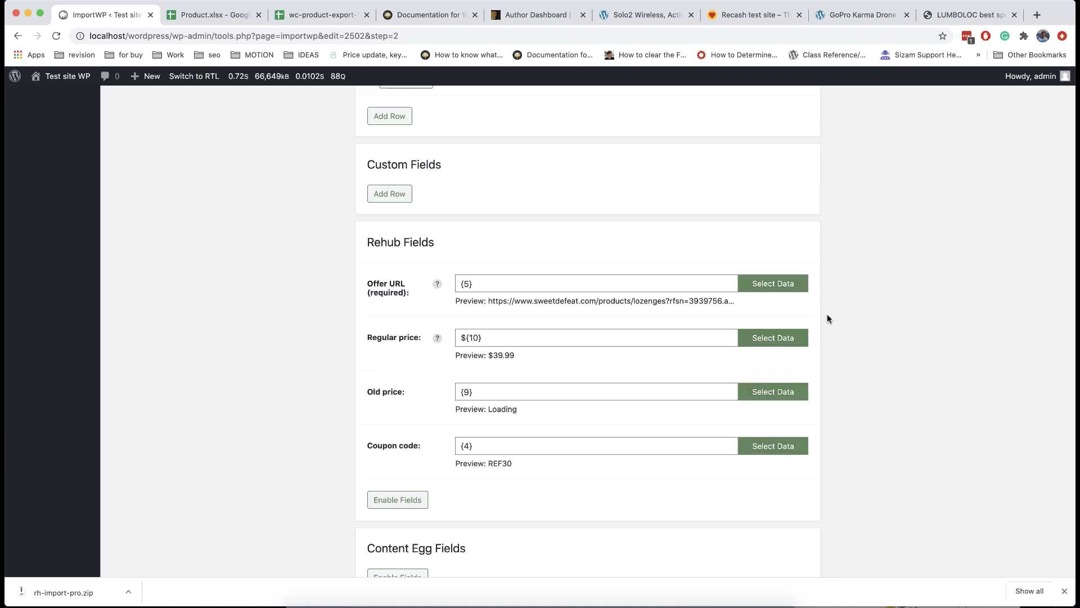
pyautogui.click(467, 391)
# Enable Coupon end date and map it to the Expiration date column {8}, previewing 30/11/2020
pyautogui.write('$')
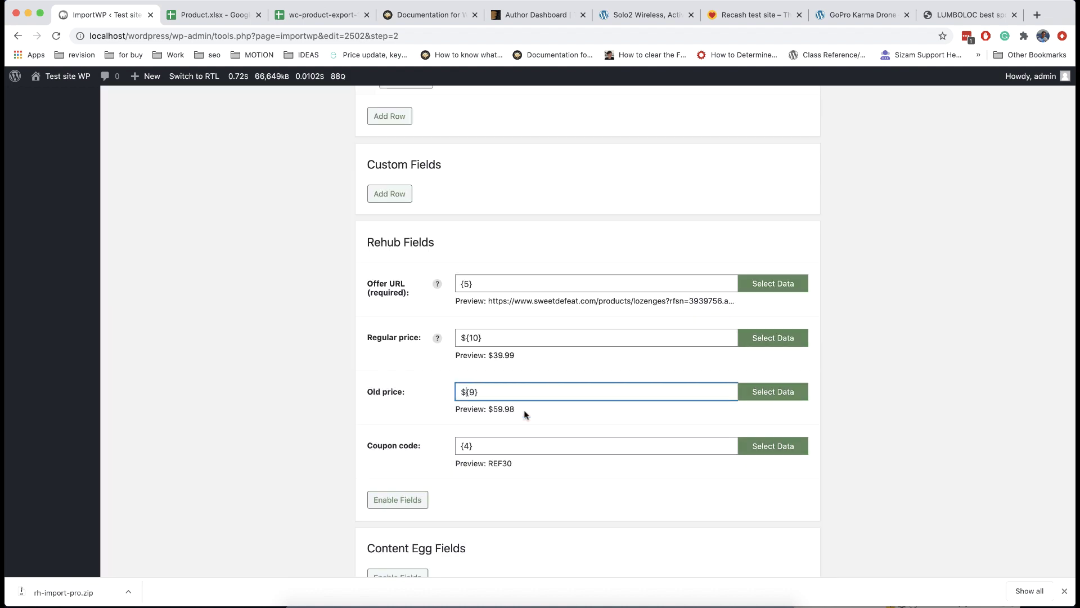
pyautogui.click(399, 502)
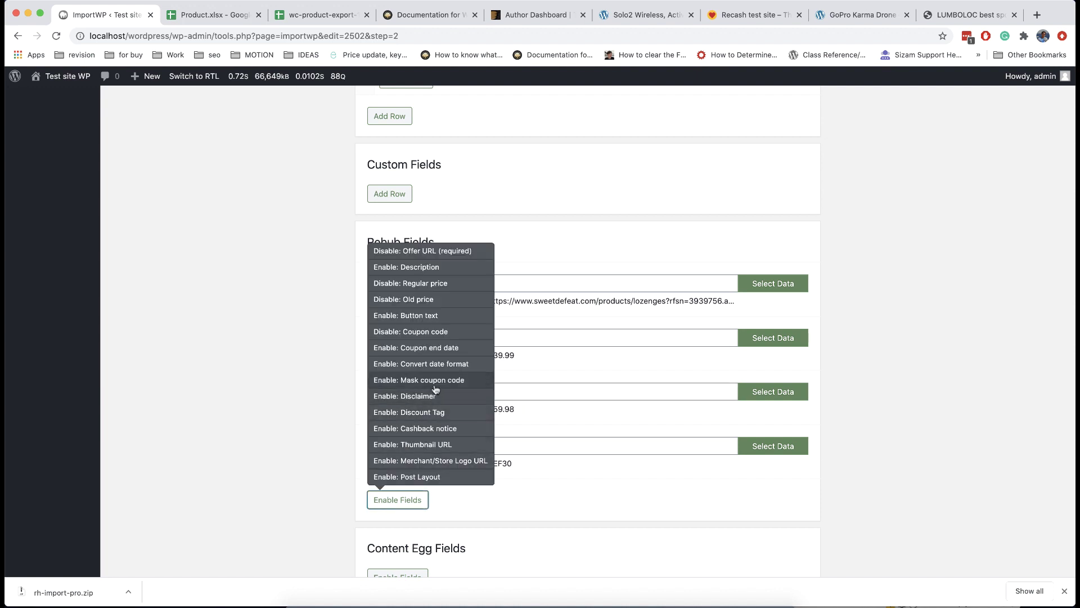
pyautogui.click(446, 349)
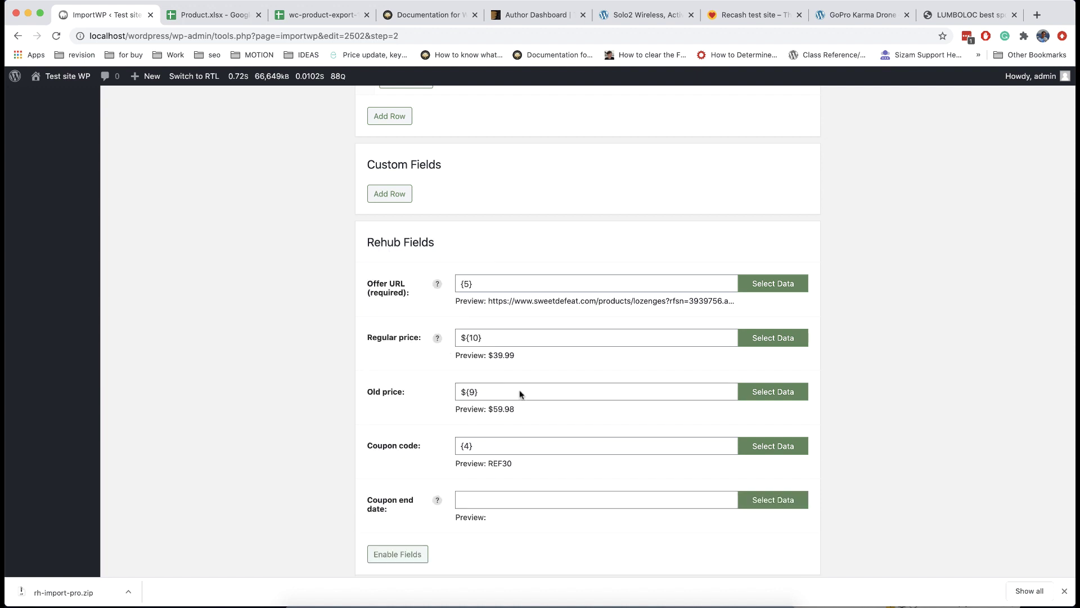
pyautogui.click(745, 499)
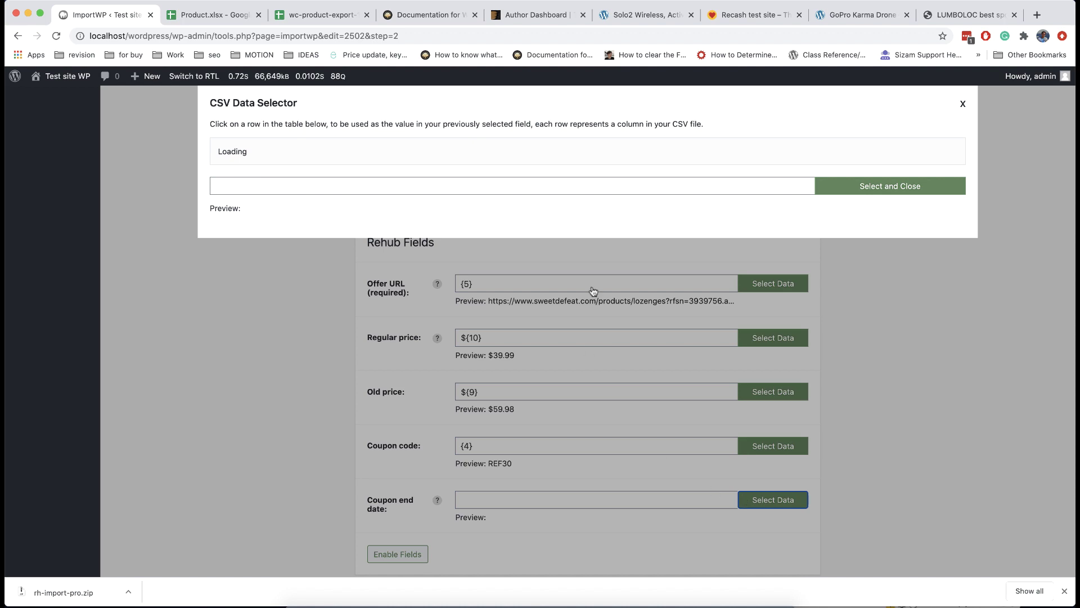
pyautogui.scroll(-3, 537, 261)
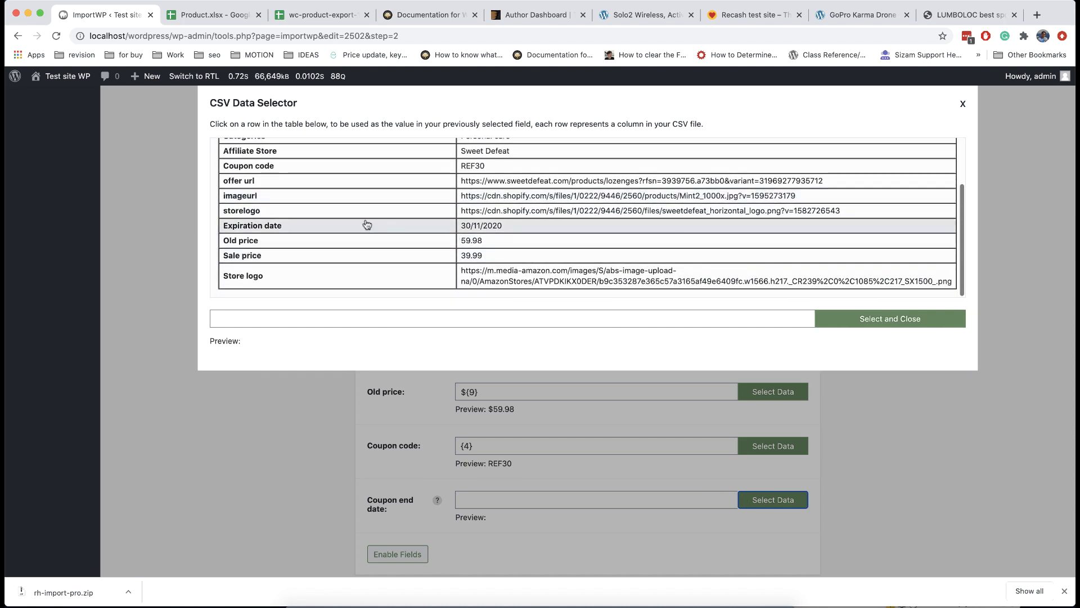
pyautogui.click(498, 230)
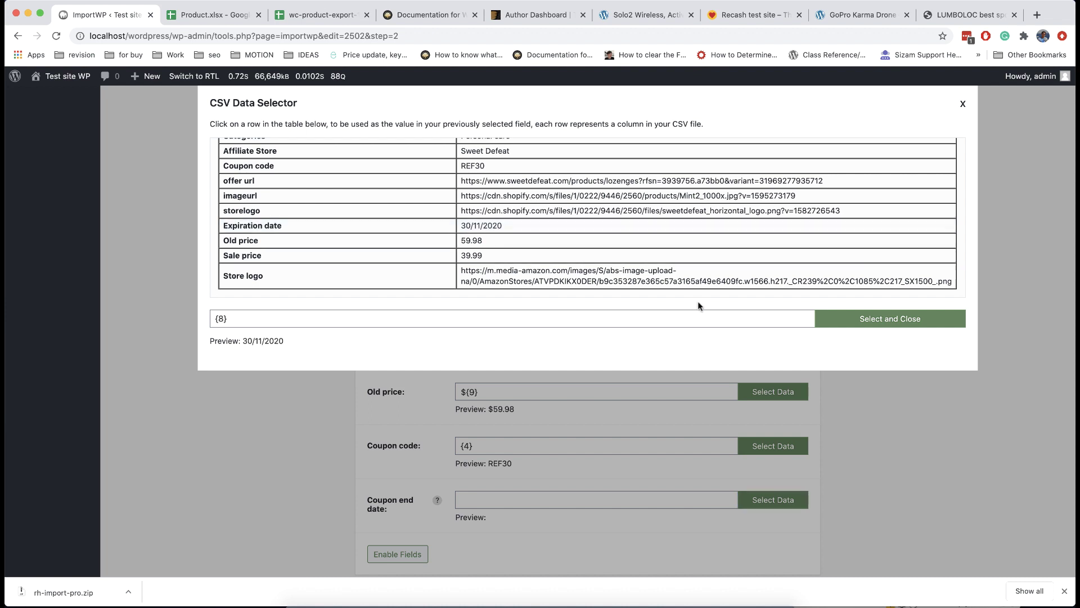
pyautogui.click(860, 321)
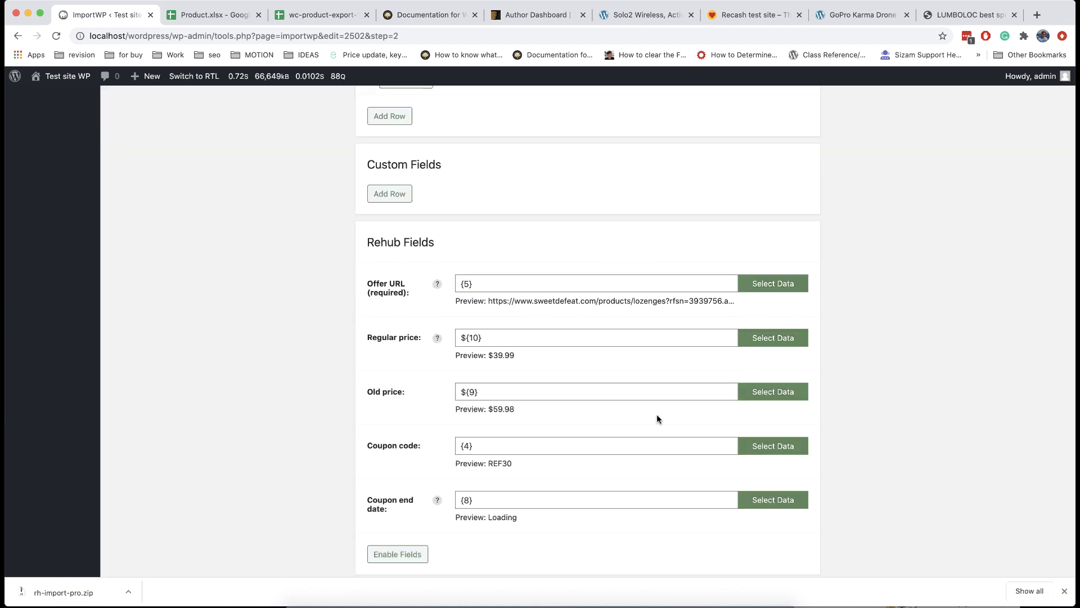
pyautogui.scroll(-3, 639, 430)
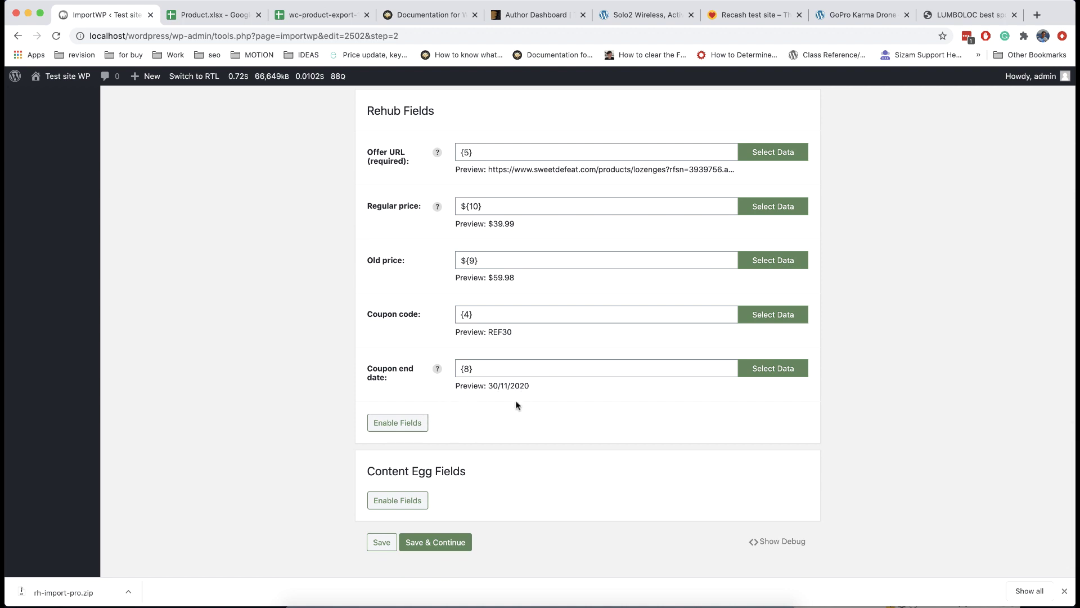
pyautogui.click(417, 426)
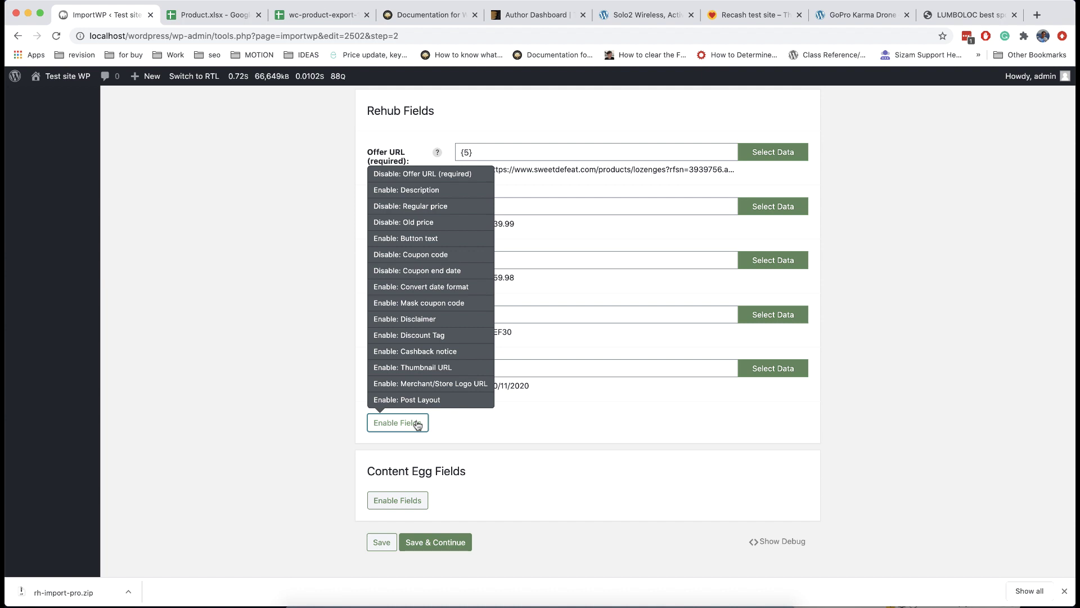
# Enable the Convert date format Rehub field and choose the d/m/Y format
pyautogui.click(442, 287)
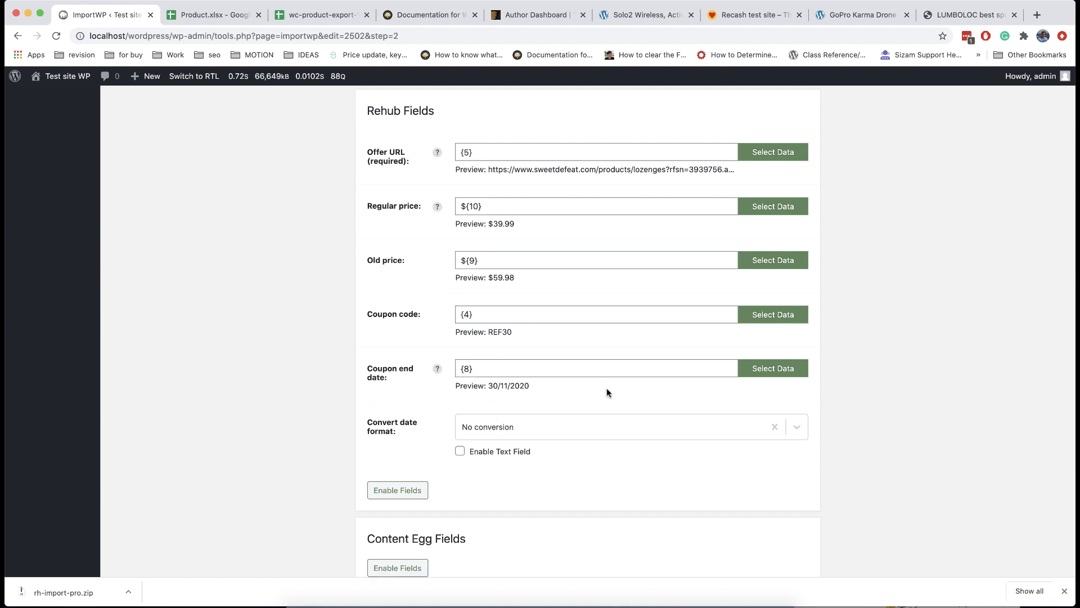
pyautogui.click(605, 427)
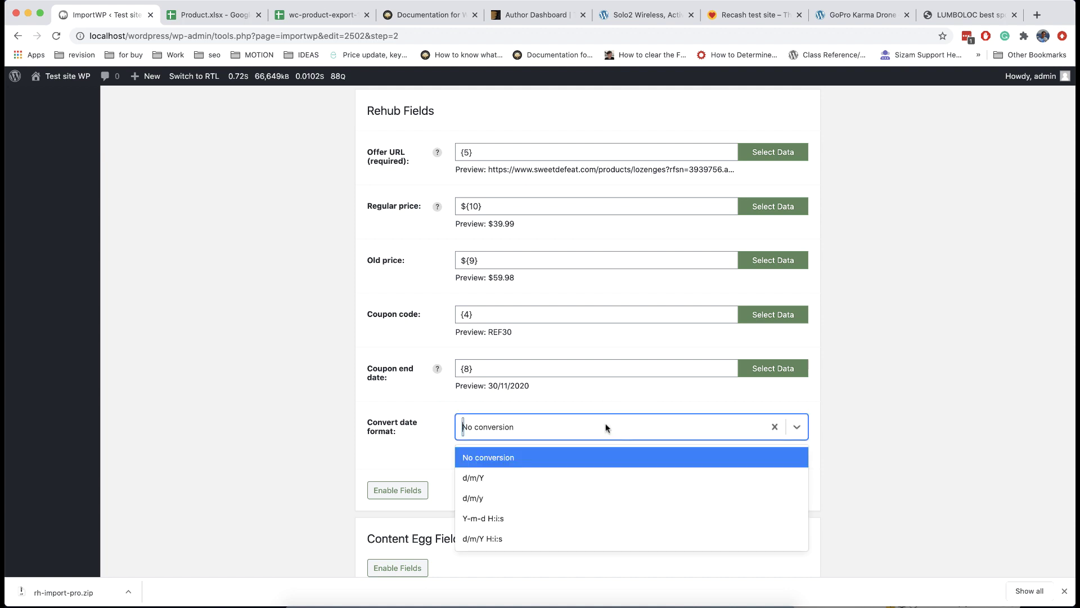
pyautogui.click(497, 476)
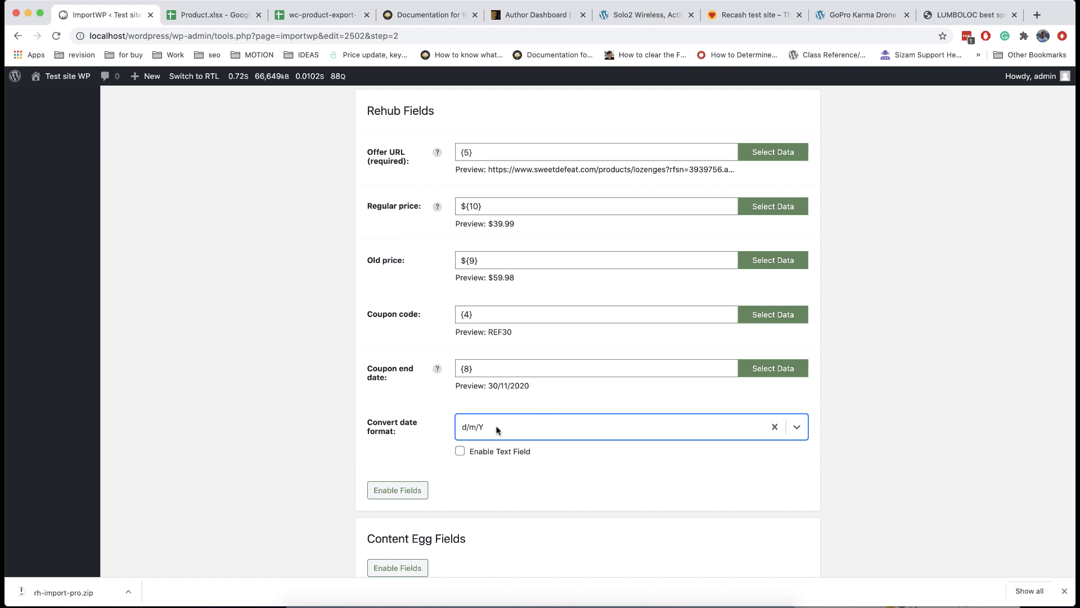
pyautogui.scroll(-1, 598, 424)
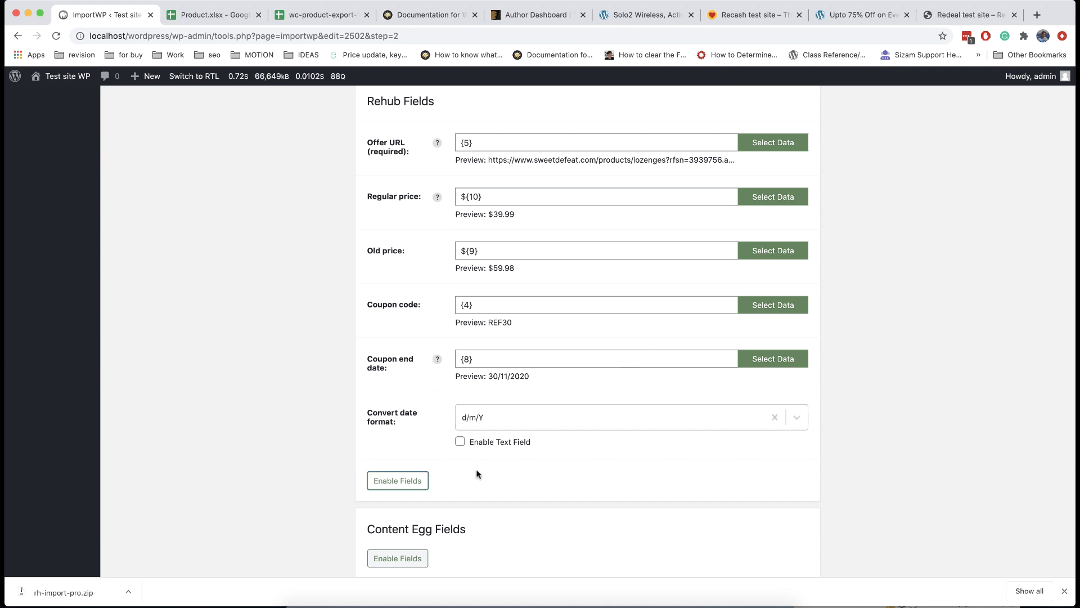
pyautogui.click(418, 480)
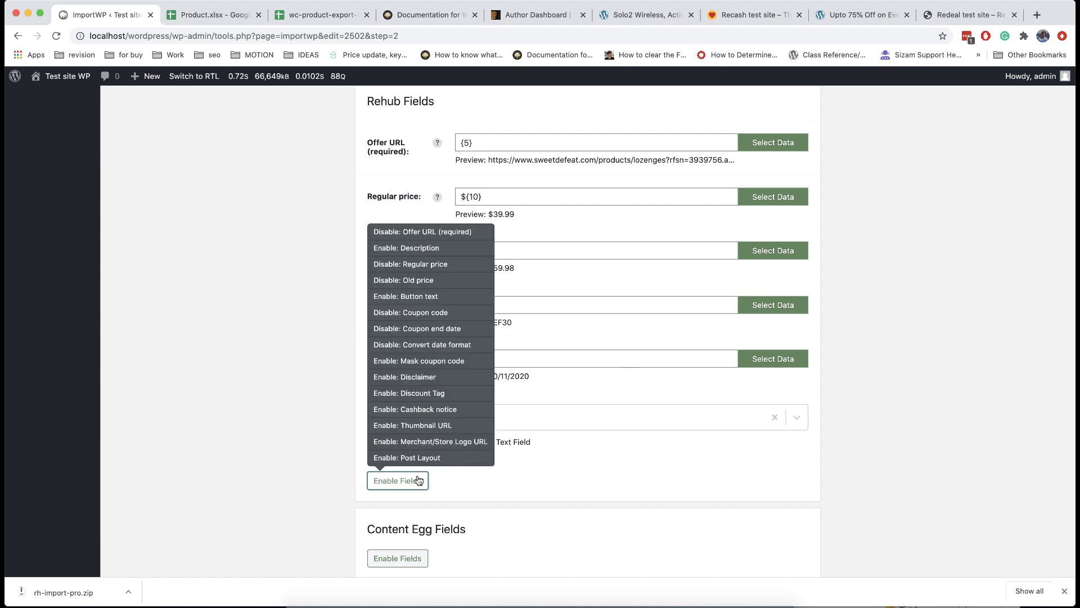
# Turn on the Mask coupon code Rehub field with its value set to Yes
pyautogui.click(418, 363)
pyautogui.click(507, 482)
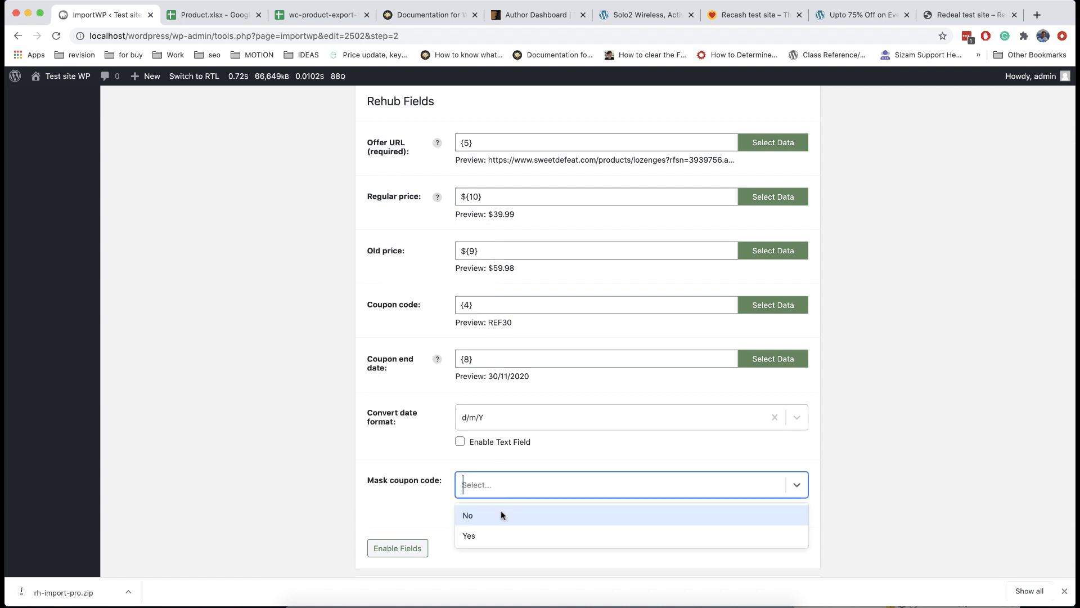
pyautogui.click(495, 530)
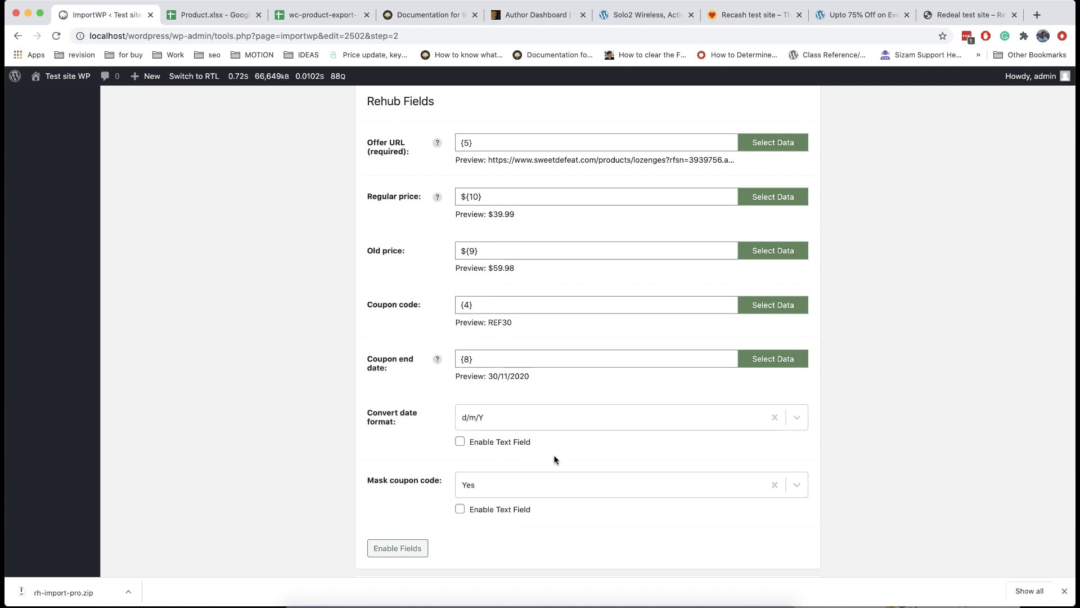
# Reveal the masked PROOFFER25 coupon on the Re:Cart deal page, then scroll Redeal's Latest Offers
pyautogui.click(837, 19)
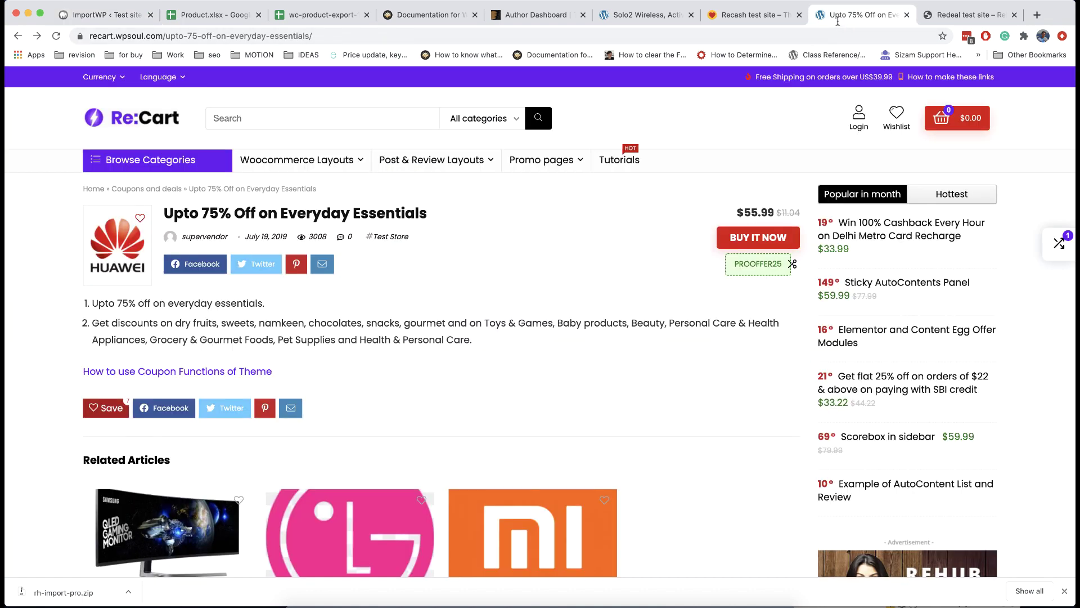
pyautogui.click(759, 268)
pyautogui.click(956, 15)
pyautogui.scroll(-3, 825, 238)
pyautogui.scroll(-6, 824, 238)
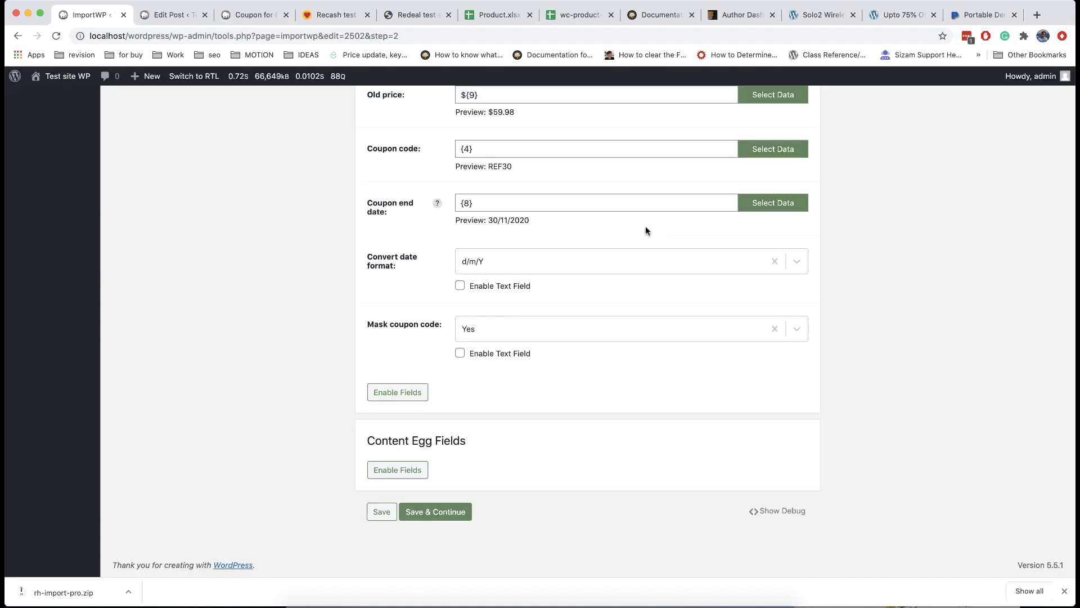
# Look over the Rehub field list and the 'Coupon for Phone give 10%' post without changes
pyautogui.click(415, 391)
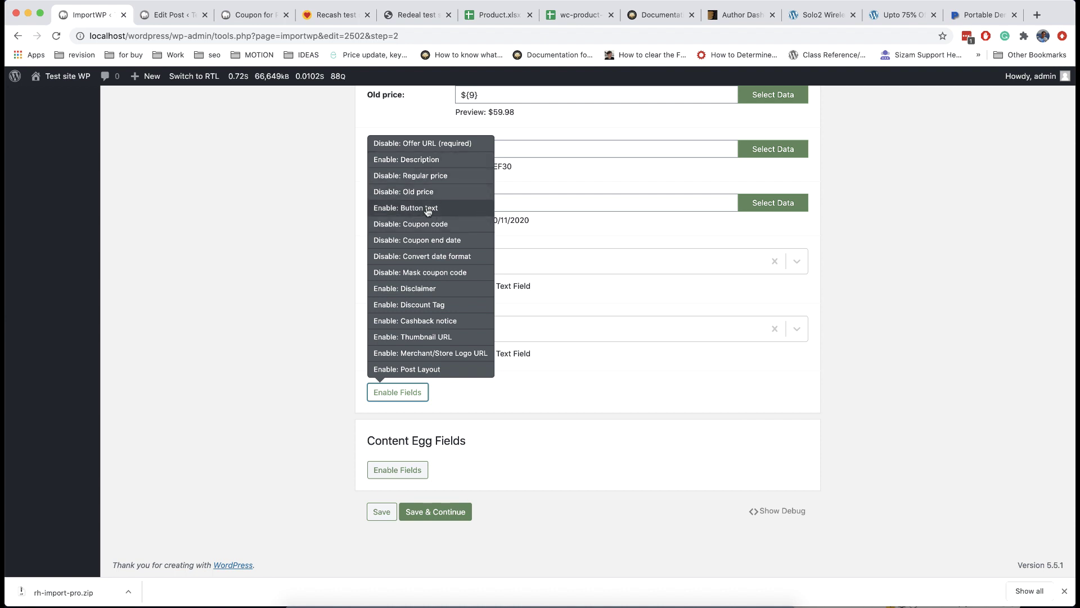
pyautogui.click(244, 228)
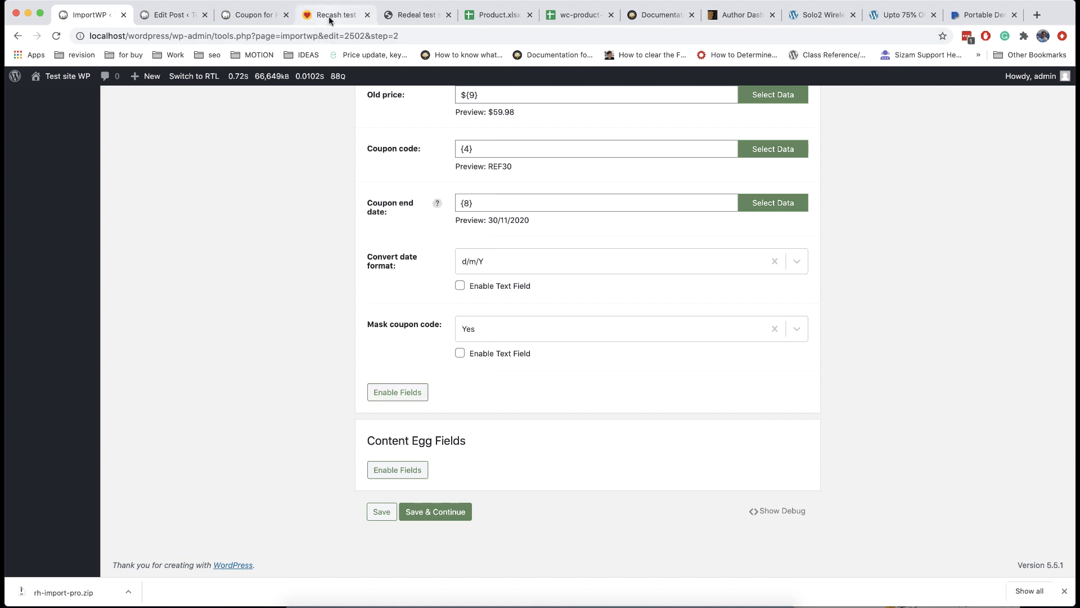
pyautogui.click(264, 16)
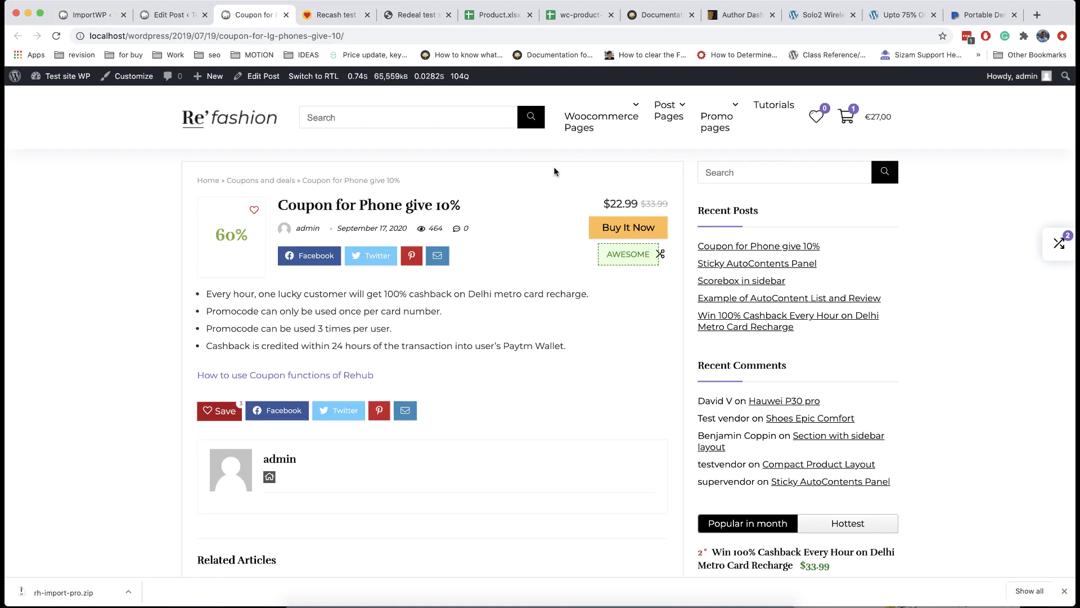
pyautogui.click(85, 15)
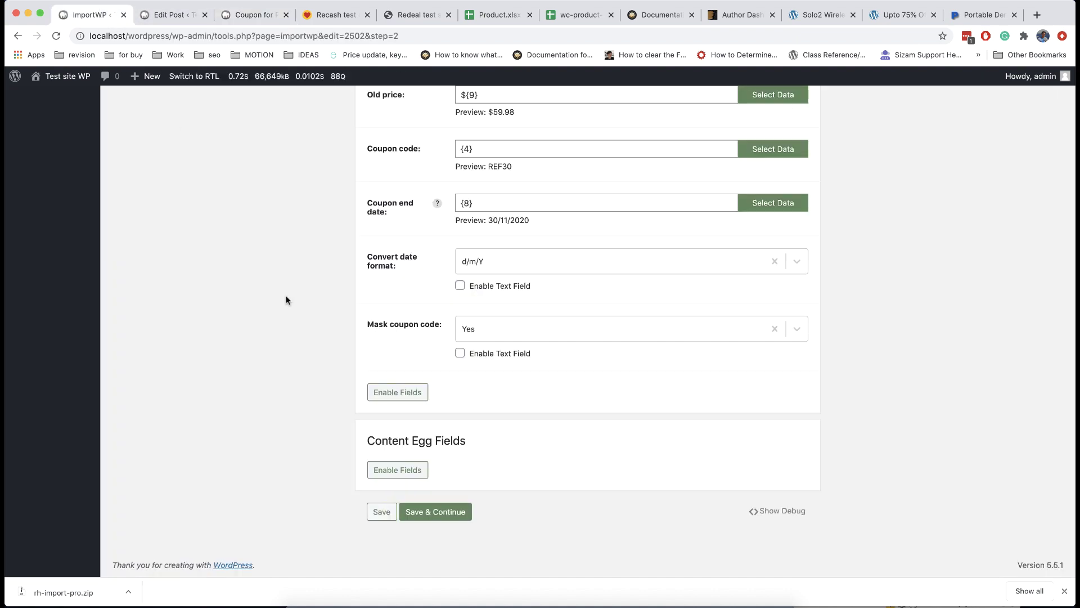
# Enable a Button text field, pick the Affiliate Store column and edit the value to 'Buy at'
pyautogui.click(398, 392)
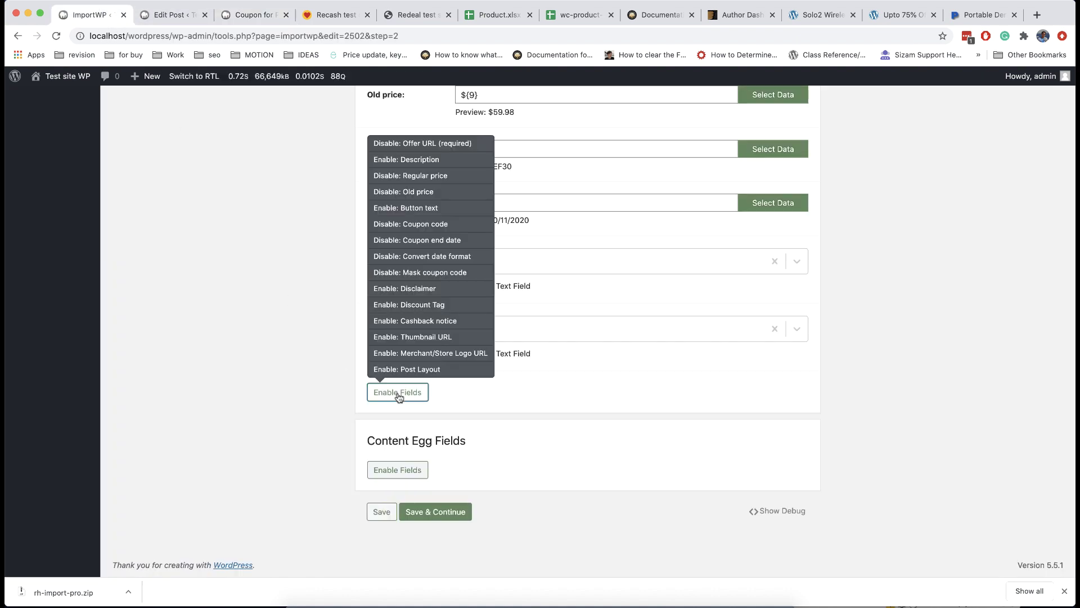
pyautogui.click(426, 213)
pyautogui.scroll(2, 508, 450)
pyautogui.click(754, 197)
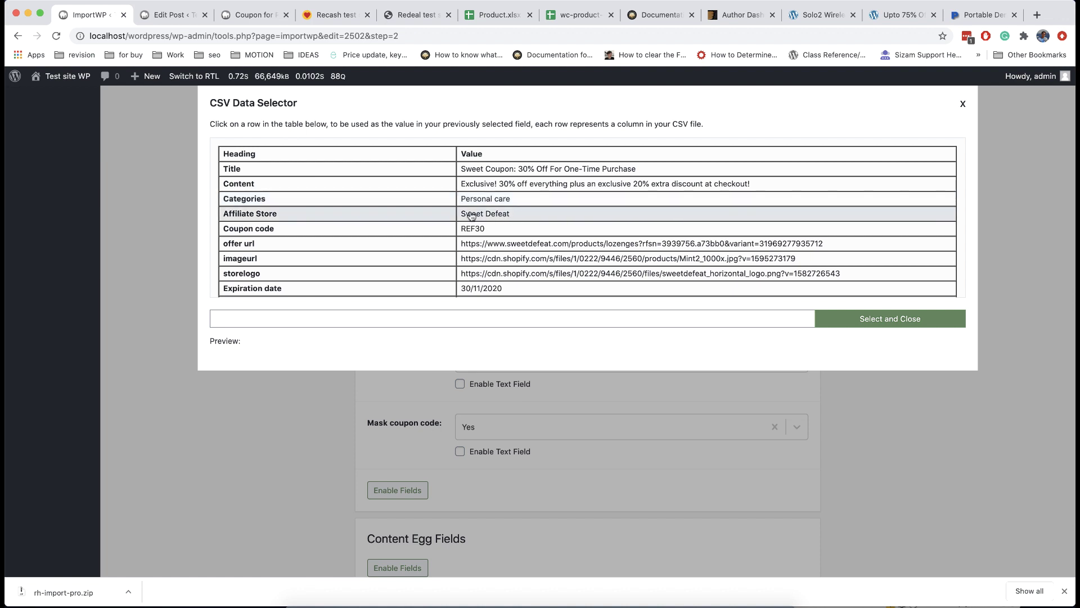
pyautogui.click(473, 216)
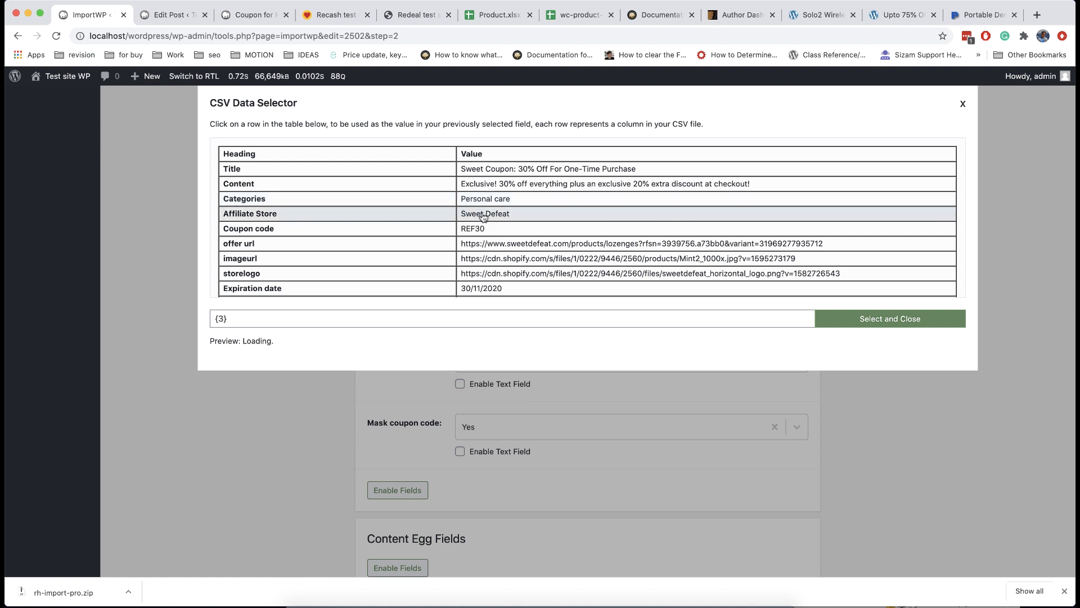
pyautogui.click(216, 318)
pyautogui.write('Buy it')
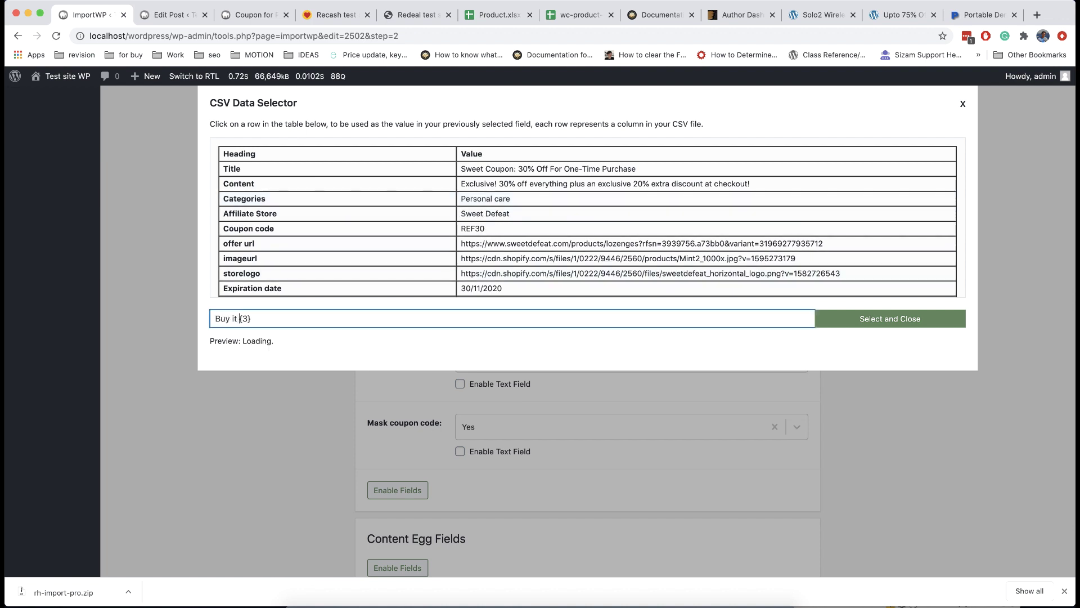
pyautogui.write('at')
# Close the column picker unapplied and disable the Button text field again
pyautogui.click(953, 107)
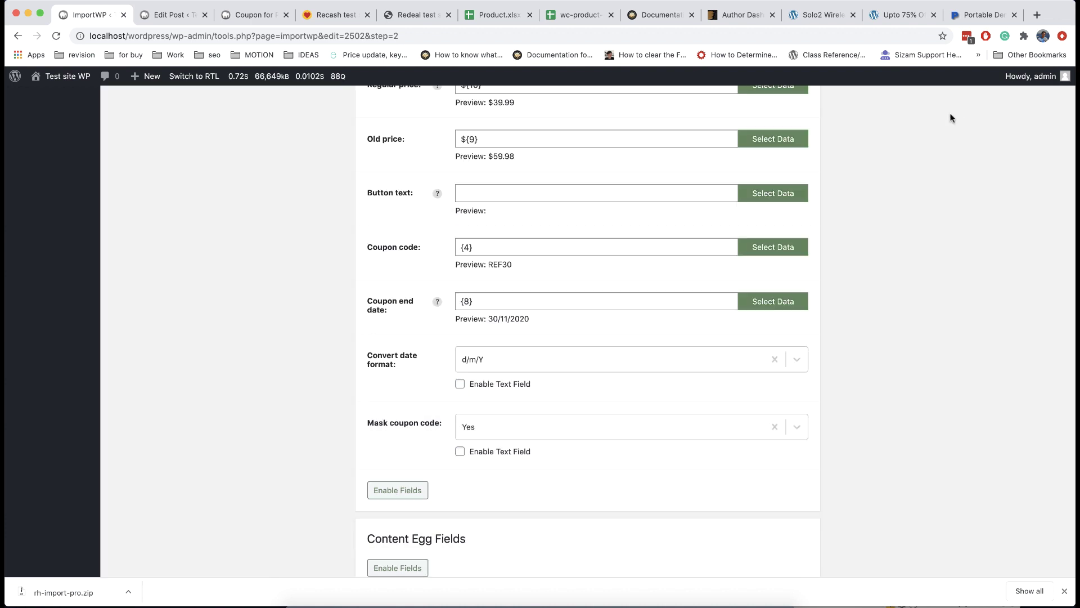
pyautogui.scroll(1, 694, 208)
pyautogui.click(396, 520)
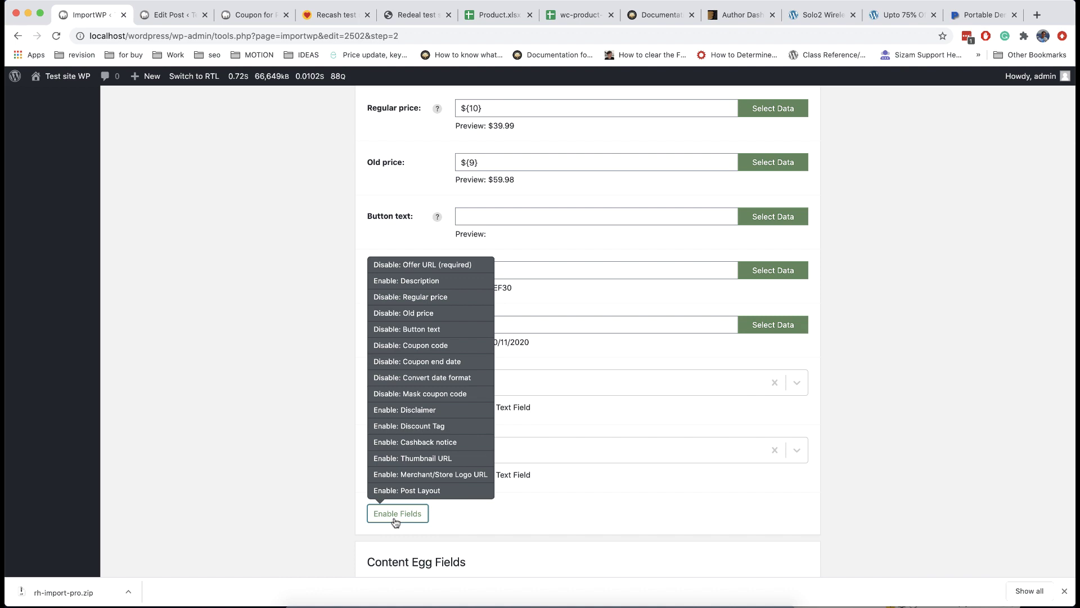
pyautogui.click(434, 329)
pyautogui.scroll(-10, 294, 347)
pyautogui.scroll(5, 295, 348)
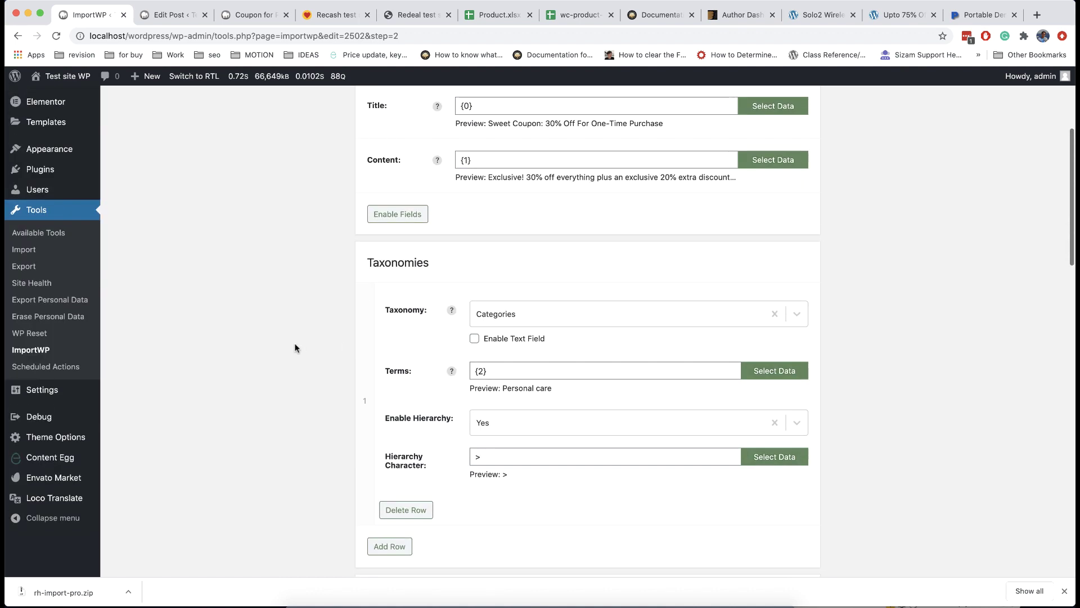
# Open ReHub Theme Options in a new tab and show its Localization settings
pyautogui.rightClick(85, 438)
pyautogui.click(112, 445)
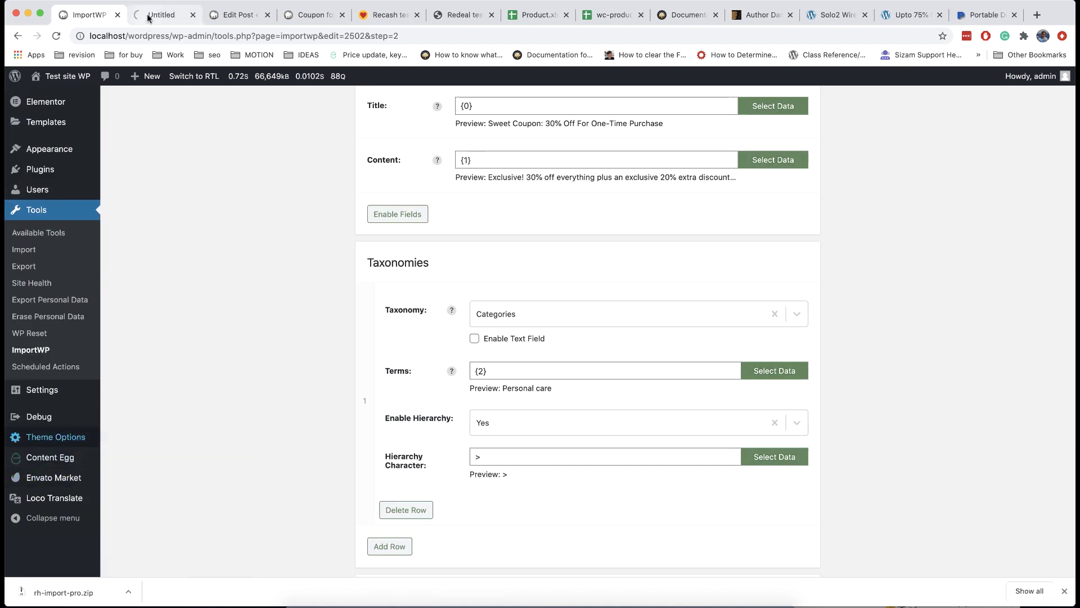
pyautogui.click(160, 15)
pyautogui.scroll(-5, 175, 225)
pyautogui.scroll(-5, 177, 230)
pyautogui.click(162, 314)
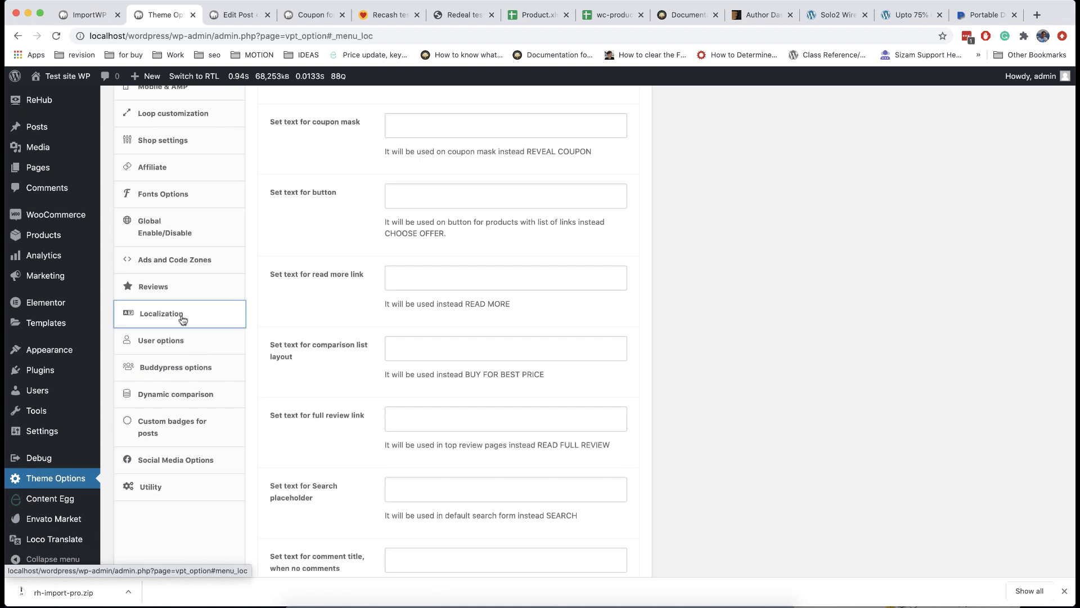
pyautogui.scroll(5, 424, 243)
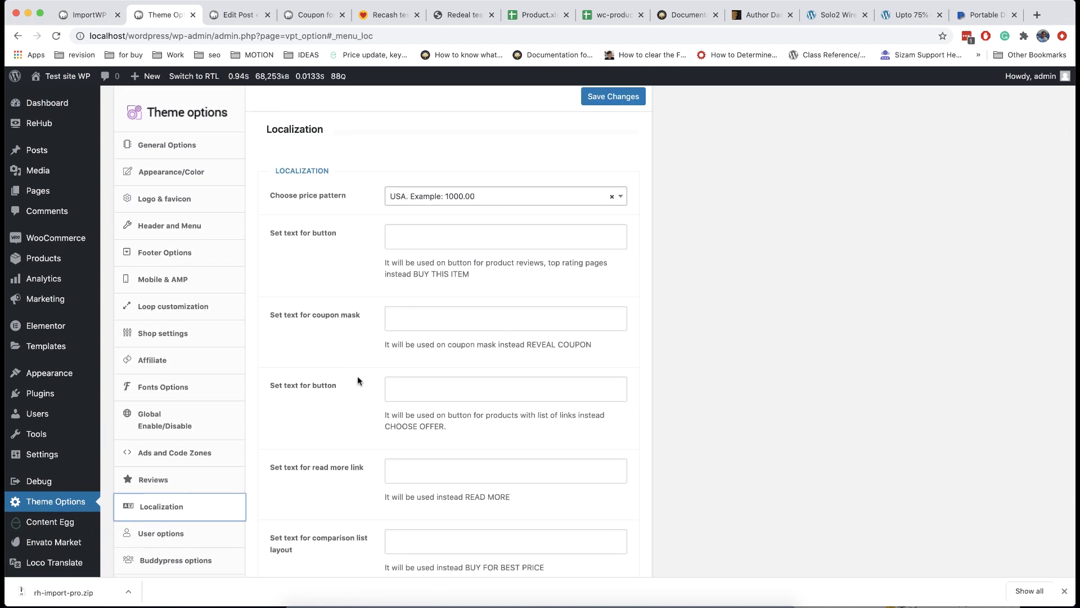
pyautogui.click(683, 387)
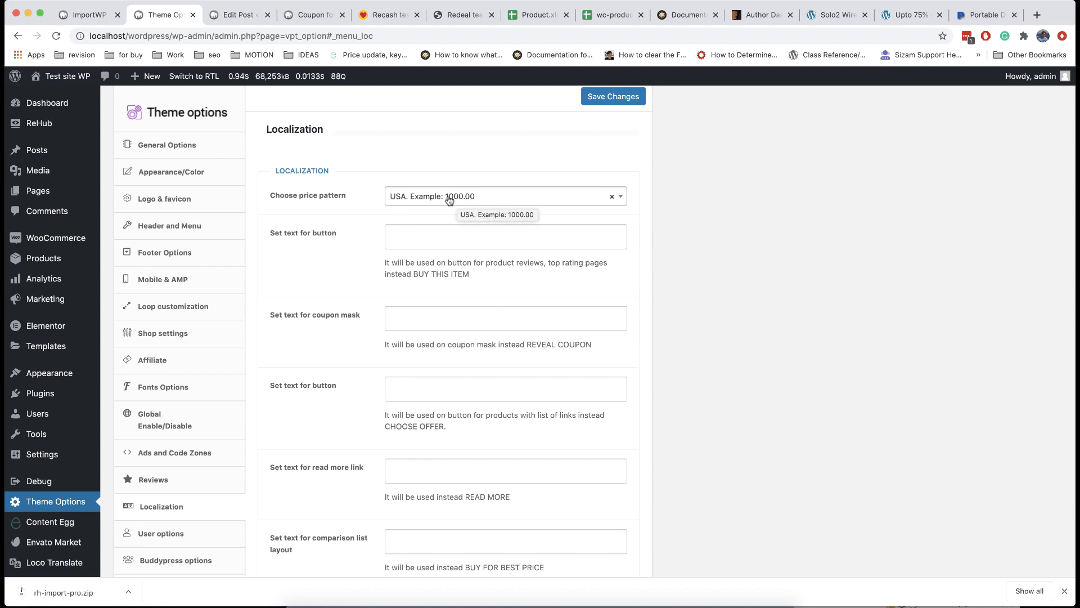
# Back in the import settings, review the Enable Fields list without adding anything
pyautogui.click(87, 21)
pyautogui.scroll(-20, 274, 312)
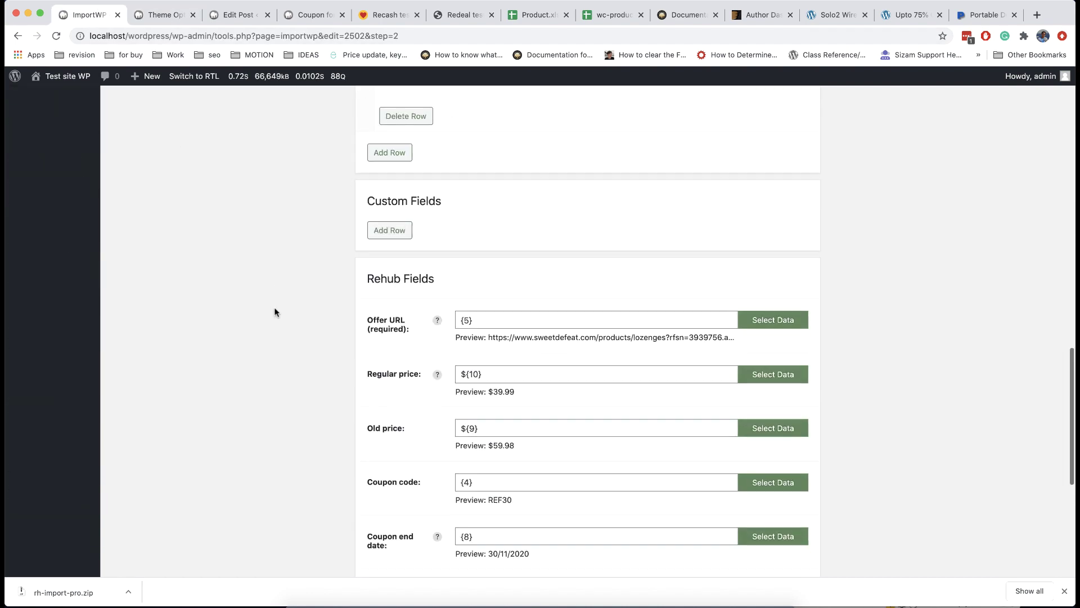
pyautogui.click(404, 391)
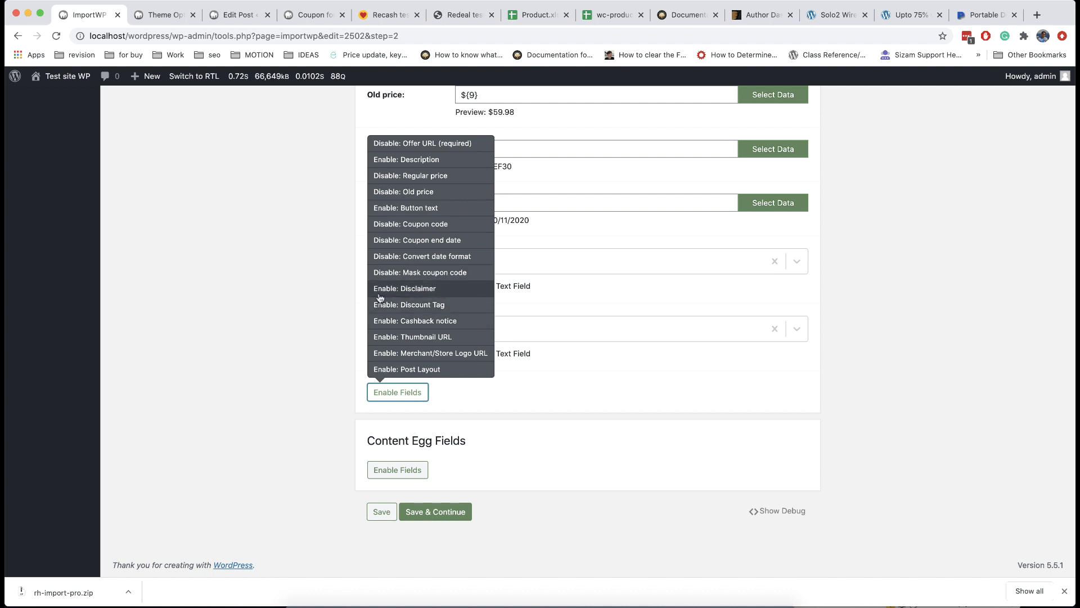
pyautogui.click(559, 381)
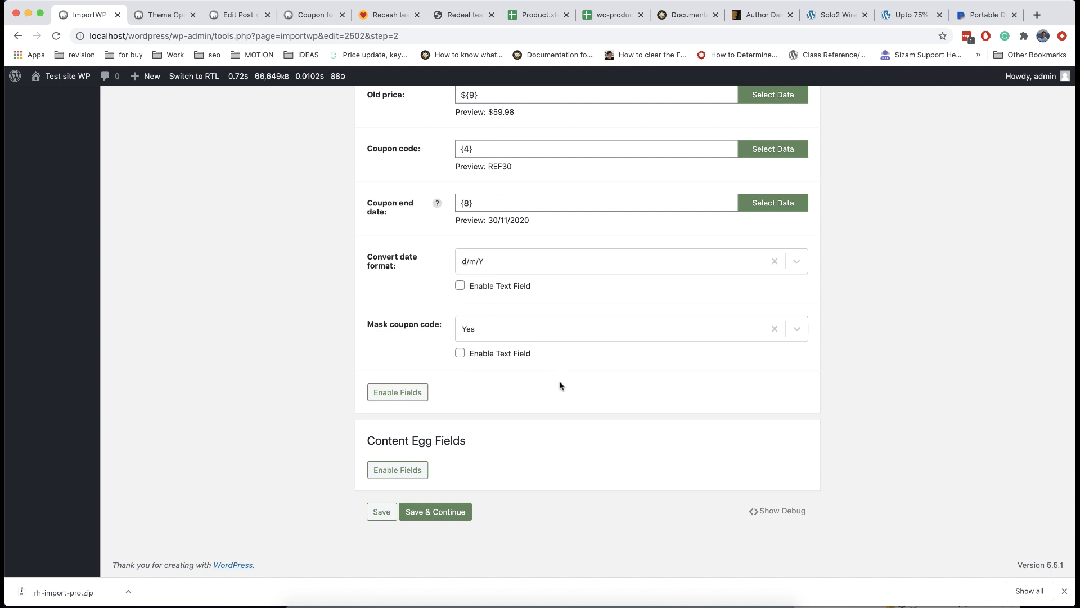
# Scroll the Redeal test site's Latest Offers list
pyautogui.click(461, 17)
pyautogui.scroll(-3, 492, 209)
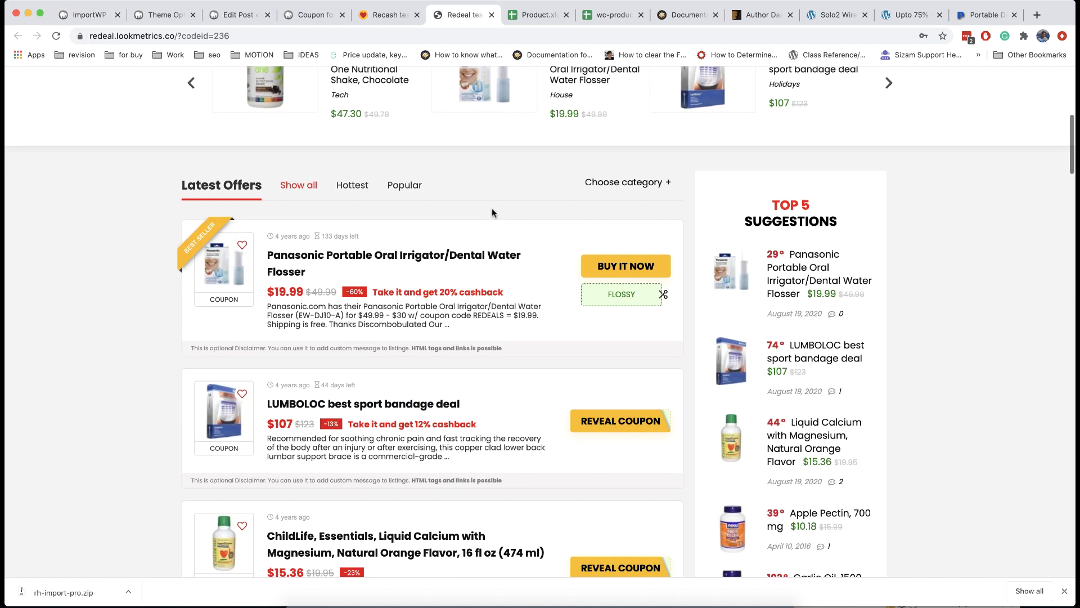
pyautogui.scroll(7, 492, 208)
pyautogui.scroll(-7, 492, 208)
pyautogui.scroll(-1, 491, 209)
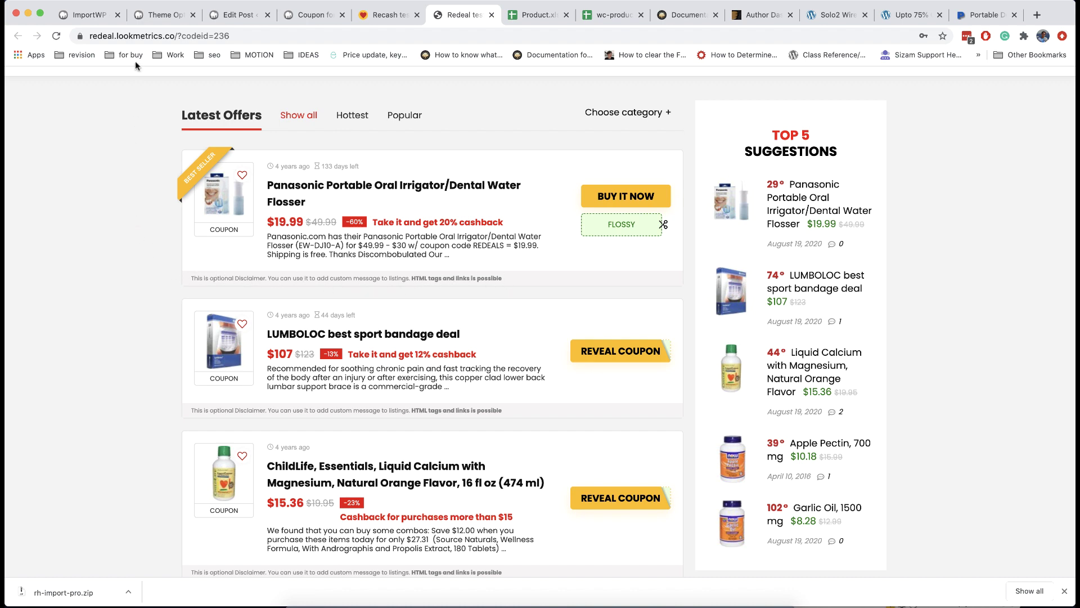
# Show General Options and browse the Select Category Layout choices, leaving Community List
pyautogui.click(151, 18)
pyautogui.scroll(1, 293, 229)
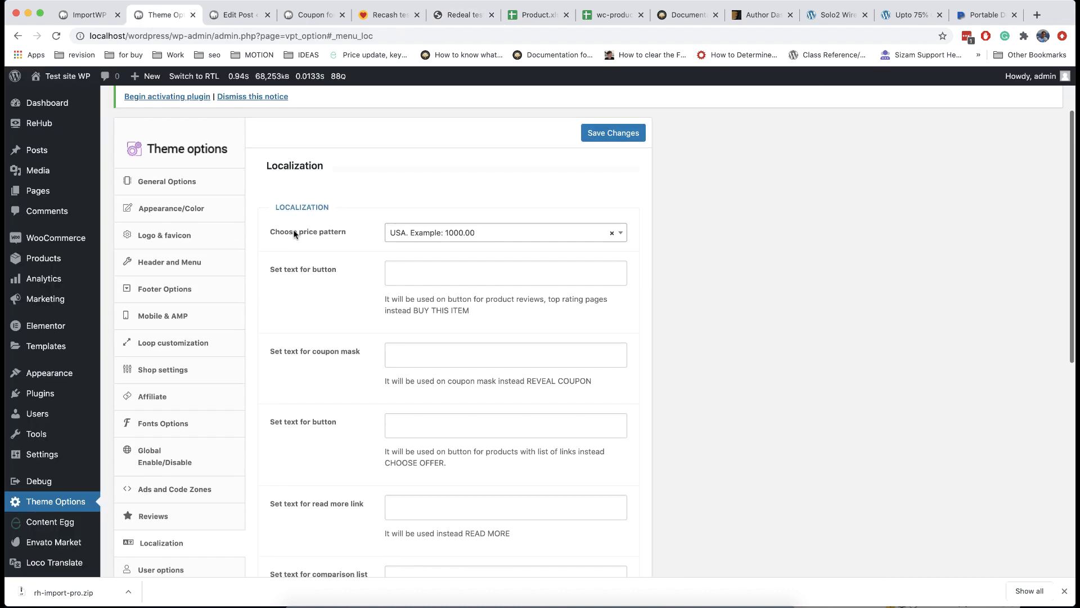
pyautogui.click(216, 193)
pyautogui.scroll(-1, 459, 203)
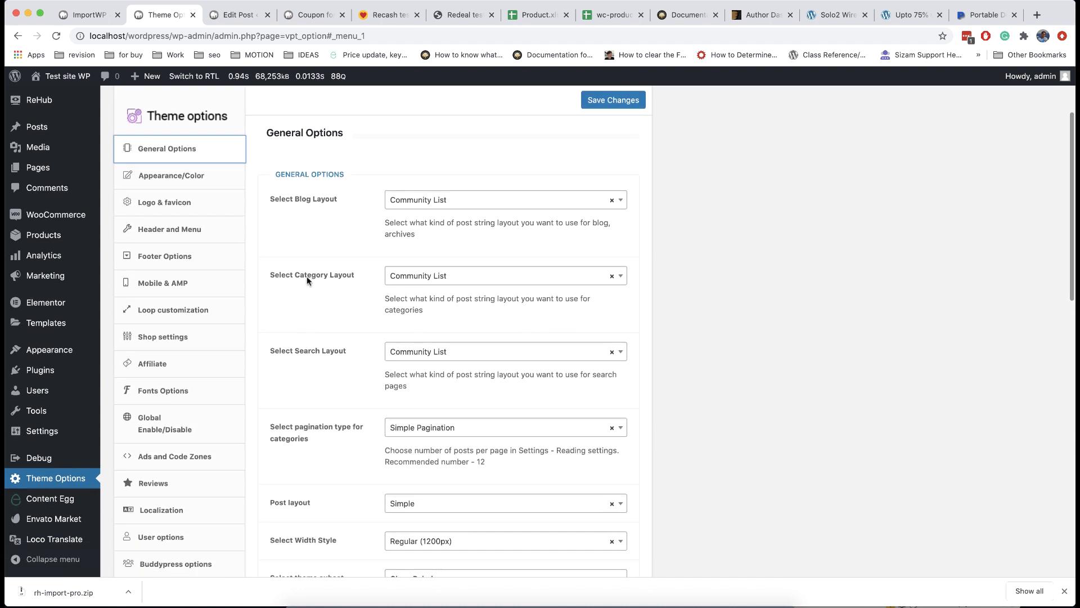
pyautogui.click(417, 276)
pyautogui.scroll(-5, 450, 360)
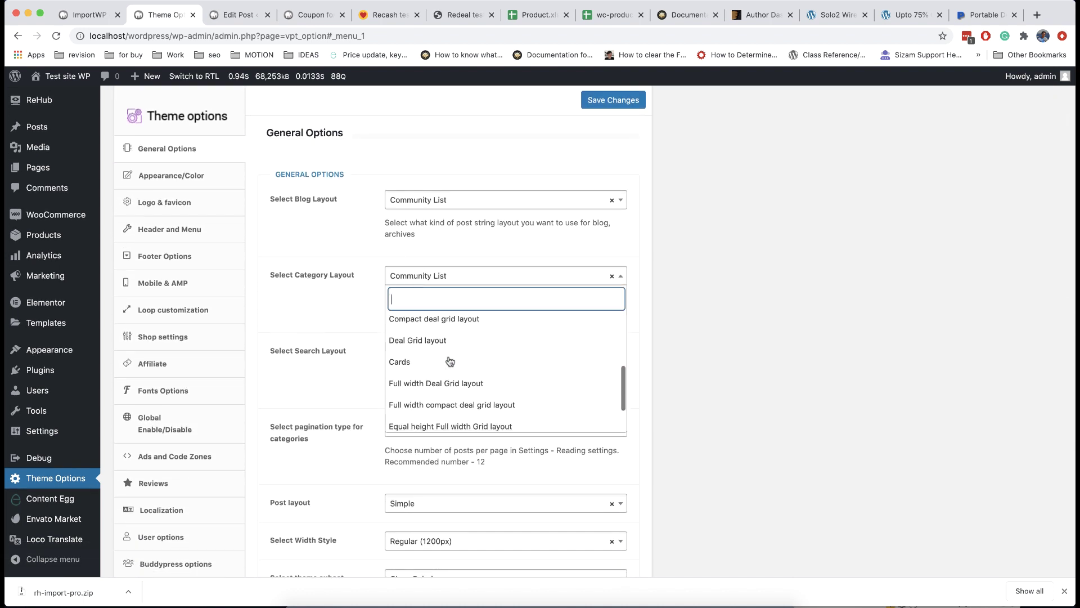
pyautogui.scroll(-1, 450, 360)
pyautogui.scroll(5, 450, 361)
pyautogui.scroll(1, 450, 360)
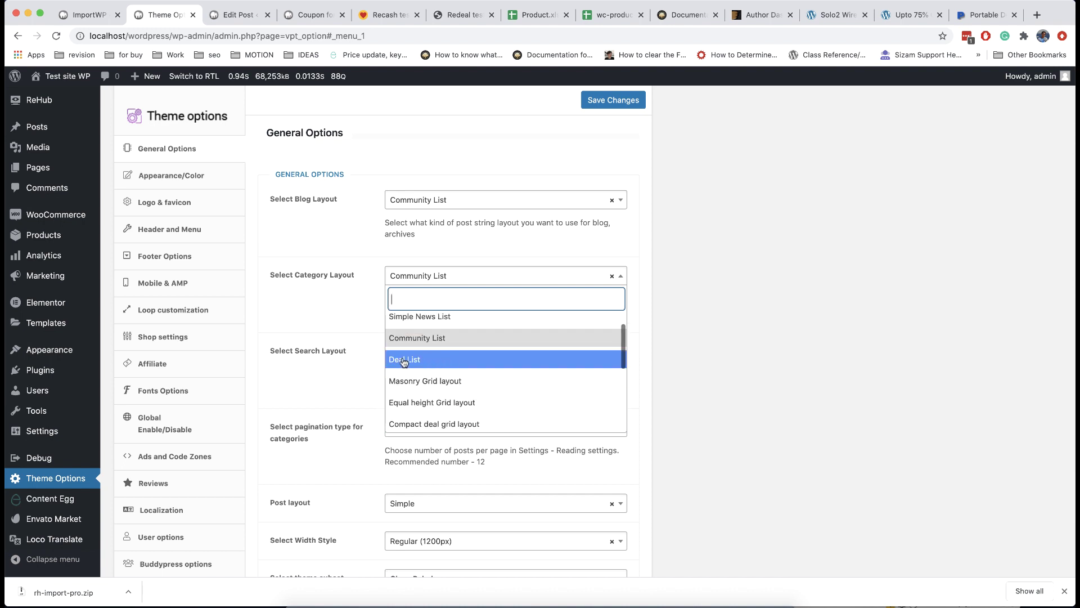
pyautogui.click(773, 360)
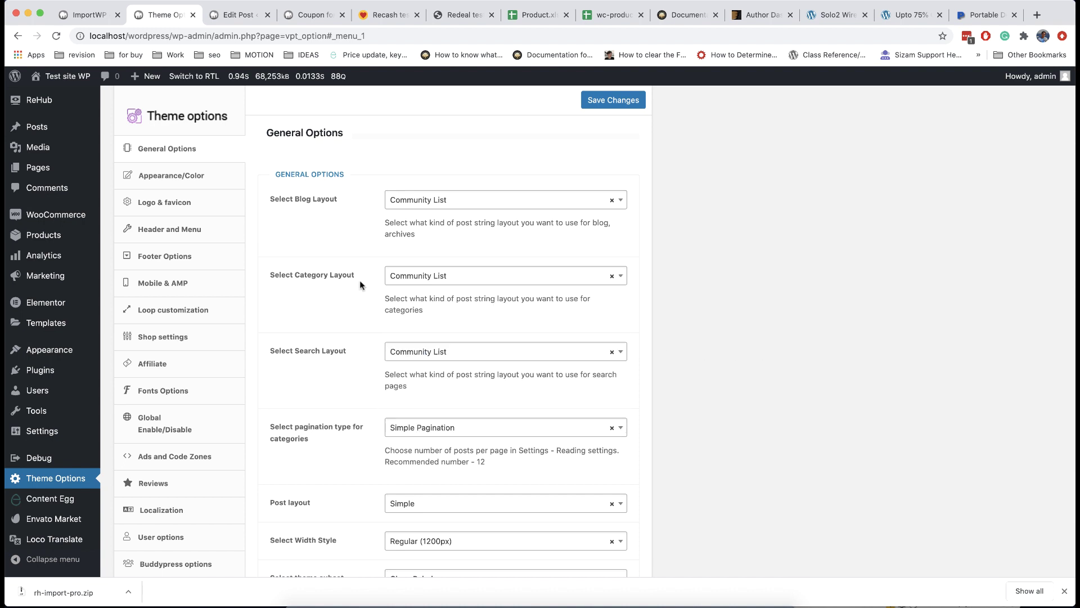
pyautogui.click(88, 16)
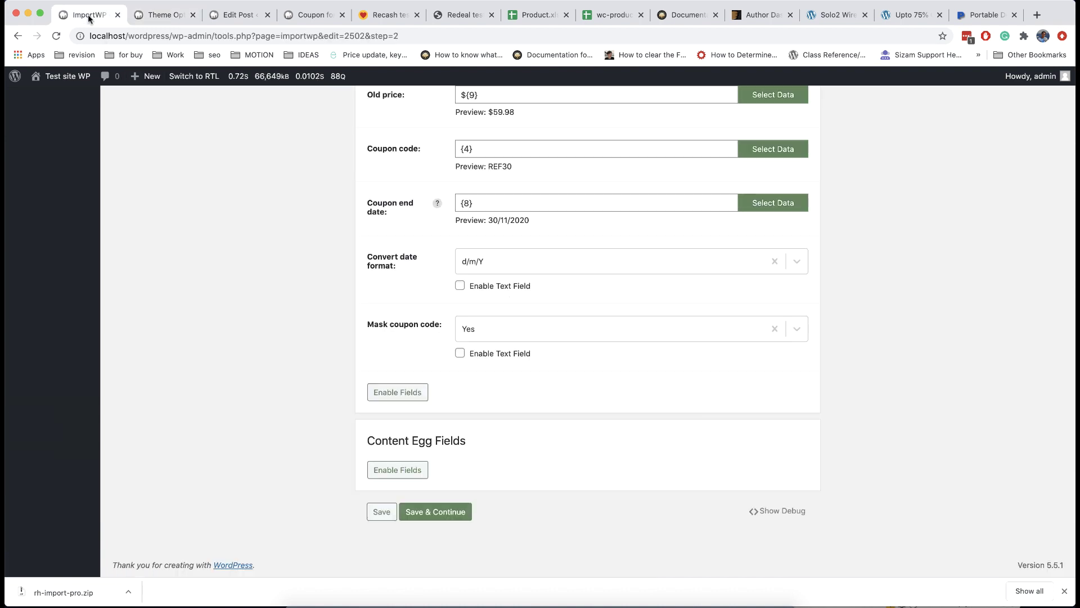
pyautogui.click(397, 393)
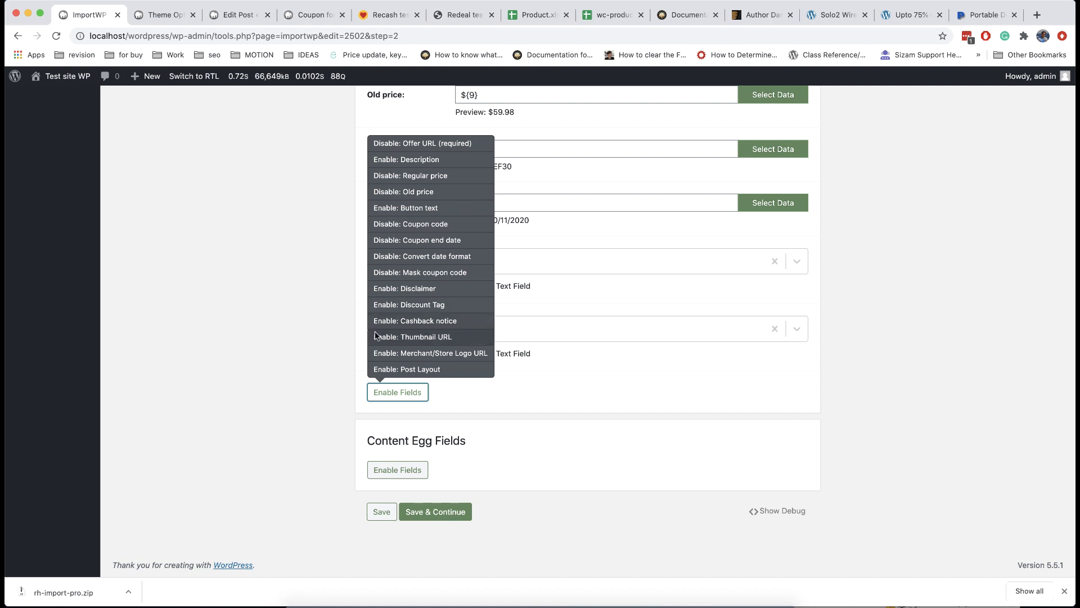
pyautogui.click(301, 315)
pyautogui.click(308, 17)
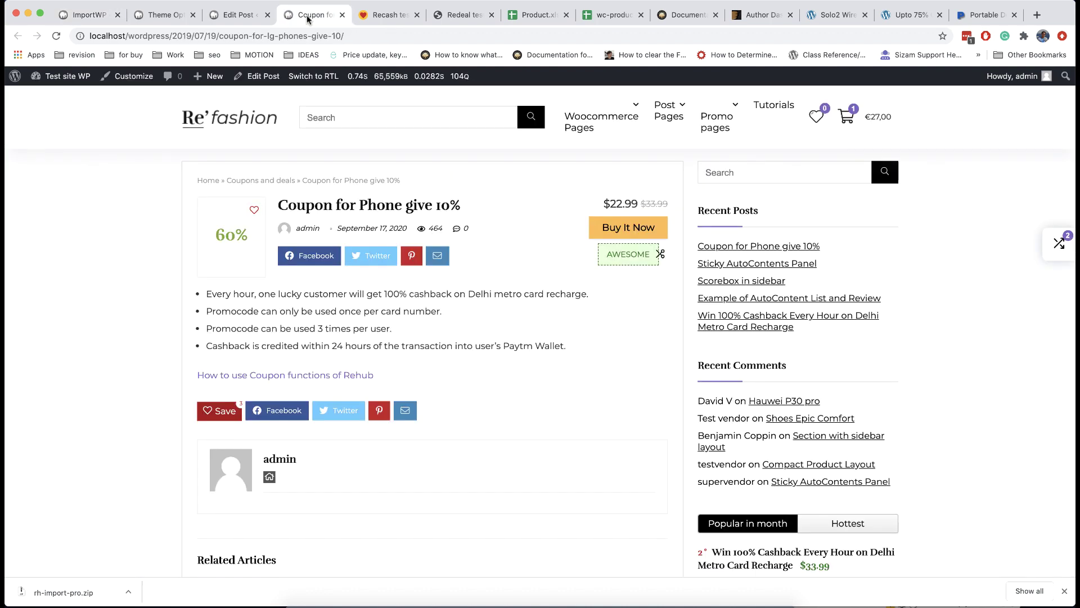
pyautogui.hotkey('ctrl', 'Tab')
pyautogui.scroll(-3, 137, 315)
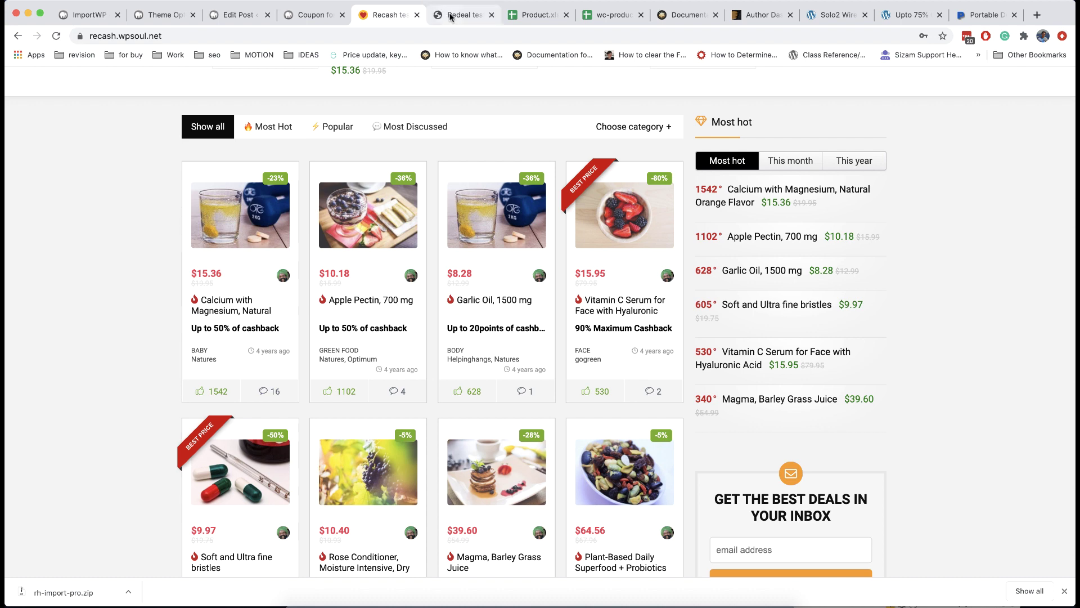
pyautogui.click(90, 15)
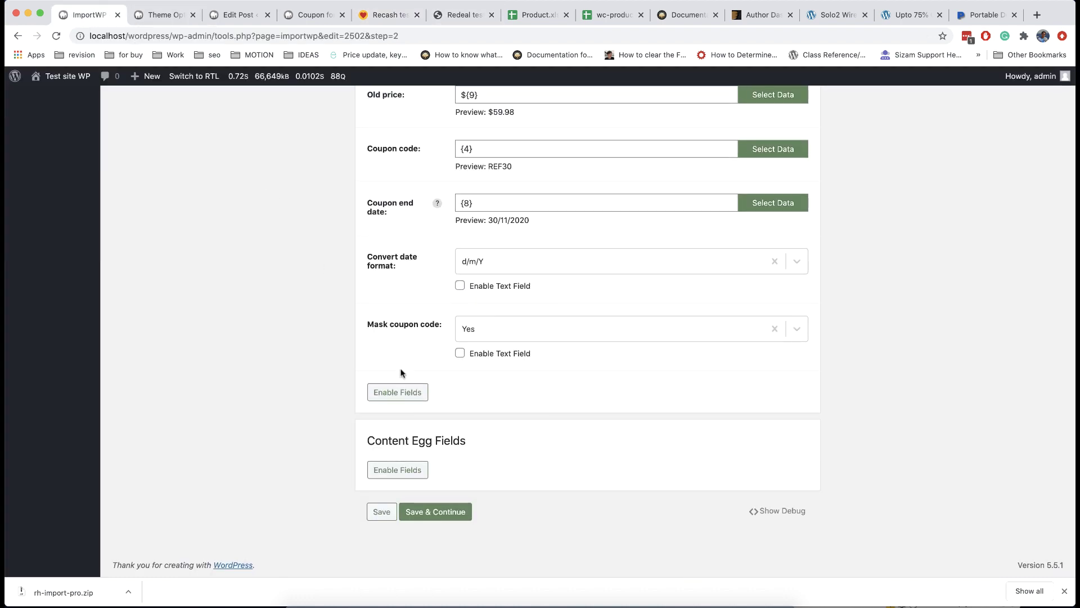
pyautogui.click(400, 392)
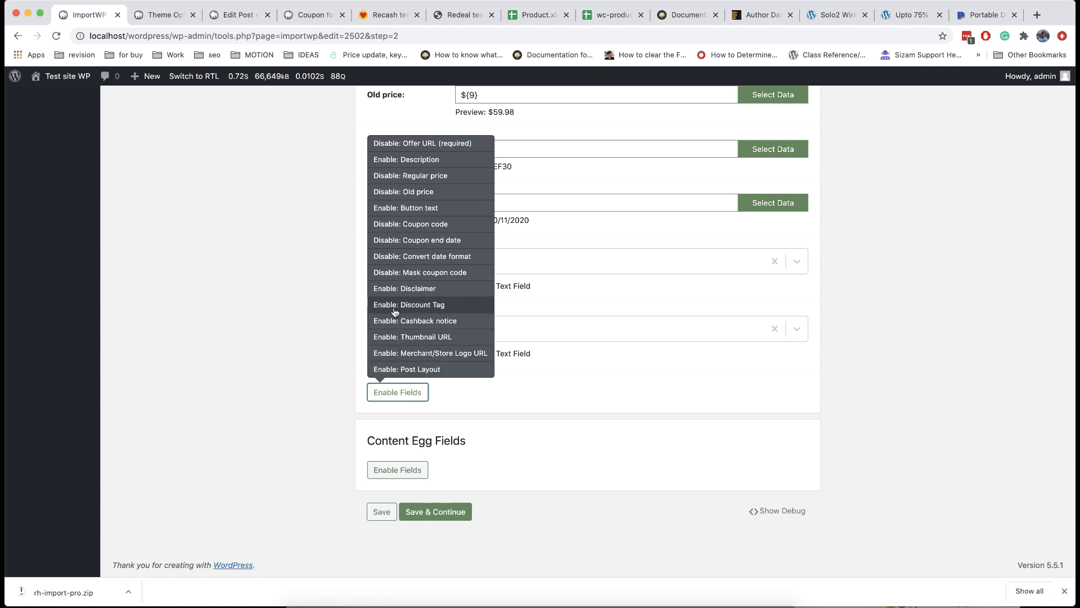
pyautogui.click(324, 326)
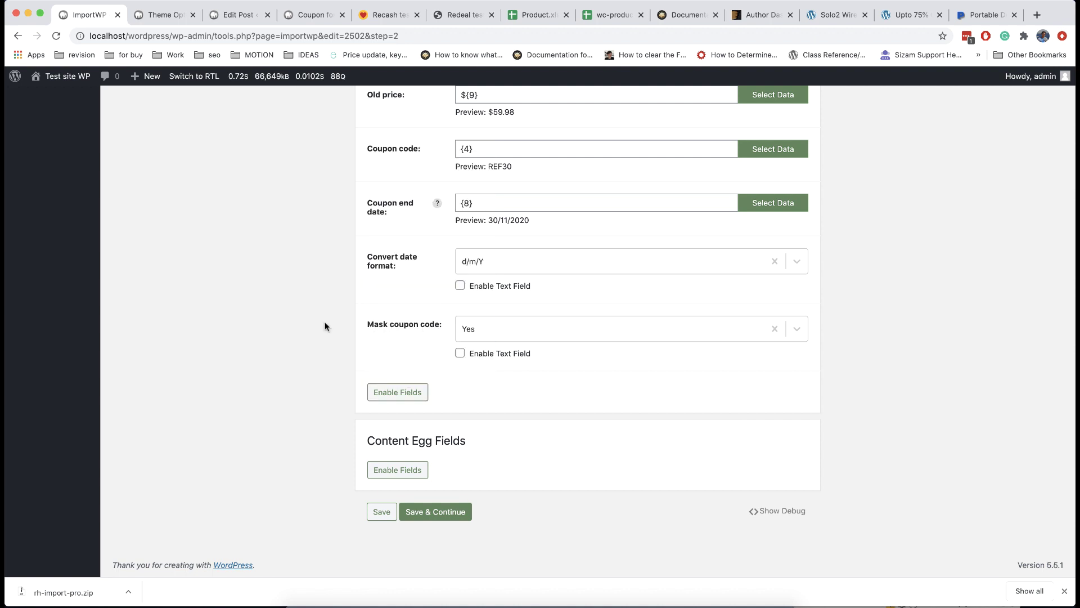
# Remove the coupon post's featured image and update the post
pyautogui.click(234, 18)
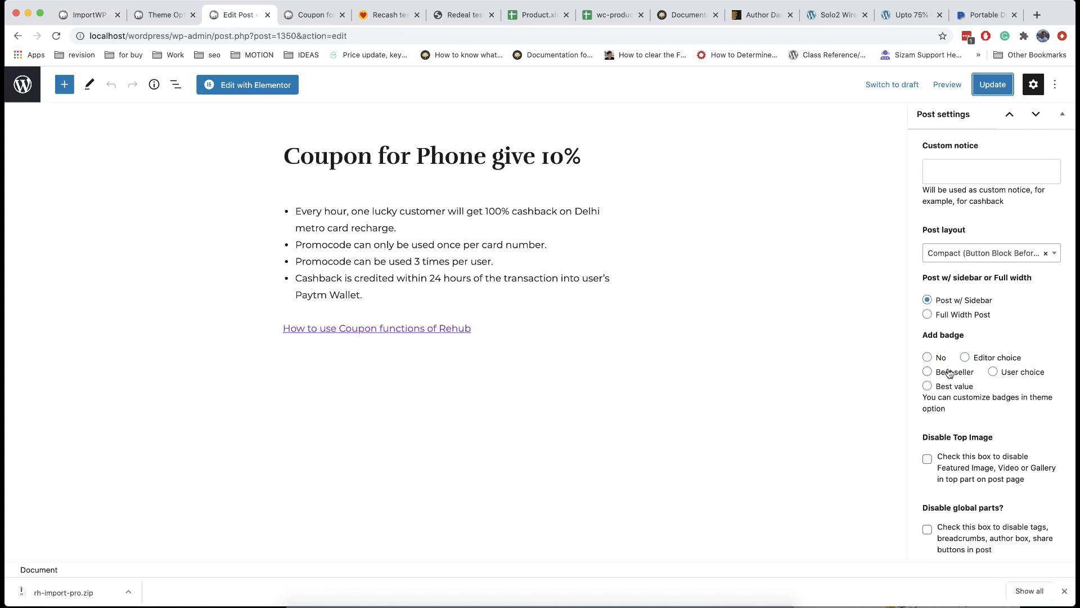
pyautogui.scroll(-6, 957, 377)
pyautogui.scroll(7, 957, 377)
pyautogui.scroll(6, 957, 377)
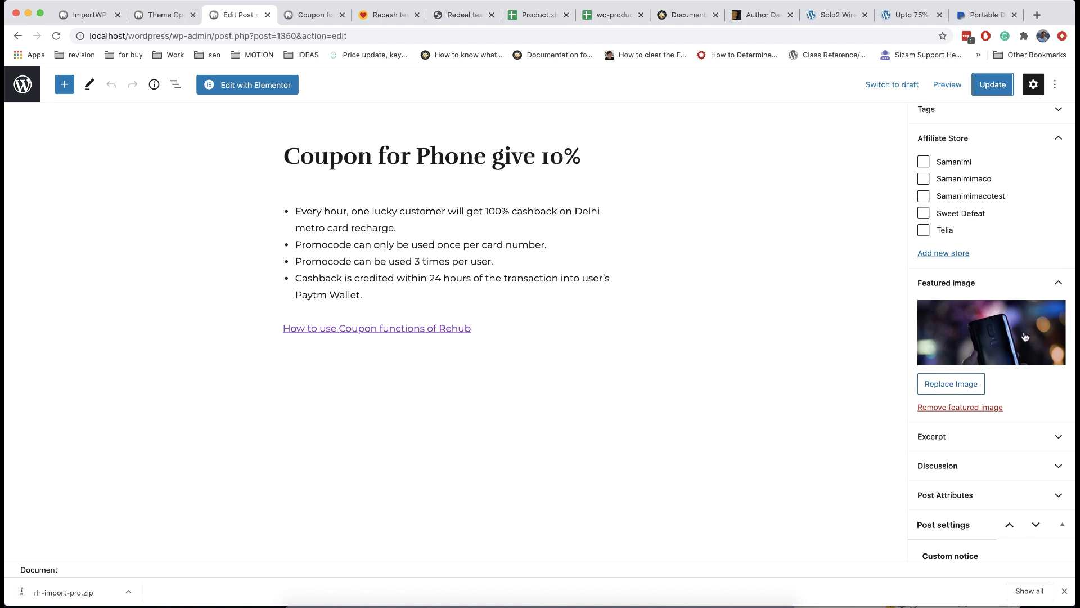
pyautogui.click(1024, 337)
pyautogui.click(1042, 101)
pyautogui.click(954, 408)
pyautogui.click(995, 85)
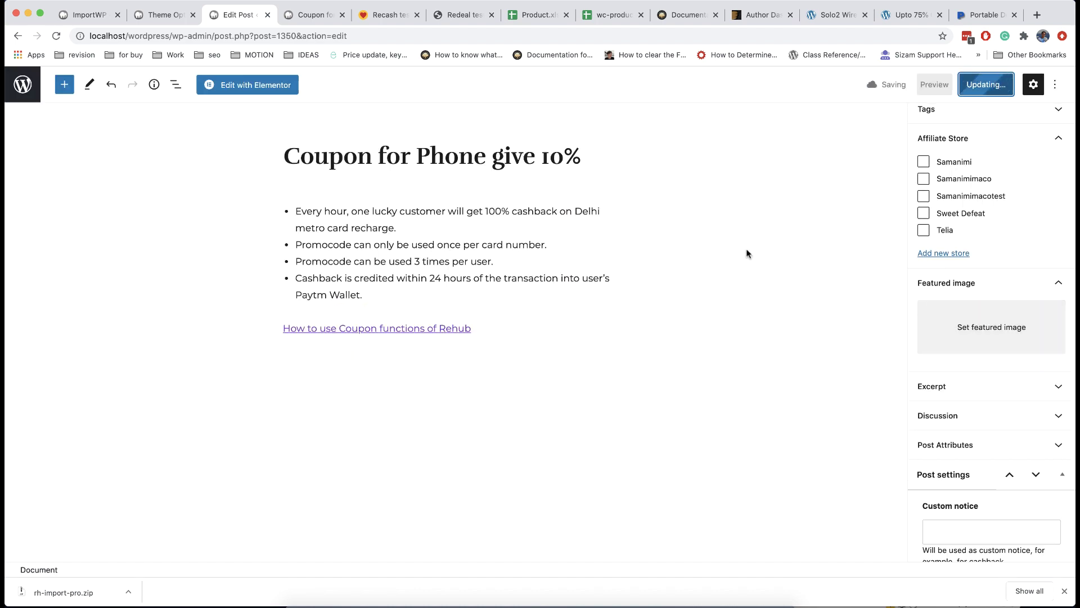
# Open the updated post's live page in a new tab, then return to the editor
pyautogui.rightClick(129, 539)
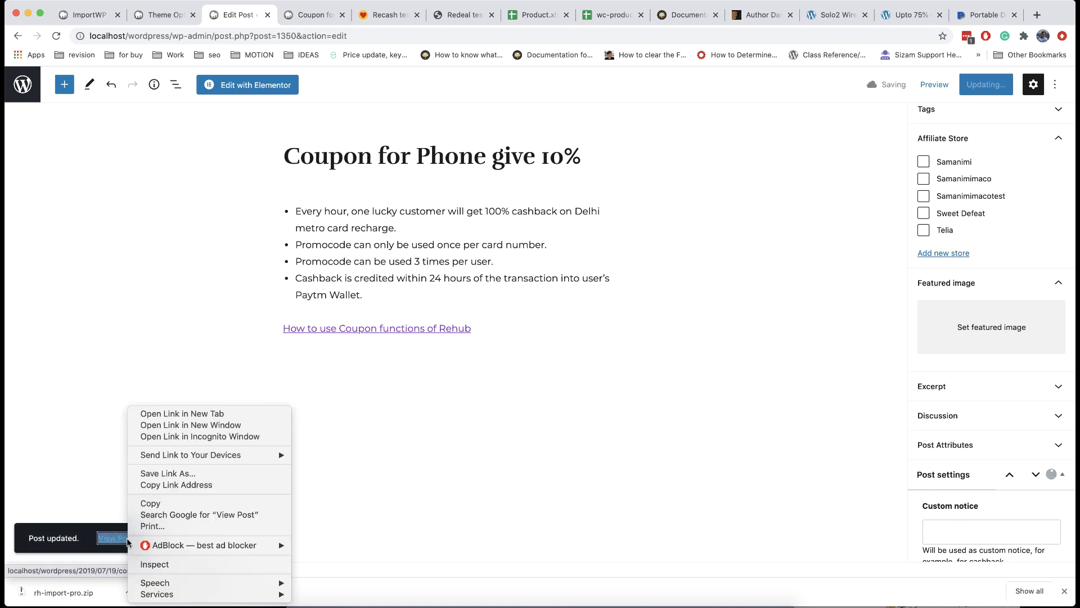
pyautogui.click(157, 419)
pyautogui.click(293, 14)
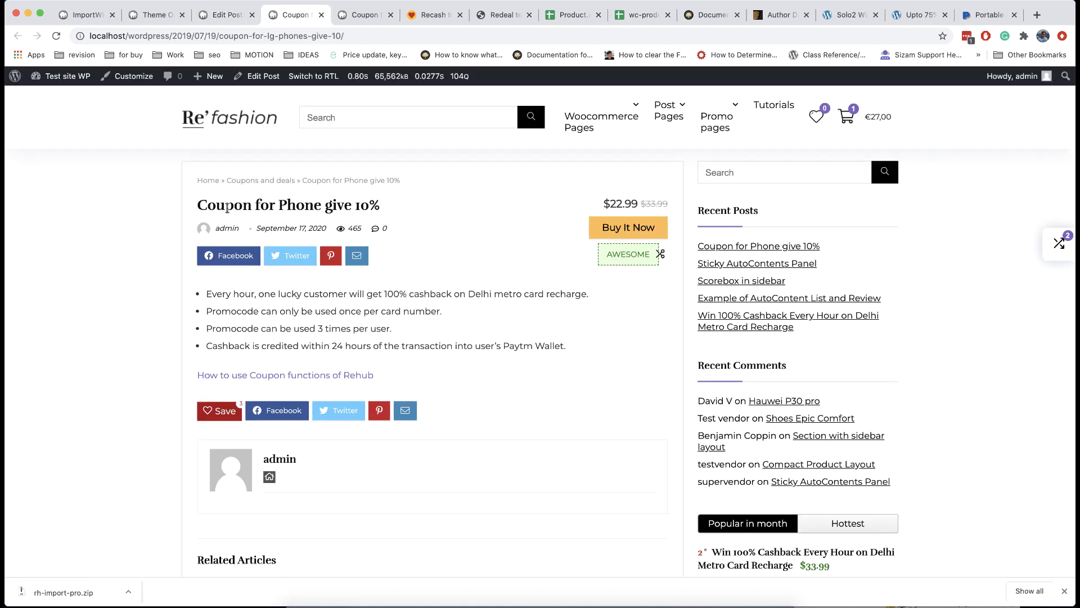
pyautogui.click(208, 17)
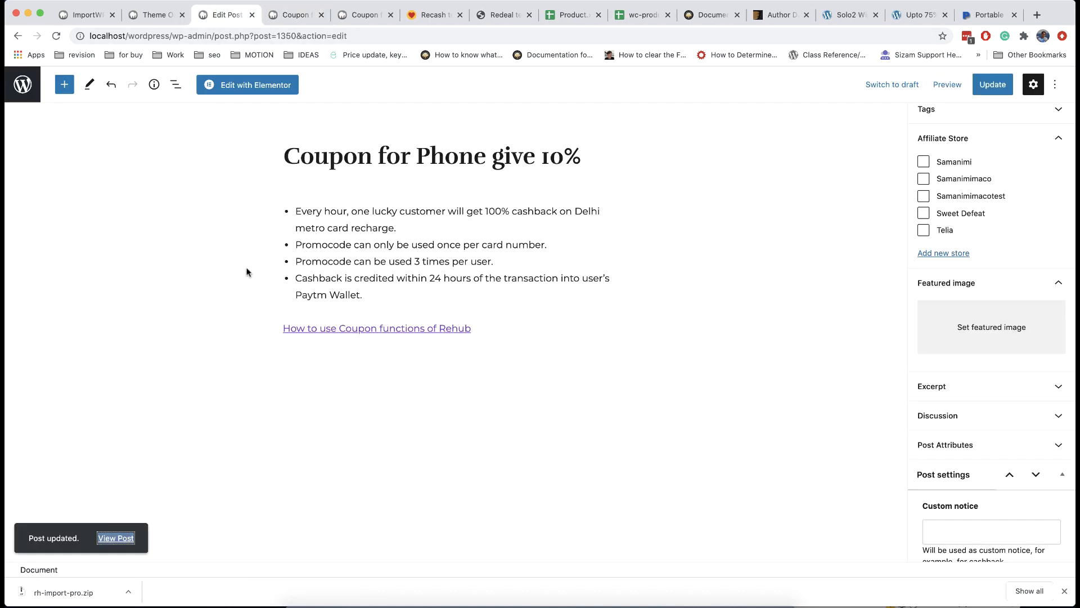
# Set the Discount Tag to 50% and update the post
pyautogui.scroll(-20, 247, 272)
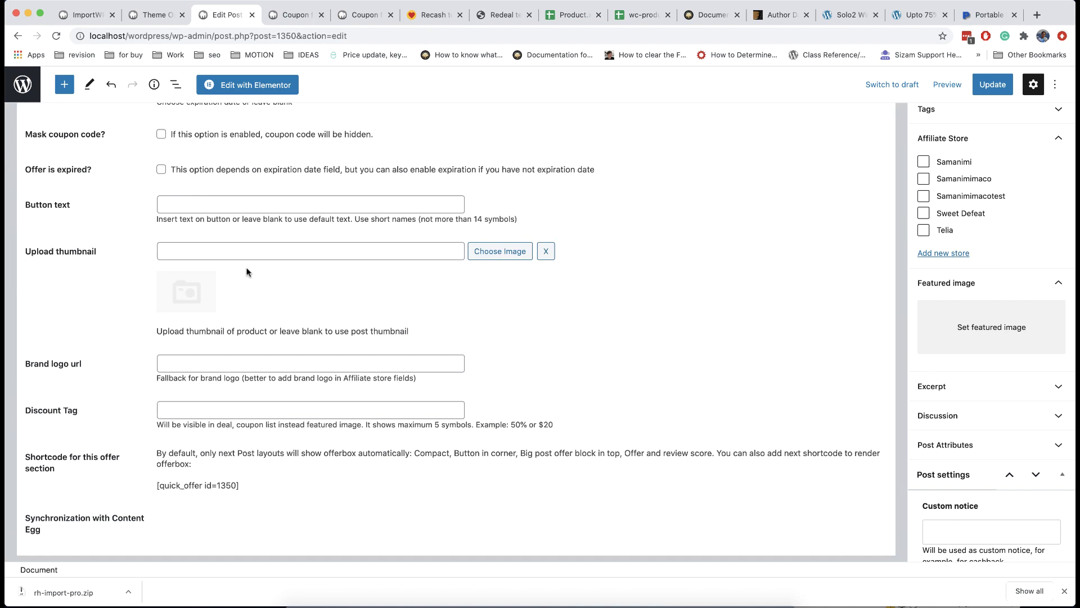
pyautogui.click(197, 408)
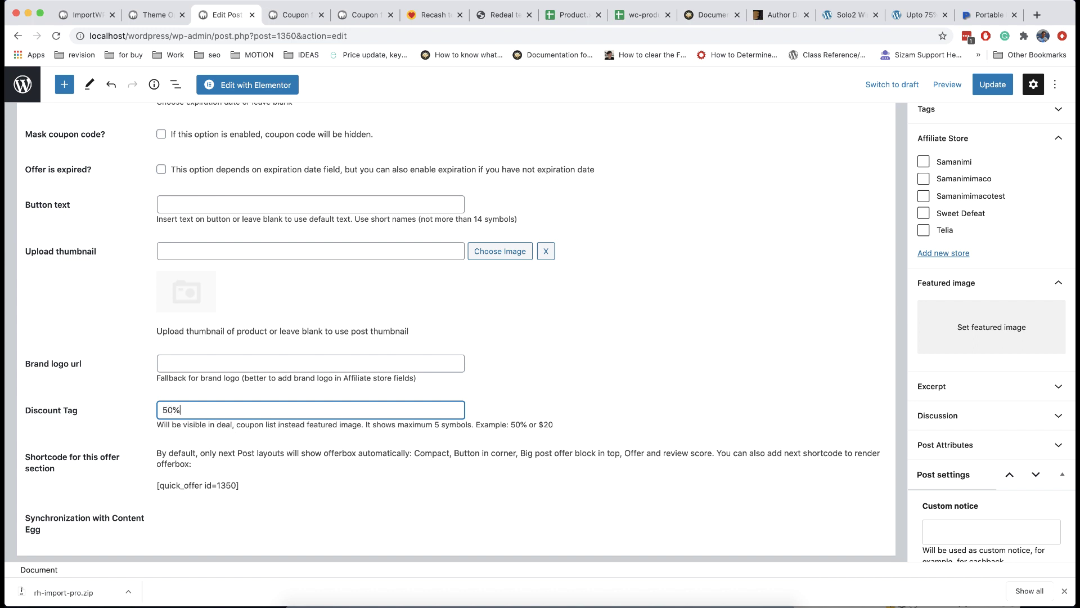
pyautogui.click(992, 85)
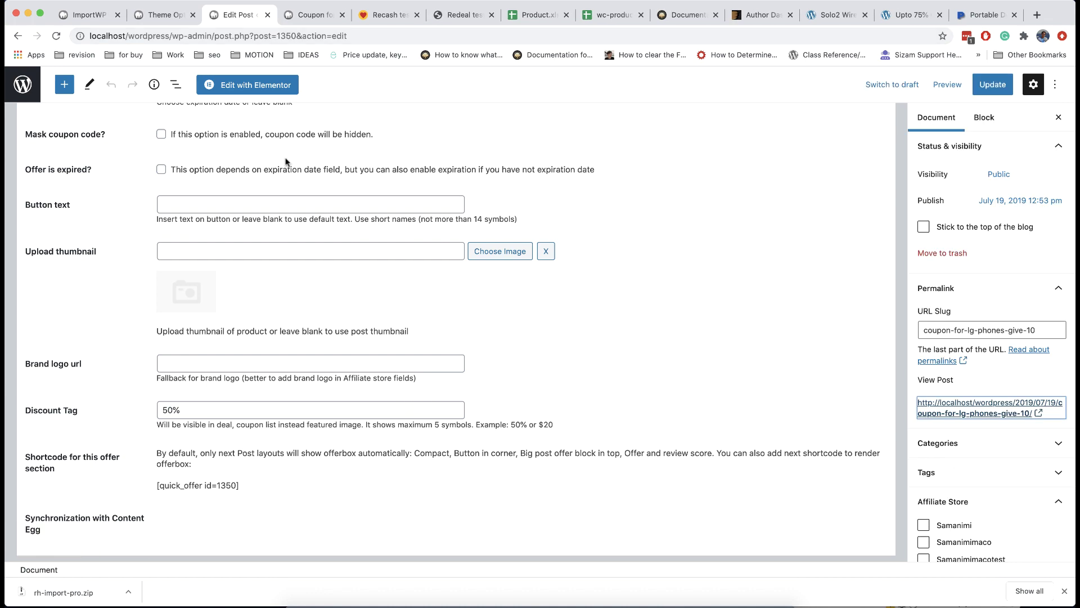
# Compare the post's live page with the Redeal demo offers list
pyautogui.click(312, 15)
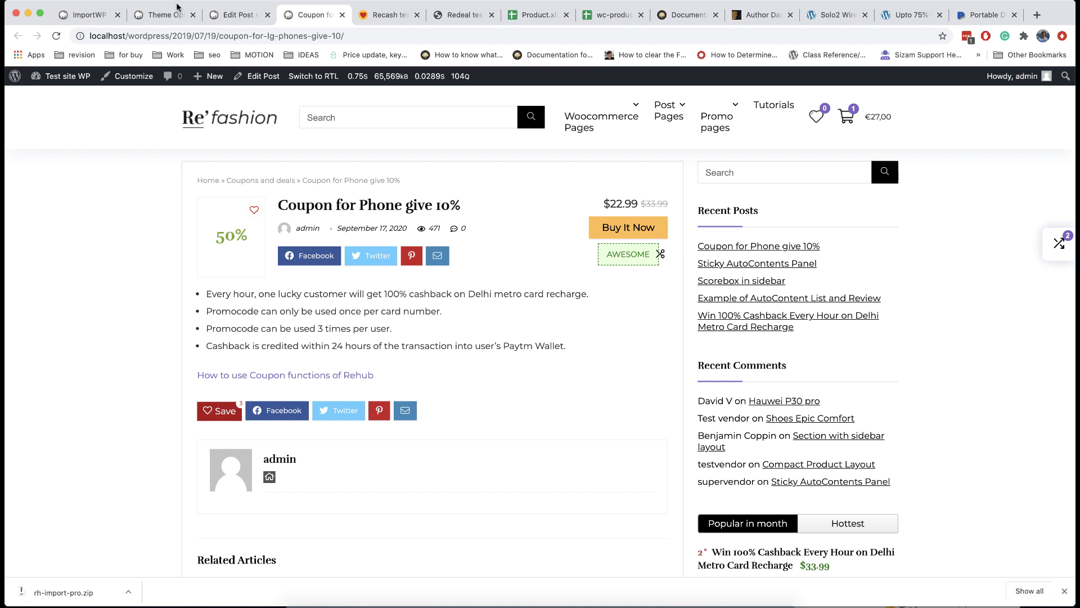
pyautogui.click(446, 16)
pyautogui.scroll(-6, 395, 159)
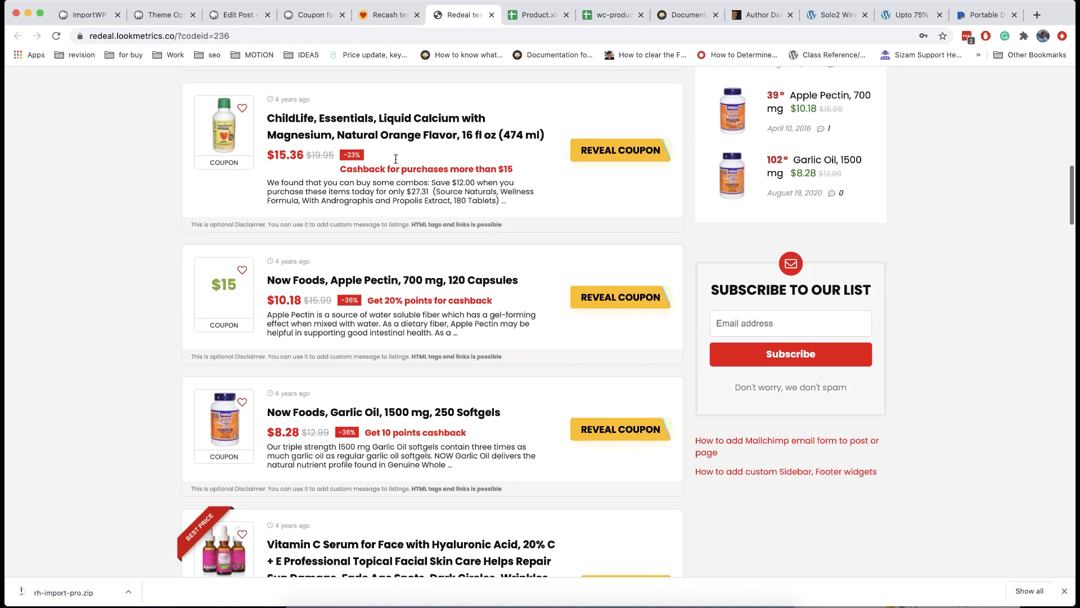
pyautogui.scroll(-1, 395, 158)
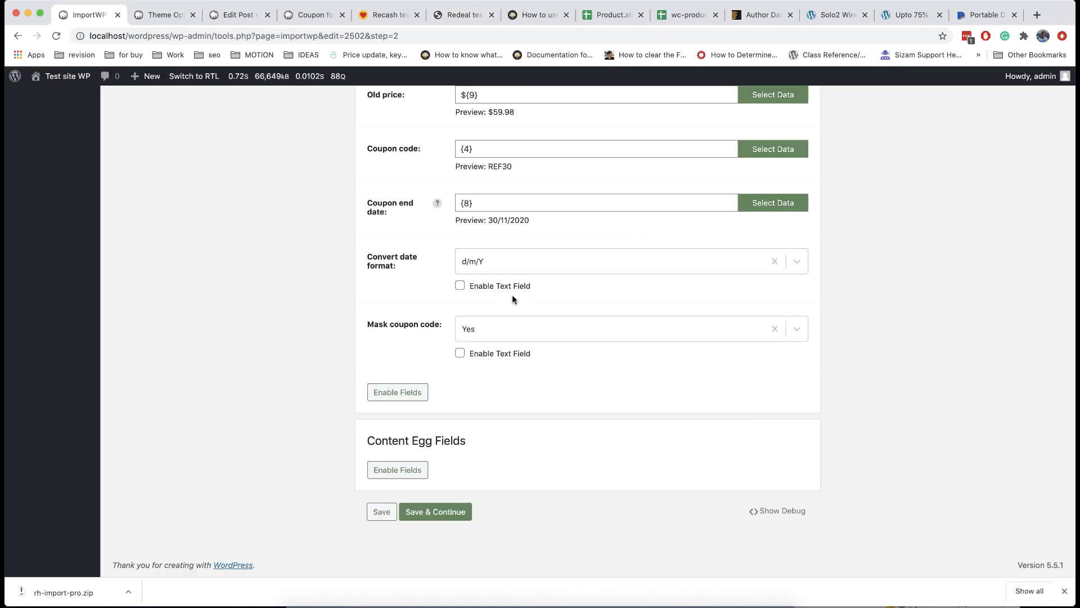
# Glance at the optional offer fields list unchanged and scroll back to the Template Fields top
pyautogui.click(415, 391)
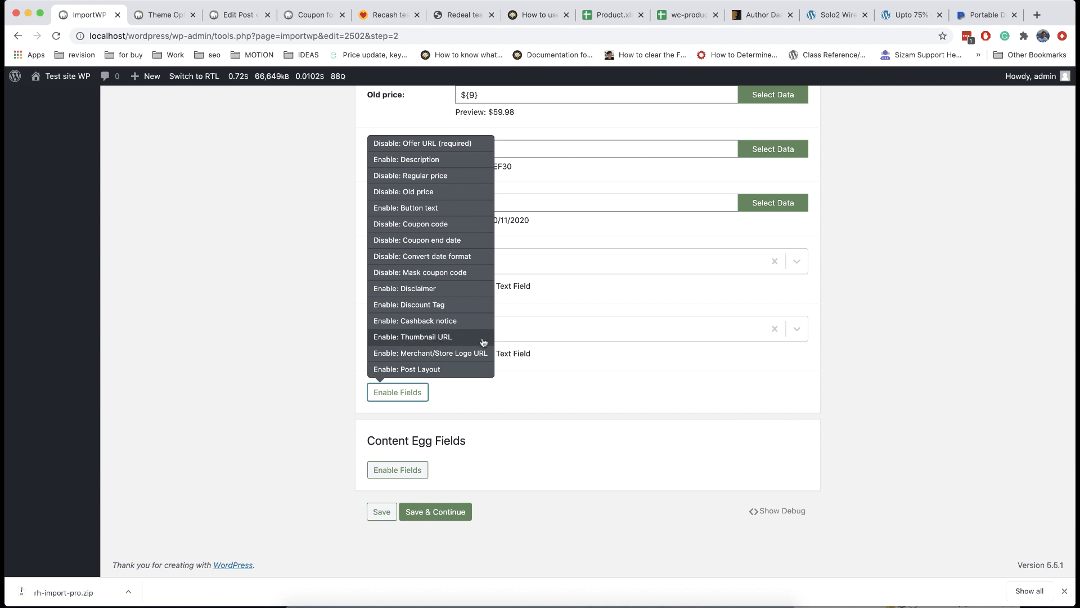
pyautogui.click(527, 382)
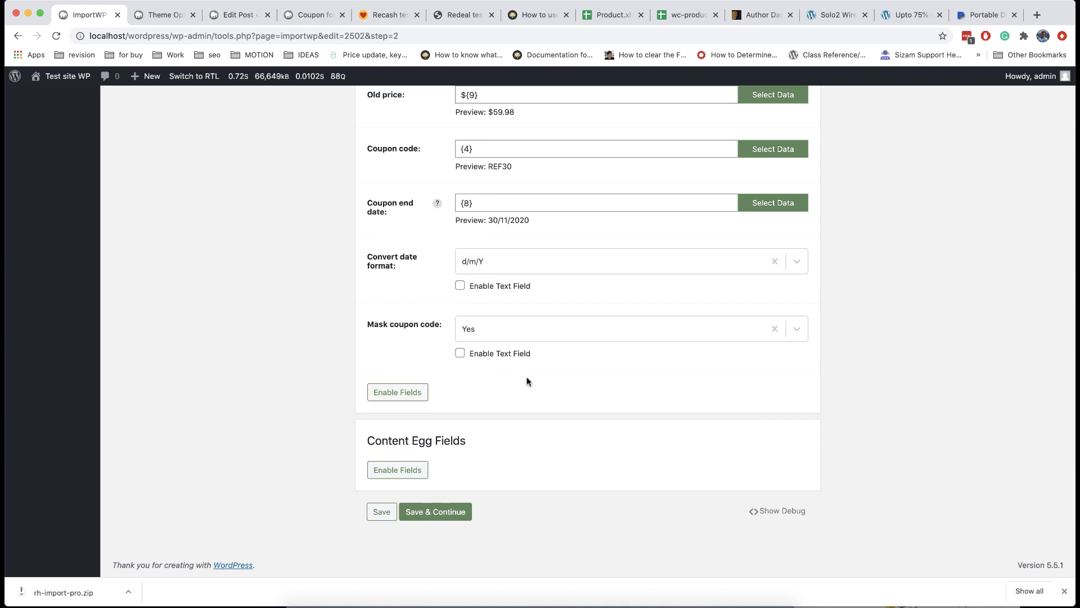
pyautogui.scroll(2, 527, 382)
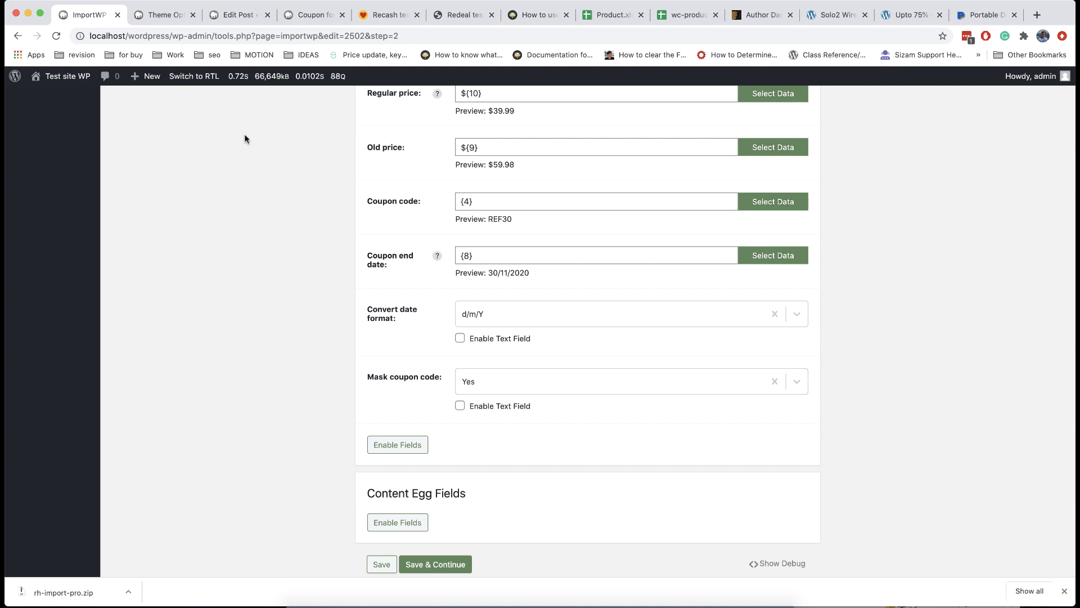
pyautogui.scroll(-2, 195, 186)
pyautogui.scroll(20, 195, 186)
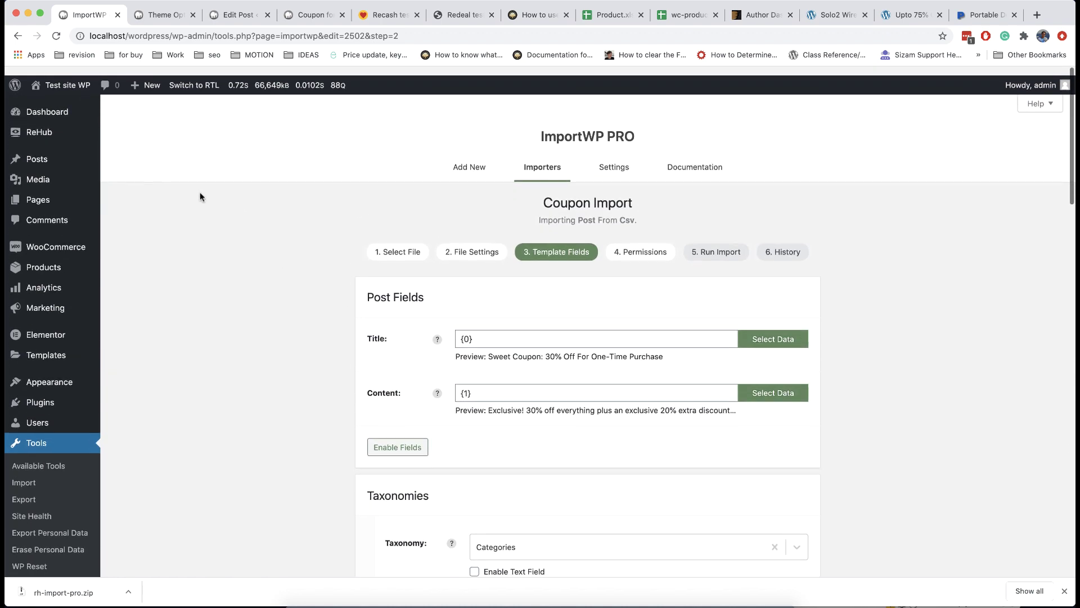
# Open the ReHub Support and tips page in a new browser tab
pyautogui.moveTo(89, 128)
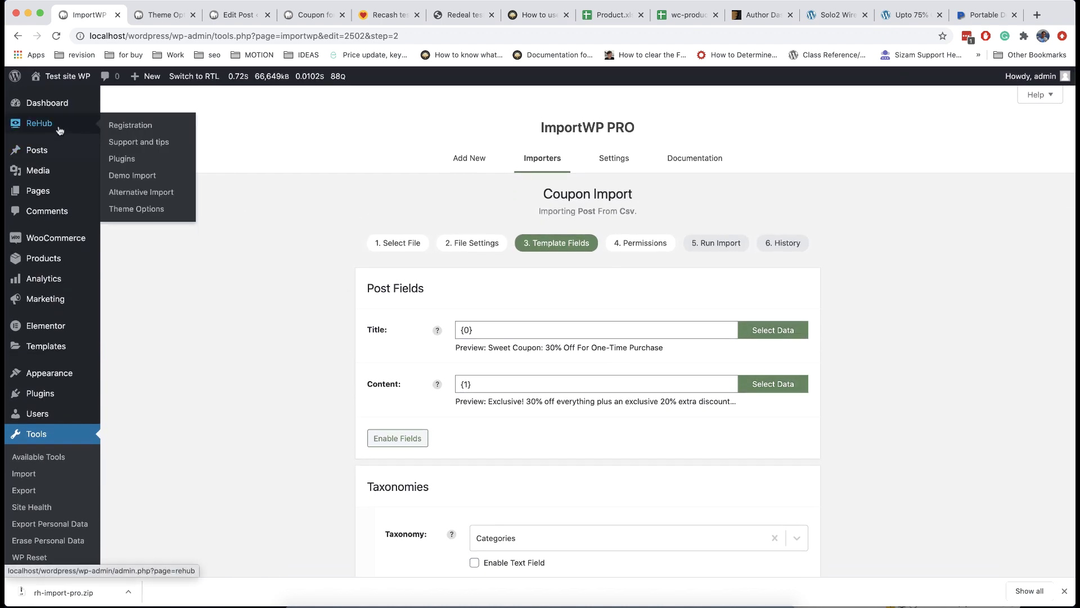
pyautogui.rightClick(141, 147)
pyautogui.click(163, 151)
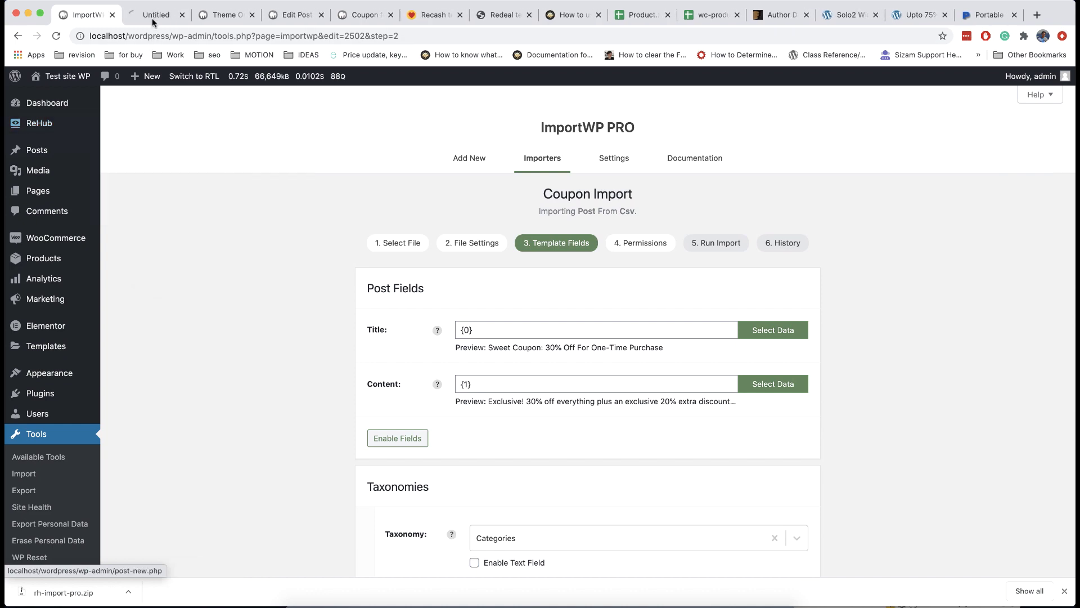
pyautogui.click(155, 17)
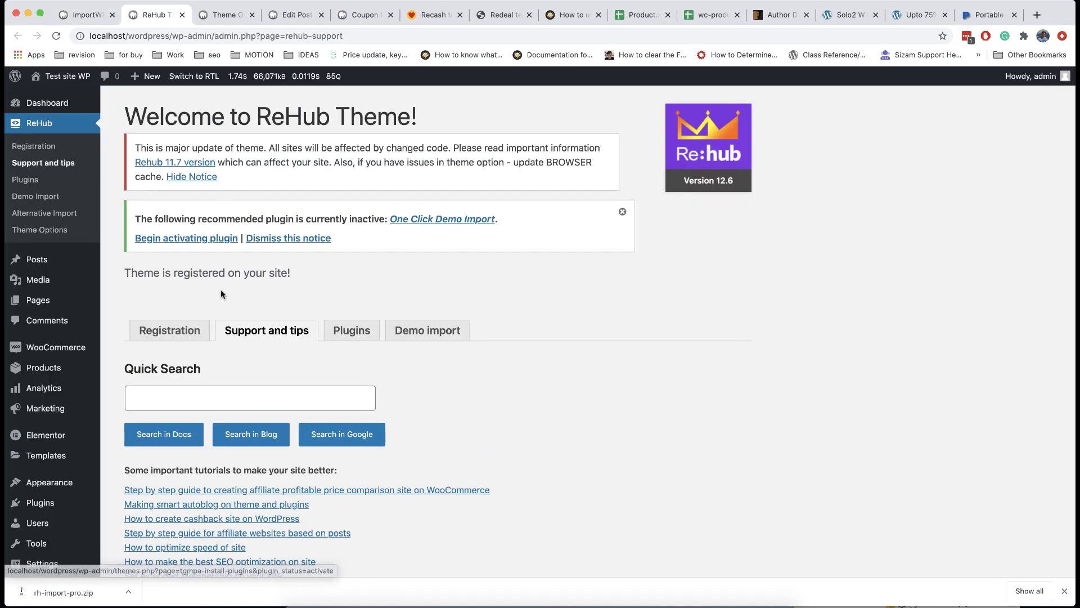
# Search the ReHub docs for 'brand logo', read the featured-image article, then return to ImportWP
pyautogui.click(206, 396)
pyautogui.write('brand logo')
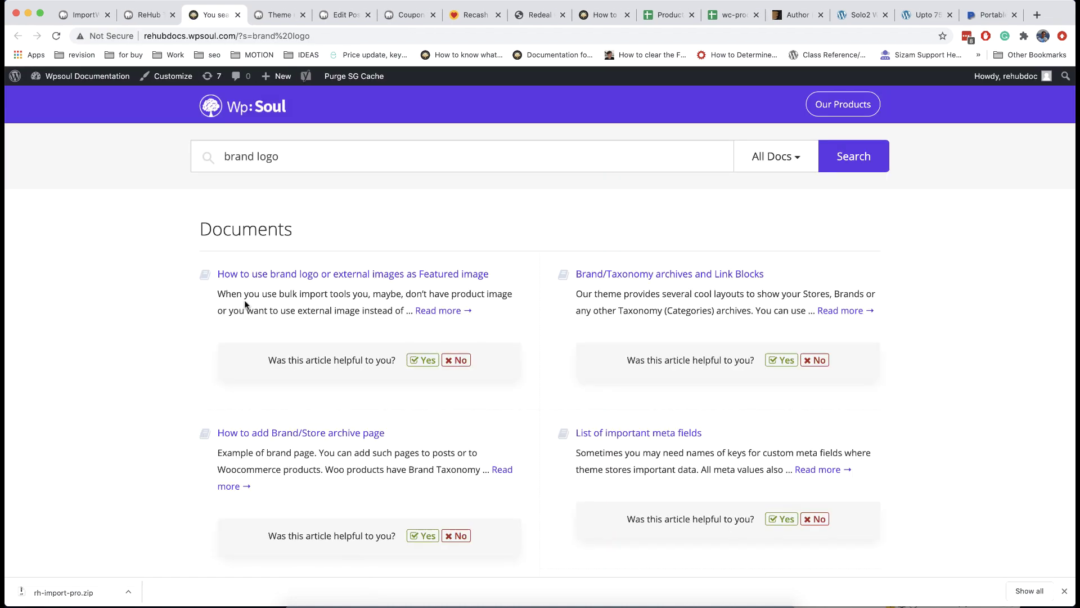
pyautogui.click(272, 278)
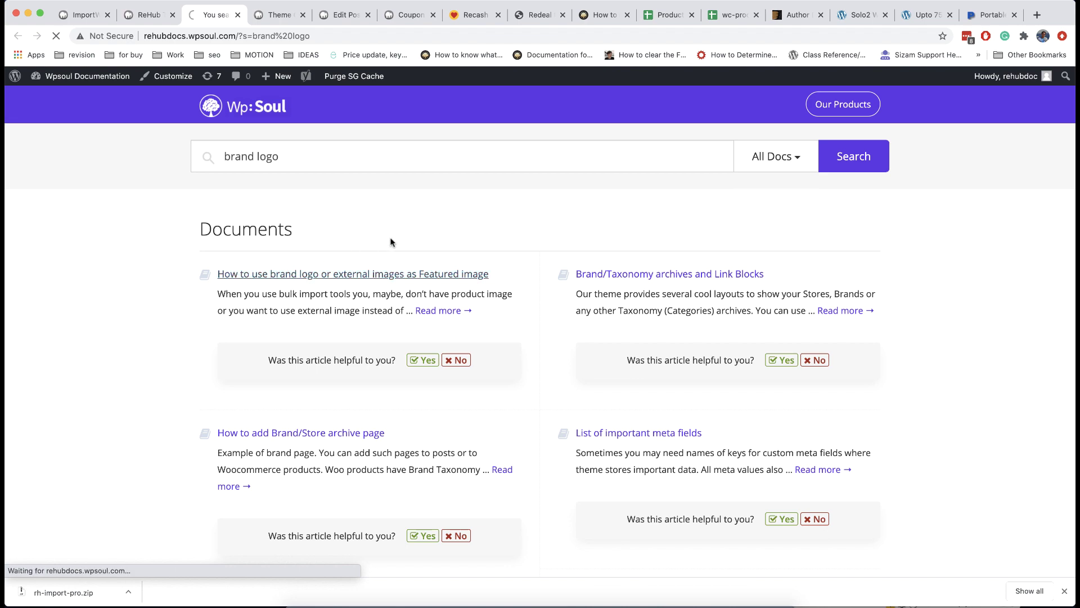
pyautogui.scroll(-2, 394, 243)
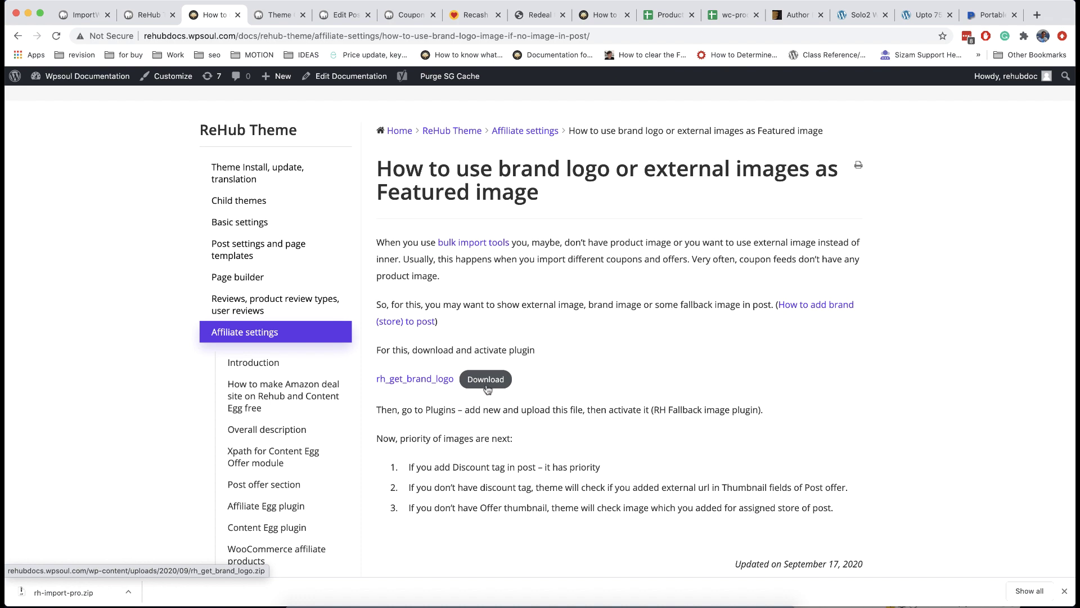
pyautogui.click(84, 17)
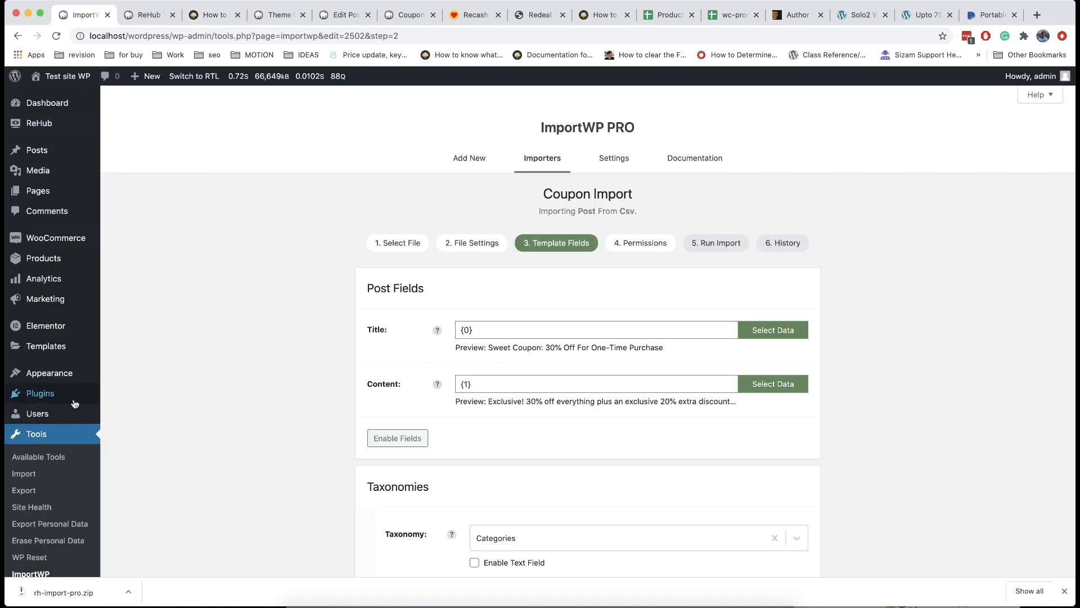
# Clear the coupon post's Discount Tag value
pyautogui.moveTo(73, 397)
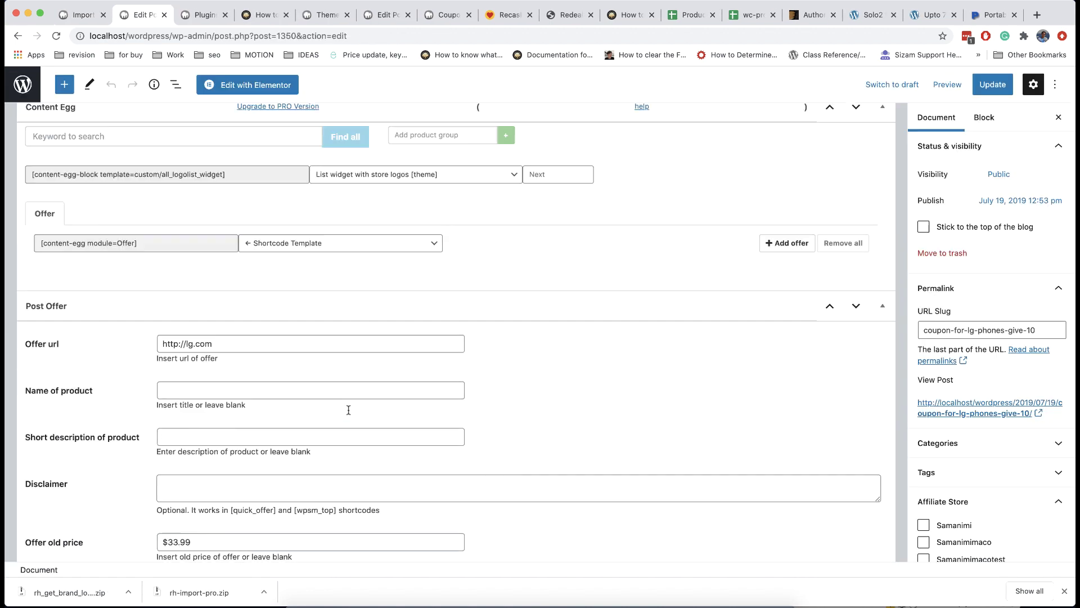
pyautogui.scroll(-10, 347, 409)
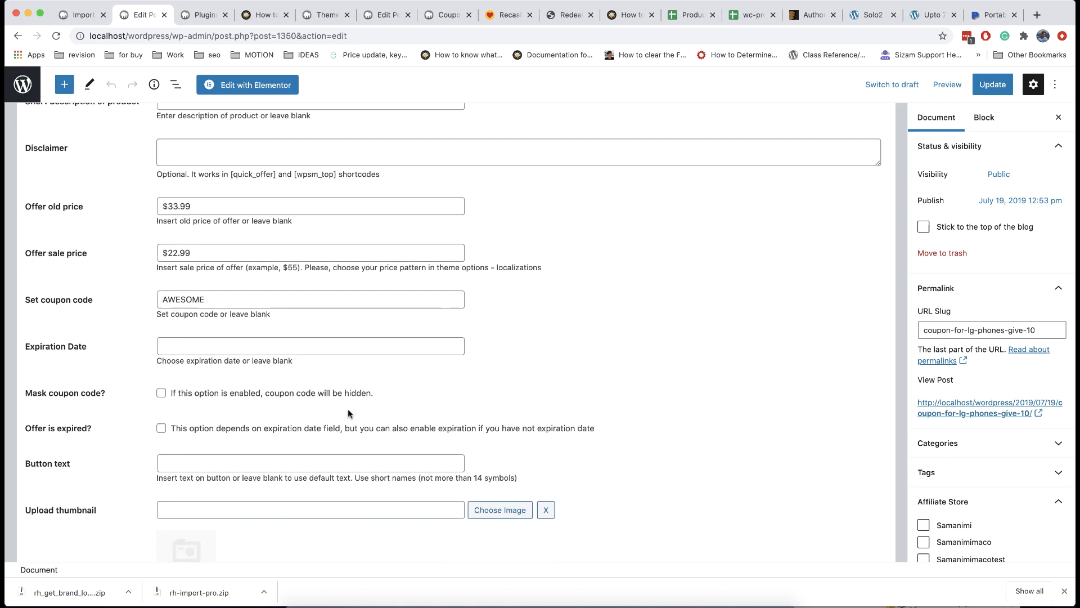
pyautogui.scroll(-3, 348, 409)
pyautogui.moveTo(186, 445); pyautogui.dragTo(152, 445)
pyautogui.press('BackSpace')
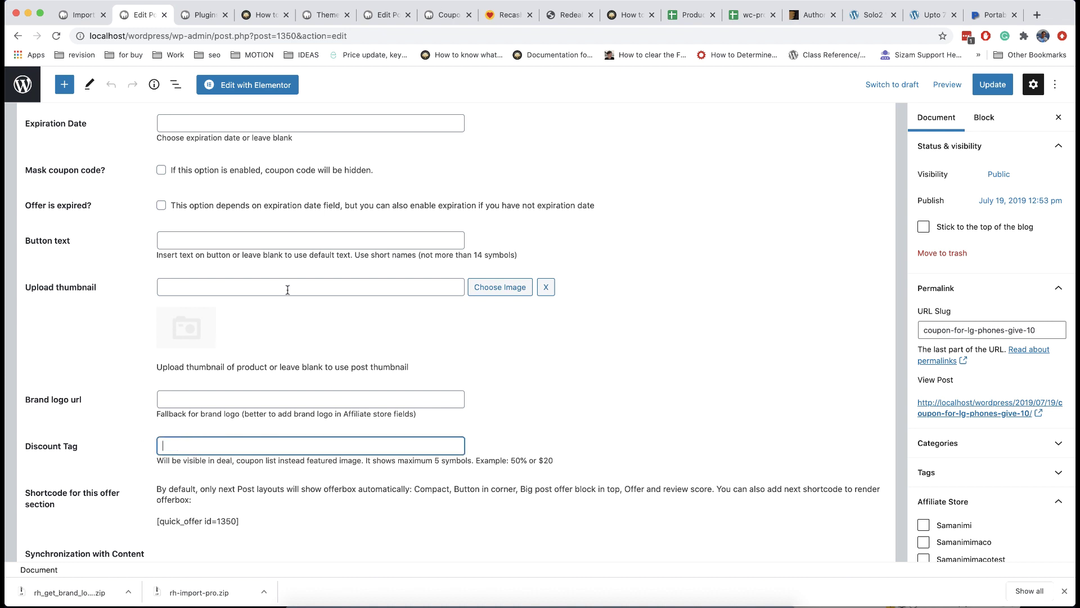
pyautogui.click(270, 312)
# Paste the Amazon image URL as the thumbnail, update the post, and view it live
pyautogui.click(245, 288)
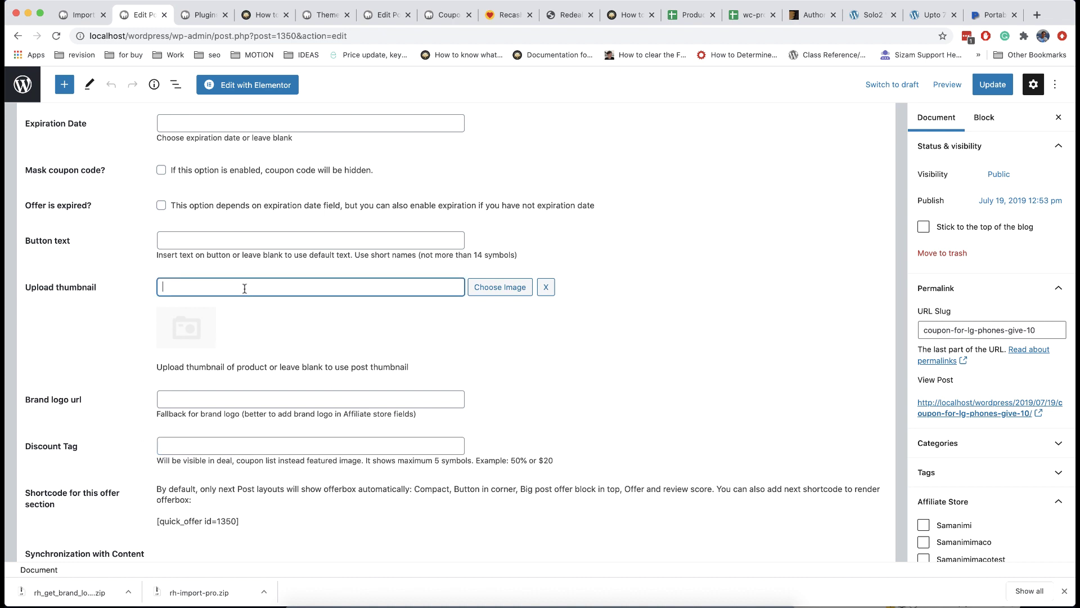
pyautogui.write('http://ecx.images-amazon.com/images/I/41dt%2Bn2t4HL.jpg')
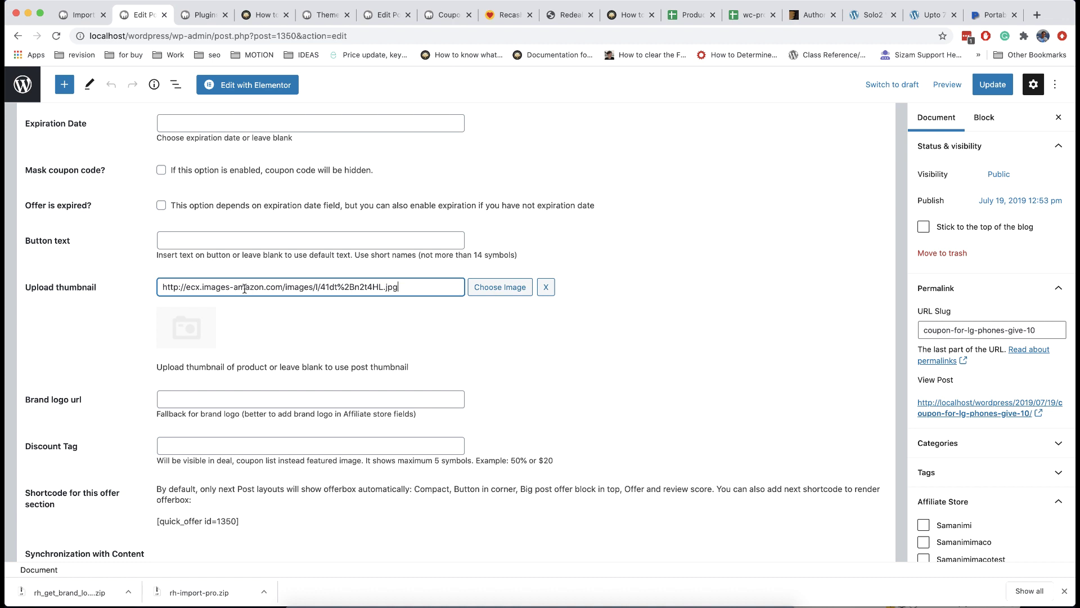
pyautogui.click(417, 319)
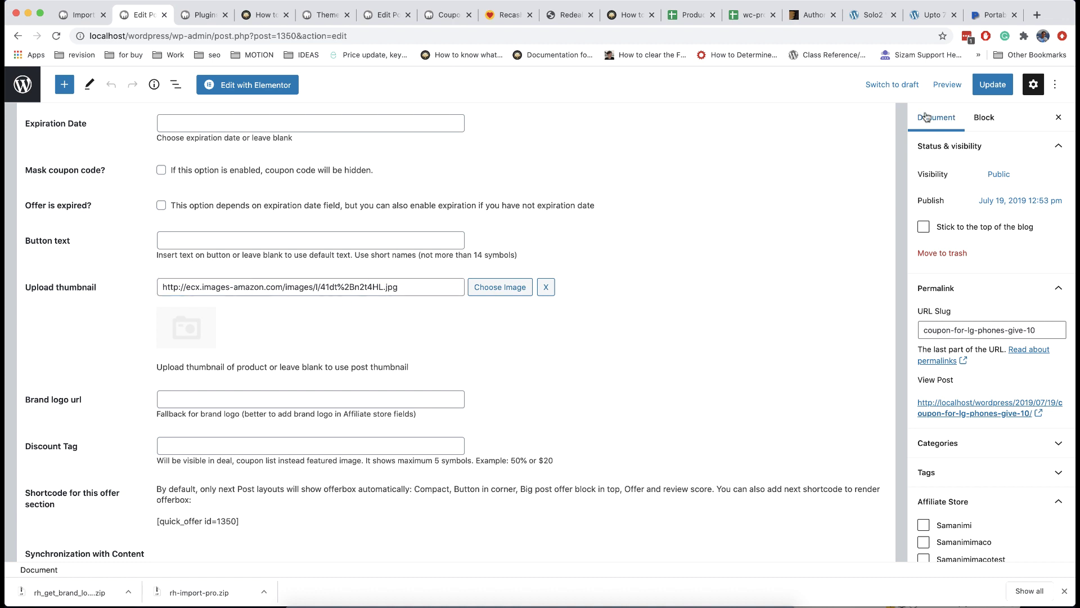
pyautogui.click(992, 85)
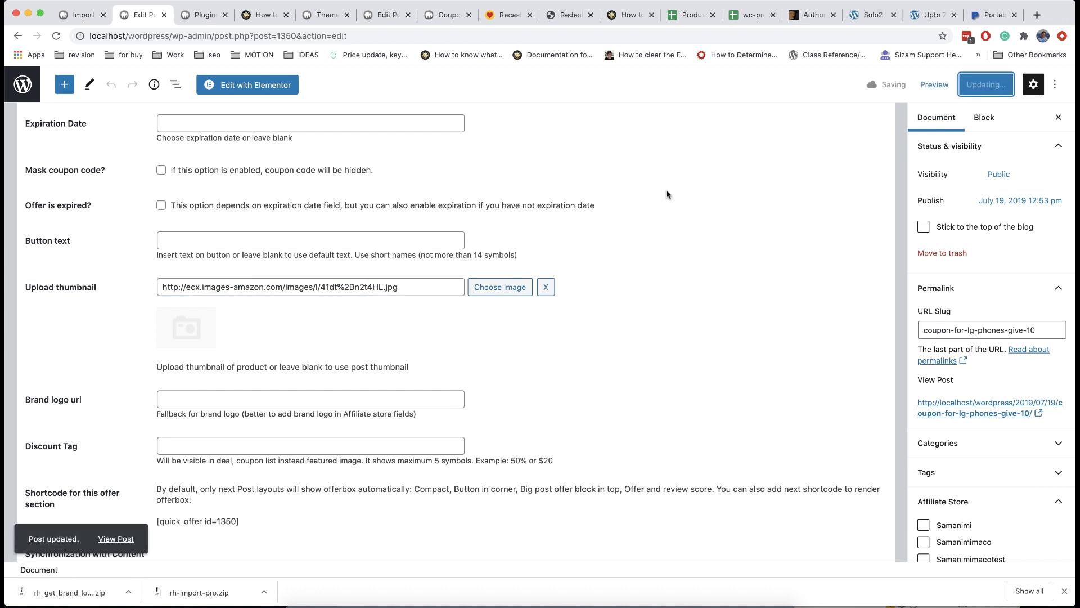
pyautogui.click(119, 541)
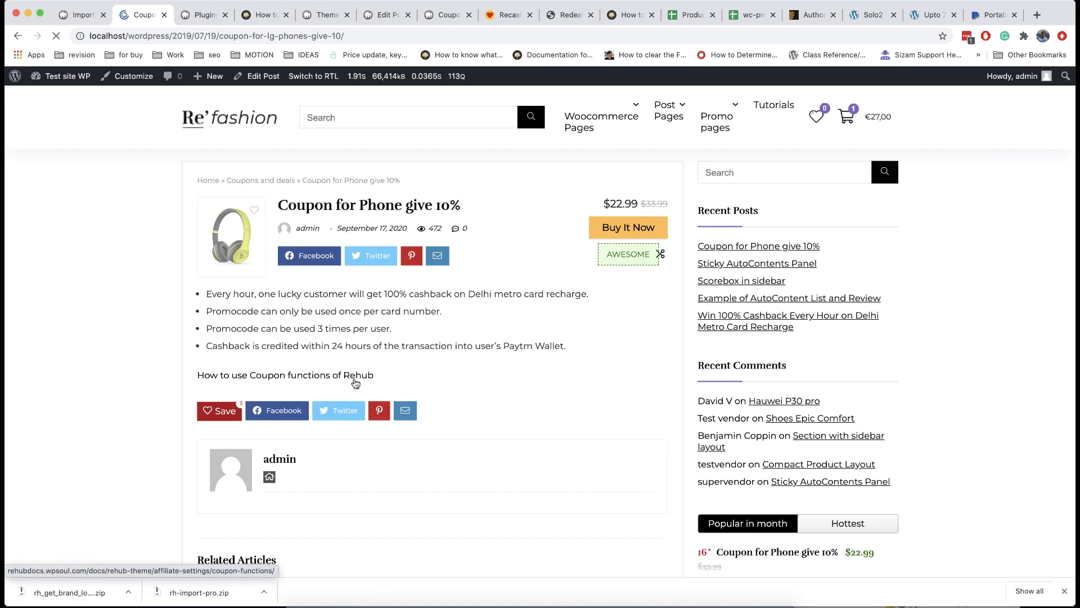
# Inspect the headphone image to confirm its src is the Amazon URL
pyautogui.rightClick(244, 238)
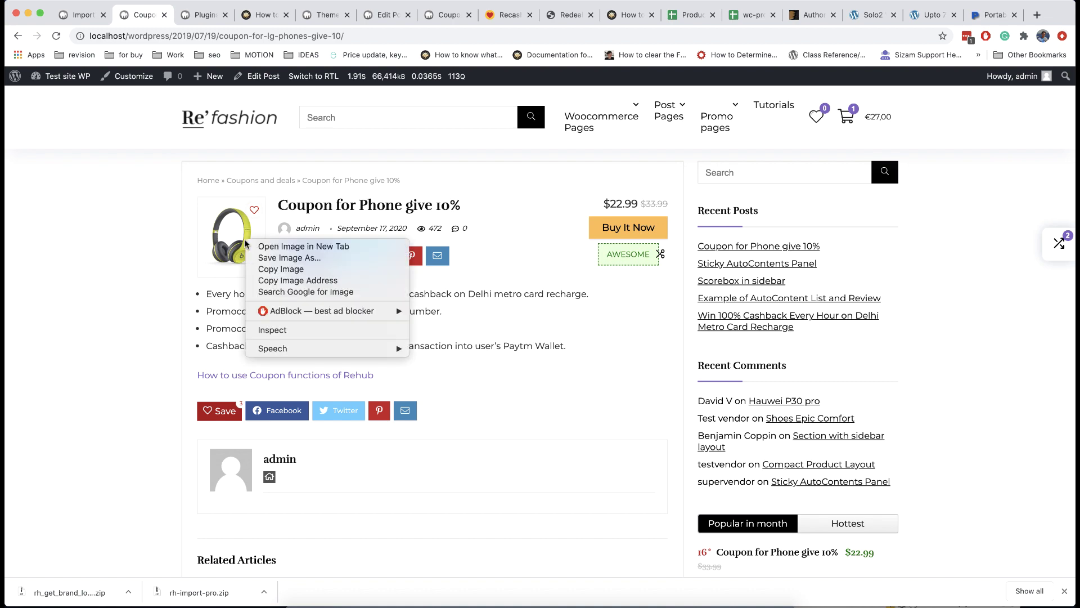
pyautogui.click(270, 331)
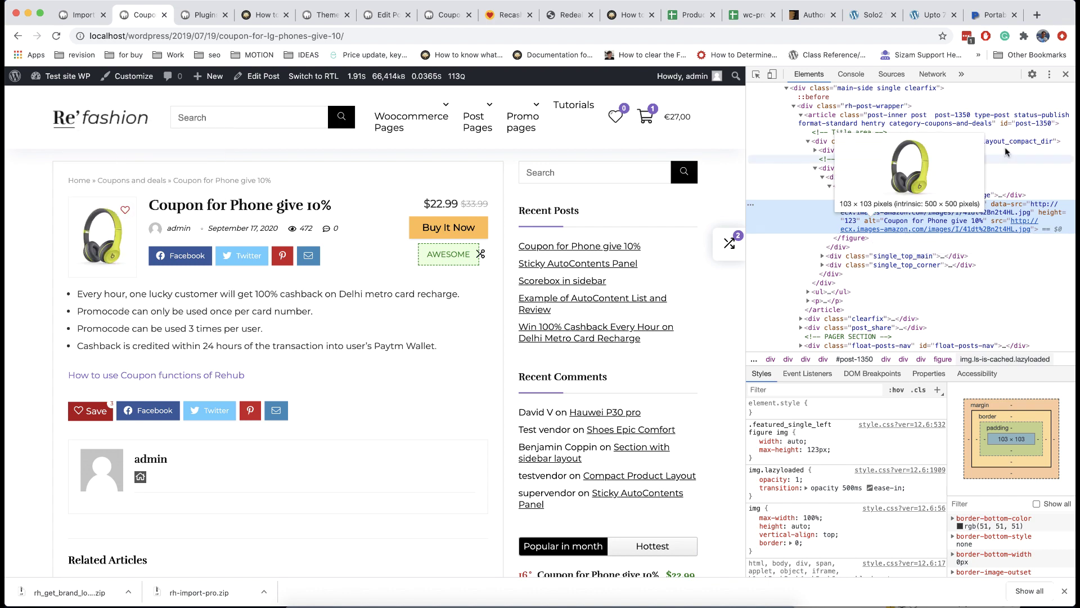
pyautogui.click(1065, 74)
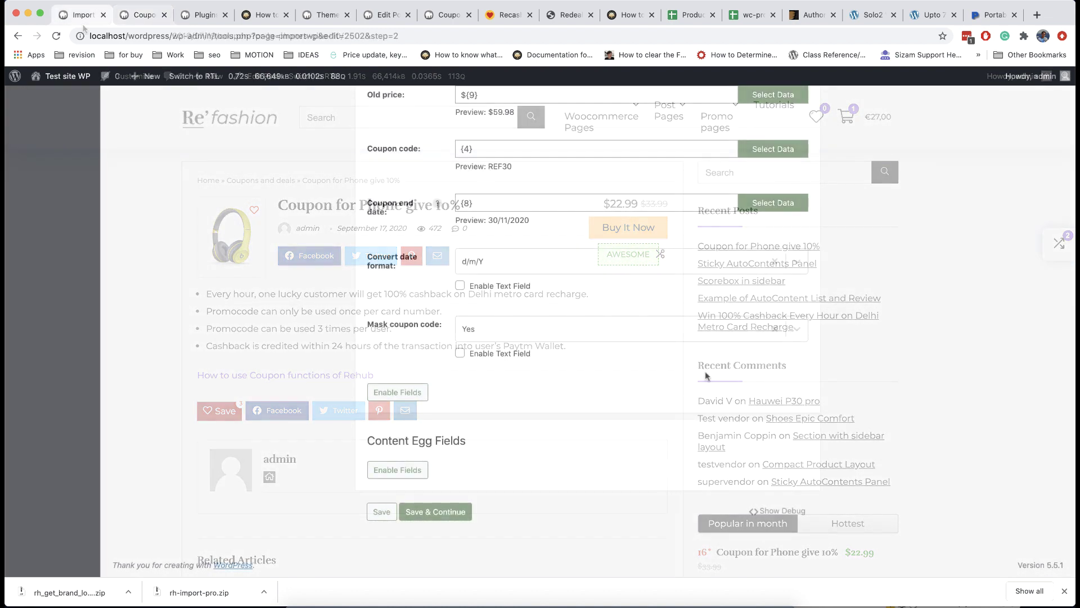
# Glance at the optional import fields list, then switch to the Recash demo deals grid
pyautogui.click(423, 393)
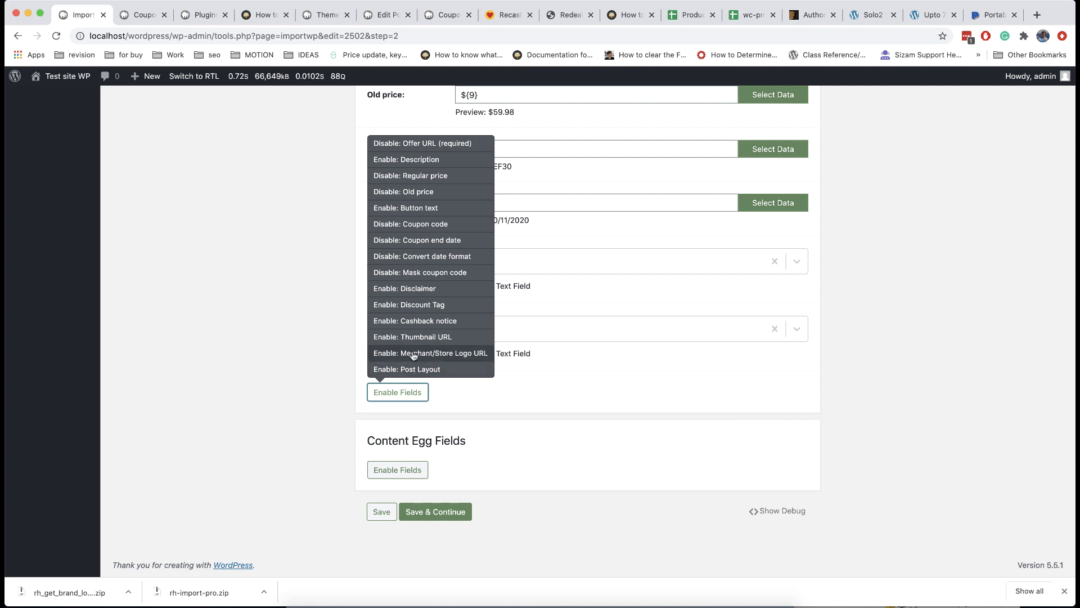
pyautogui.click(287, 322)
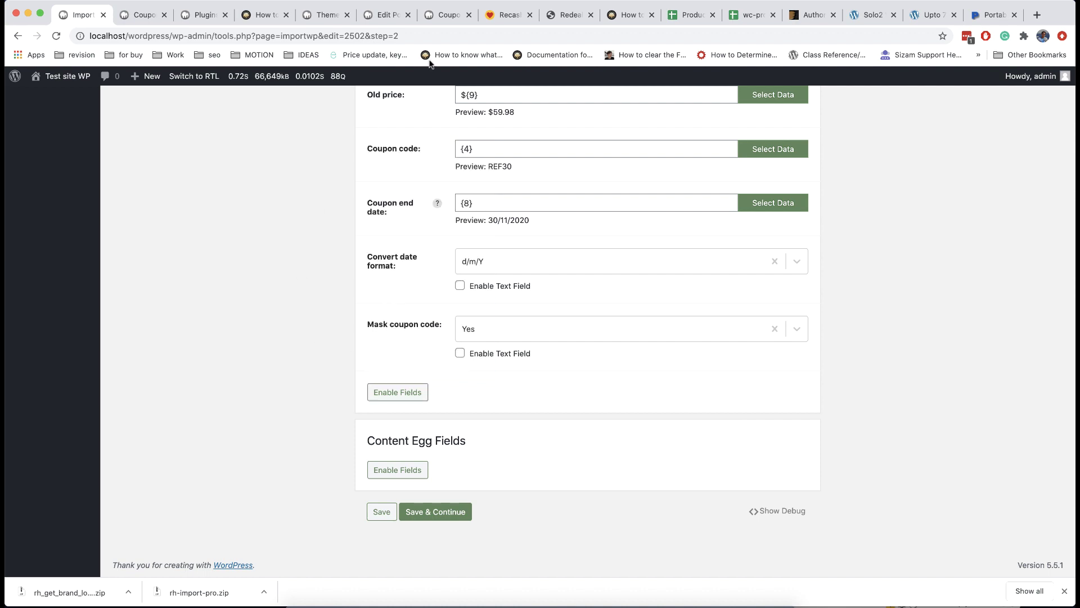
pyautogui.click(506, 14)
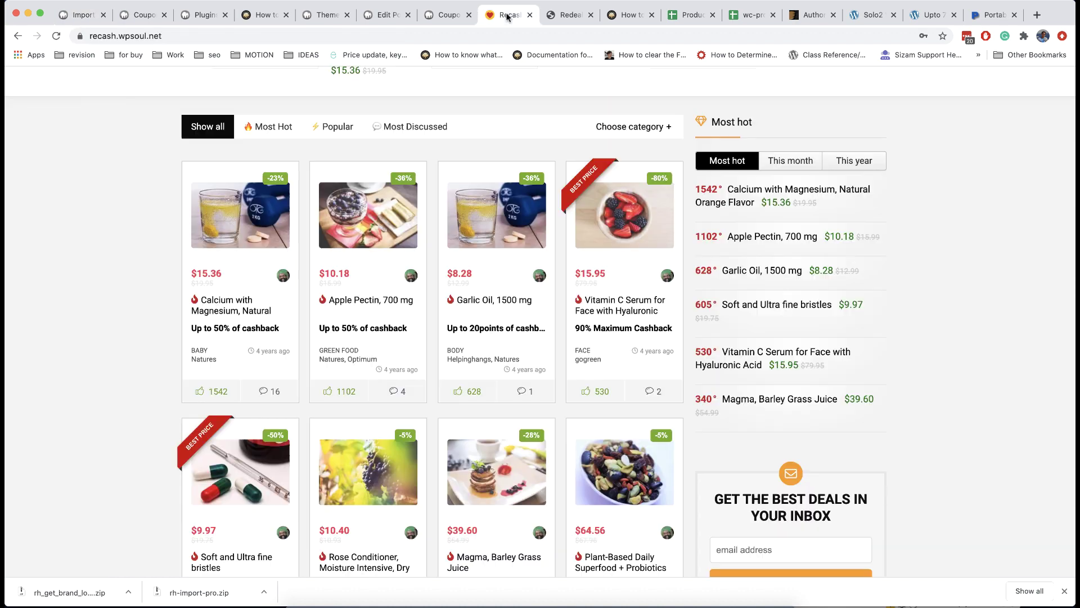
# View the Recash Garlic Oil deal page, close it, and go back to the ImportWP mapping
pyautogui.click(481, 225)
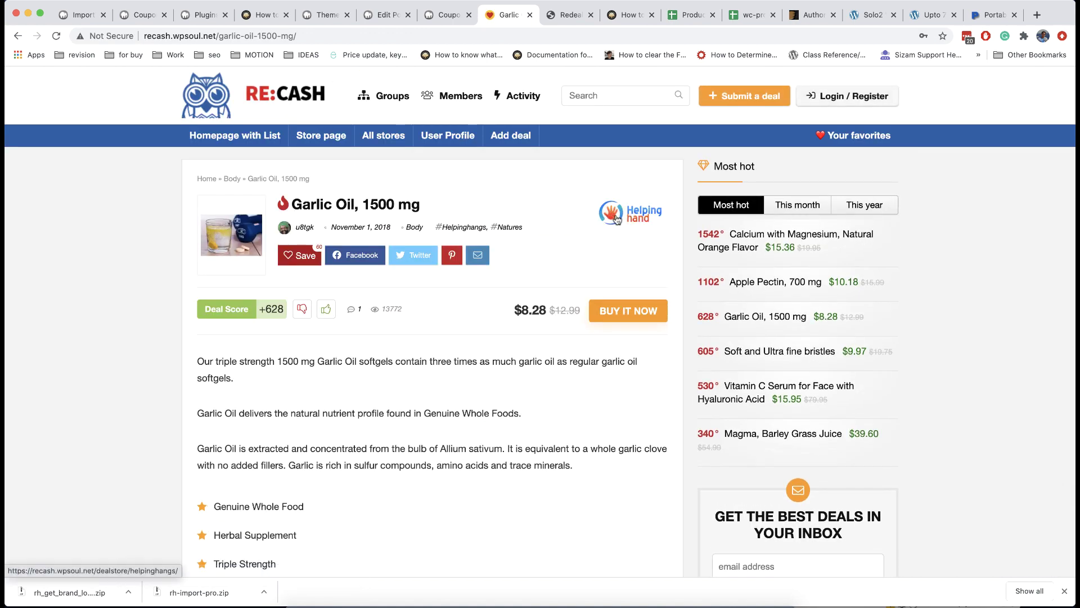
pyautogui.click(529, 15)
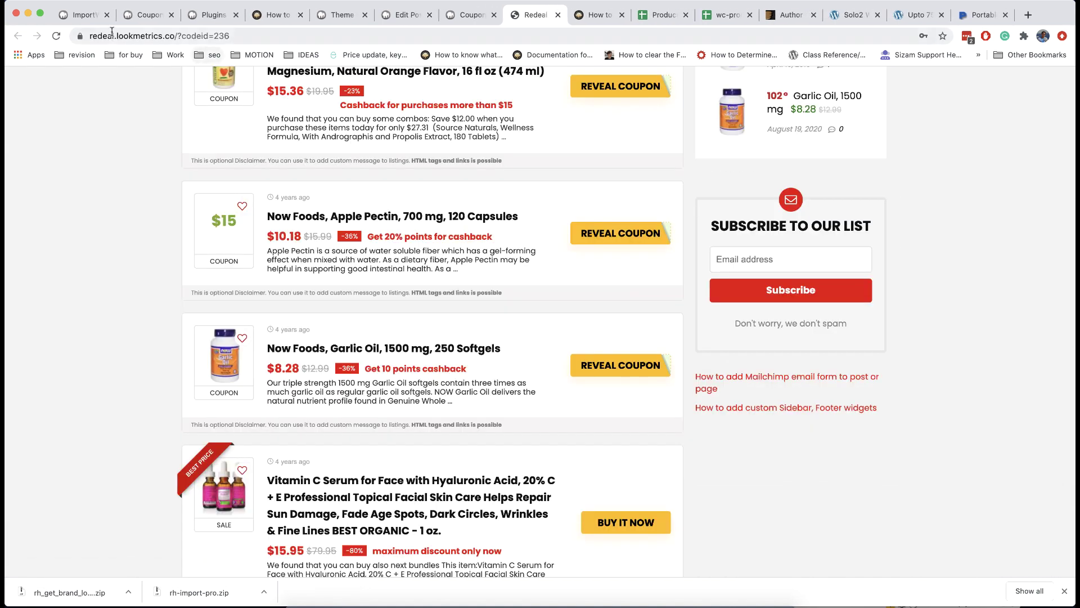
pyautogui.click(87, 16)
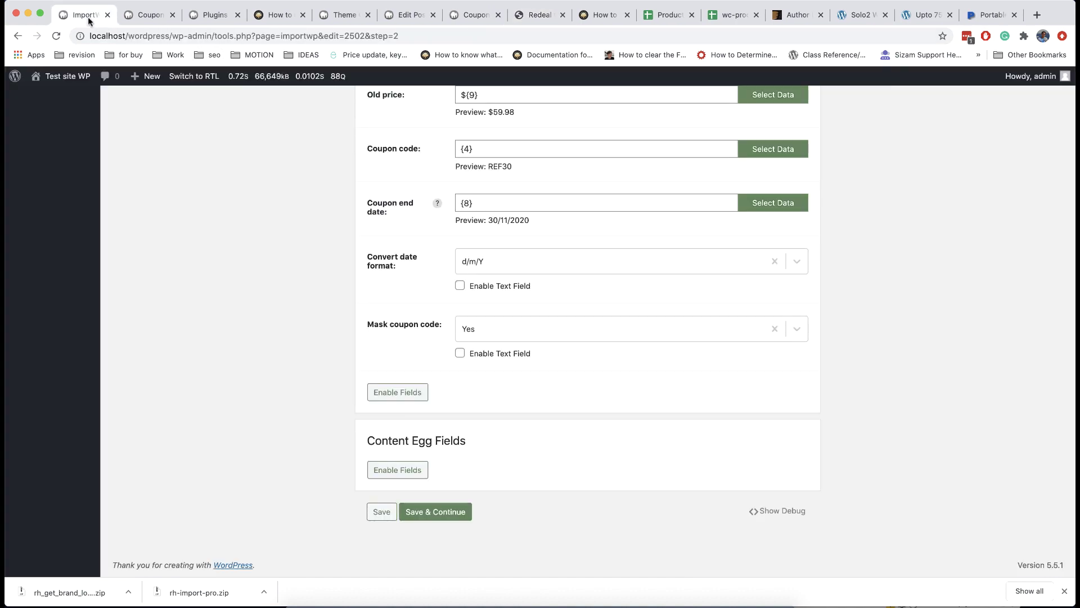
# Enable the Post Layout field in Coupon Import, leave it unset, and bring up the live coupon post
pyautogui.click(385, 398)
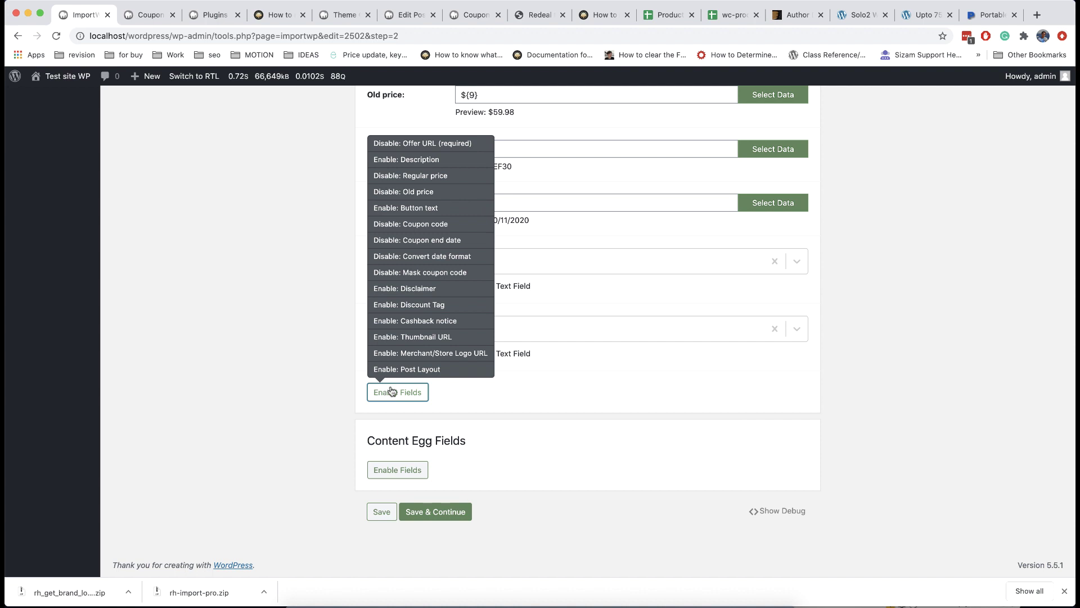
pyautogui.click(411, 371)
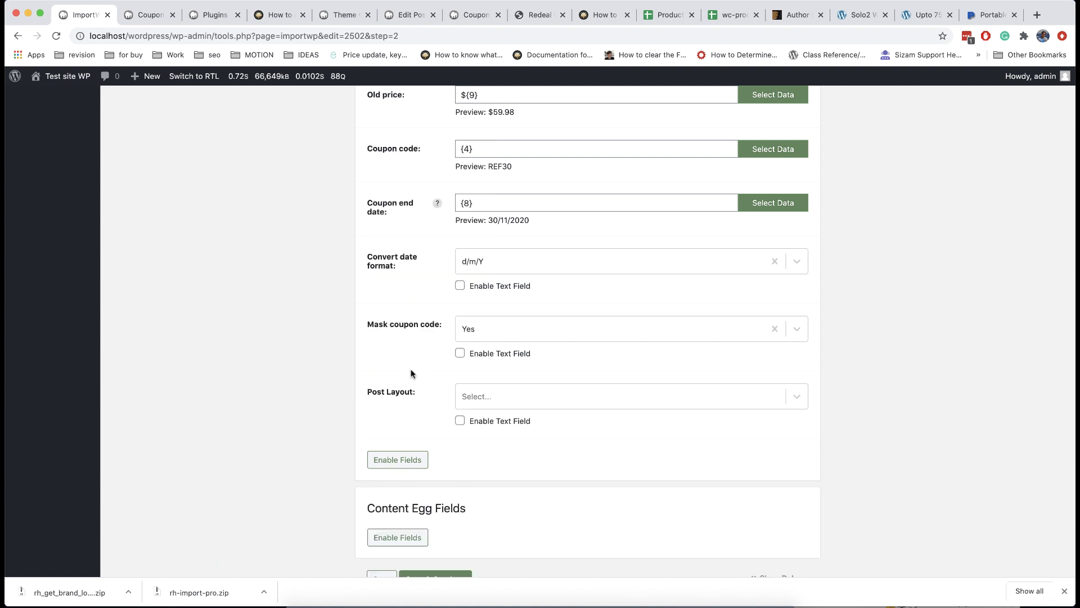
pyautogui.click(497, 397)
pyautogui.scroll(-3, 523, 467)
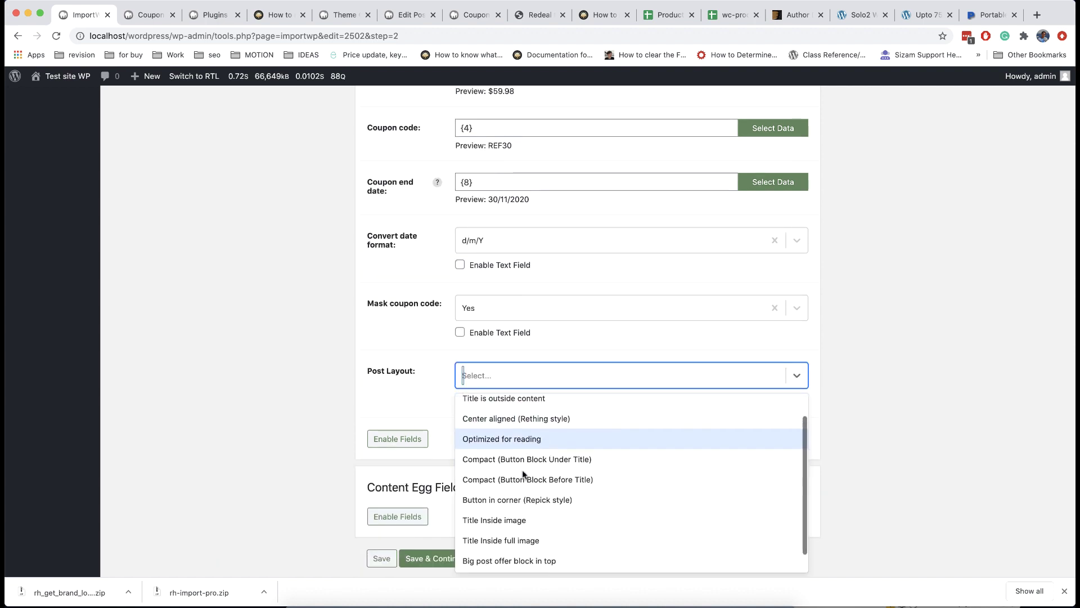
pyautogui.scroll(3, 523, 469)
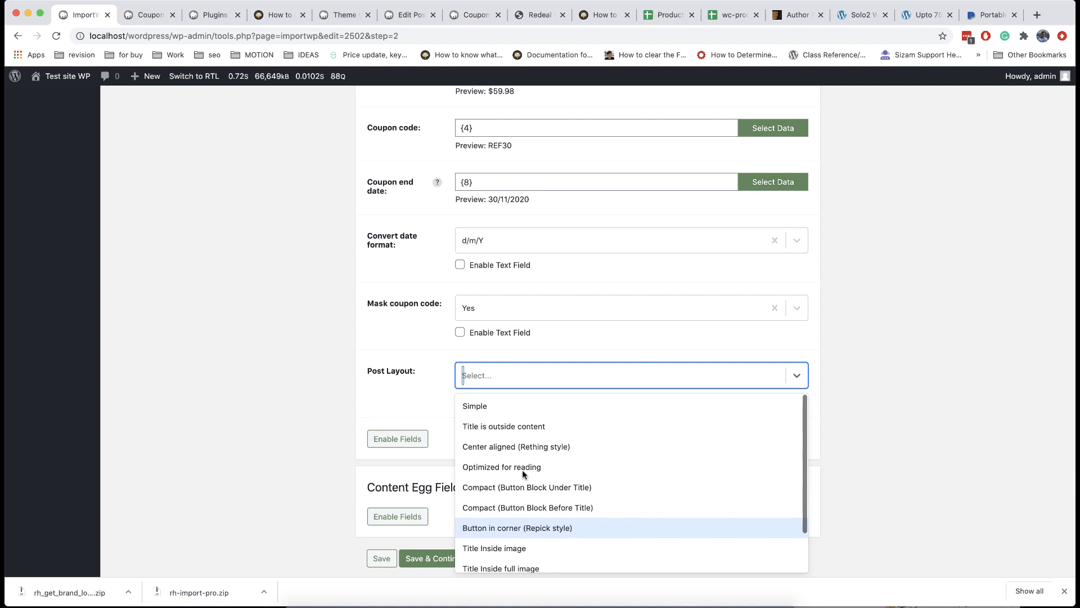
pyautogui.click(855, 367)
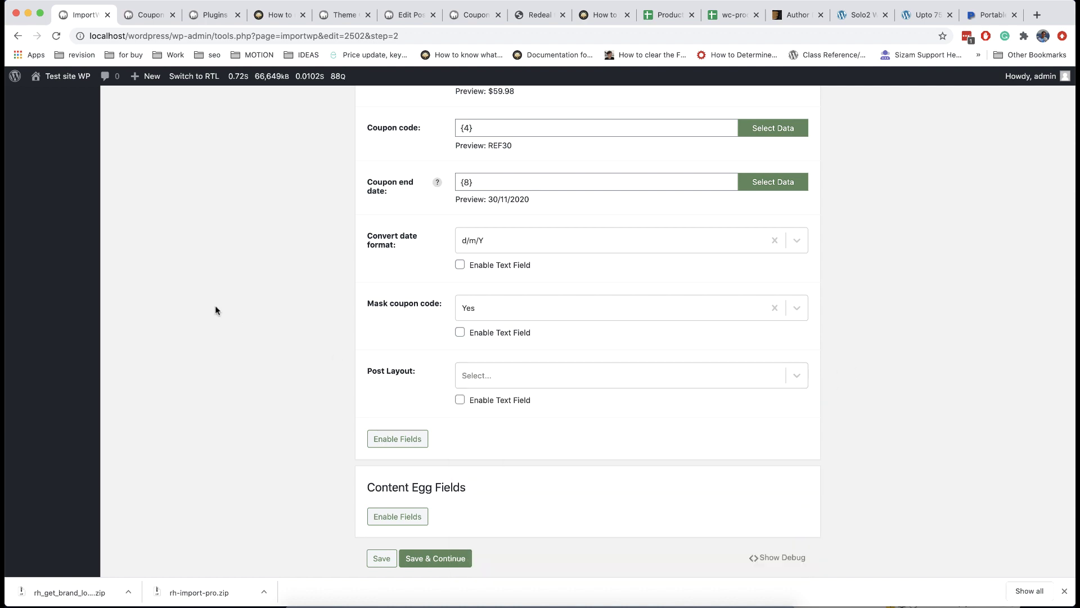
pyautogui.click(150, 16)
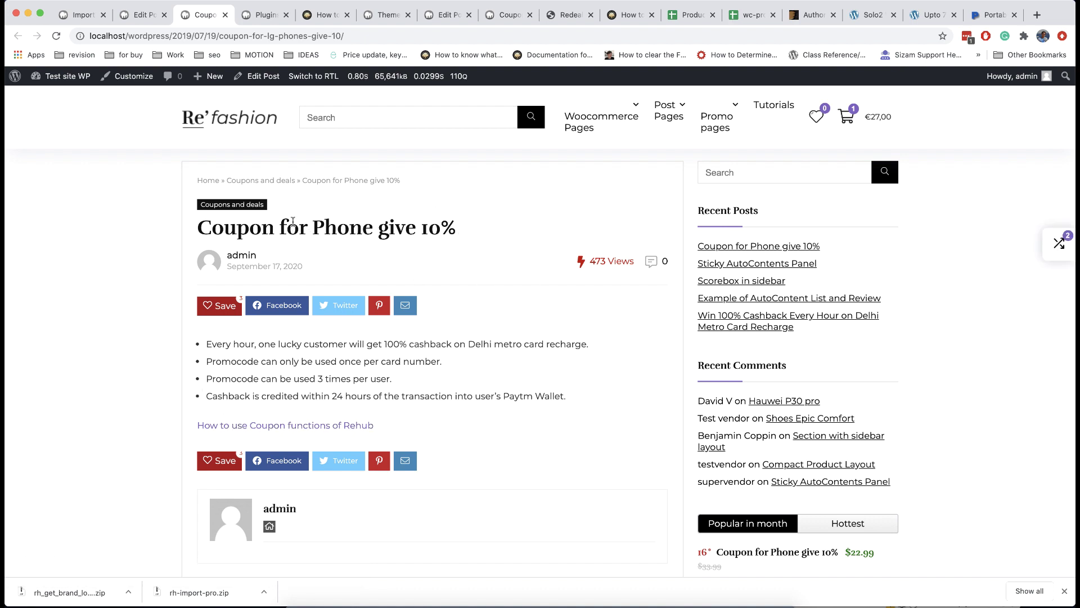
# Set the coupon post's layout to 'Big post offer block in top' and update it
pyautogui.click(147, 16)
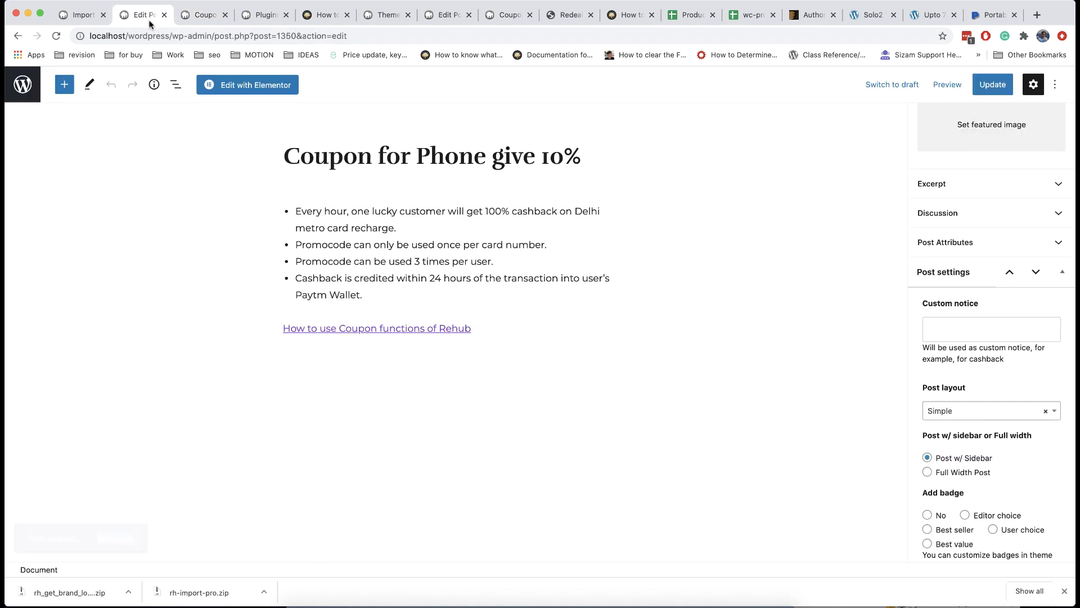
pyautogui.scroll(-5, 636, 275)
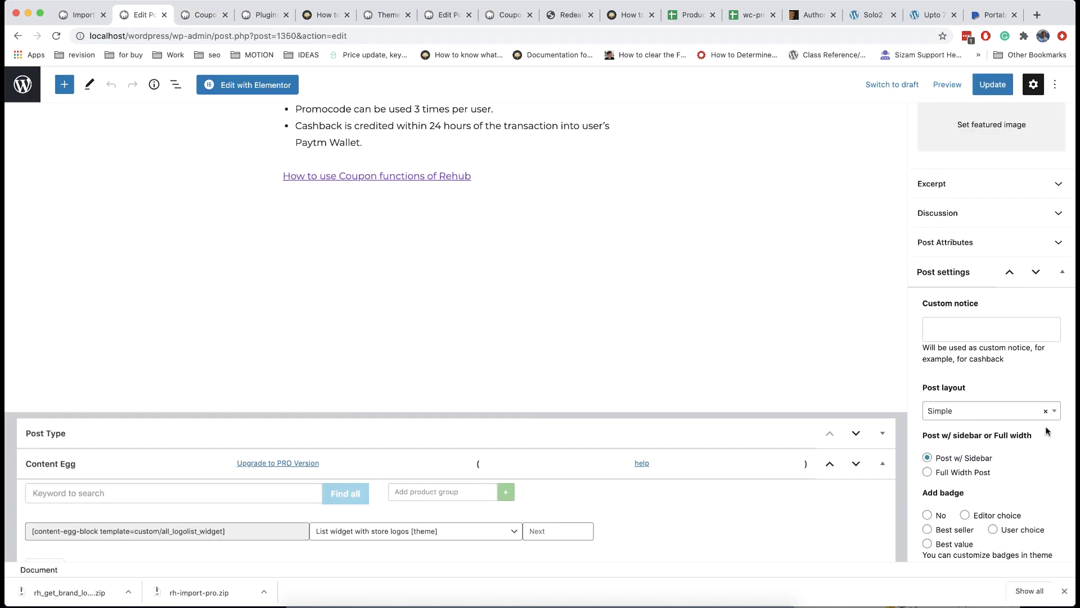
pyautogui.click(1015, 417)
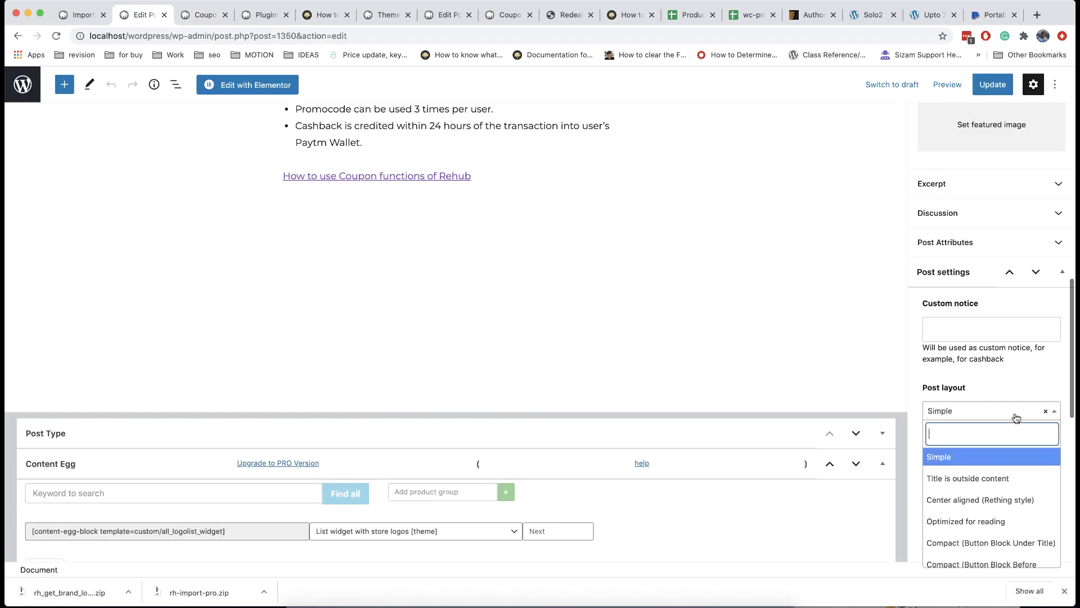
pyautogui.scroll(-5, 998, 489)
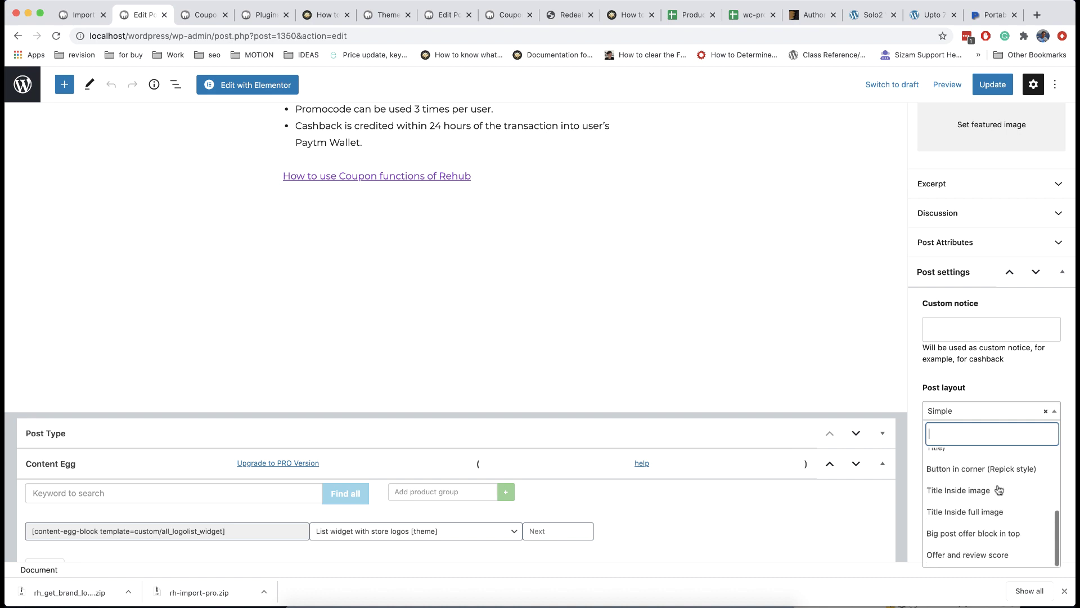
pyautogui.click(997, 532)
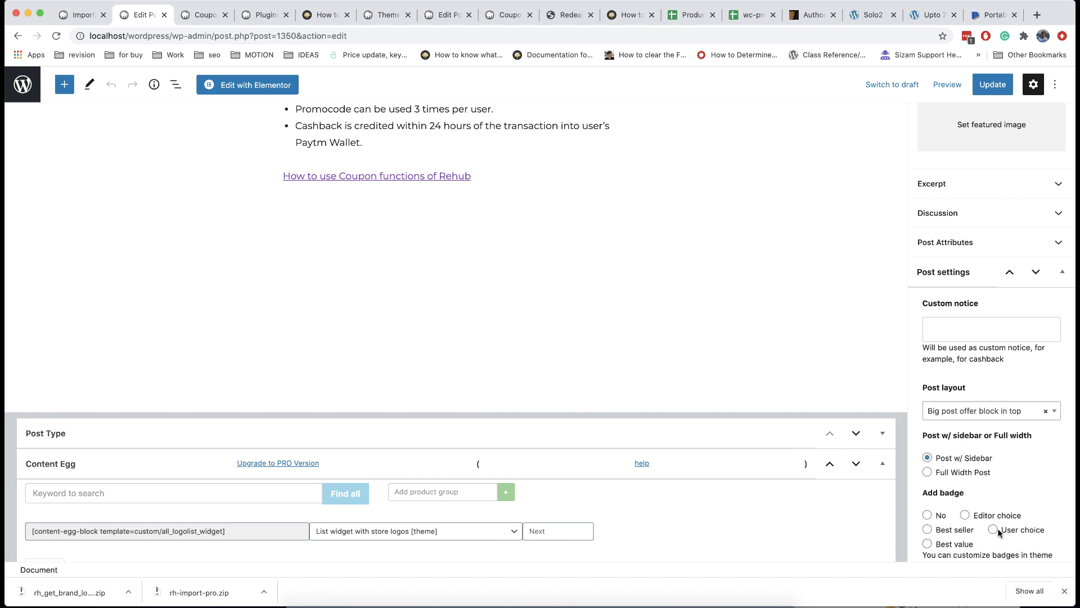
pyautogui.click(993, 84)
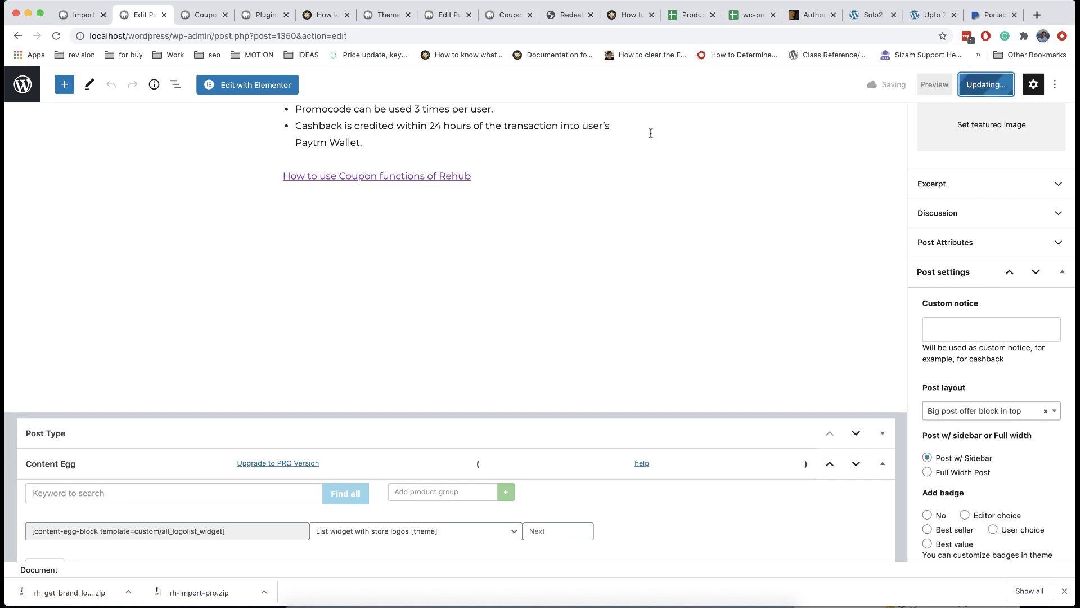
# Reload the live coupon page to review the new offer block layout
pyautogui.click(204, 15)
pyautogui.click(56, 36)
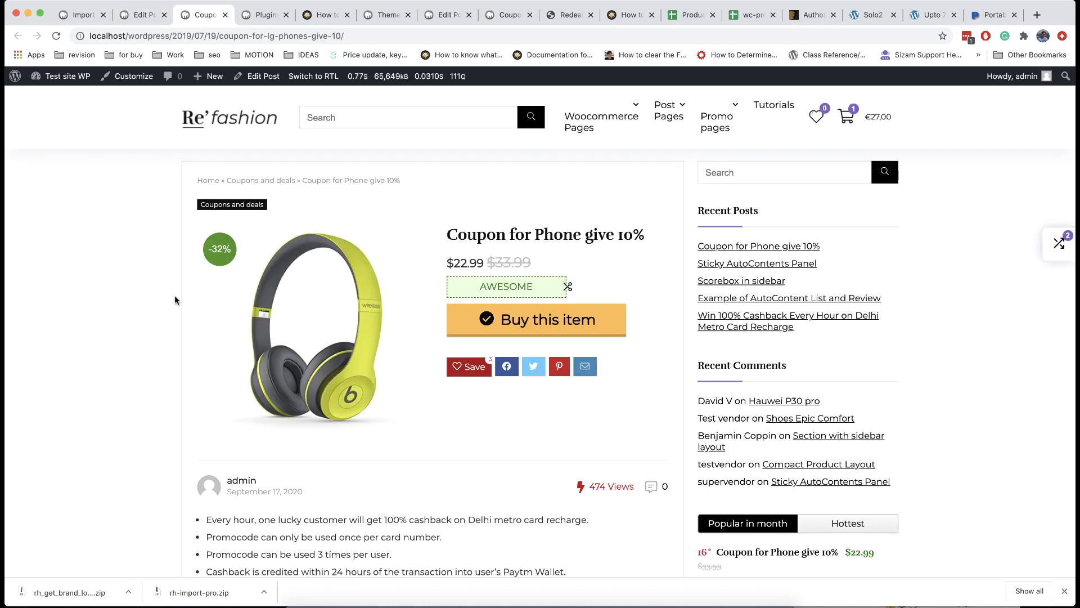
pyautogui.scroll(-3, 167, 315)
pyautogui.scroll(3, 166, 315)
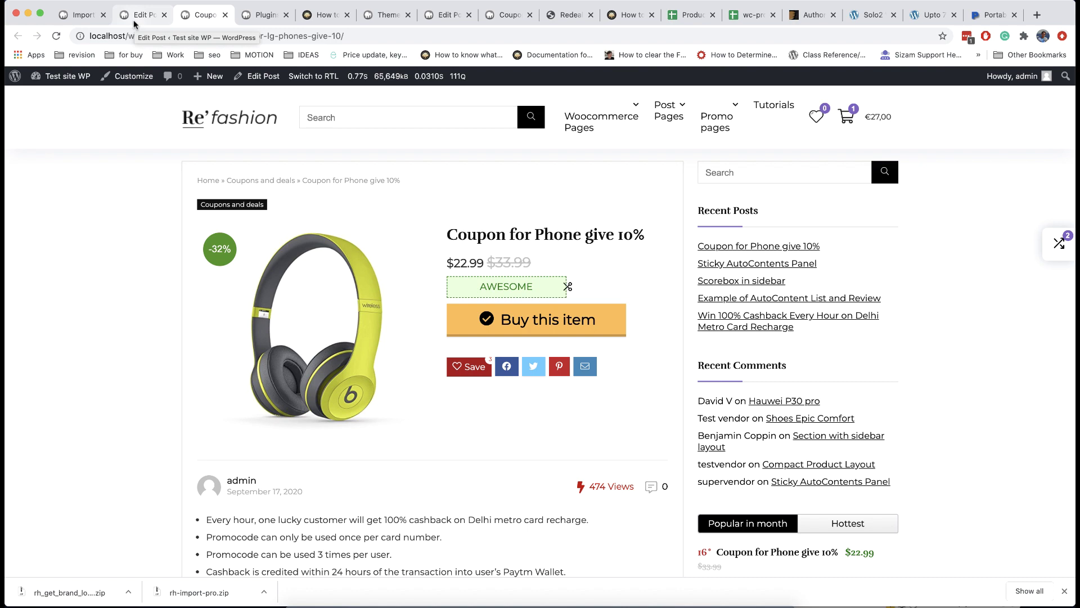
# Open ReHub Theme Options from the Dashboard and check the General Options Post layout default is Simple
pyautogui.click(62, 76)
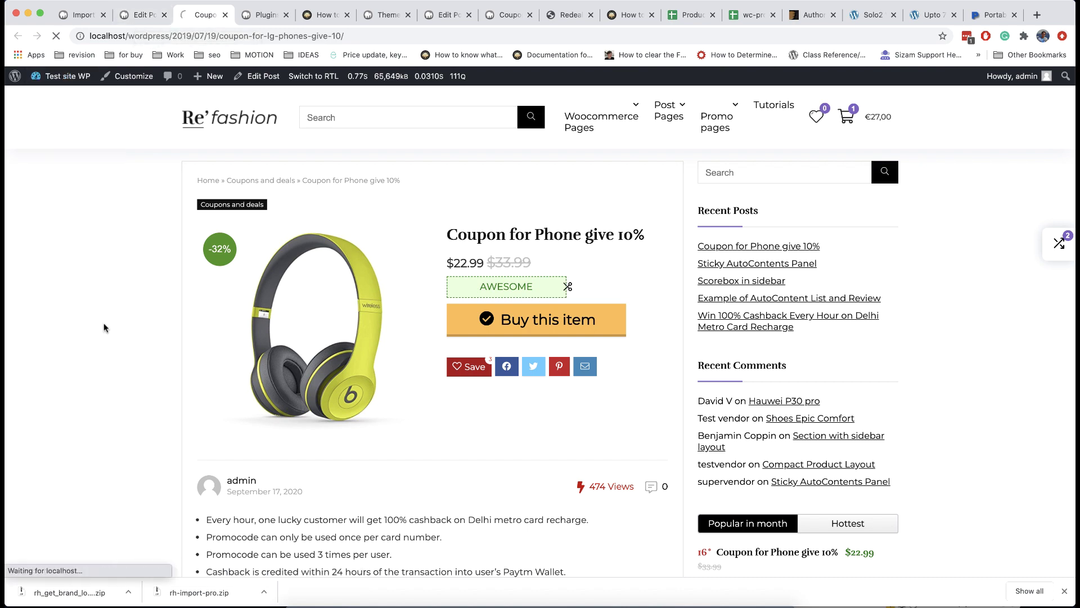
pyautogui.scroll(-5, 104, 327)
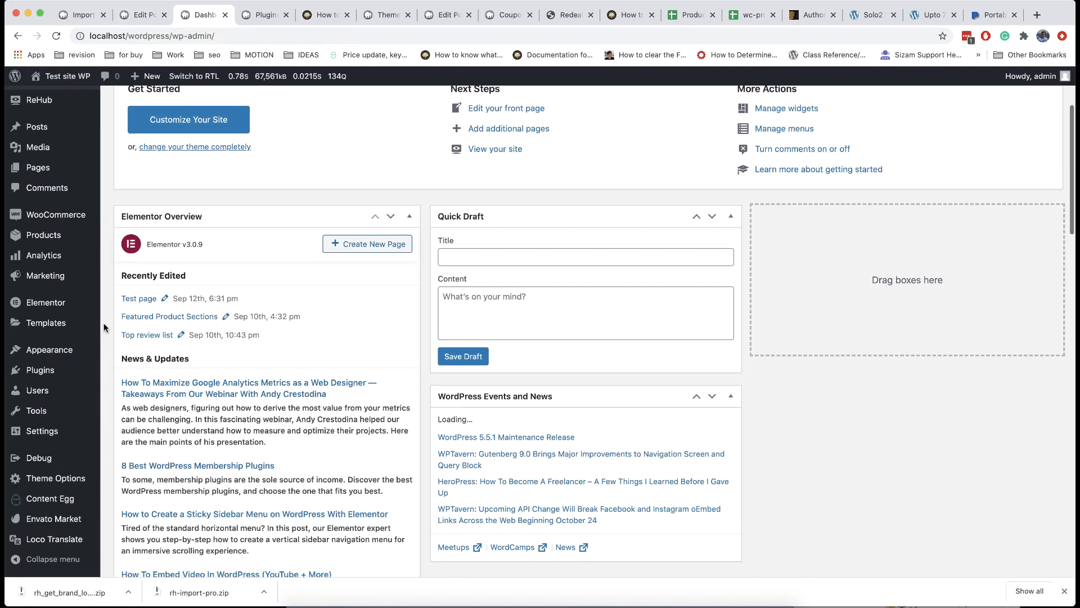
pyautogui.click(74, 478)
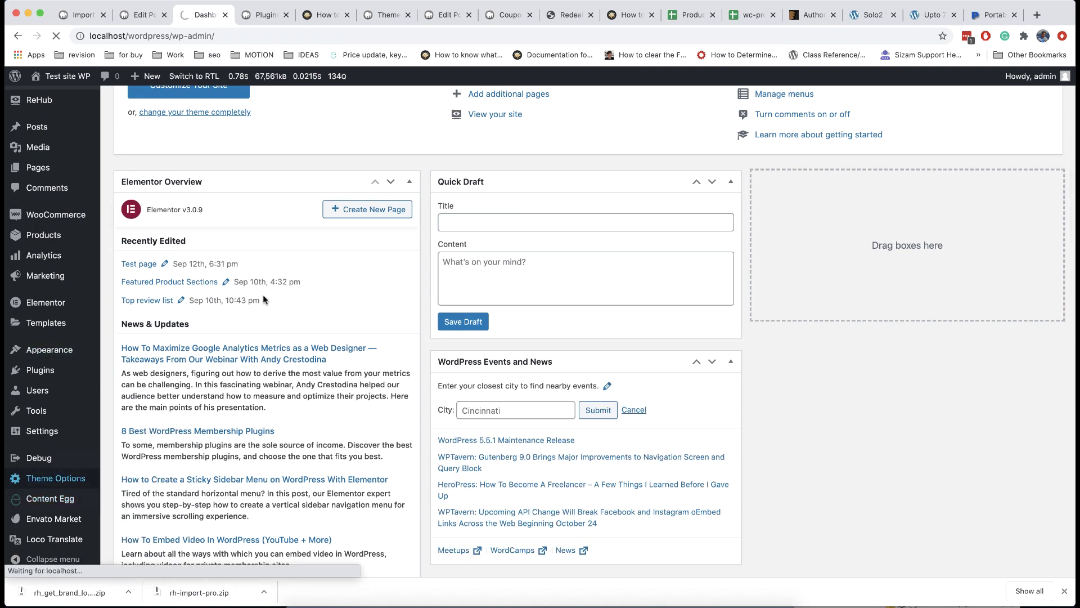
pyautogui.scroll(-3, 262, 295)
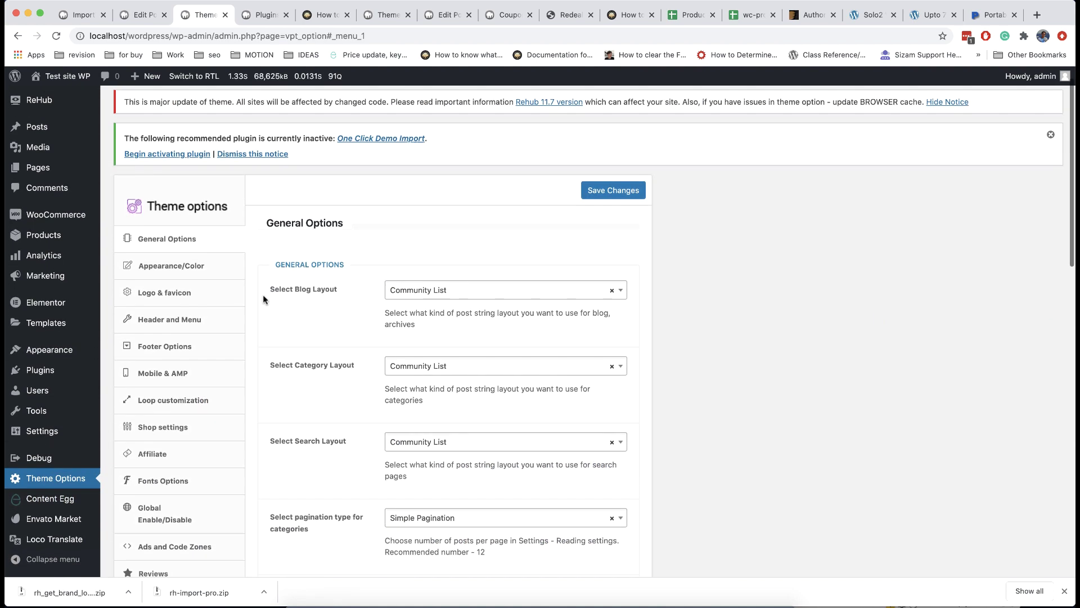
pyautogui.scroll(-5, 262, 295)
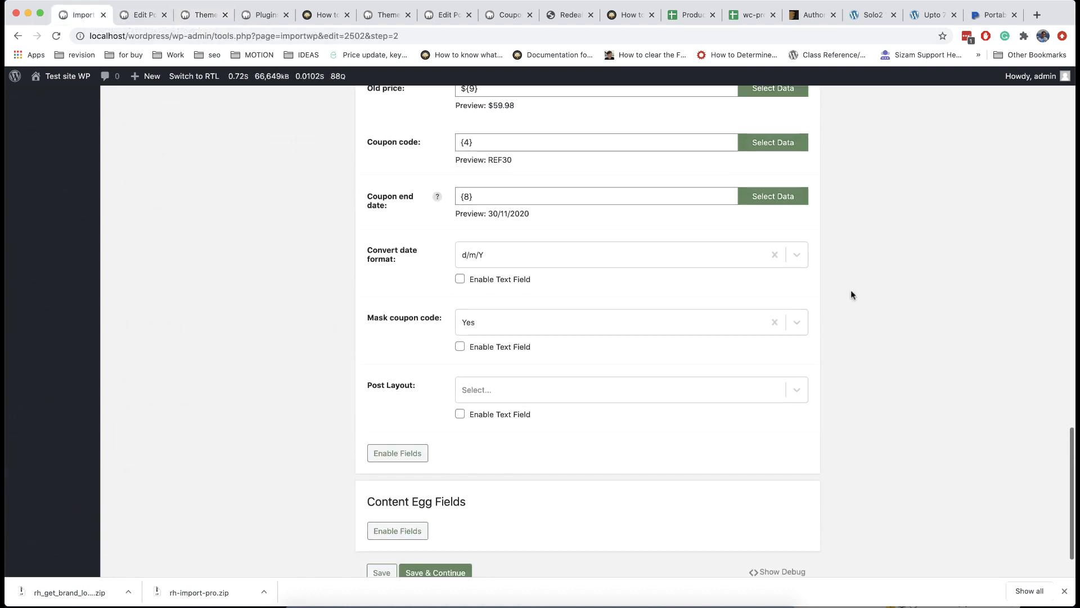
# Enable the Status field, set to Published, in the coupon post fields
pyautogui.scroll(20, 851, 293)
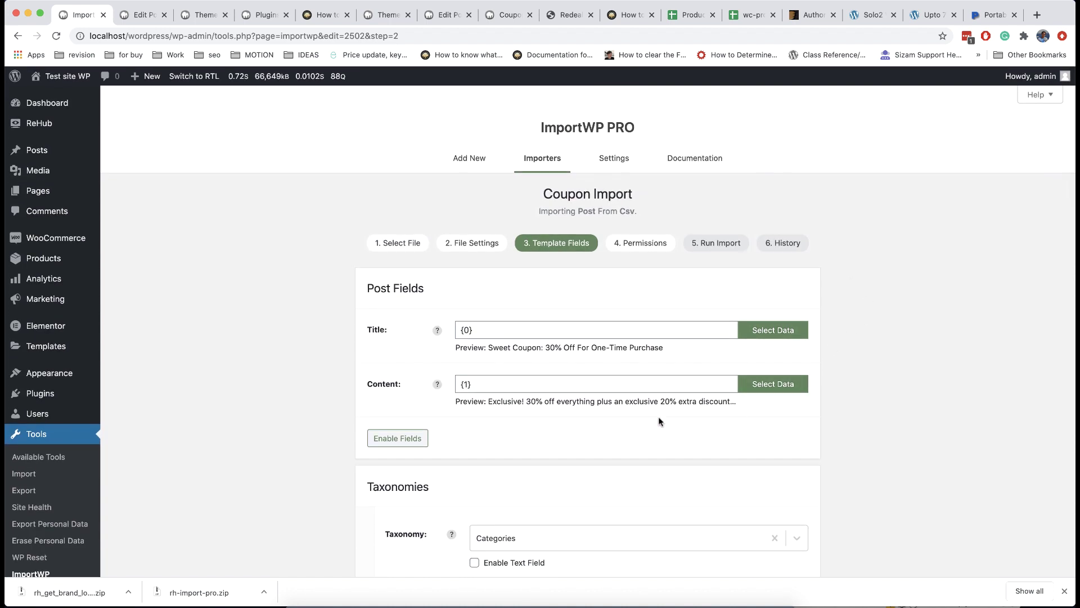
pyautogui.click(425, 439)
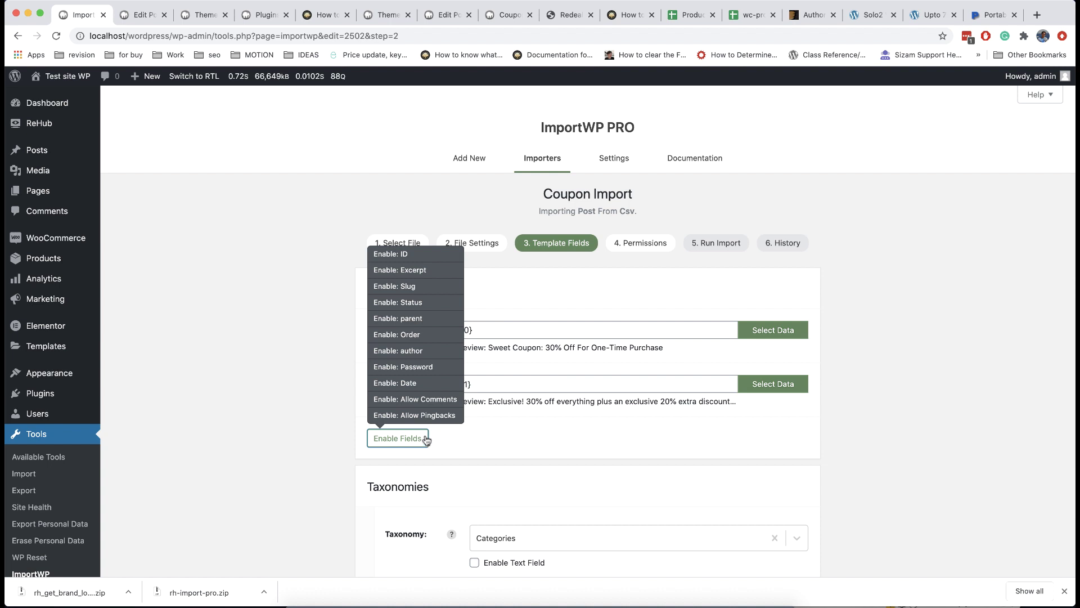
pyautogui.click(433, 305)
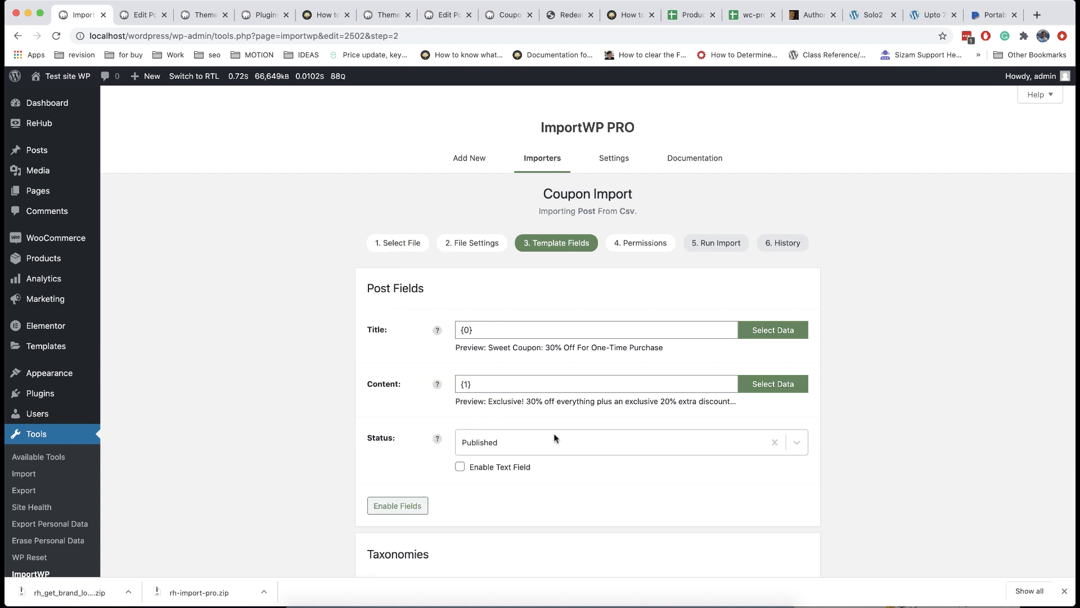
pyautogui.scroll(-1, 472, 497)
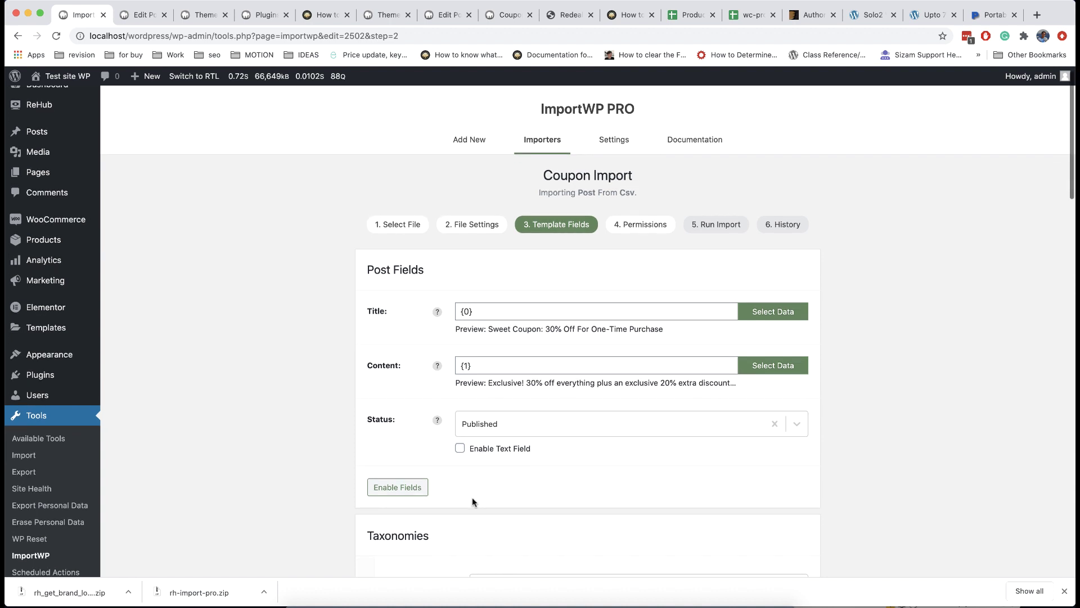
# Try adding an ID field, remove it again, and review the remaining field mappings
pyautogui.click(425, 488)
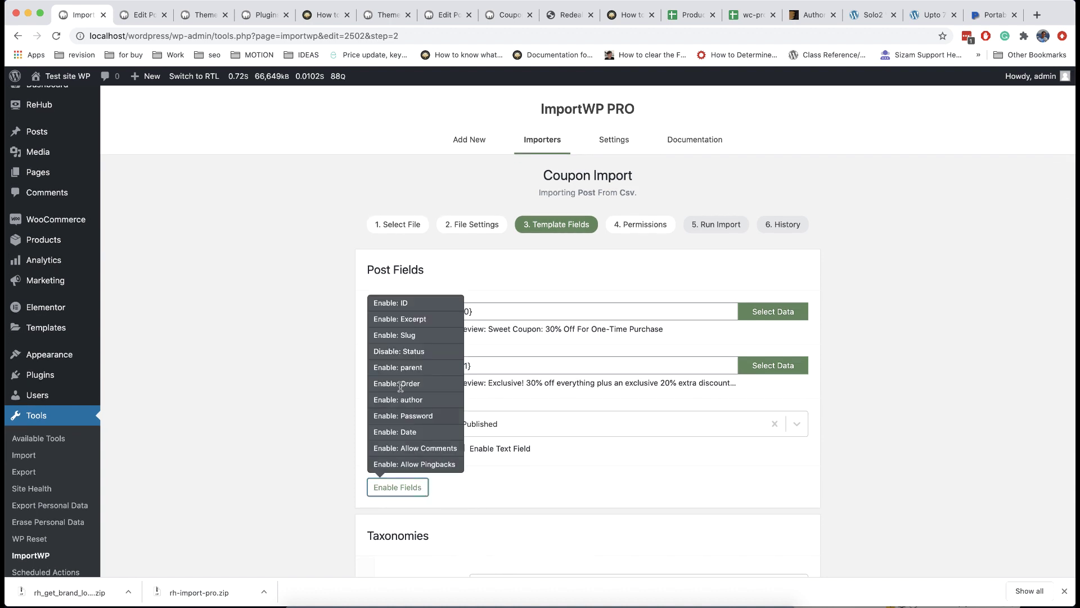
pyautogui.click(416, 305)
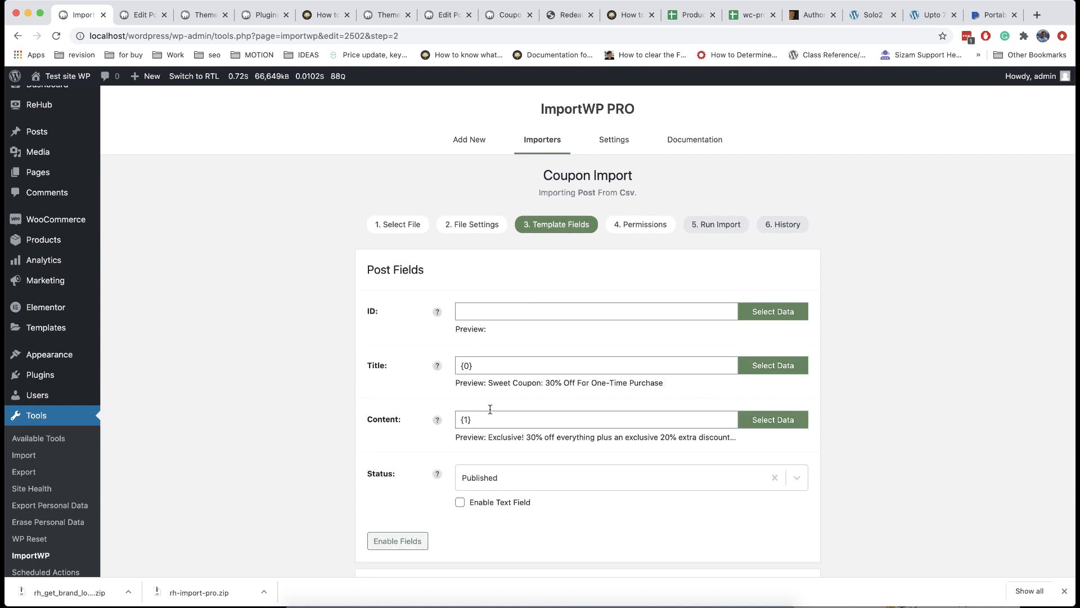
pyautogui.moveTo(437, 314)
pyautogui.scroll(-2, 502, 312)
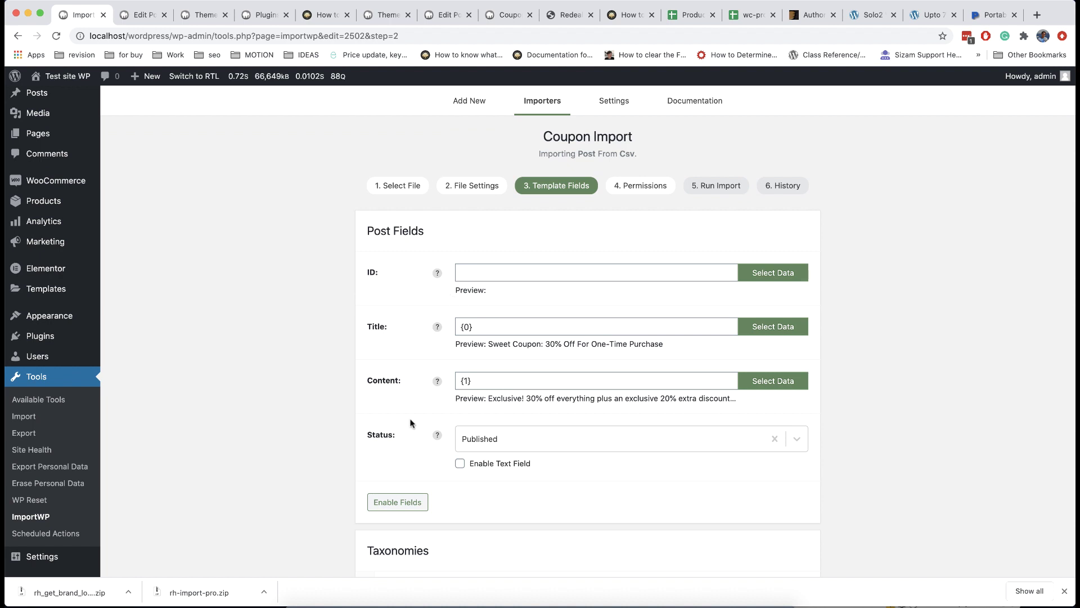
pyautogui.click(401, 502)
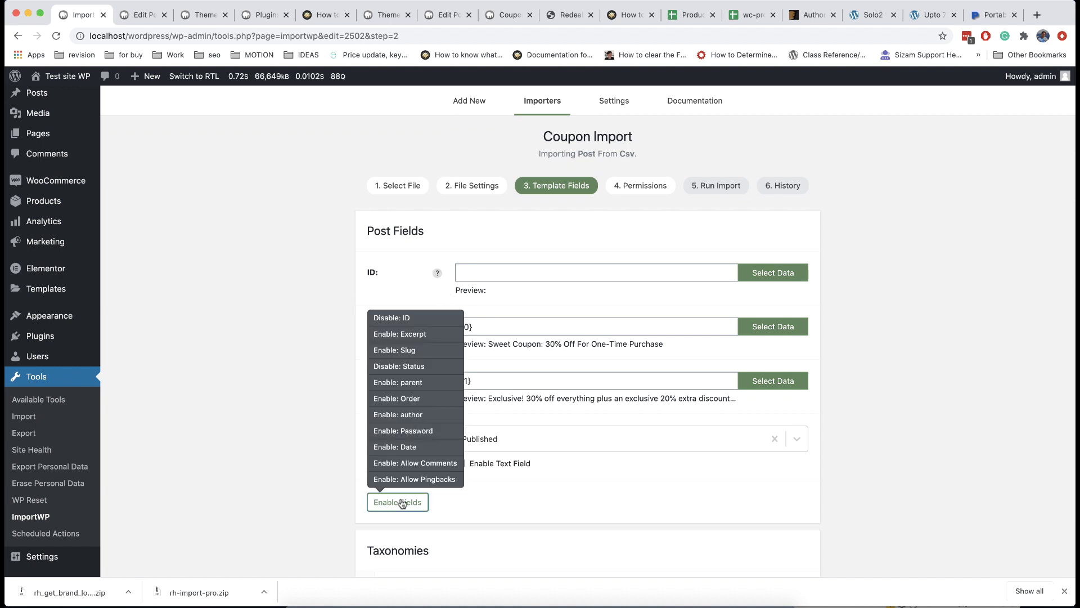
pyautogui.click(415, 320)
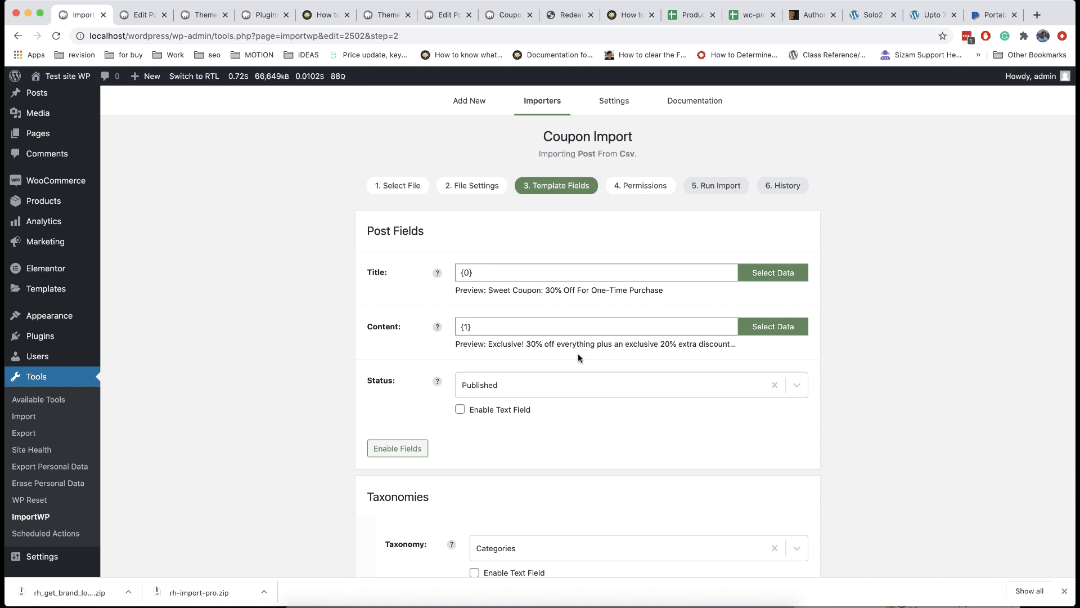
pyautogui.scroll(-2, 578, 353)
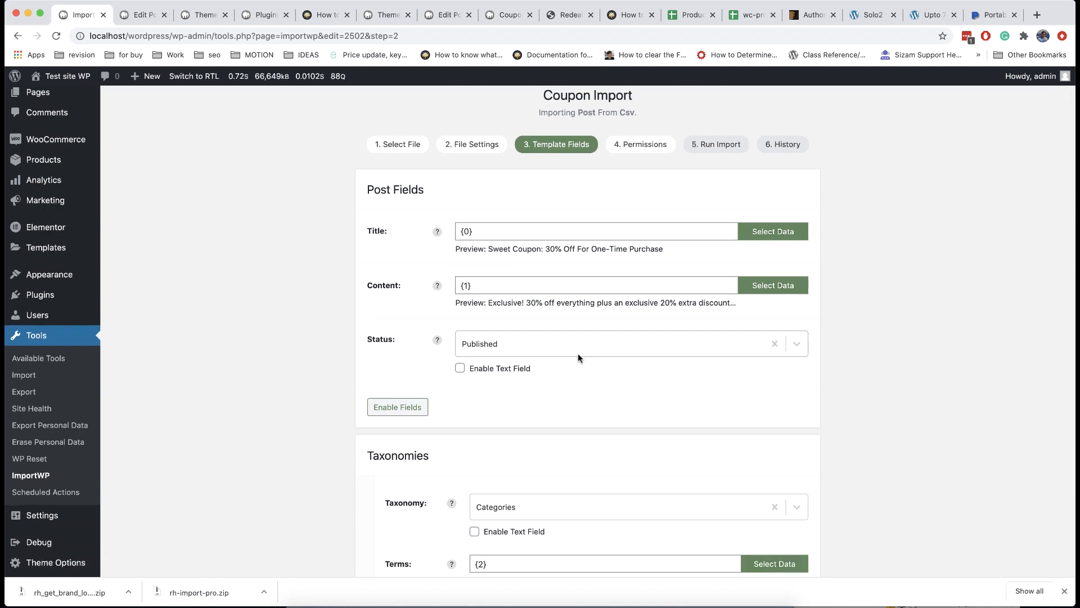
pyautogui.scroll(-3, 578, 353)
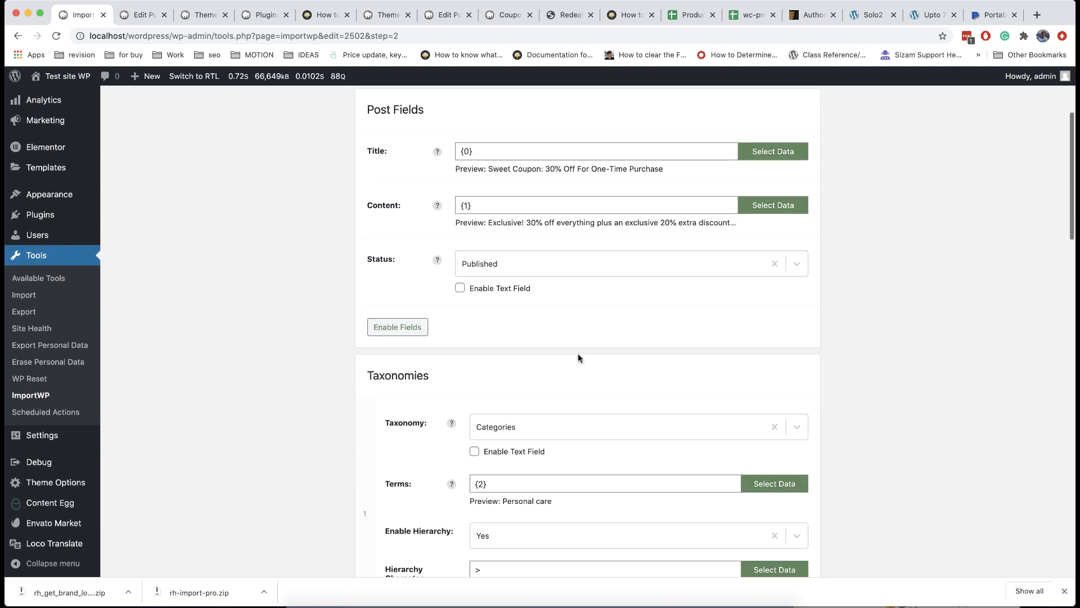
pyautogui.scroll(-4, 578, 352)
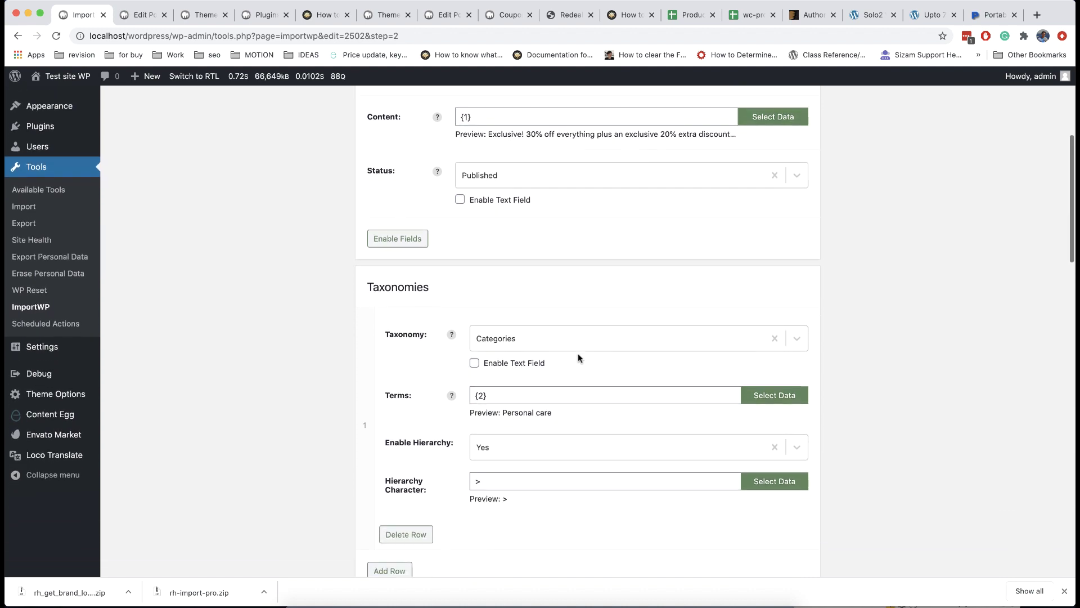
pyautogui.scroll(-20, 579, 353)
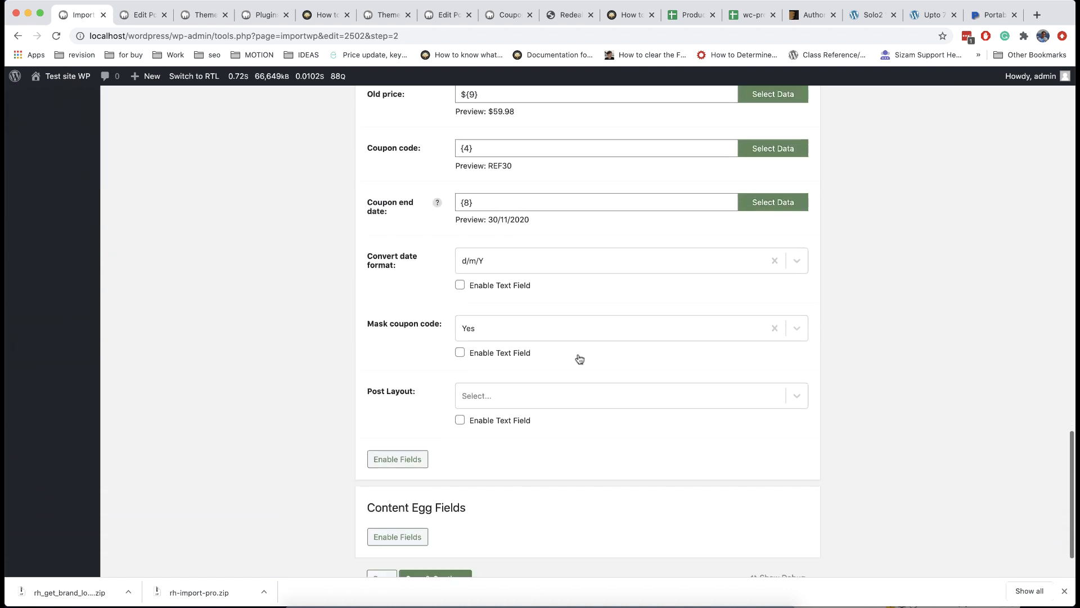
pyautogui.scroll(-3, 579, 358)
# Save the field mappings and allow the import to create and update records
pyautogui.click(450, 515)
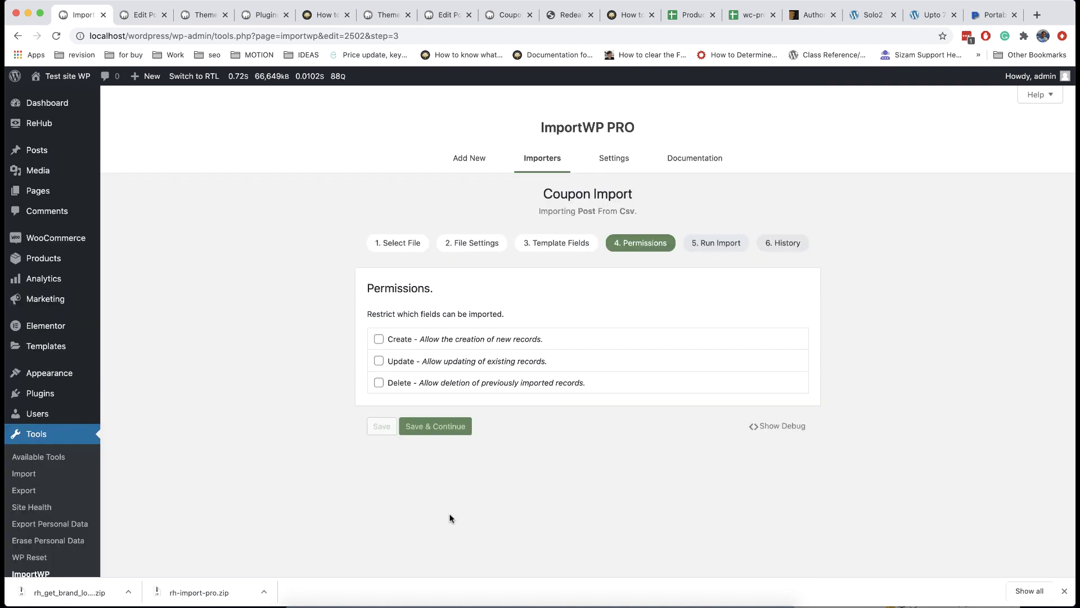
pyautogui.click(401, 343)
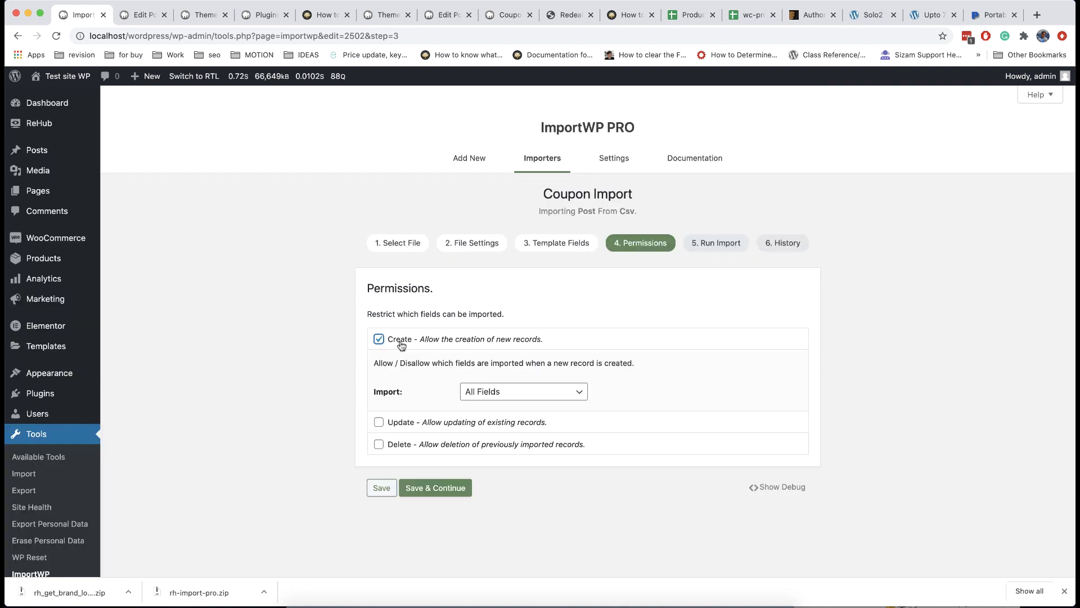
pyautogui.click(379, 423)
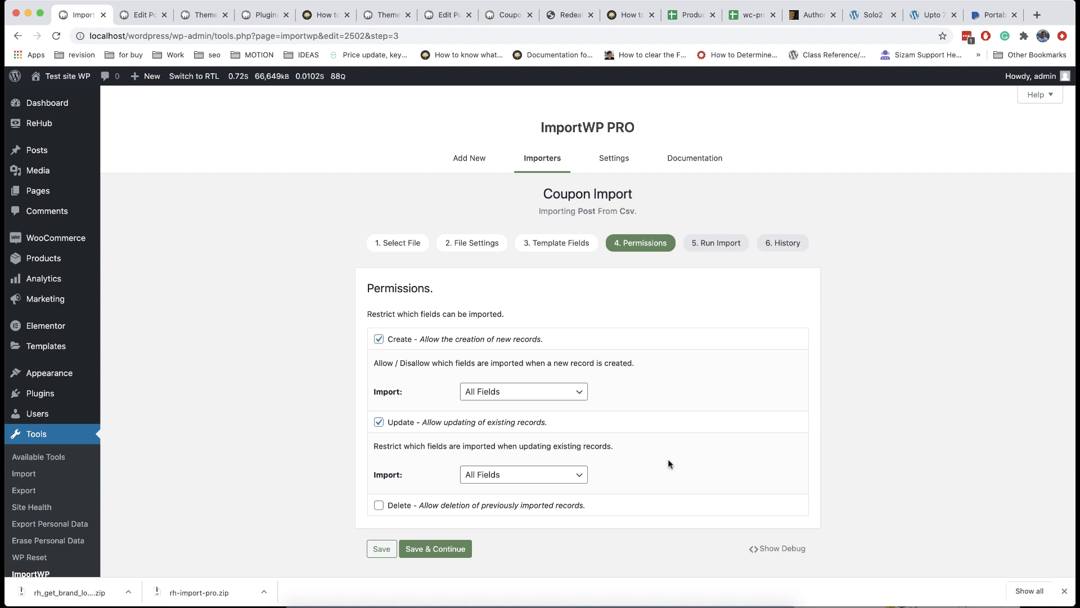
# Restrict updates to 'Only the following Fields' and start filling the Fields box
pyautogui.scroll(-3, 668, 462)
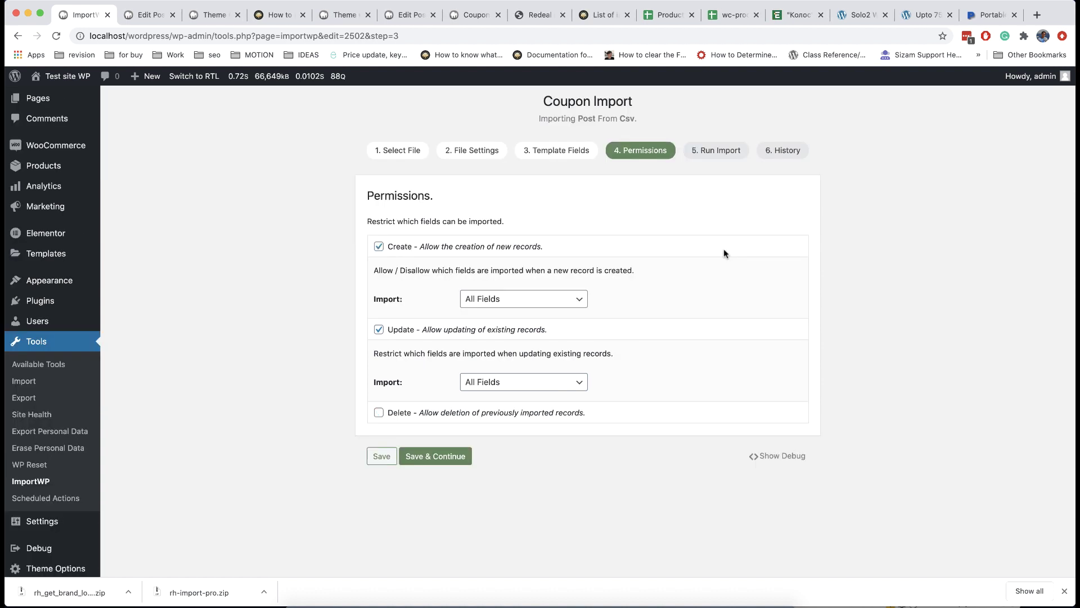
pyautogui.click(559, 384)
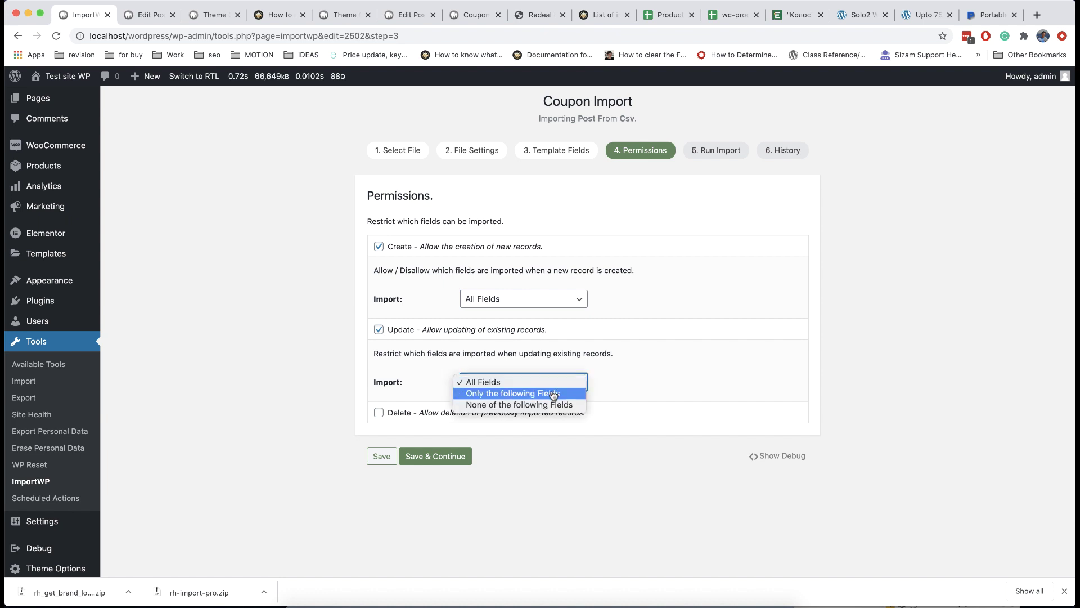
pyautogui.click(549, 393)
pyautogui.click(519, 413)
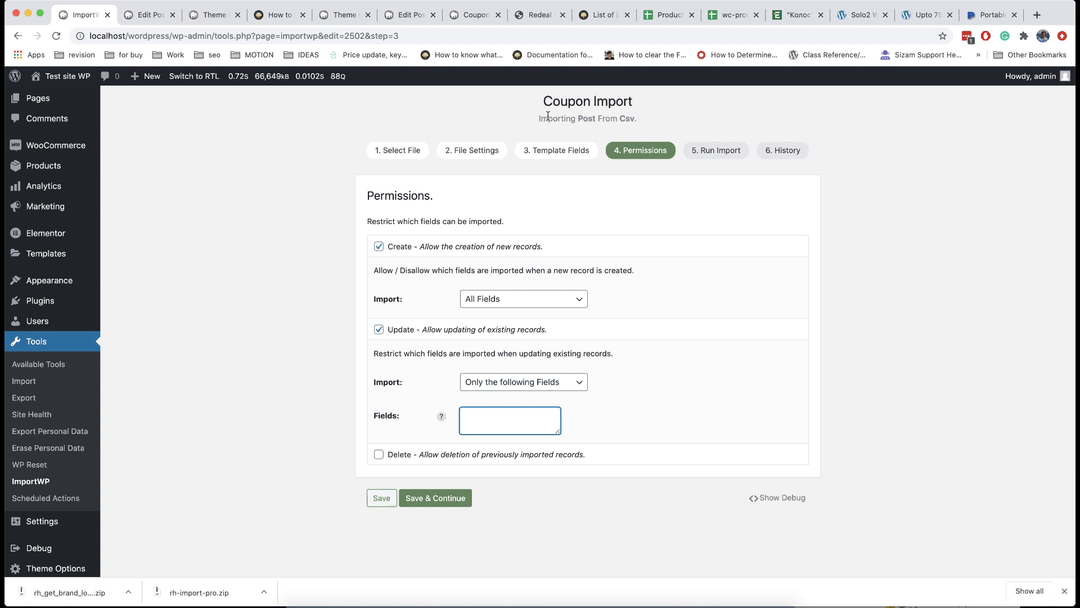
# Scroll the 'List of important meta fields' docs to the Post offer keys like rehub_offer_product_coupon
pyautogui.click(590, 16)
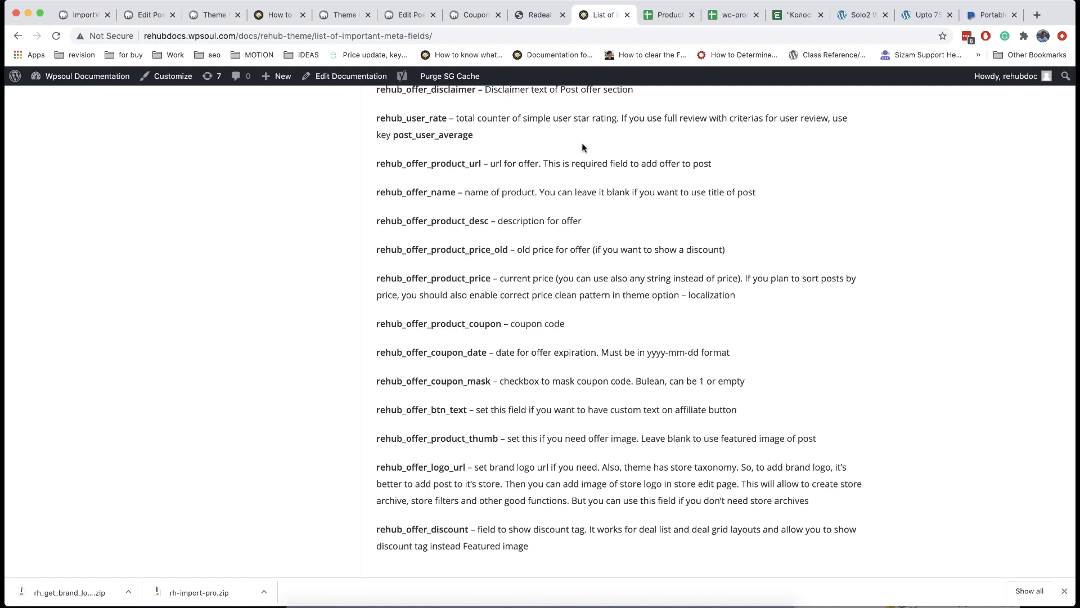
pyautogui.scroll(15, 578, 183)
pyautogui.scroll(-4, 578, 183)
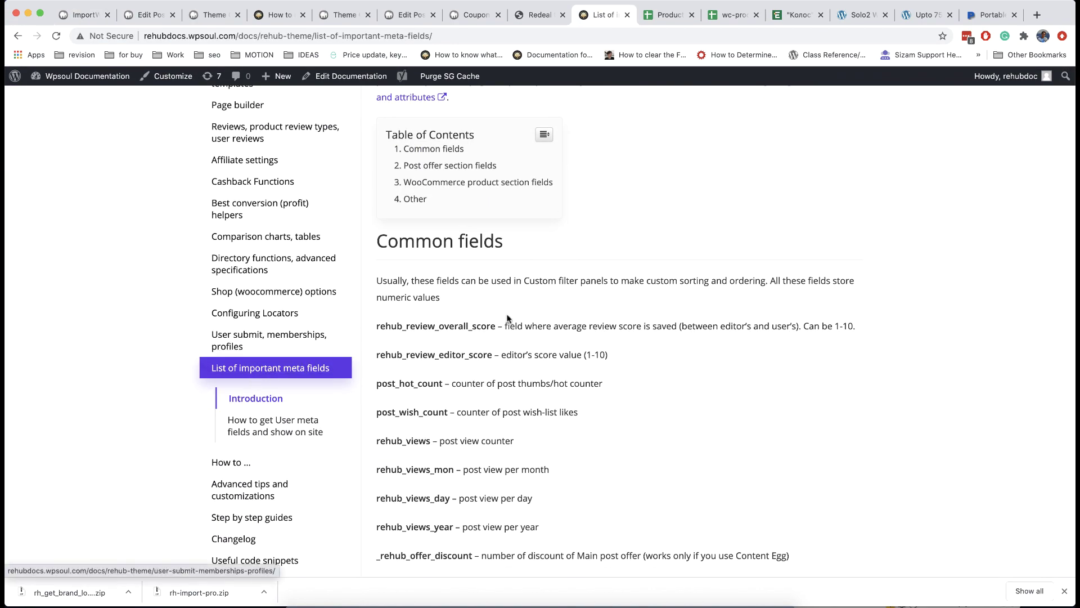
pyautogui.scroll(-5, 507, 318)
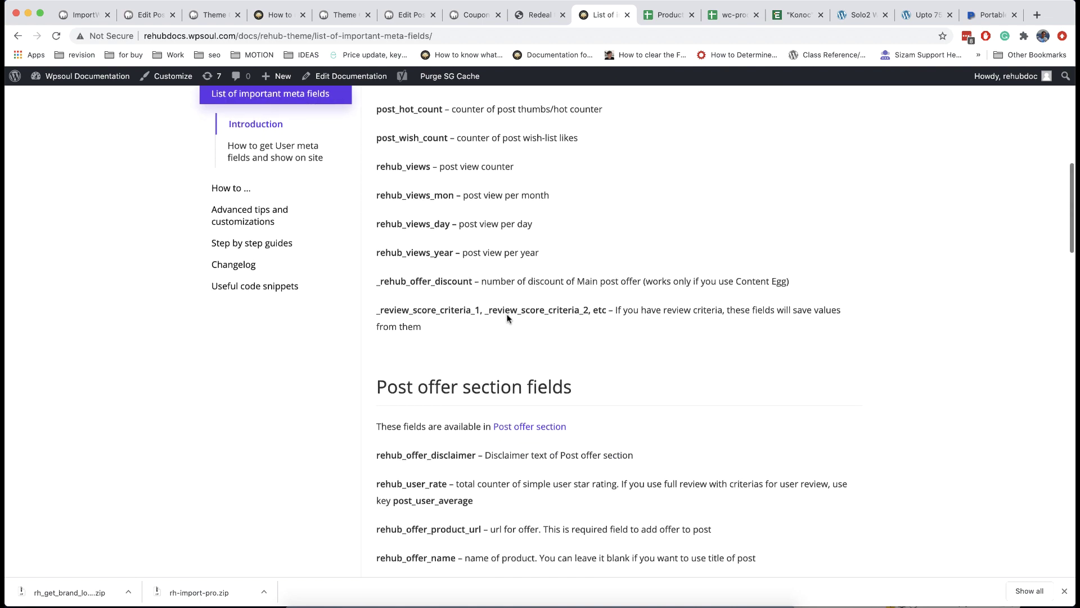
pyautogui.scroll(-5, 507, 318)
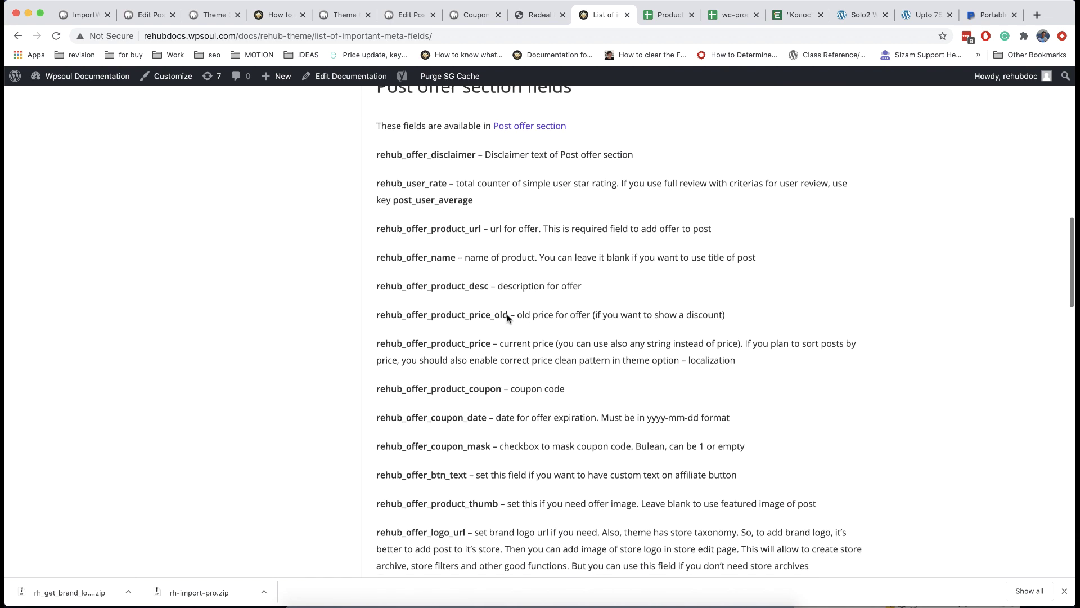
pyautogui.scroll(-1, 507, 319)
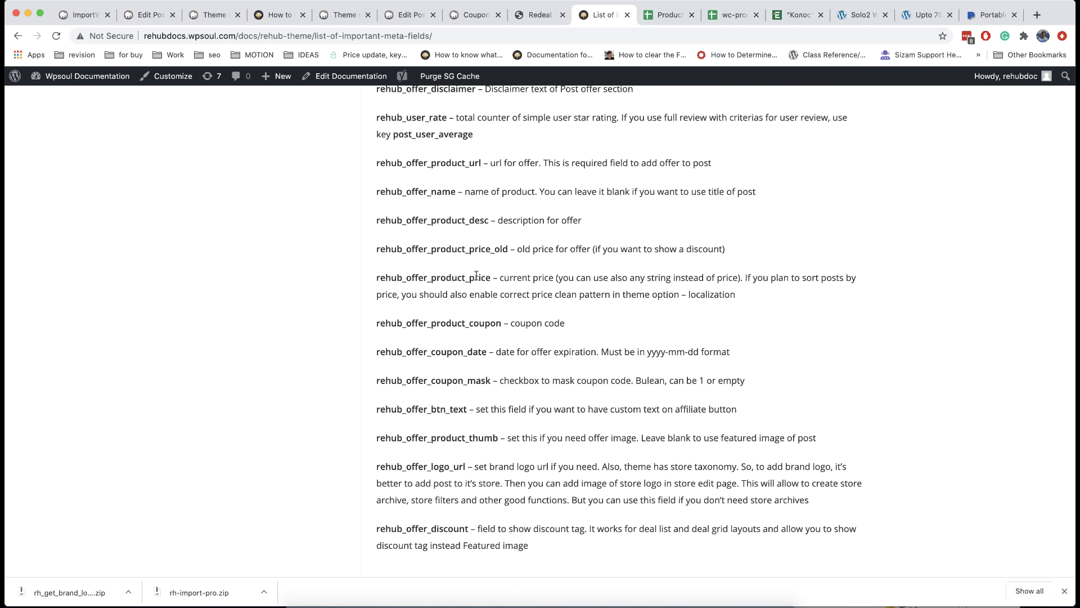
# Remove '*_price' from the allowed fields and set updates to import All Fields
pyautogui.press('super+1')
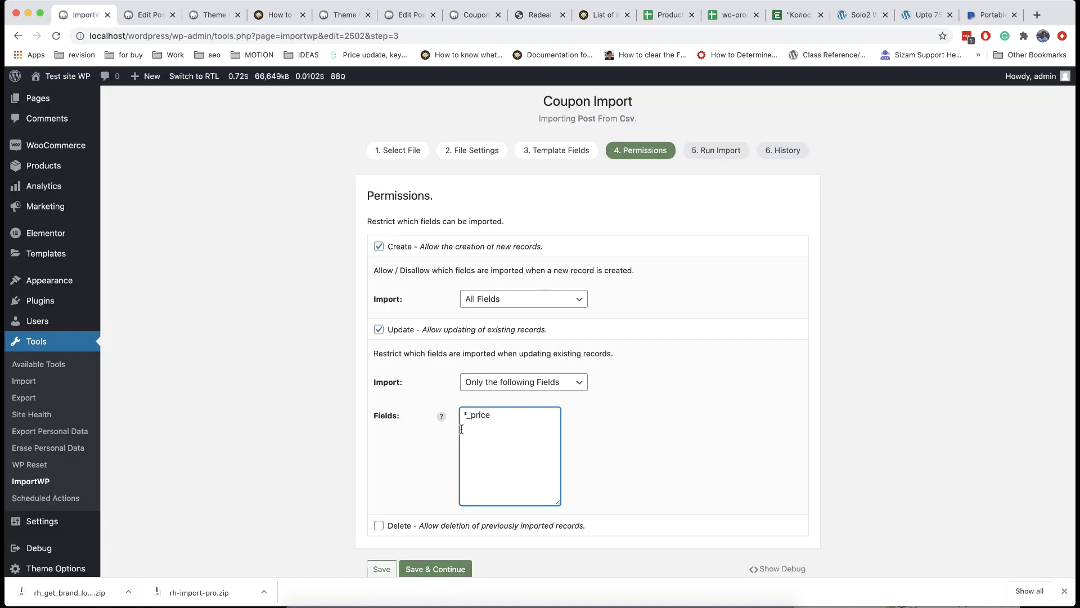
pyautogui.click(596, 449)
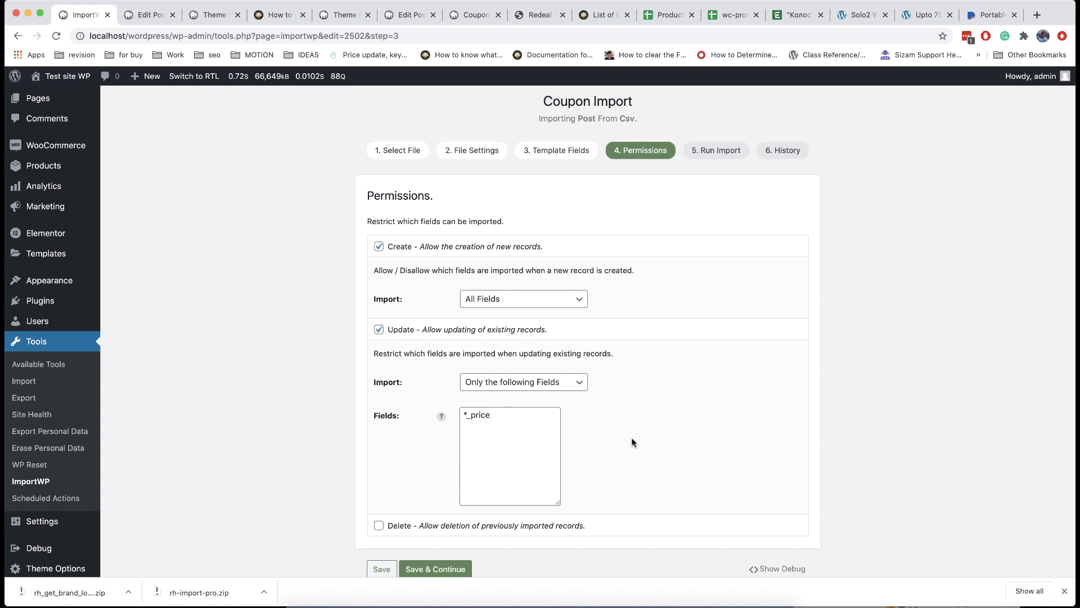
pyautogui.scroll(-1, 632, 442)
pyautogui.moveTo(504, 394); pyautogui.dragTo(460, 389)
pyautogui.press('BackSpace')
pyautogui.click(484, 356)
pyautogui.click(484, 344)
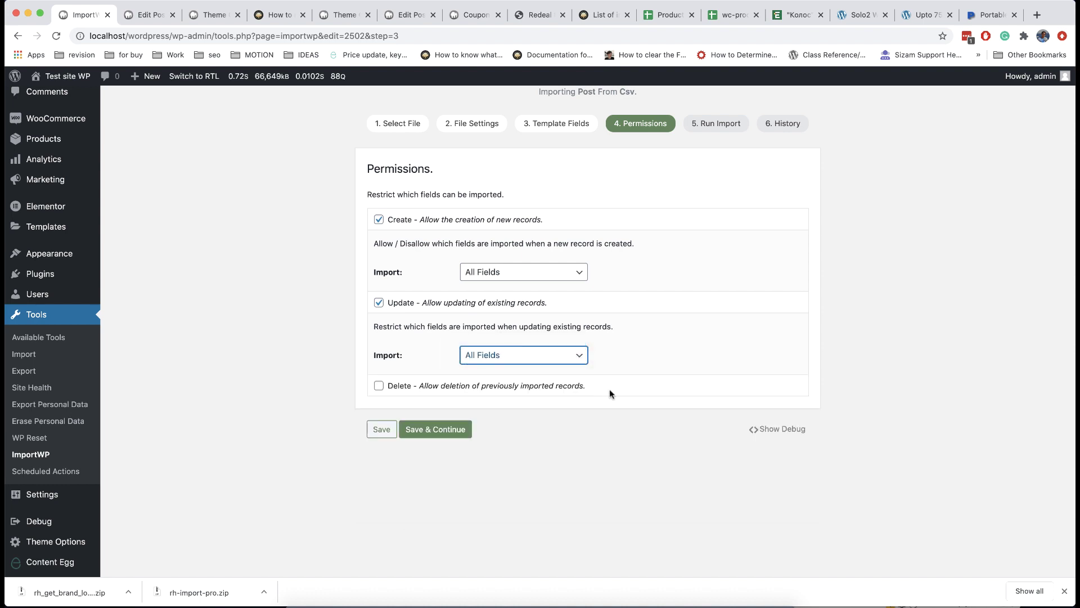
# Save the permissions and run Coupon Import now rather than on a schedule, inserting all 4 coupon posts
pyautogui.click(450, 429)
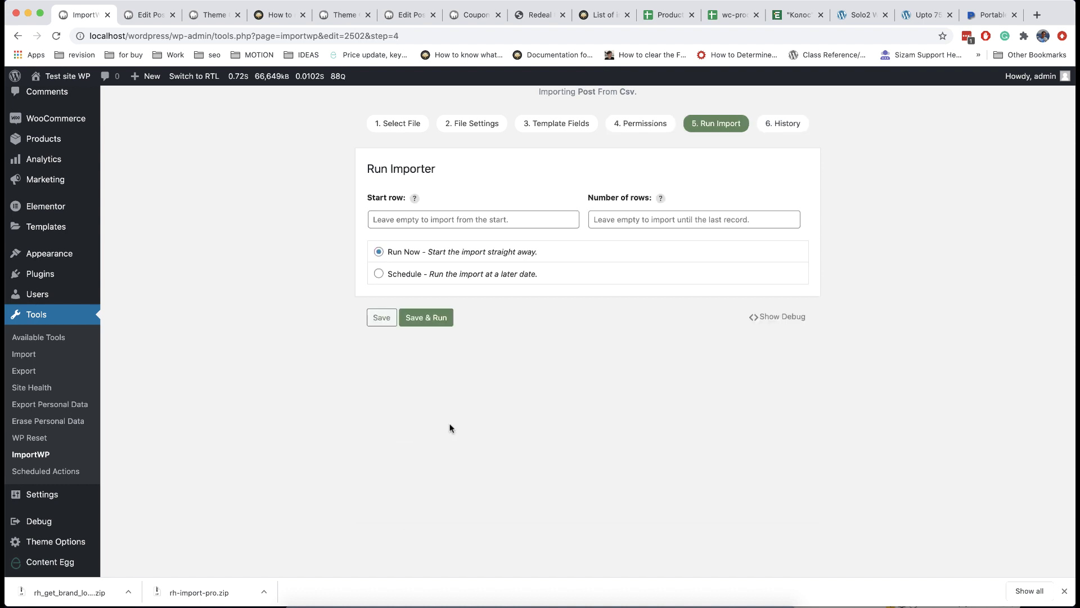
pyautogui.click(419, 280)
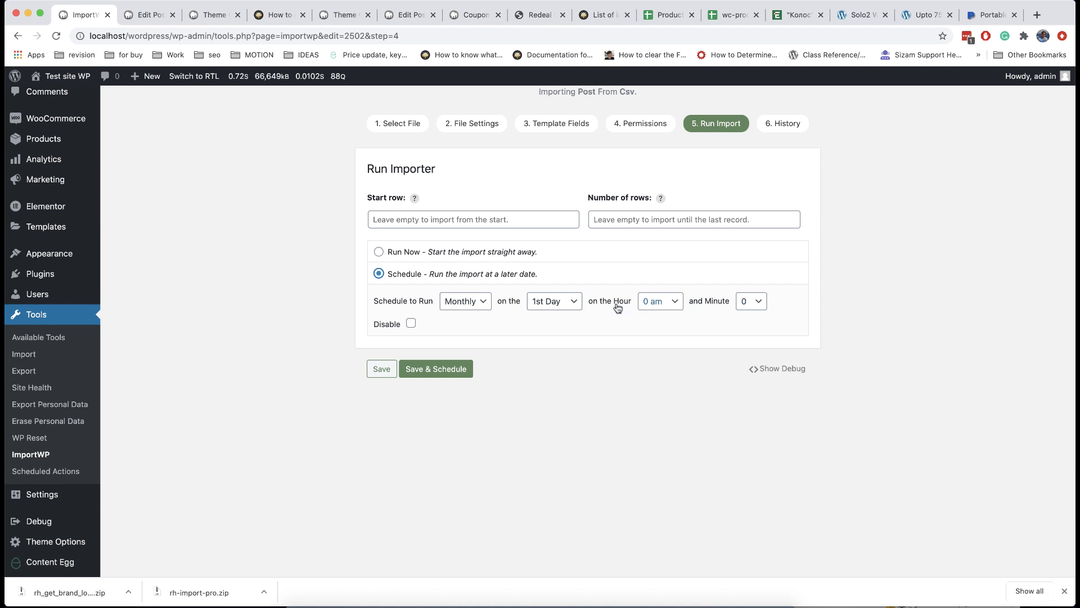
pyautogui.click(411, 254)
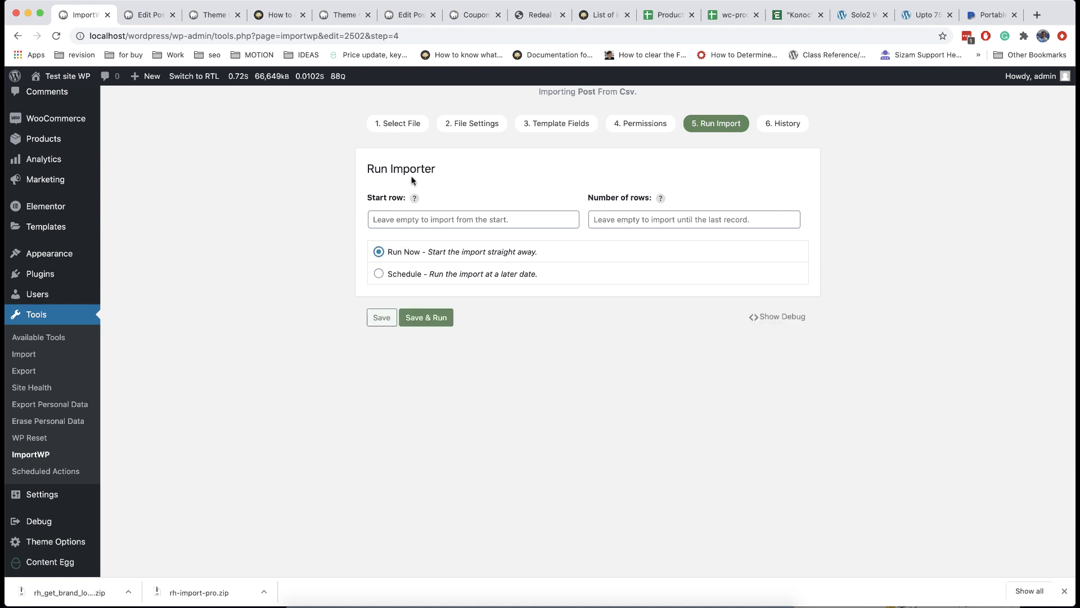
pyautogui.moveTo(415, 199)
pyautogui.moveTo(661, 200)
pyautogui.click(438, 318)
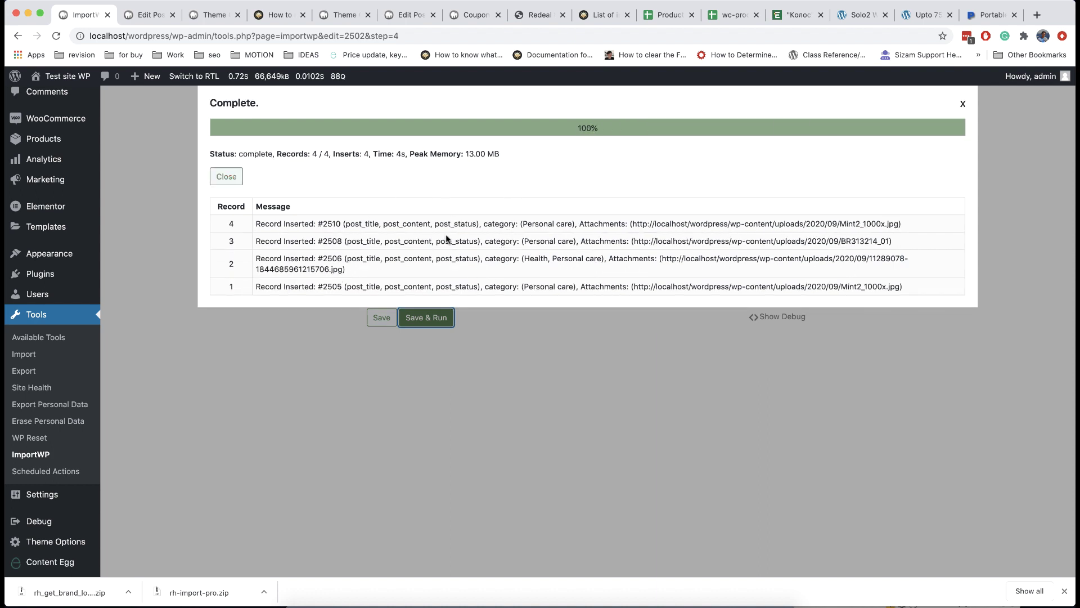
# Dismiss the import summary and open All Posts in a new browser tab
pyautogui.click(226, 177)
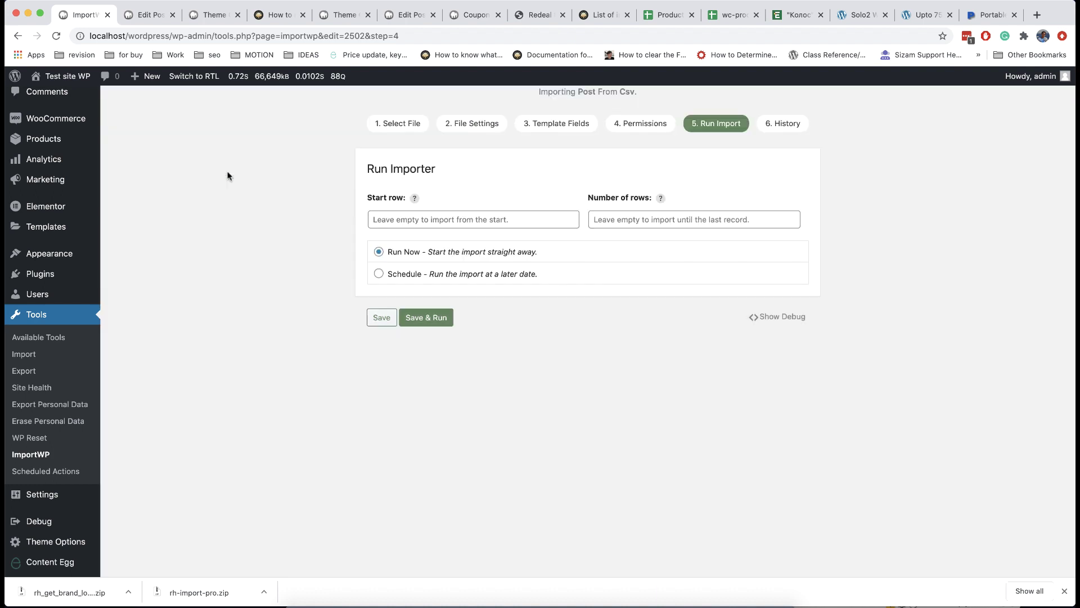
pyautogui.scroll(3, 210, 241)
pyautogui.moveTo(37, 149)
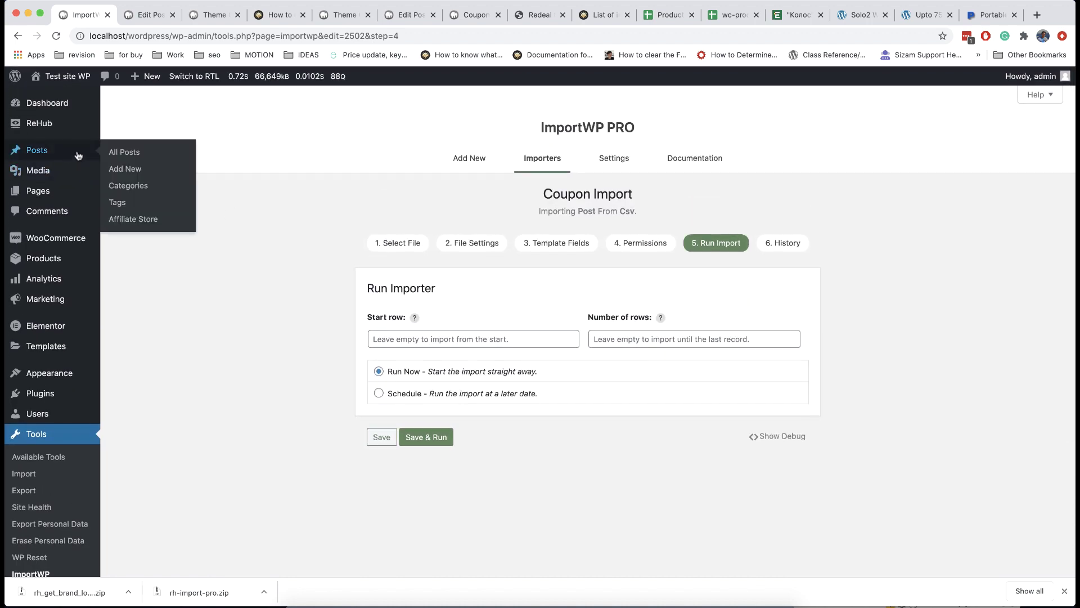
pyautogui.rightClick(118, 154)
pyautogui.click(128, 154)
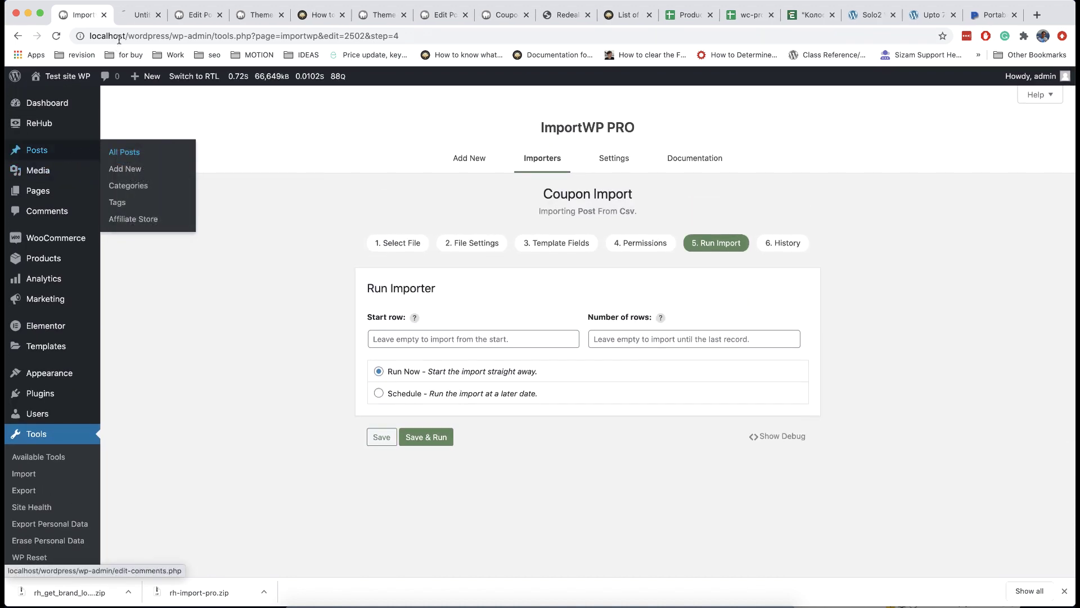
pyautogui.click(131, 14)
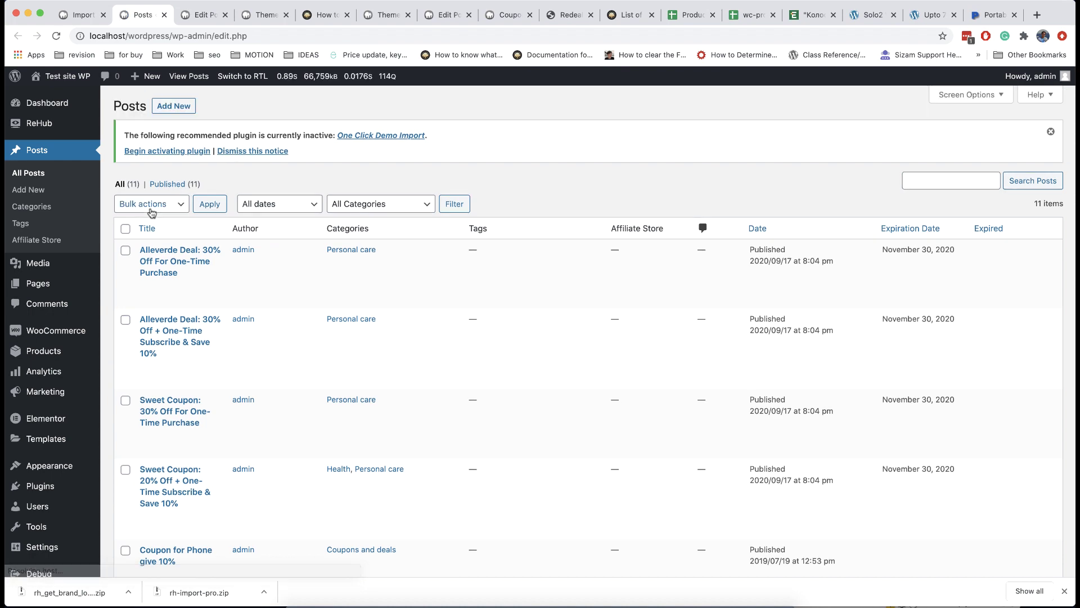
# Scroll the posts list down to the imported Sweet Coupon post
pyautogui.scroll(-3, 224, 298)
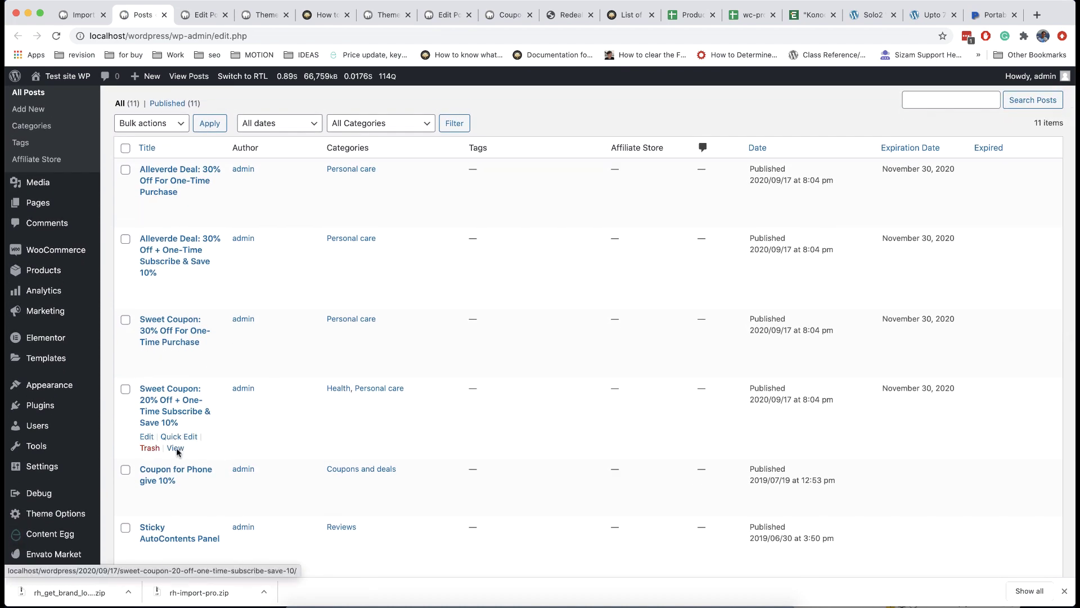
pyautogui.rightClick(184, 453)
pyautogui.press('Escape')
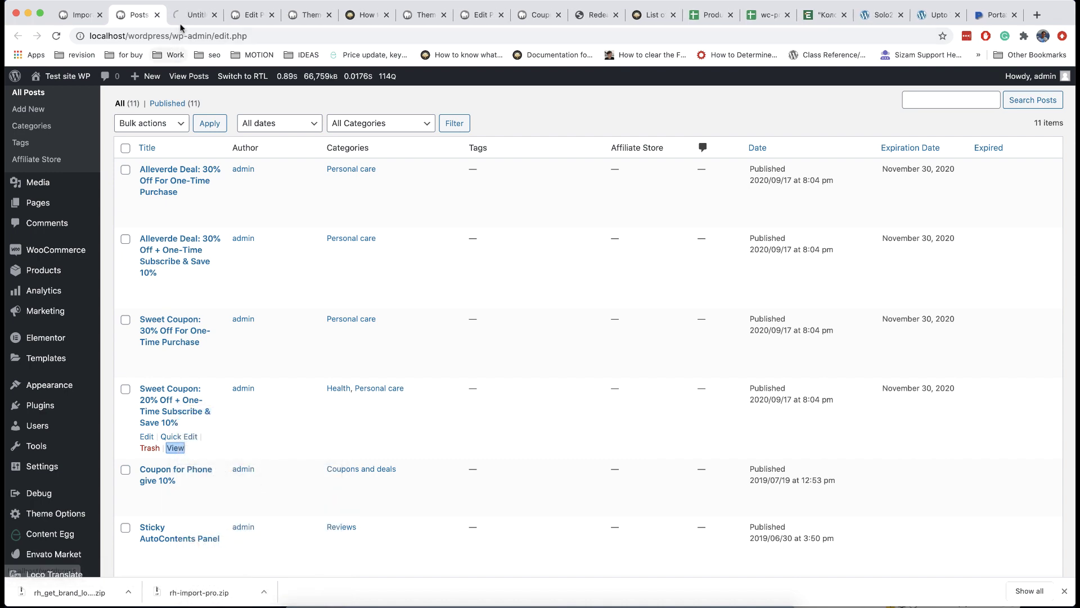
# On the Sweet Coupon 20% post page, reveal the REF20 coupon code and close the popup
pyautogui.hotkey('ctrl', 'Tab')
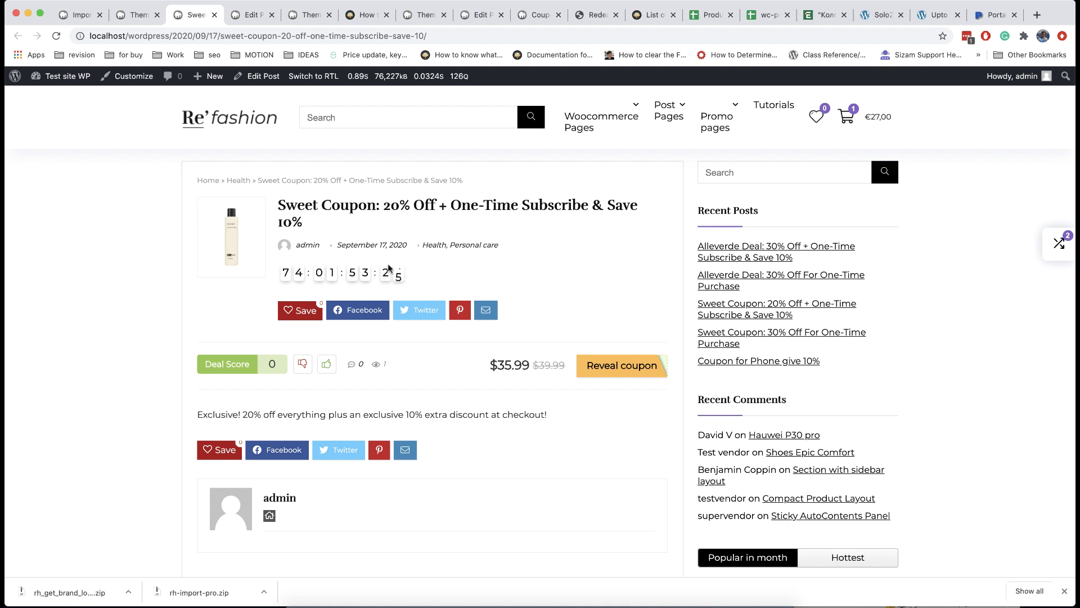
pyautogui.click(614, 371)
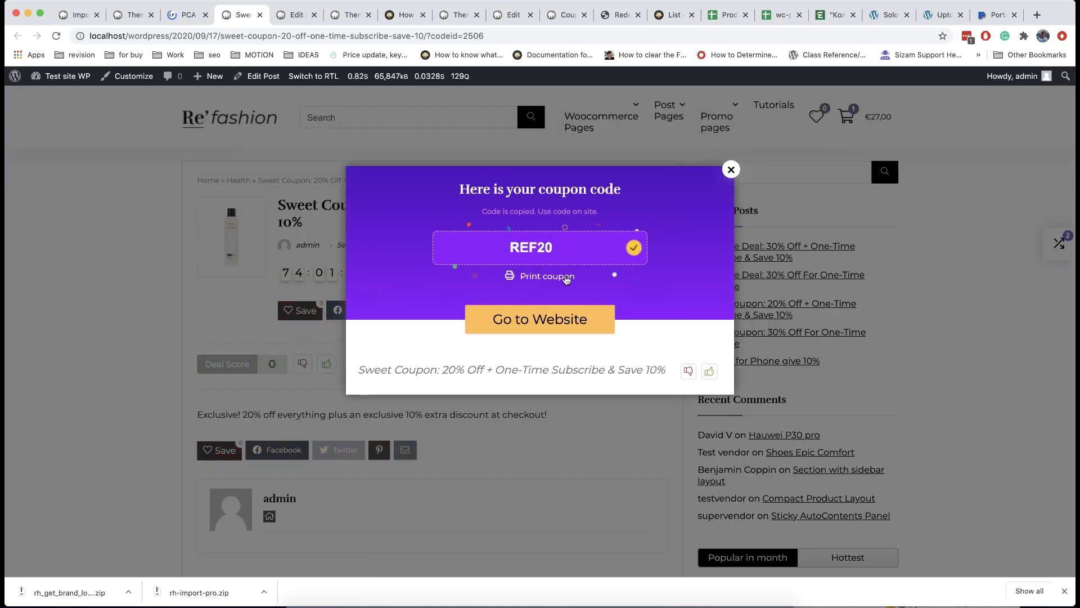
pyautogui.click(730, 170)
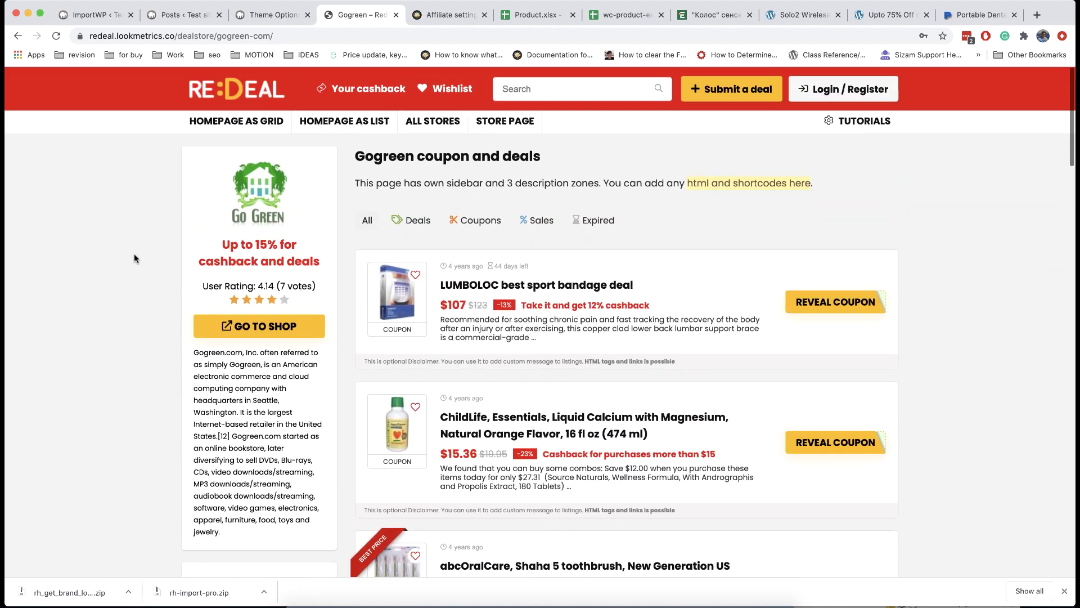
# In the affiliate settings docs, open the 'How to add Brand/Store archive page' article
pyautogui.click(444, 15)
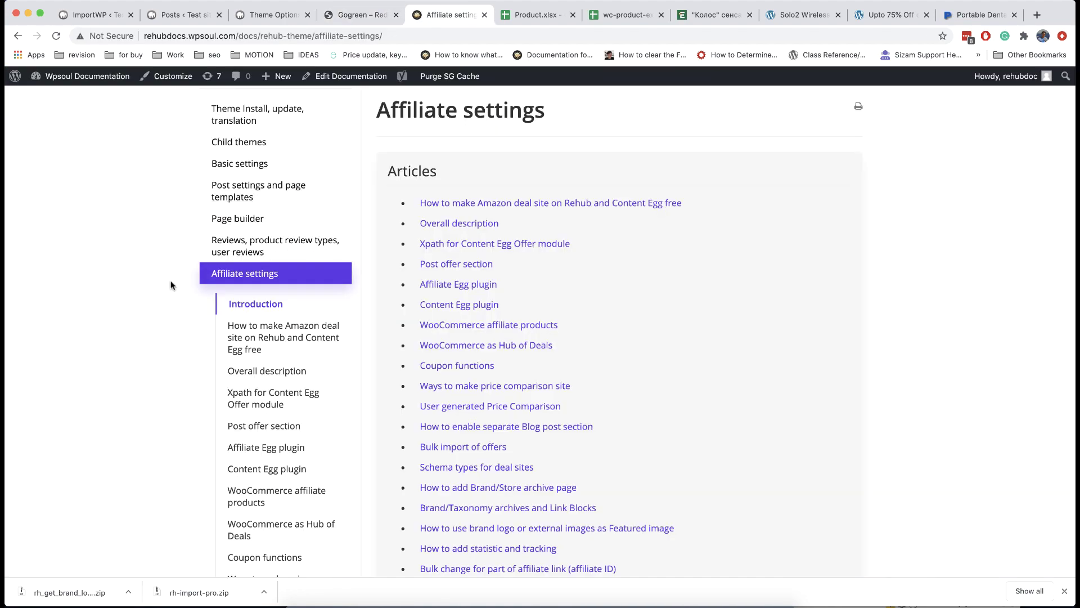
pyautogui.scroll(4, 172, 284)
pyautogui.scroll(-6, 172, 284)
pyautogui.scroll(-1, 172, 285)
pyautogui.click(490, 245)
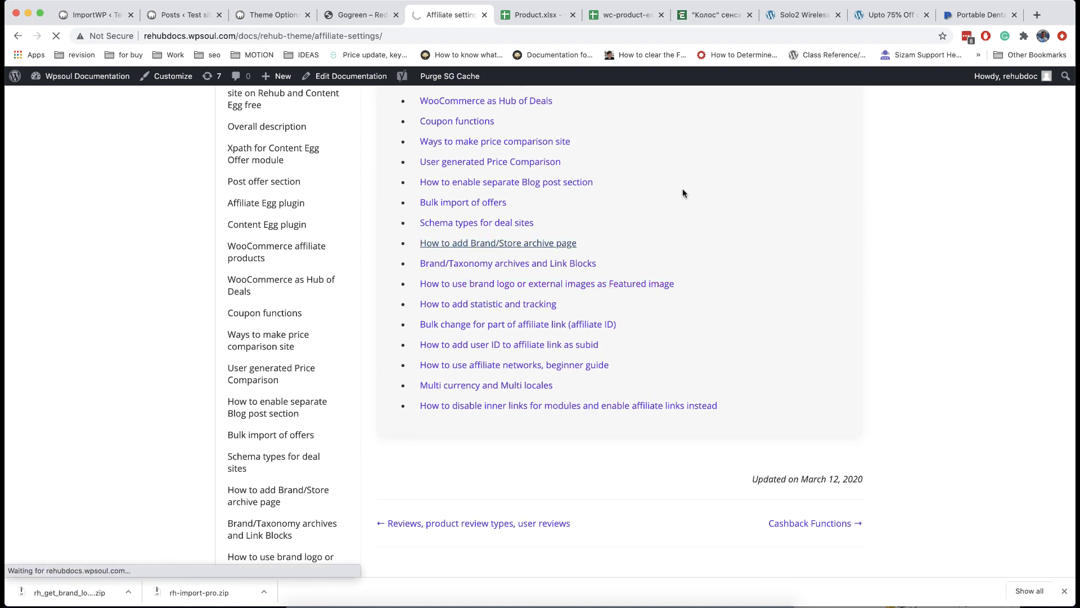
# Open the Brand/Taxonomy archives and Link Blocks article and skim its layouts and shortcodes
pyautogui.scroll(-6, 657, 266)
pyautogui.scroll(-2, 657, 271)
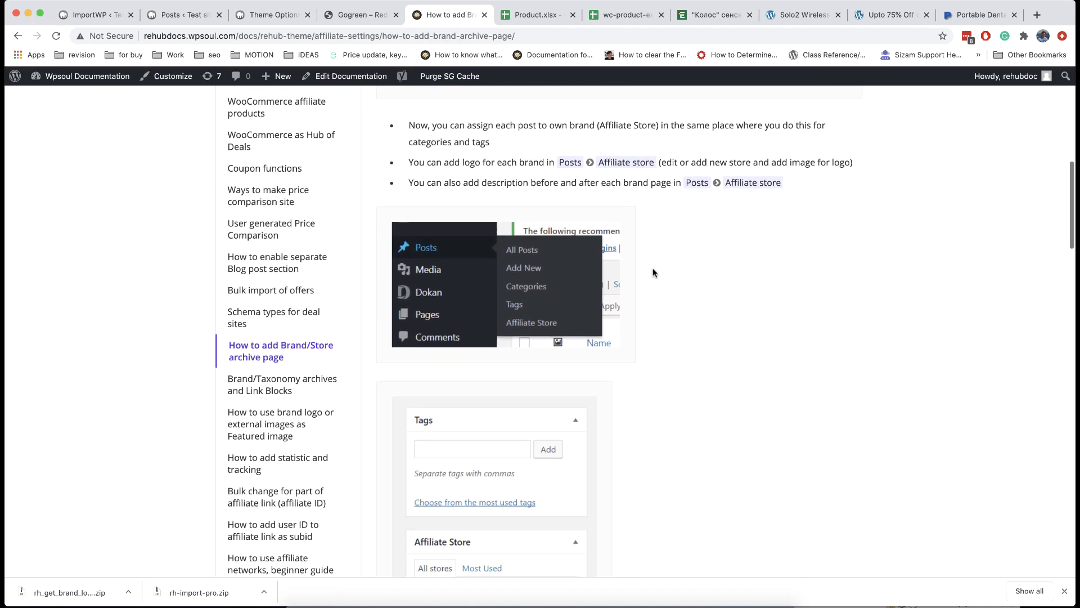
pyautogui.click(244, 378)
pyautogui.scroll(-12, 575, 354)
pyautogui.scroll(-19, 576, 355)
pyautogui.scroll(20, 575, 355)
pyautogui.scroll(5, 575, 354)
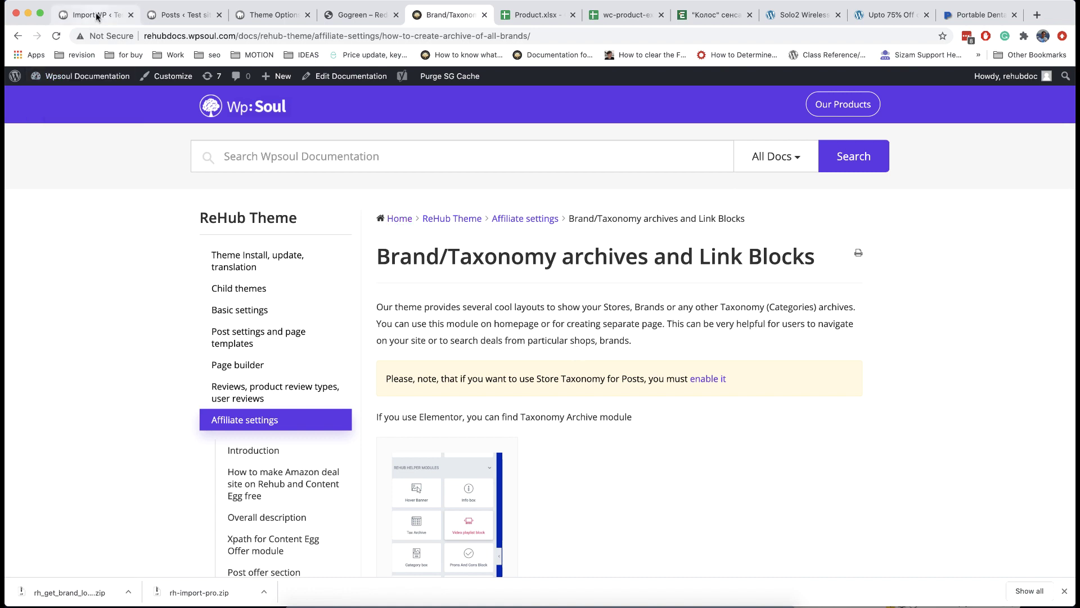
# Show the Affiliate section of Theme Options and scroll through its settings
pyautogui.click(250, 18)
pyautogui.scroll(2, 279, 312)
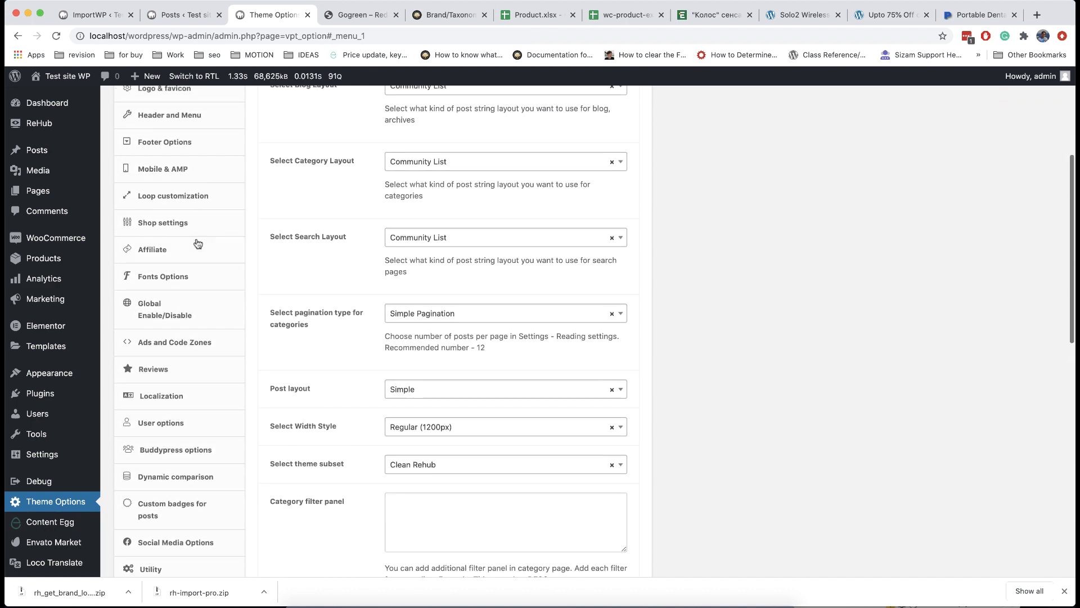
pyautogui.click(196, 243)
pyautogui.scroll(-7, 453, 291)
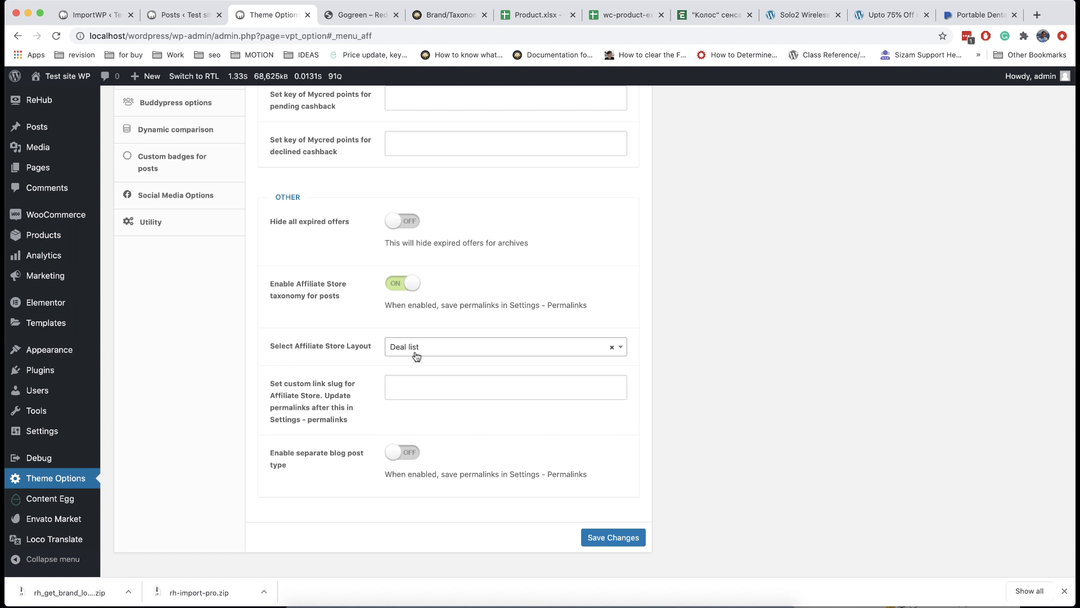
pyautogui.scroll(-1, 276, 440)
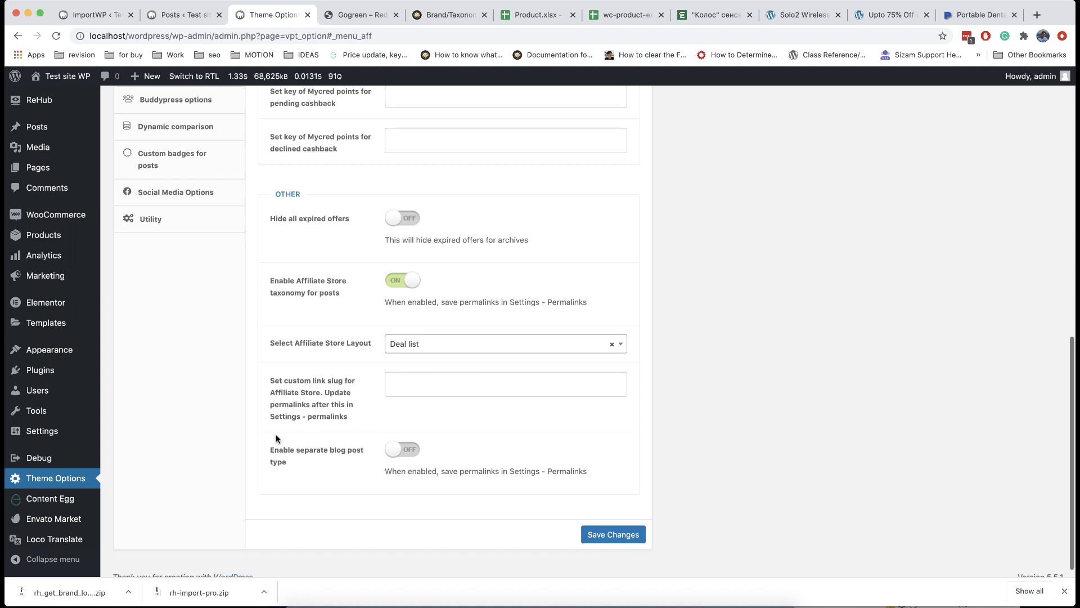
pyautogui.moveTo(60, 439)
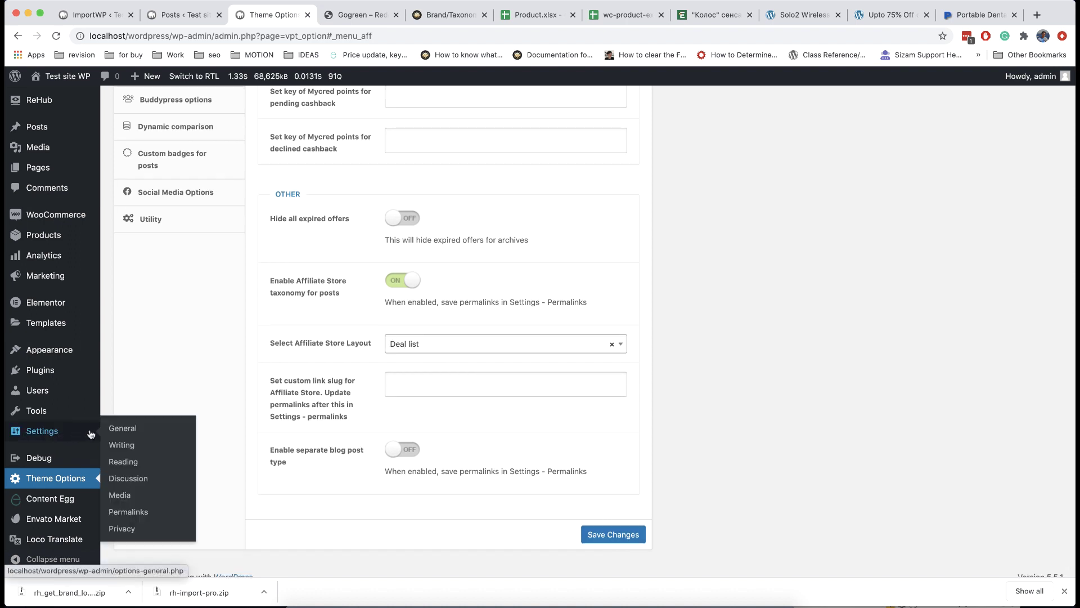
# Set permalinks to the Post name structure and save the change
pyautogui.click(137, 513)
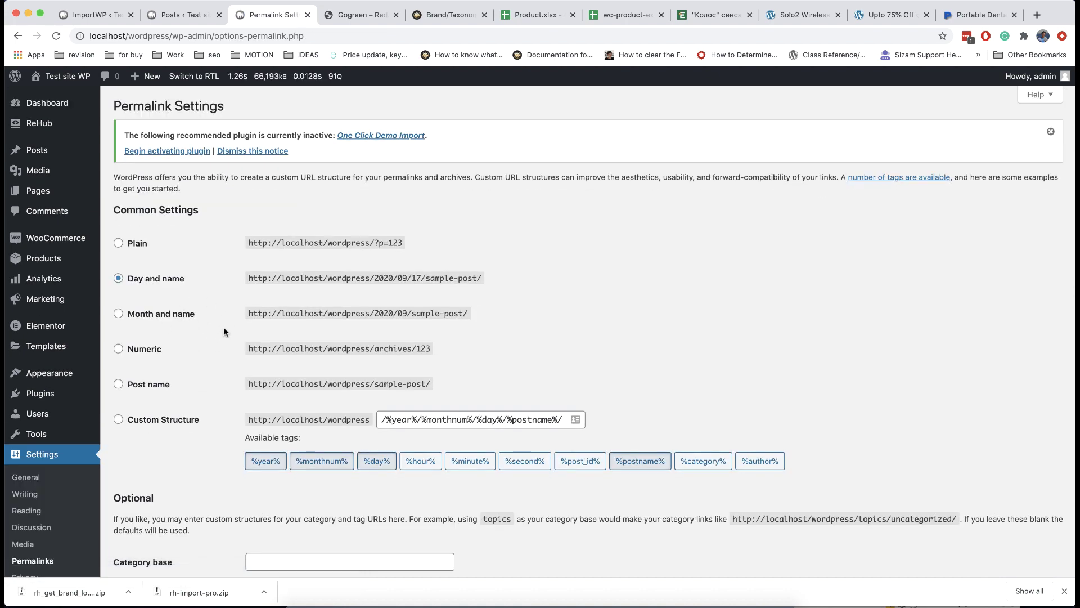
pyautogui.click(162, 387)
pyautogui.scroll(-10, 211, 292)
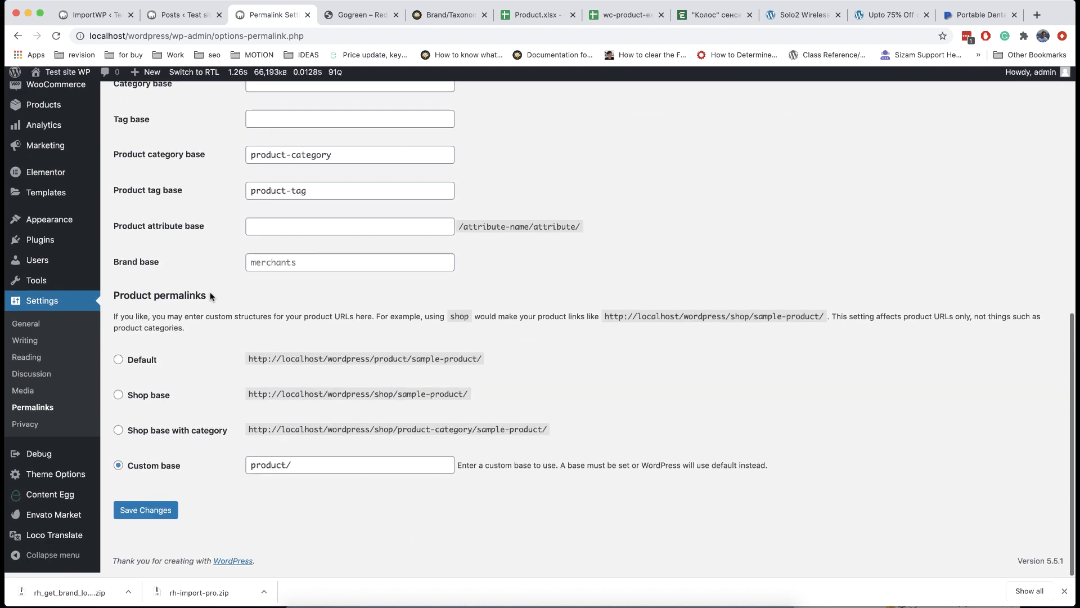
pyautogui.click(150, 513)
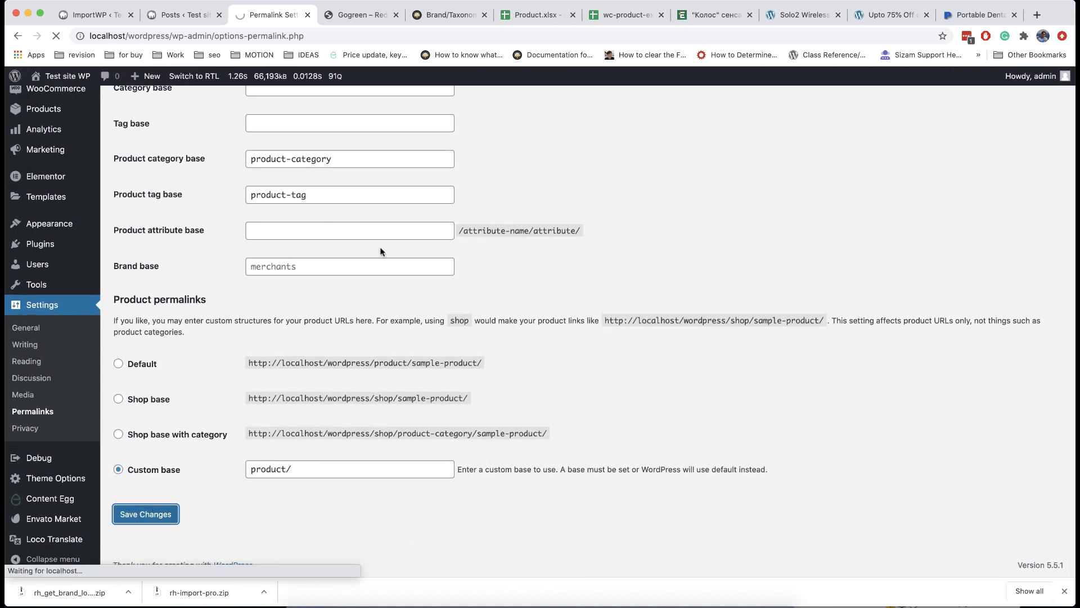
pyautogui.press('super+1')
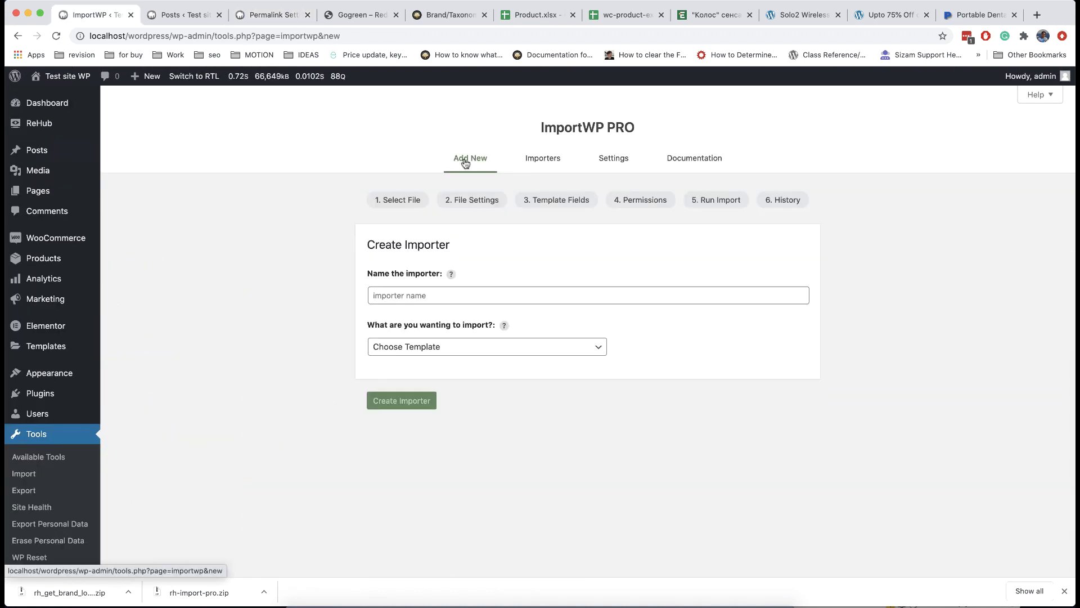
# Create a 'Deal stores' importer that imports Term entries into the dealstore taxonomy
pyautogui.click(466, 294)
pyautogui.write('Ta')
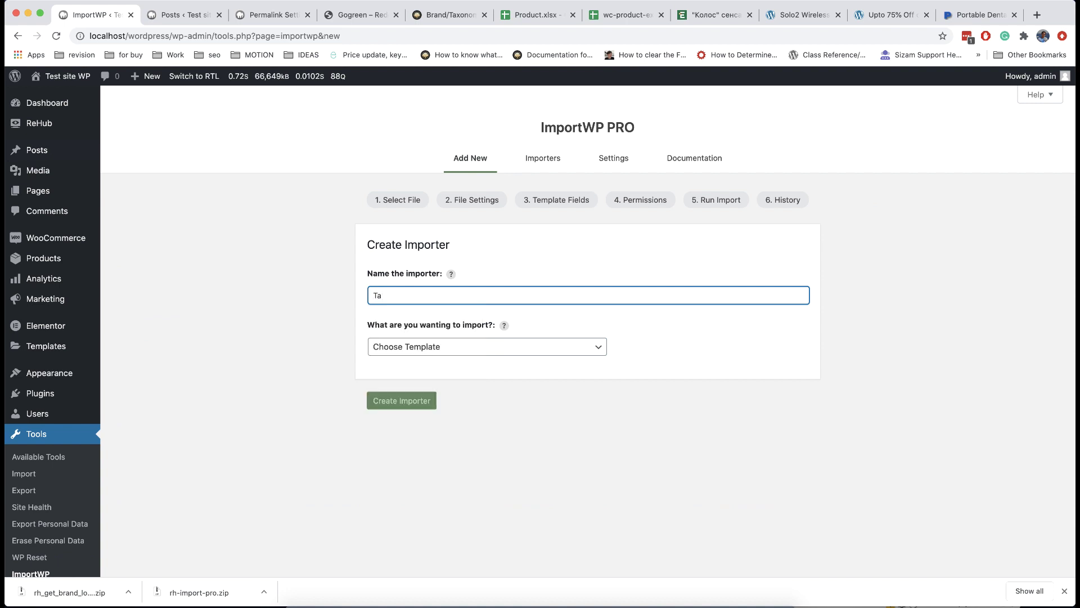
pyautogui.press('BackSpace')
pyautogui.press('BackSpace')
pyautogui.write('Deal')
pyautogui.click(472, 346)
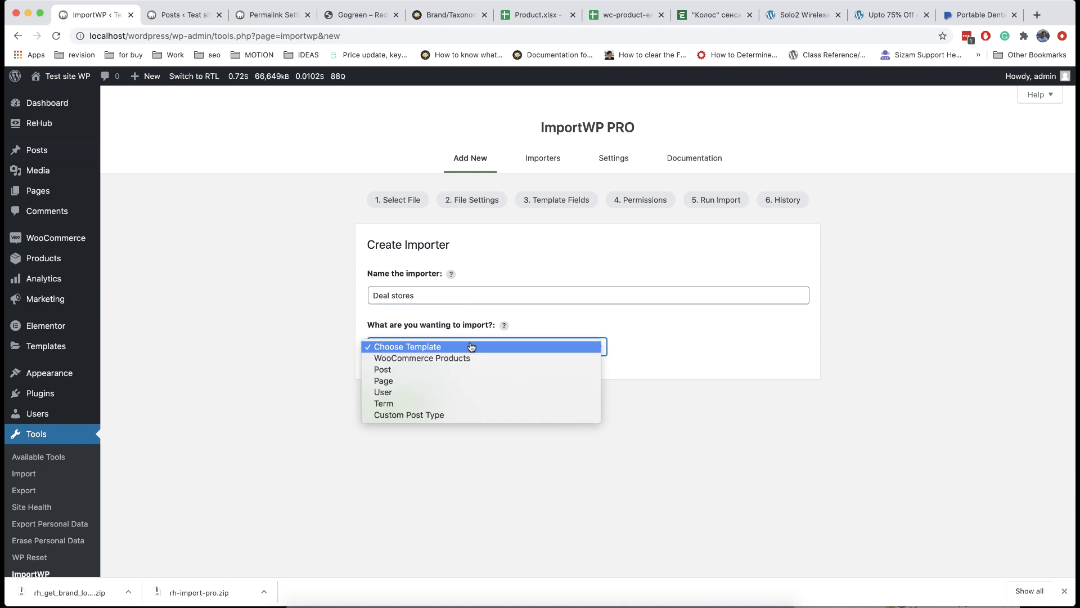
pyautogui.click(399, 404)
pyautogui.click(426, 400)
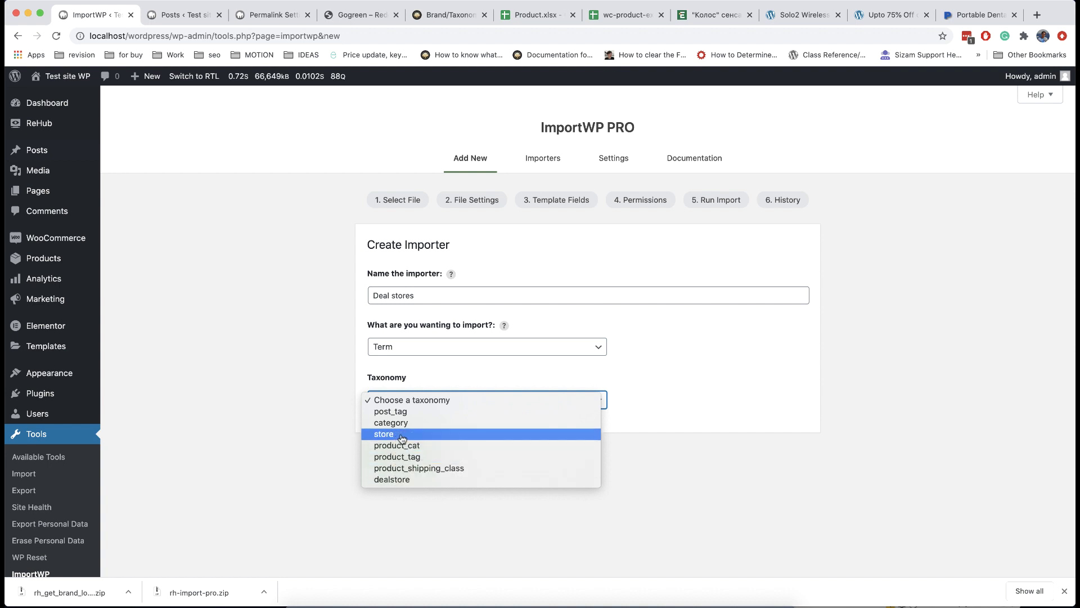
pyautogui.click(403, 479)
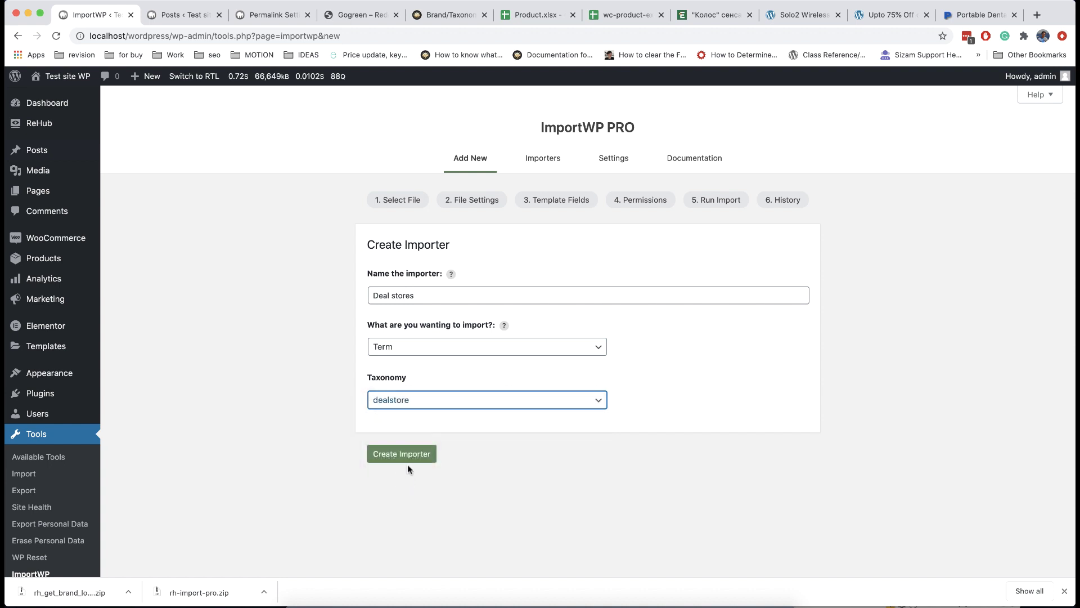
pyautogui.click(416, 459)
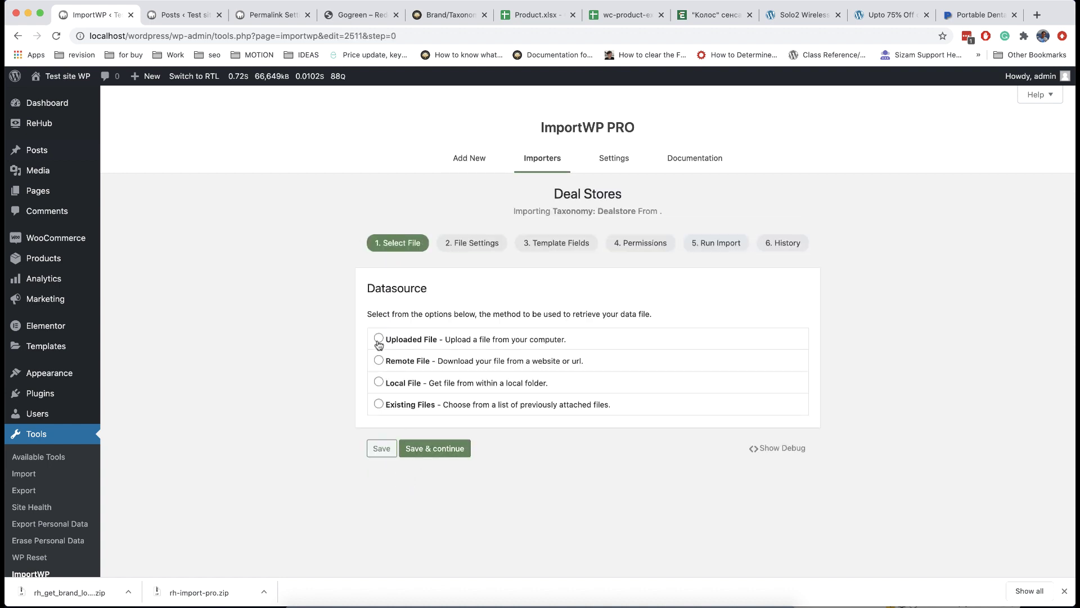
# Upload 'Product.xlsx - simple test 1.csv' as the Deal Stores importer's data file
pyautogui.click(378, 340)
pyautogui.click(483, 363)
pyautogui.scroll(-5, 544, 210)
pyautogui.scroll(-5, 543, 207)
pyautogui.scroll(-5, 543, 208)
pyautogui.scroll(8, 543, 209)
pyautogui.scroll(6, 543, 207)
pyautogui.click(433, 163)
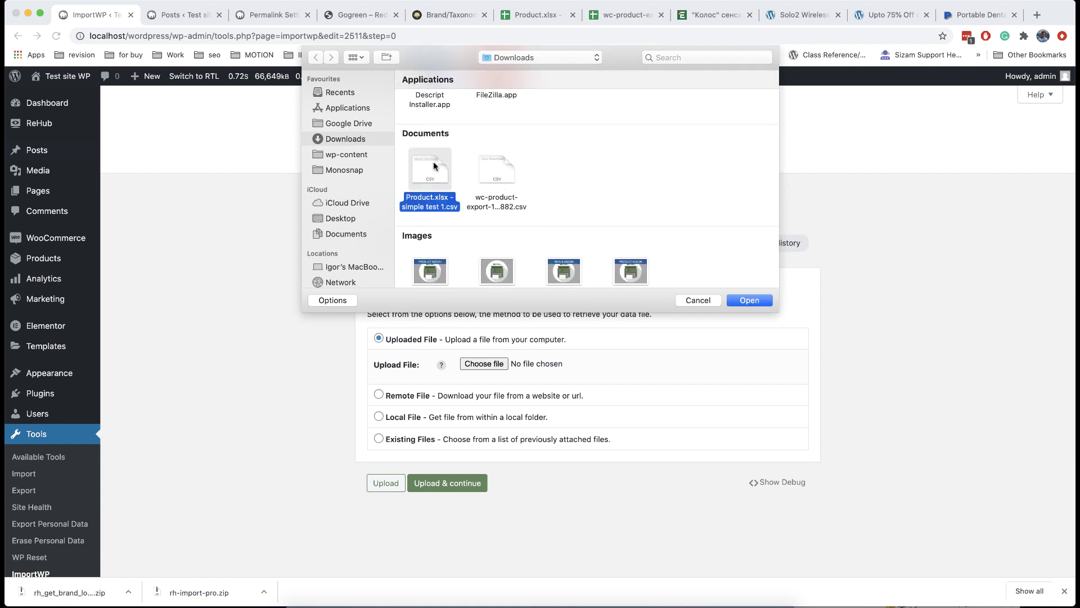
pyautogui.click(760, 300)
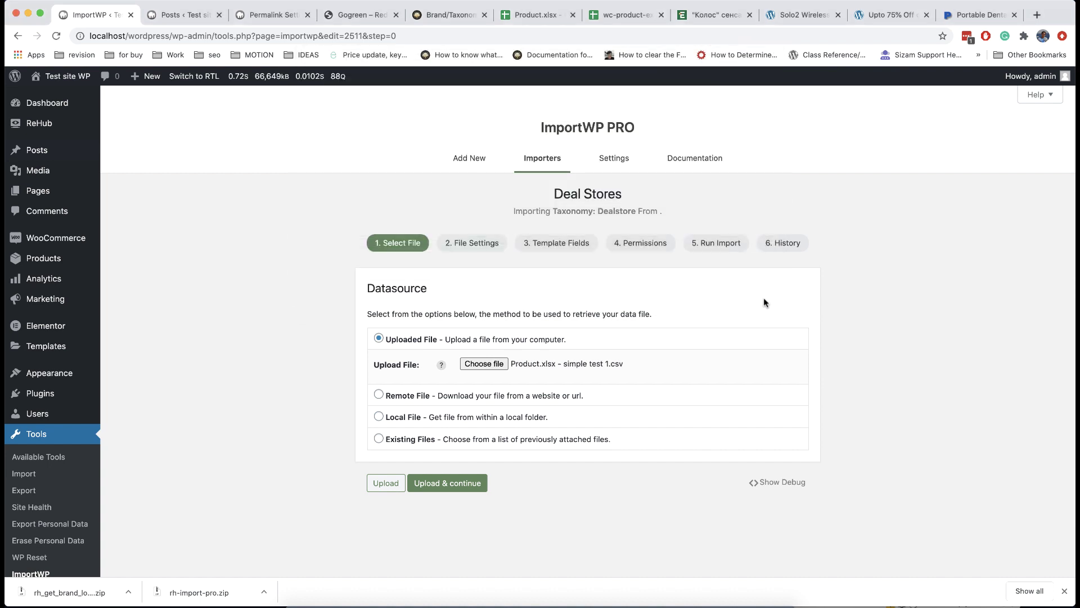
pyautogui.click(479, 483)
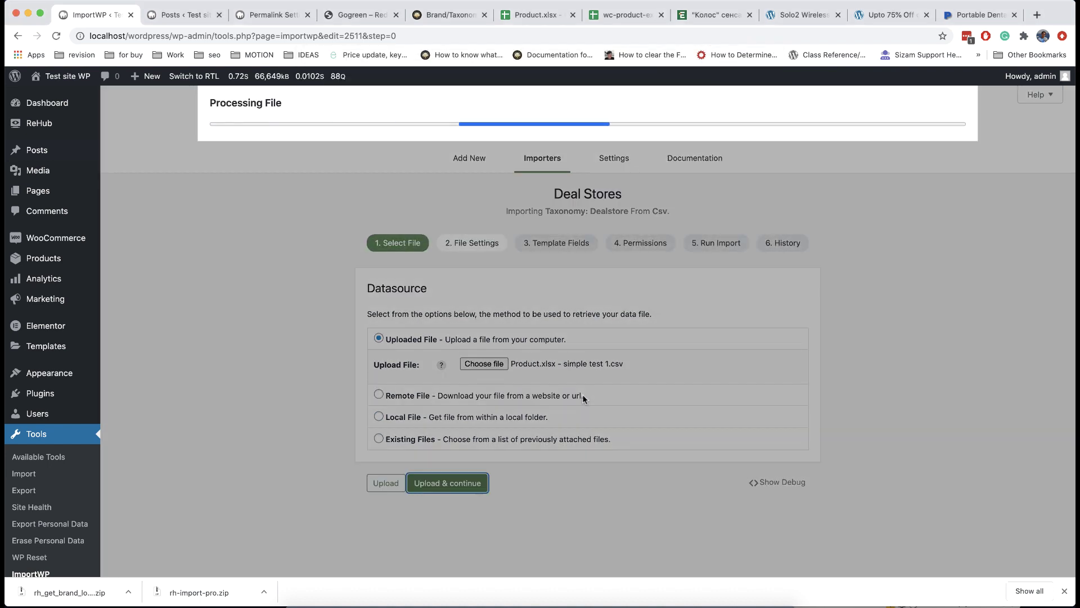
pyautogui.scroll(-1, 562, 425)
pyautogui.scroll(-3, 562, 431)
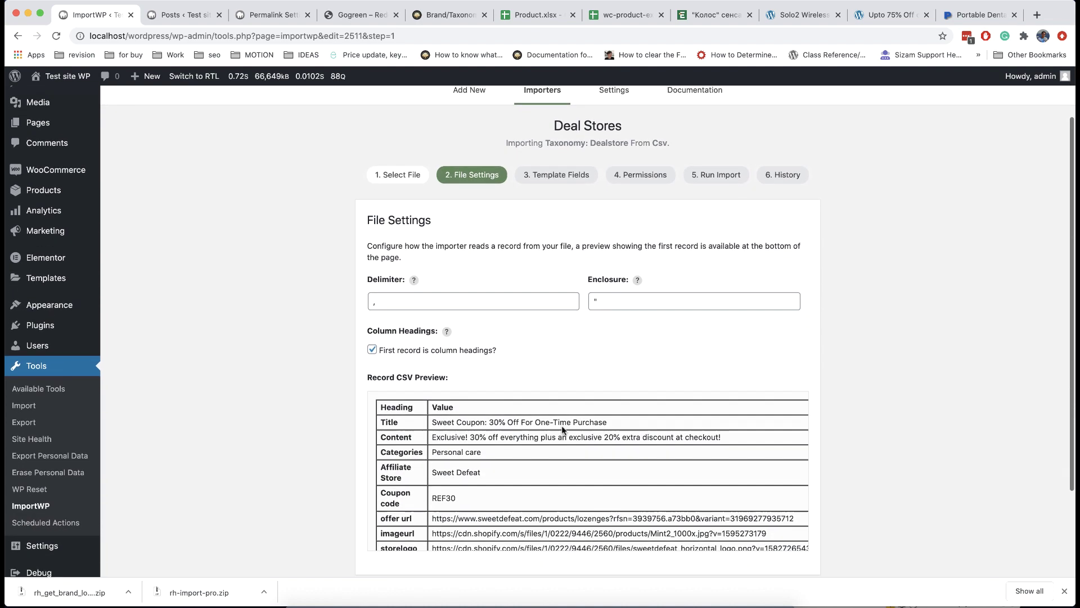
# Map Term Name to the Affiliate Store column {3}, previewing Sweet Defeat
pyautogui.click(459, 481)
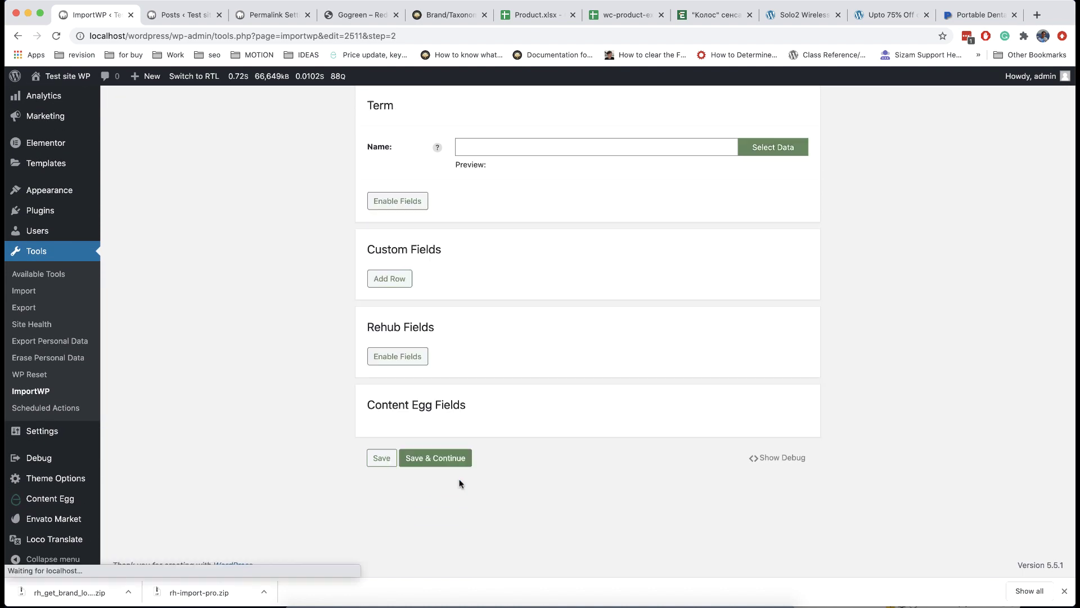
pyautogui.scroll(2, 541, 351)
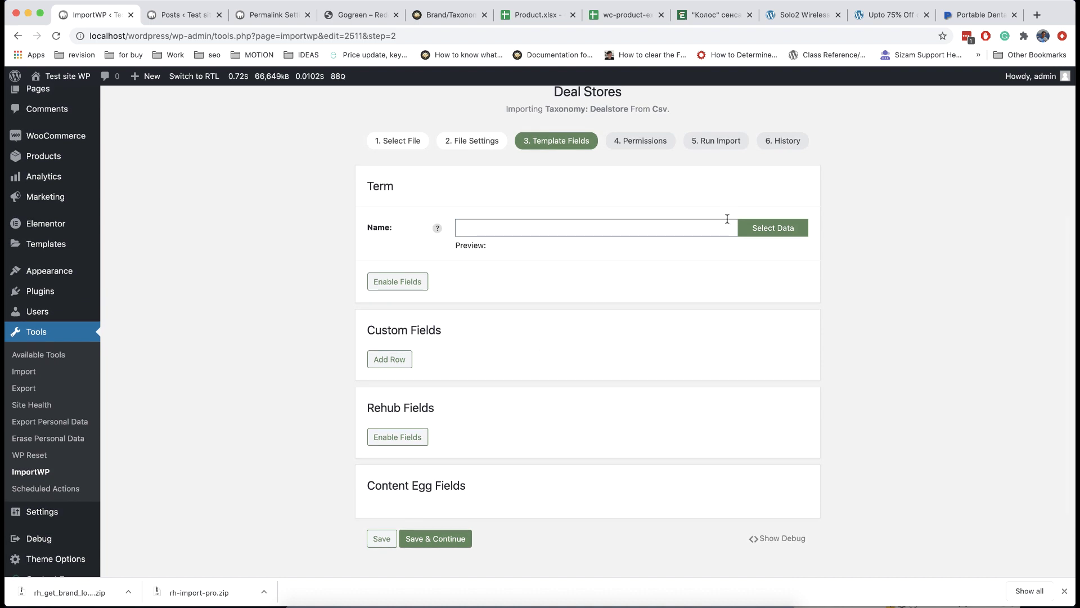
pyautogui.click(744, 226)
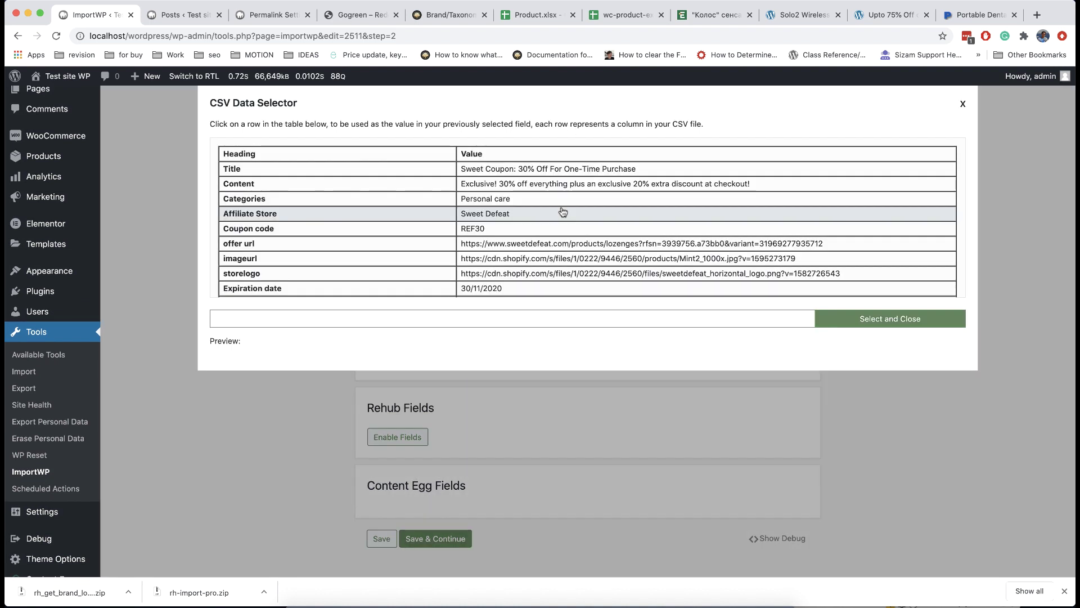
pyautogui.click(509, 216)
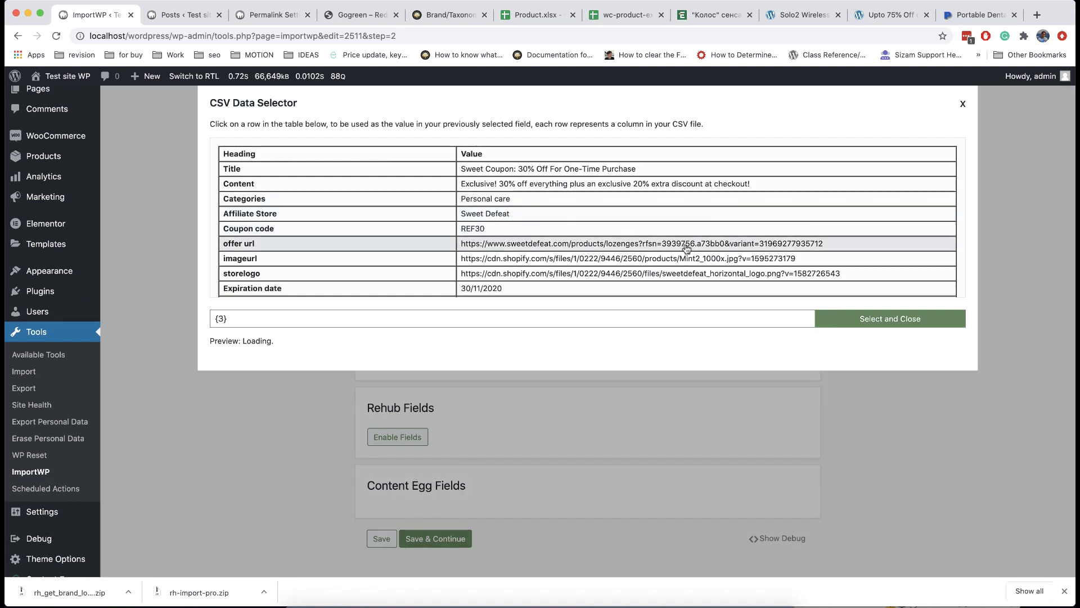
pyautogui.click(860, 326)
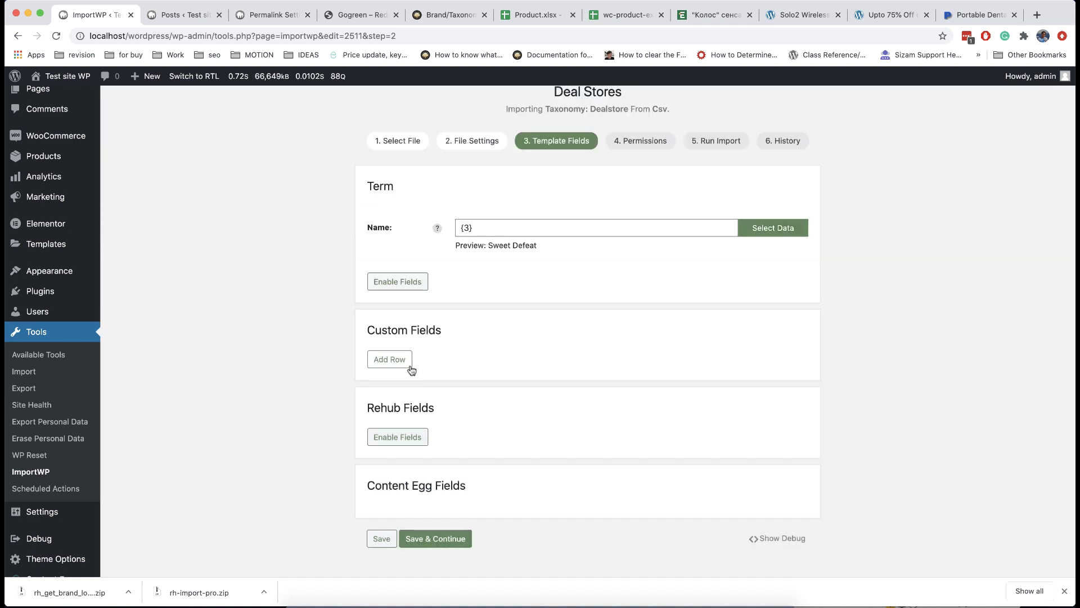
# Look through the Rehub Enable Fields list, then close it without changes
pyautogui.scroll(-1, 444, 369)
pyautogui.scroll(-1, 444, 370)
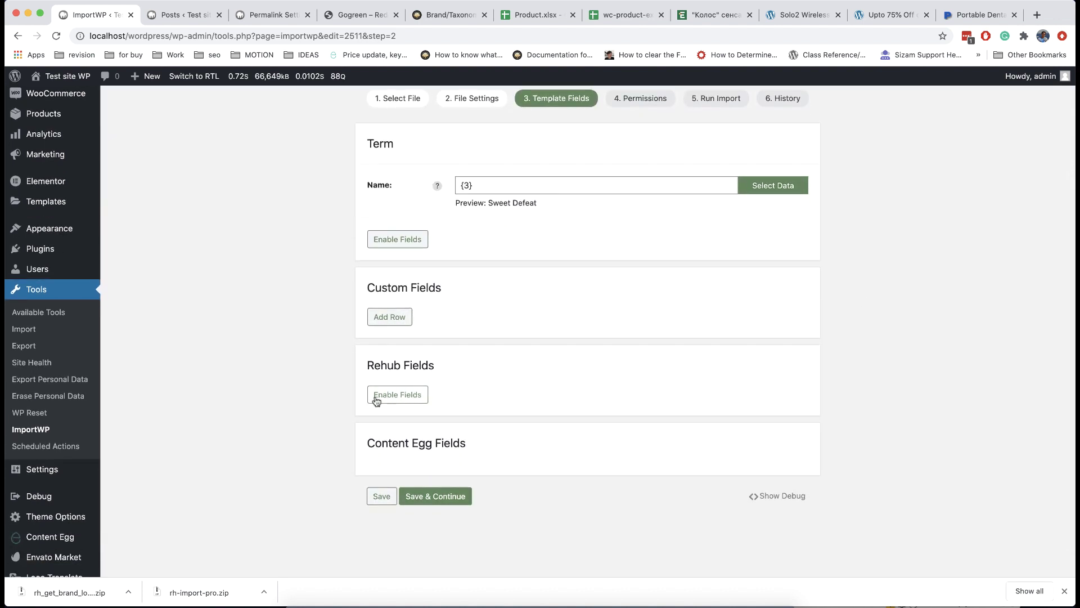
pyautogui.click(402, 396)
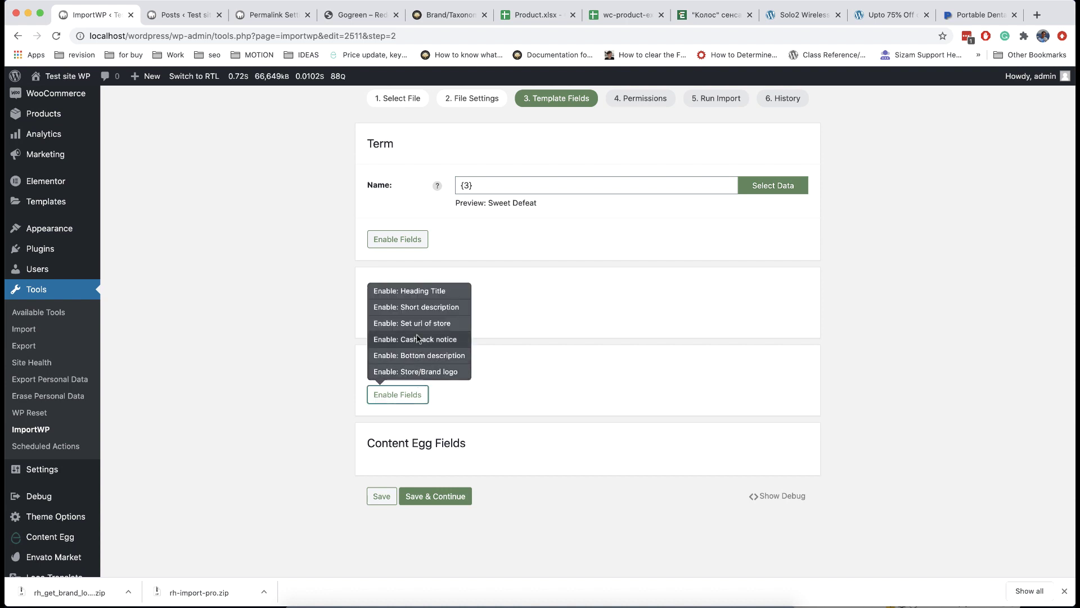
pyautogui.click(297, 350)
pyautogui.scroll(5, 292, 366)
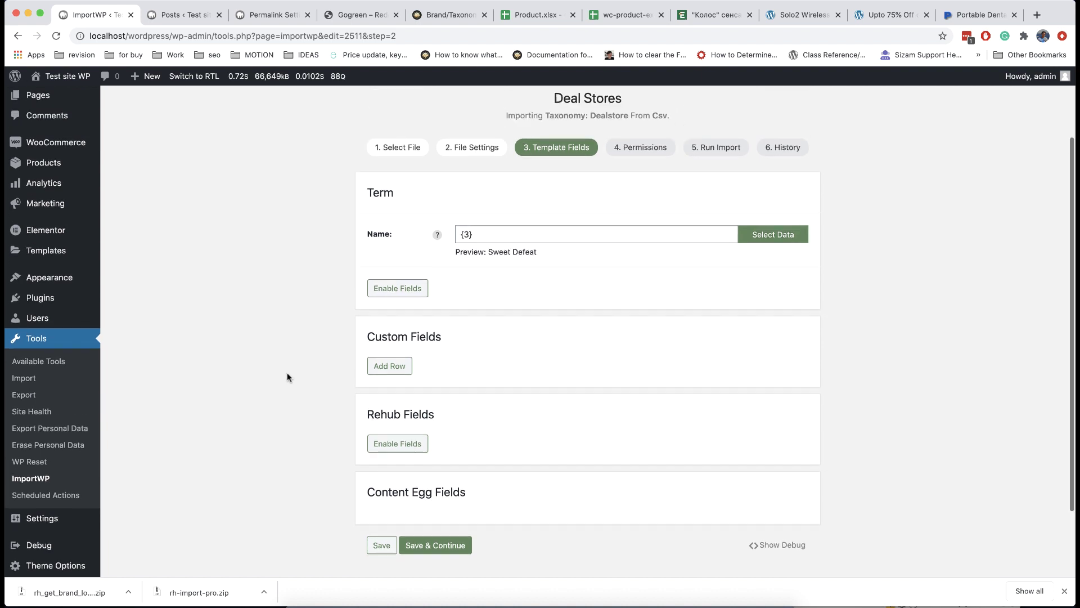
# Open the Affiliate Store list in a new browser tab
pyautogui.moveTo(86, 239)
pyautogui.moveTo(37, 149)
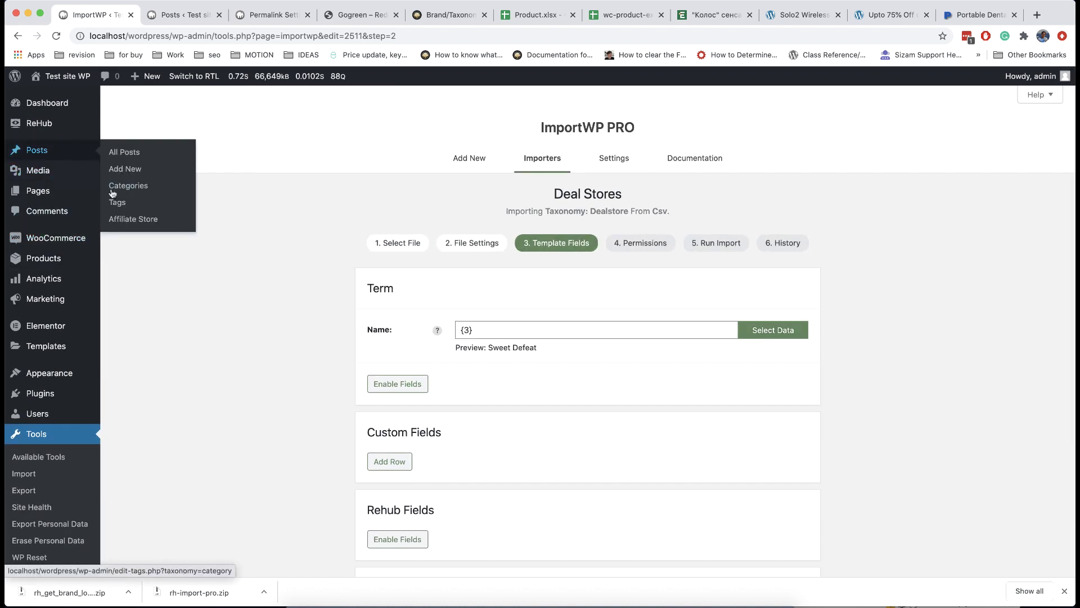
pyautogui.rightClick(128, 221)
pyautogui.click(182, 225)
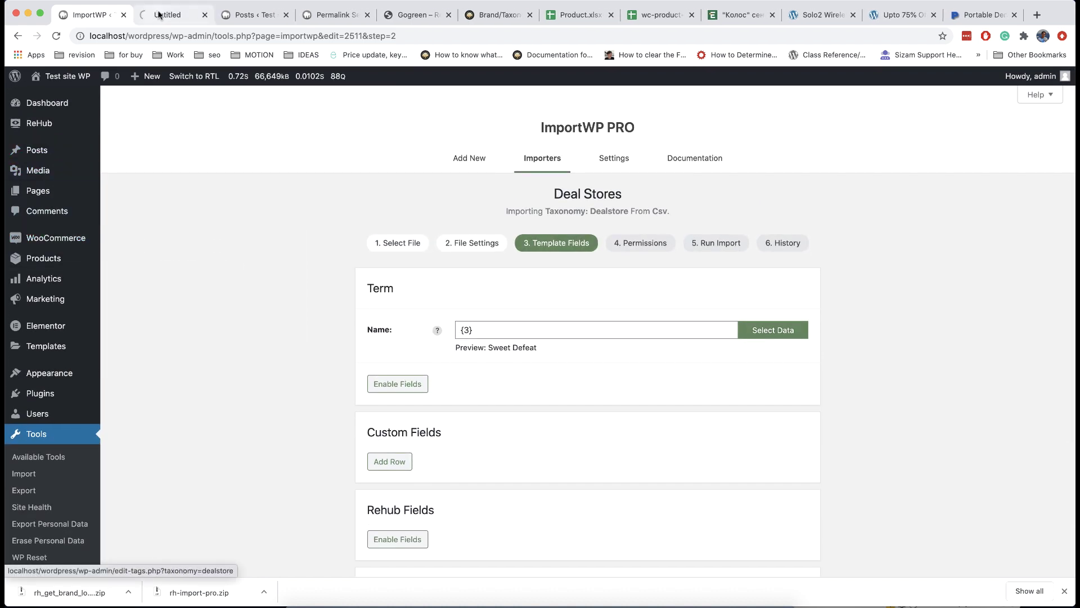
pyautogui.hotkey('ctrl', 'Tab')
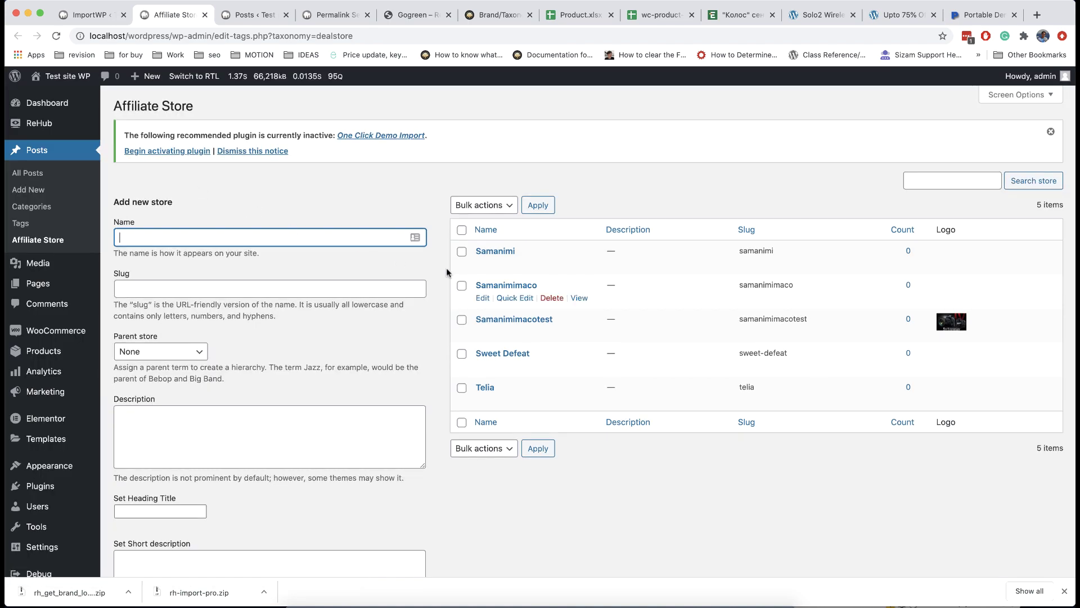
# Inspect the Samanimimacotest store's settings, then go back to the Deal Stores importer
pyautogui.click(482, 333)
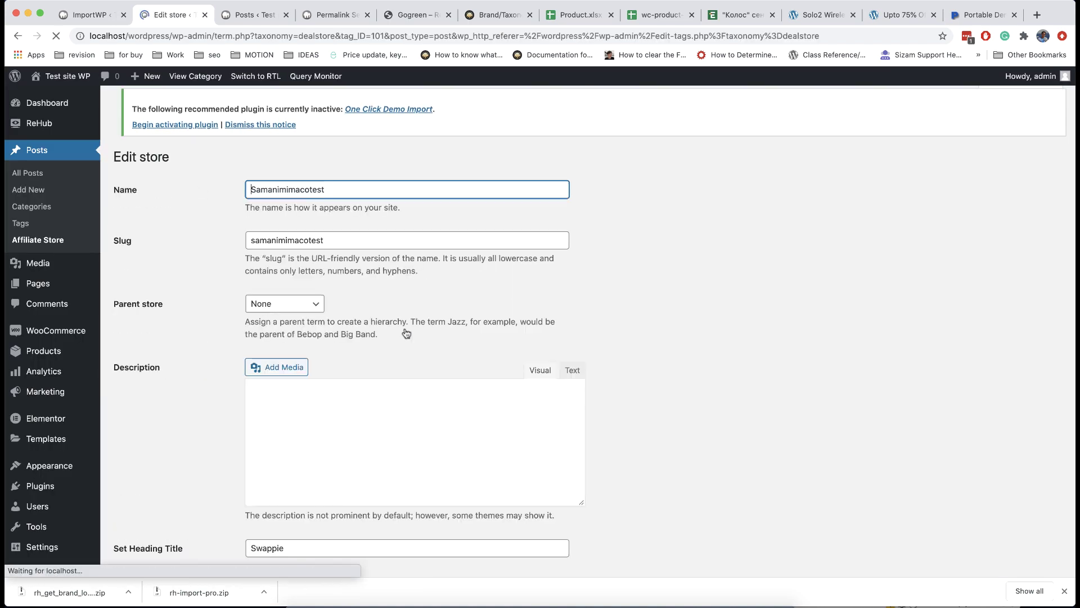
pyautogui.scroll(-1, 406, 333)
pyautogui.scroll(-10, 406, 333)
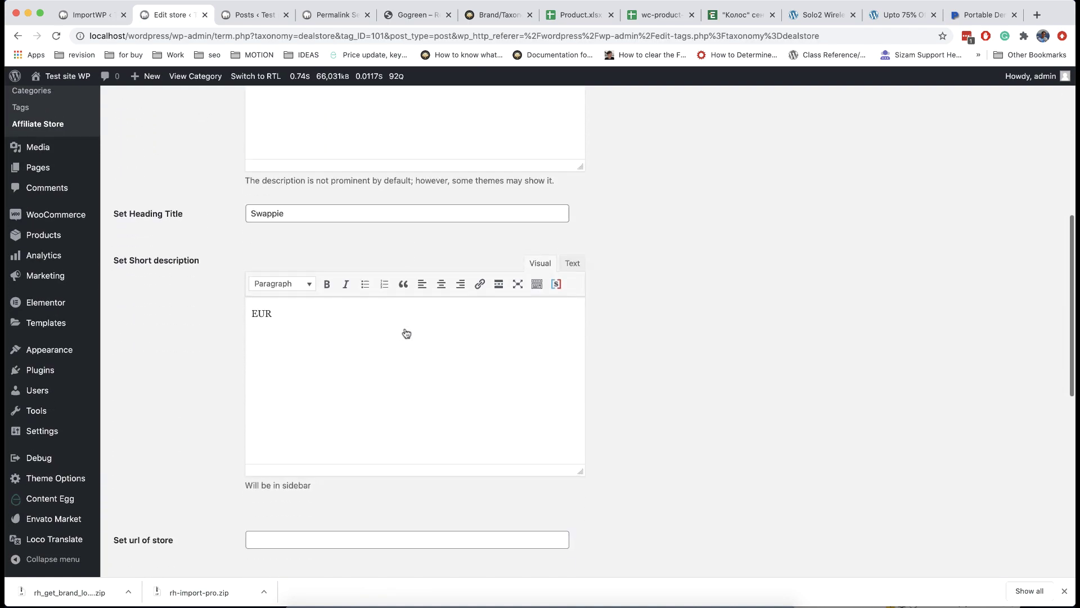
pyautogui.scroll(-5, 406, 333)
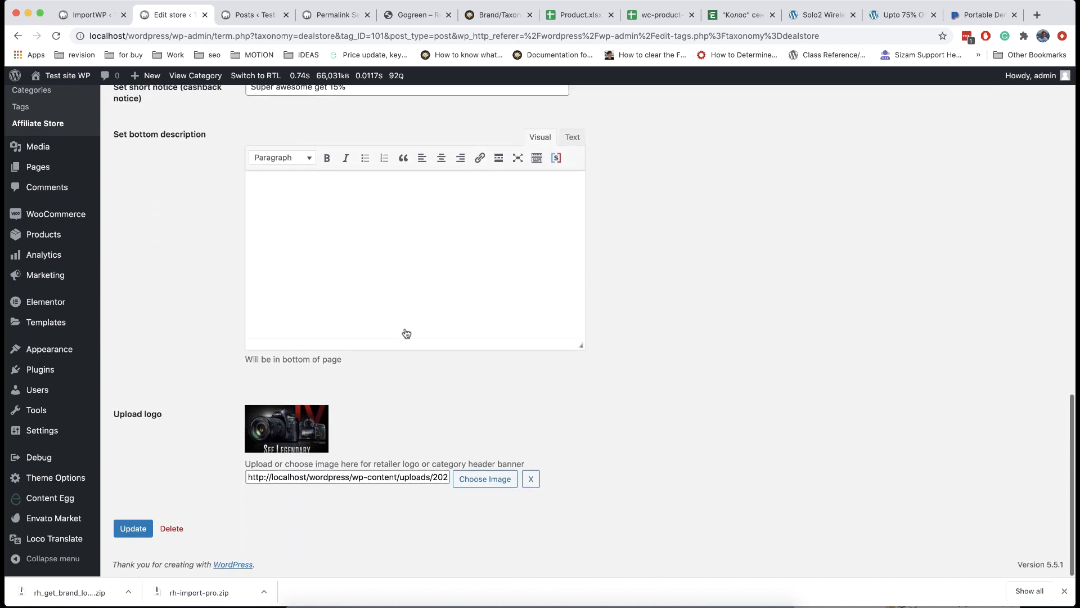
pyautogui.scroll(15, 406, 333)
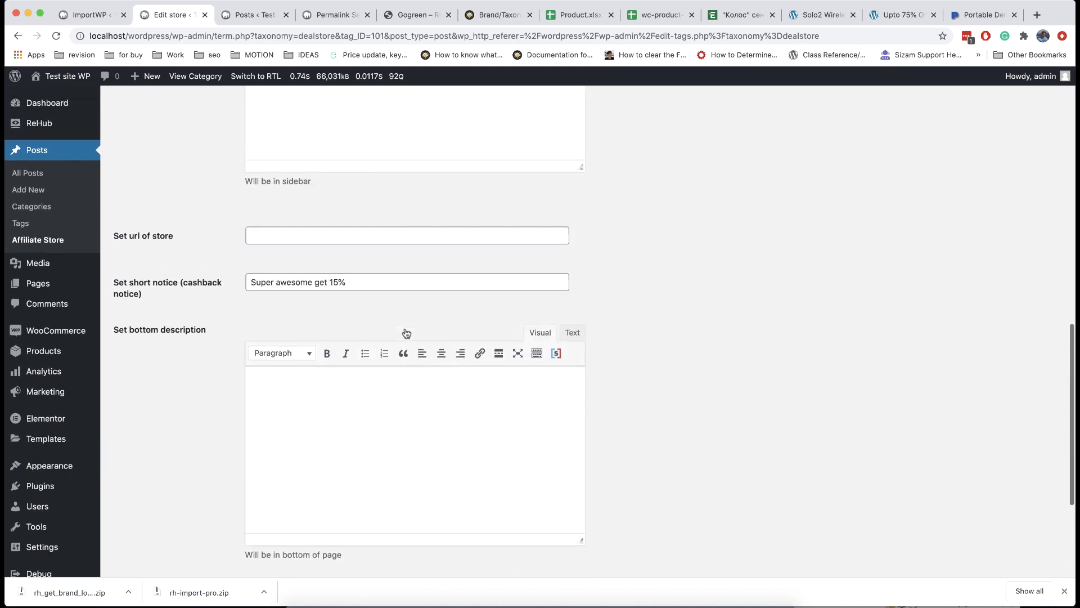
pyautogui.scroll(-15, 406, 333)
pyautogui.scroll(5, 388, 327)
pyautogui.click(78, 248)
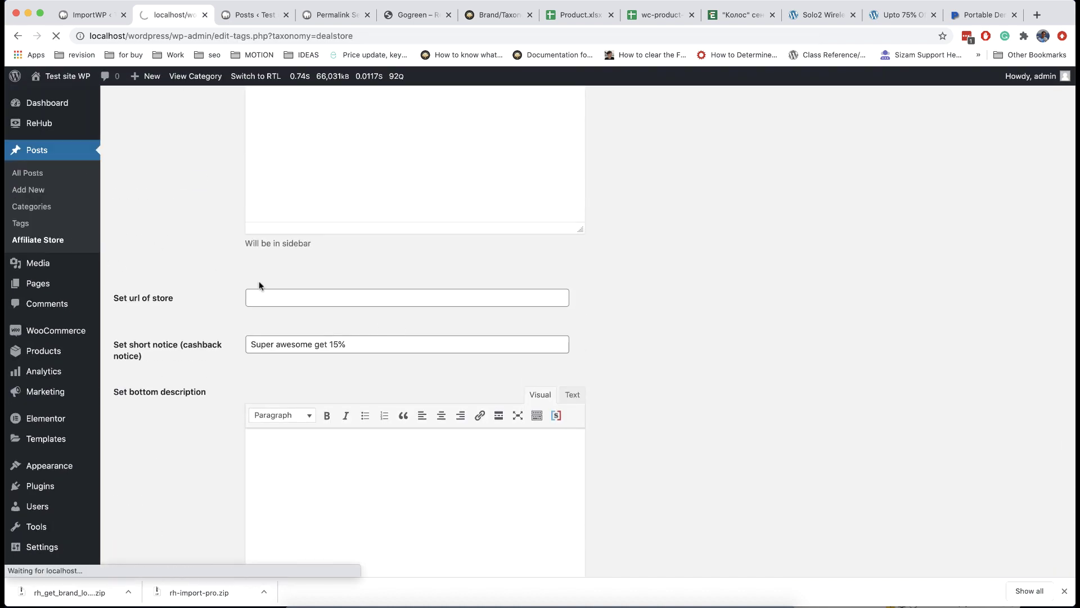
pyautogui.hotkey('ctrl', 'shift', 'Tab')
pyautogui.scroll(-2, 327, 285)
# Enable the Cashback notice field and set it to 'Save 10% on cashback'
pyautogui.scroll(-1, 327, 284)
pyautogui.click(391, 358)
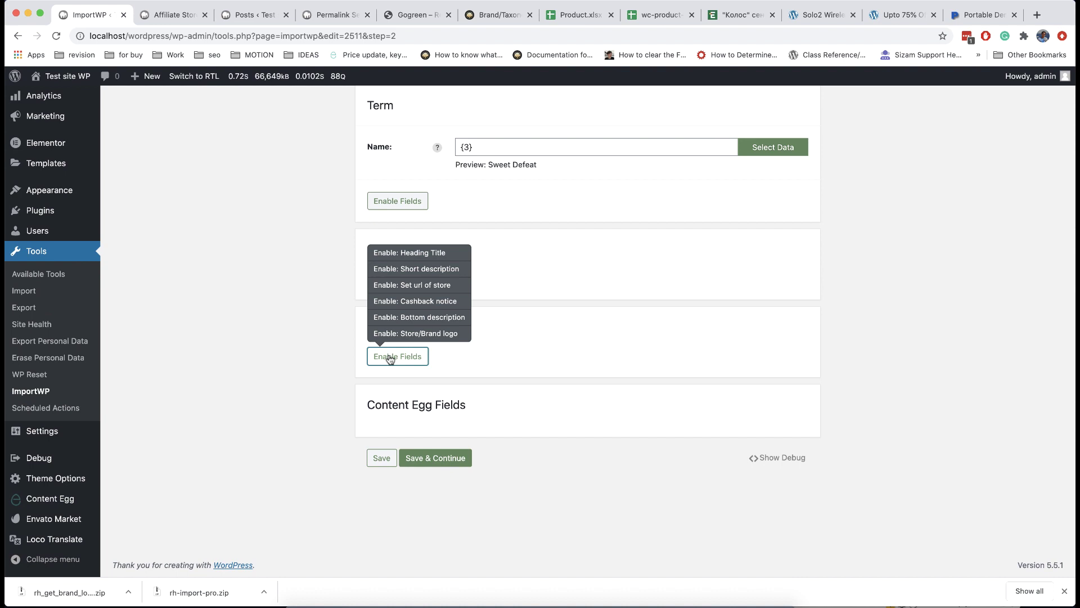
pyautogui.click(416, 303)
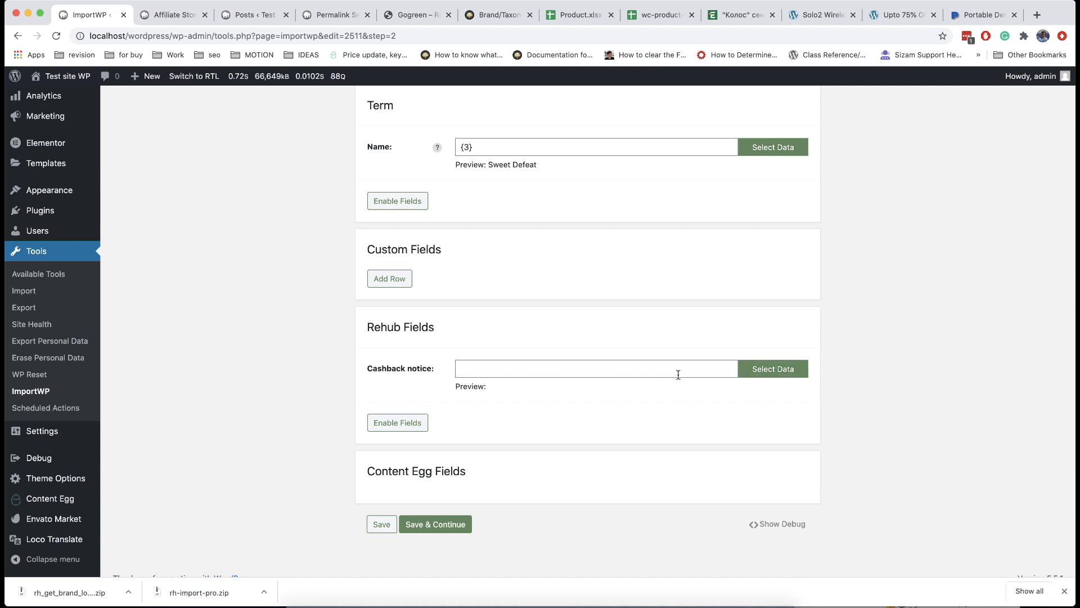
pyautogui.click(732, 371)
pyautogui.write('Save 10%')
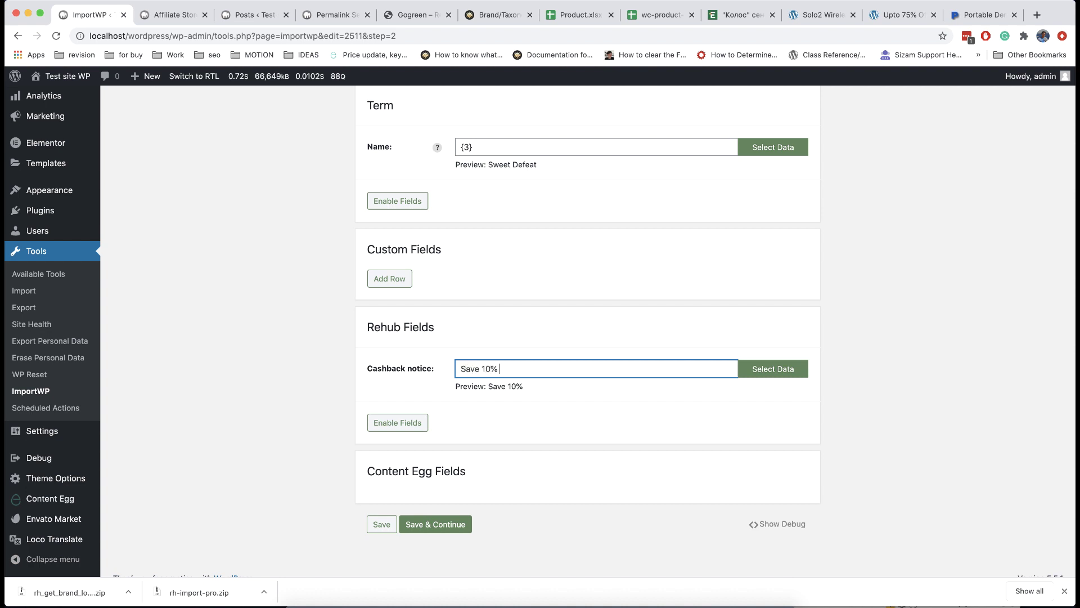
pyautogui.write(' on cashback')
# Enable Store/Brand logo, map its Url Location to the storelogo column {7}, and save
pyautogui.scroll(-1, 617, 412)
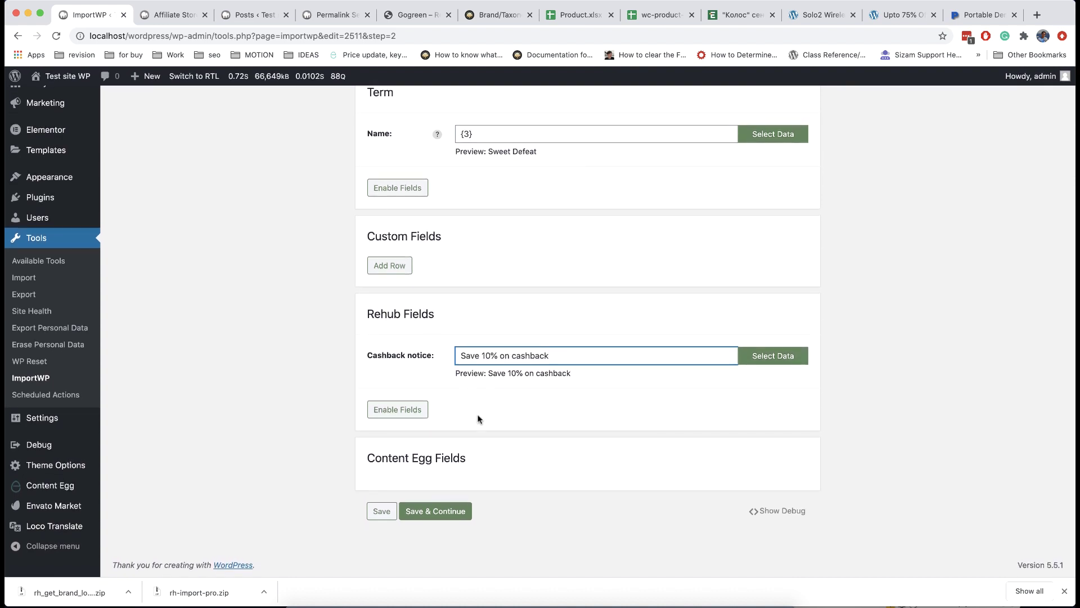
pyautogui.click(418, 411)
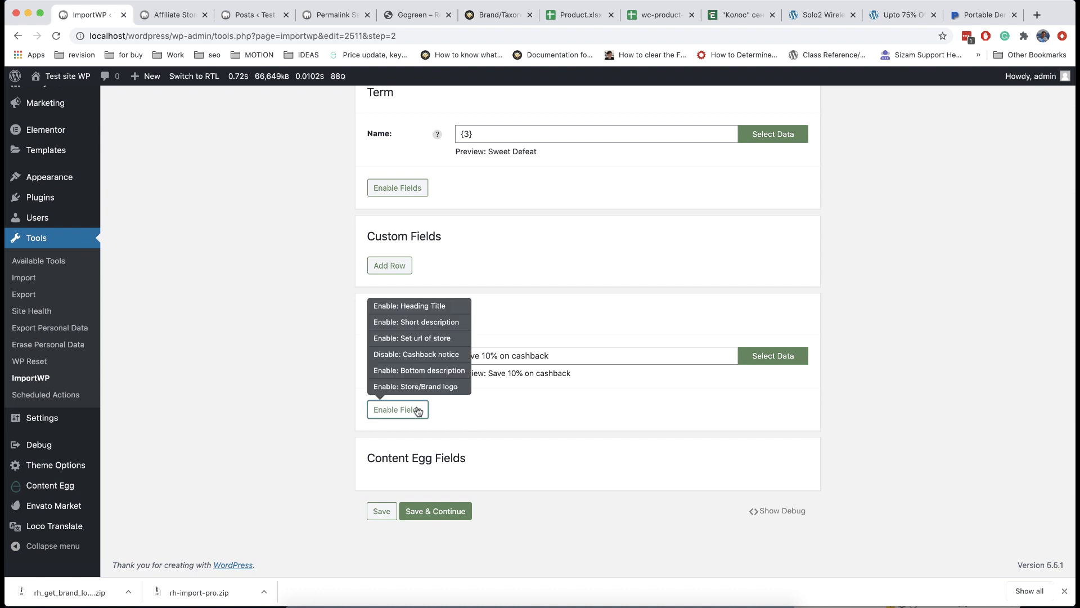
pyautogui.click(423, 387)
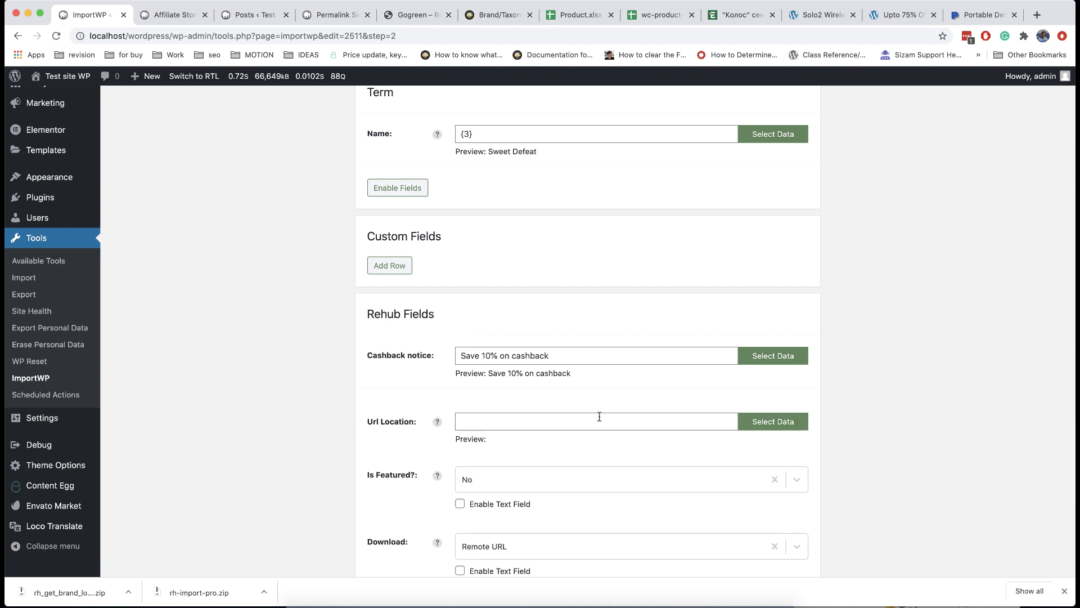
pyautogui.click(757, 423)
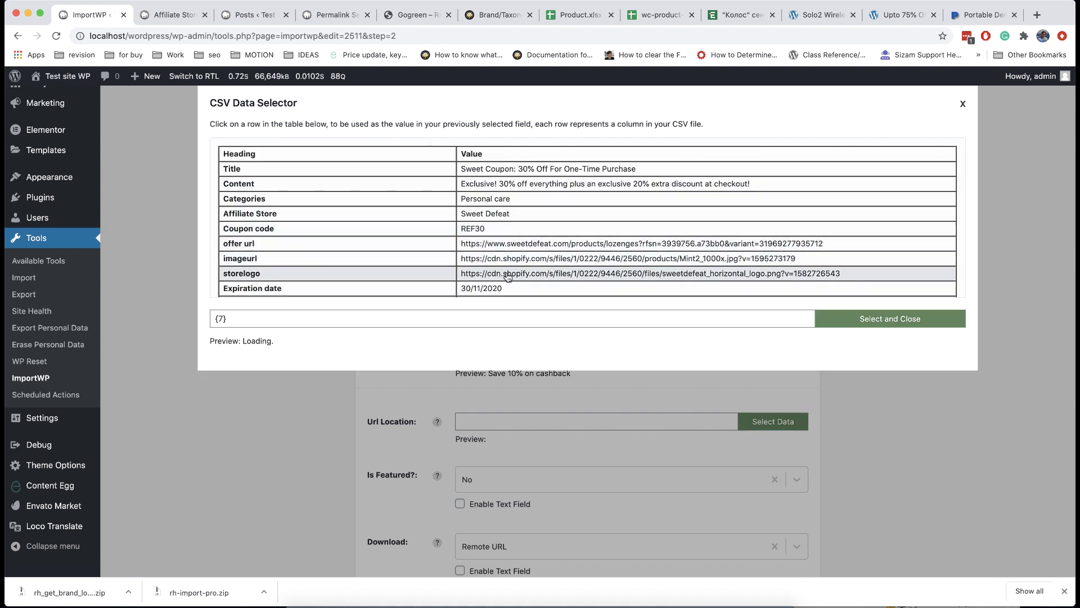
pyautogui.click(861, 319)
pyautogui.scroll(-1, 639, 388)
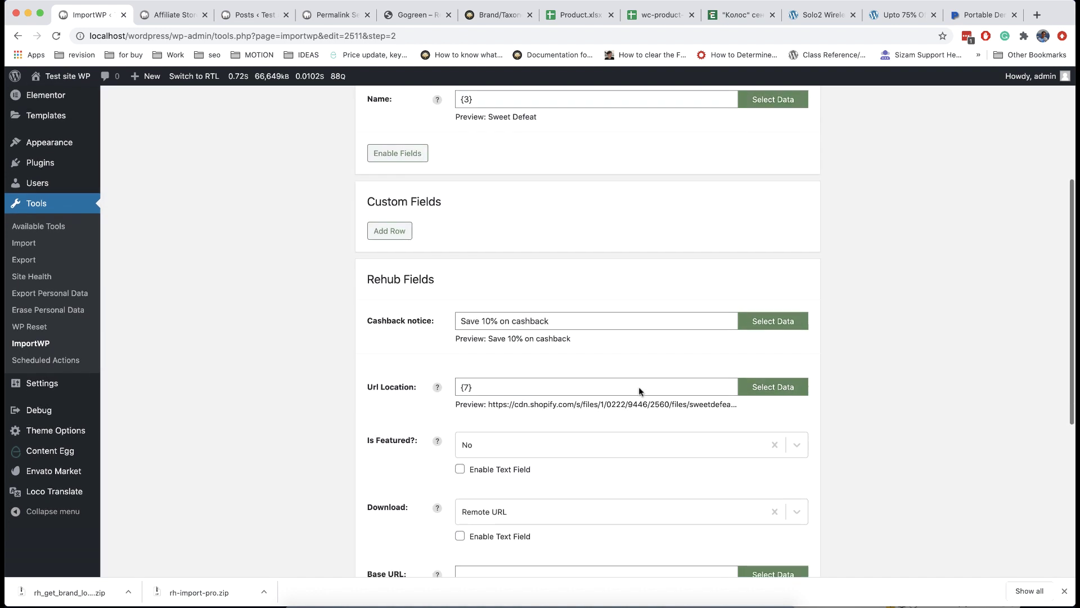
pyautogui.scroll(-5, 639, 389)
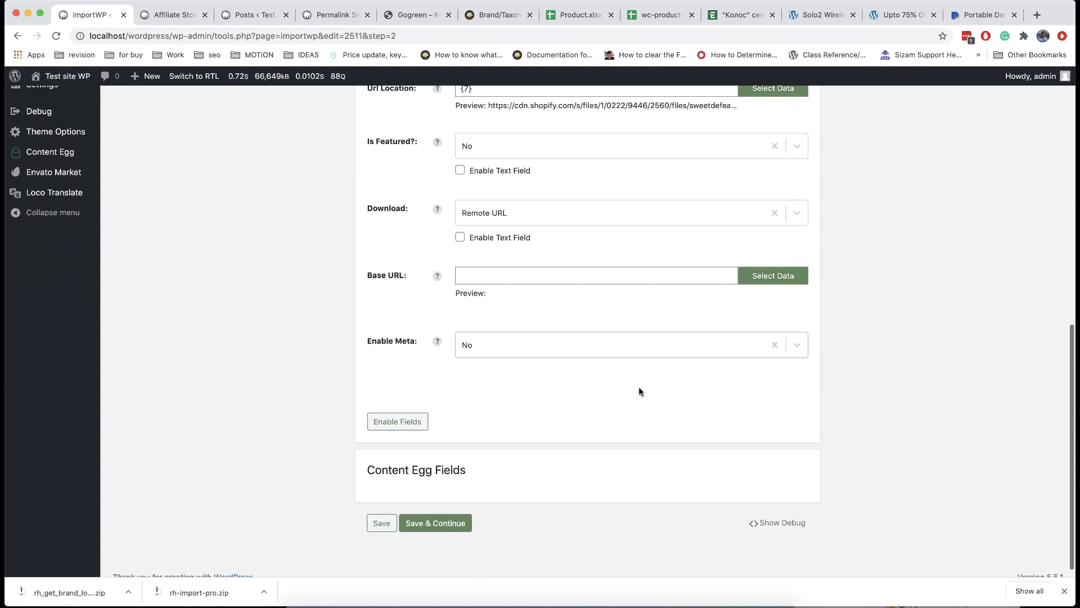
pyautogui.scroll(-1, 639, 391)
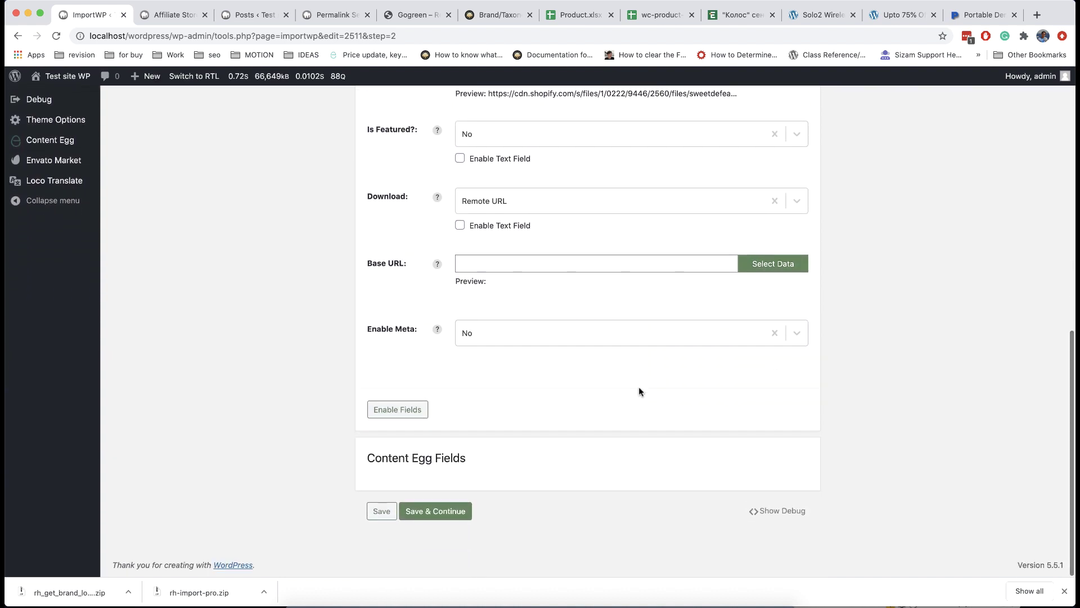
pyautogui.click(469, 511)
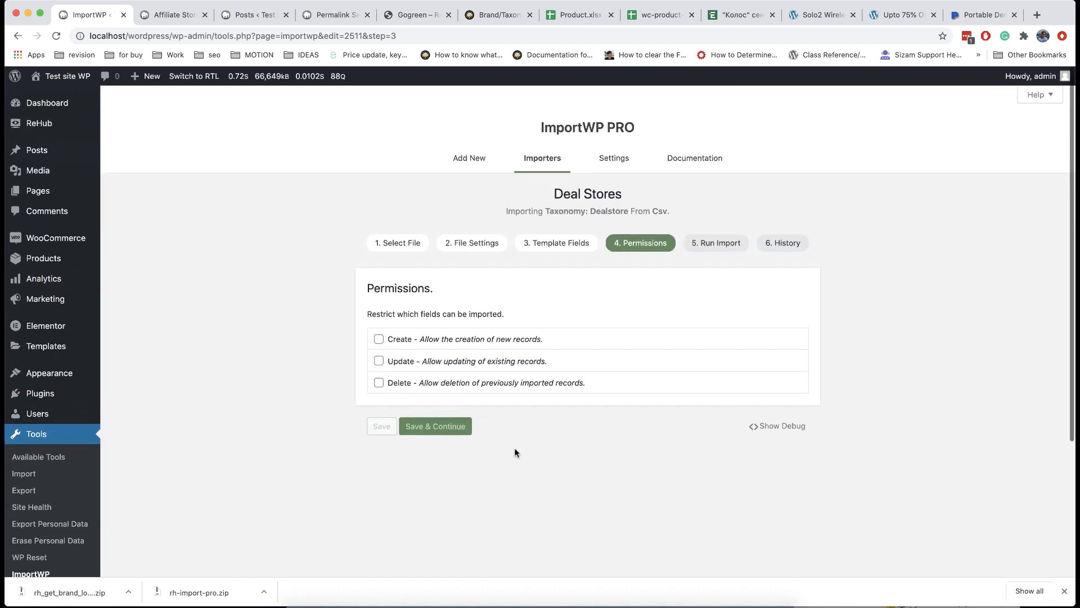
# Allow creating new records, then run the Deal Stores import now and close the results
pyautogui.click(406, 338)
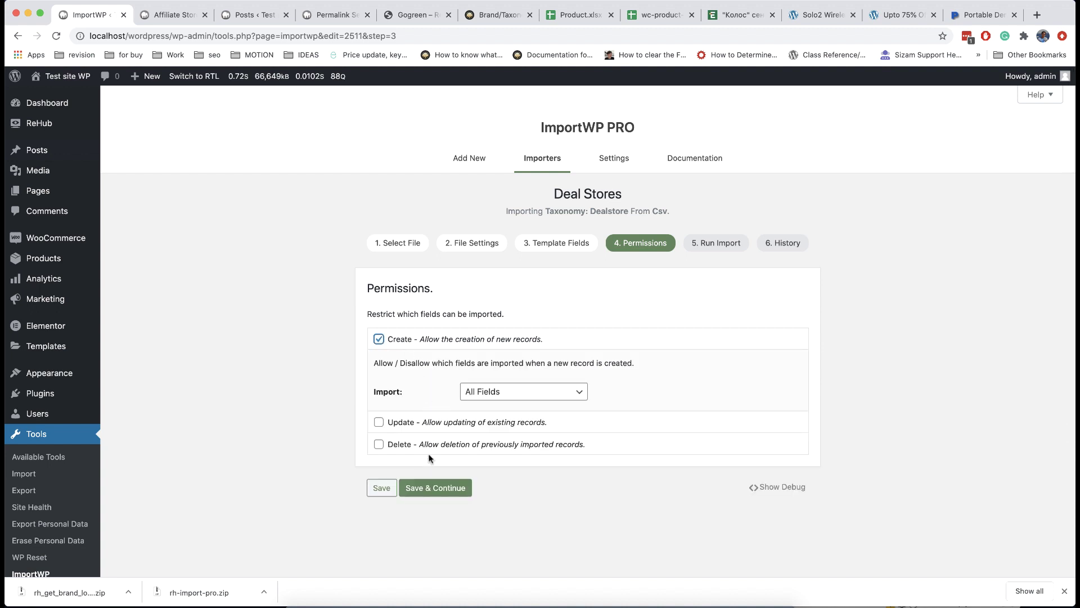
pyautogui.click(440, 488)
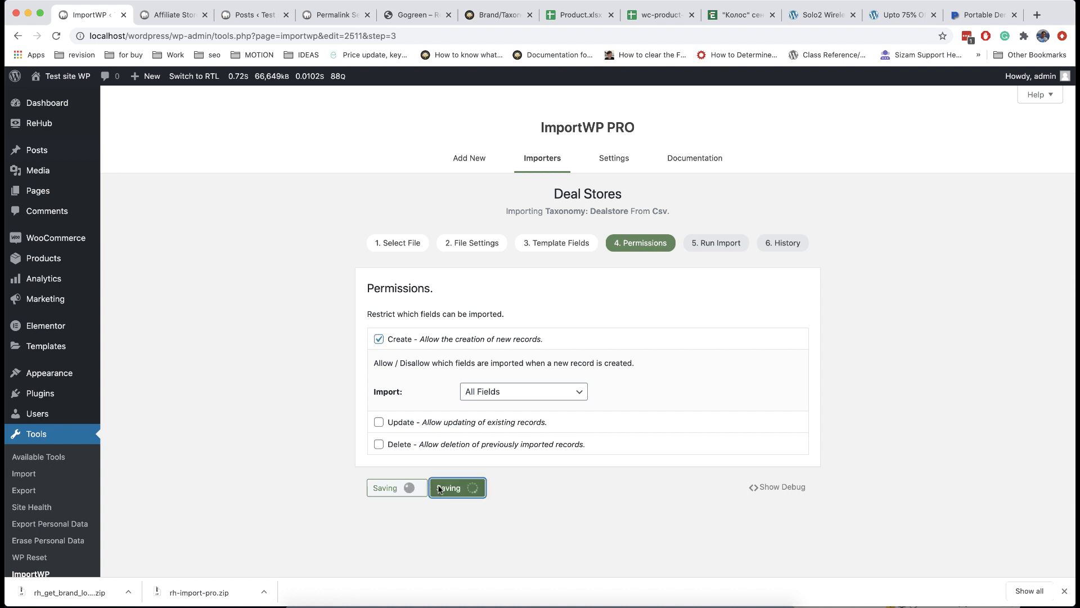
pyautogui.click(430, 440)
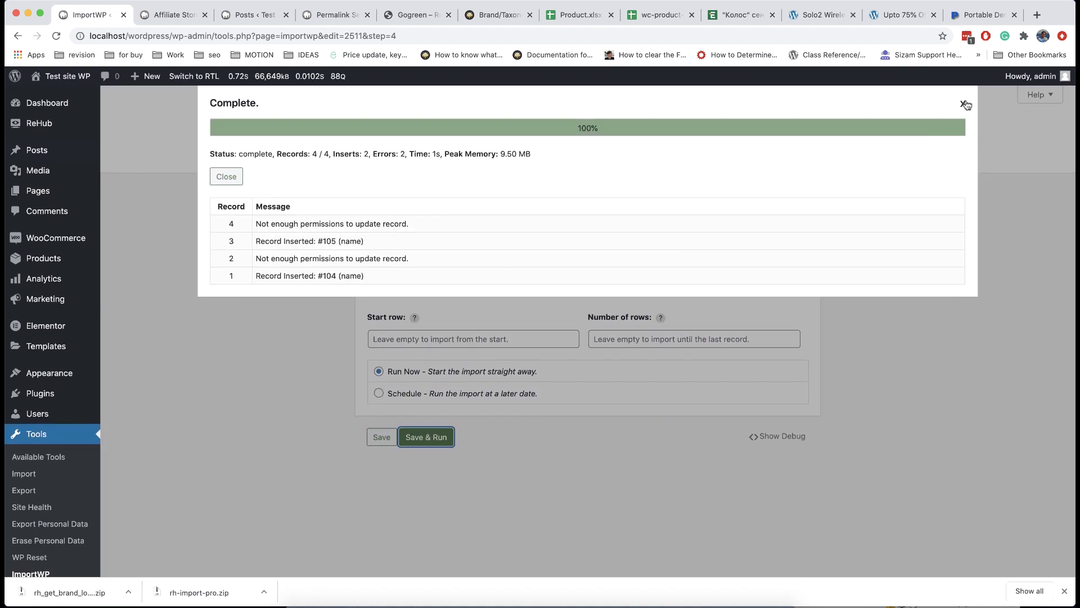
pyautogui.click(963, 104)
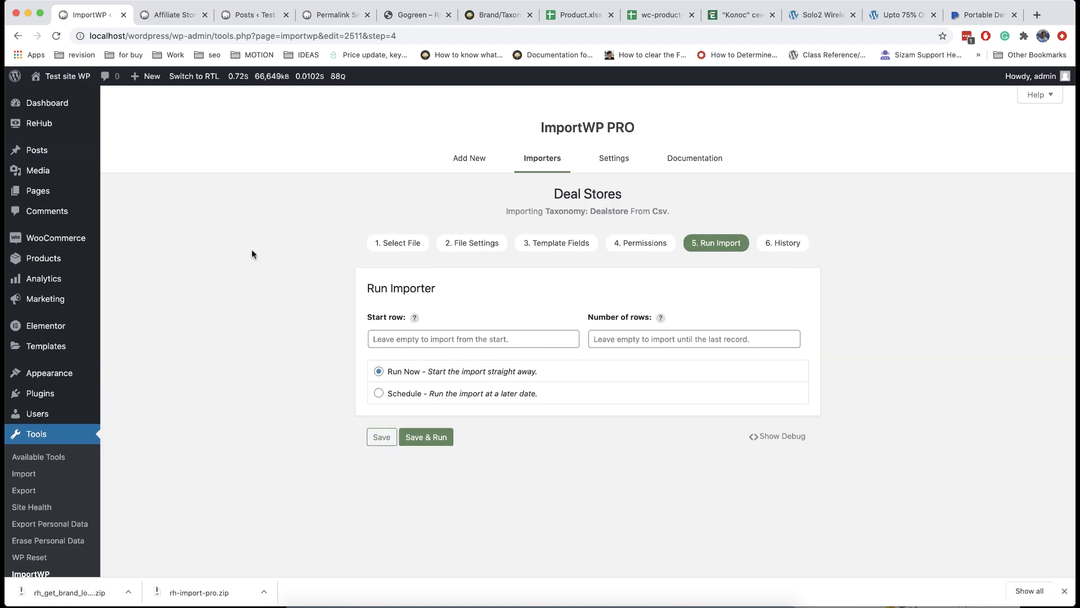
# Check the Sweet Defeat store page from a new Affiliate Store tab, then return to the coupon importer
pyautogui.moveTo(56, 151)
pyautogui.rightClick(135, 218)
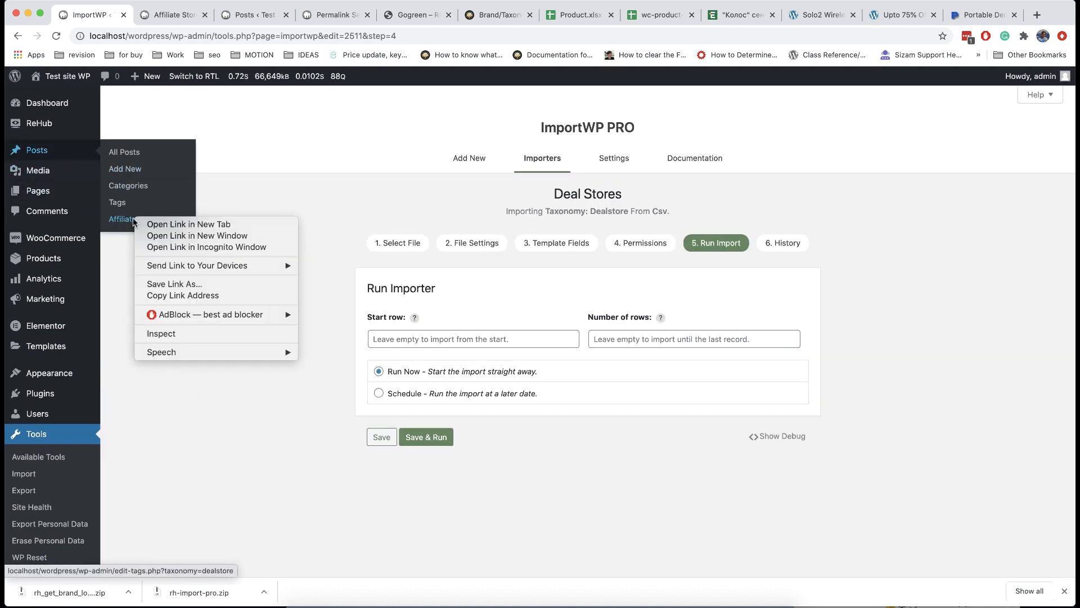
pyautogui.click(149, 225)
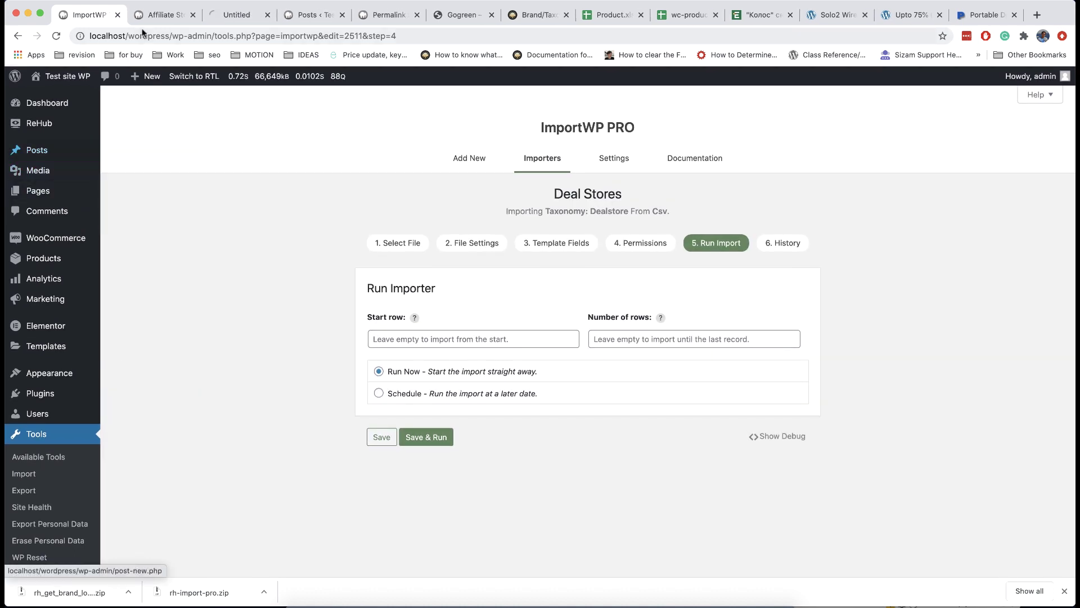
pyautogui.click(223, 20)
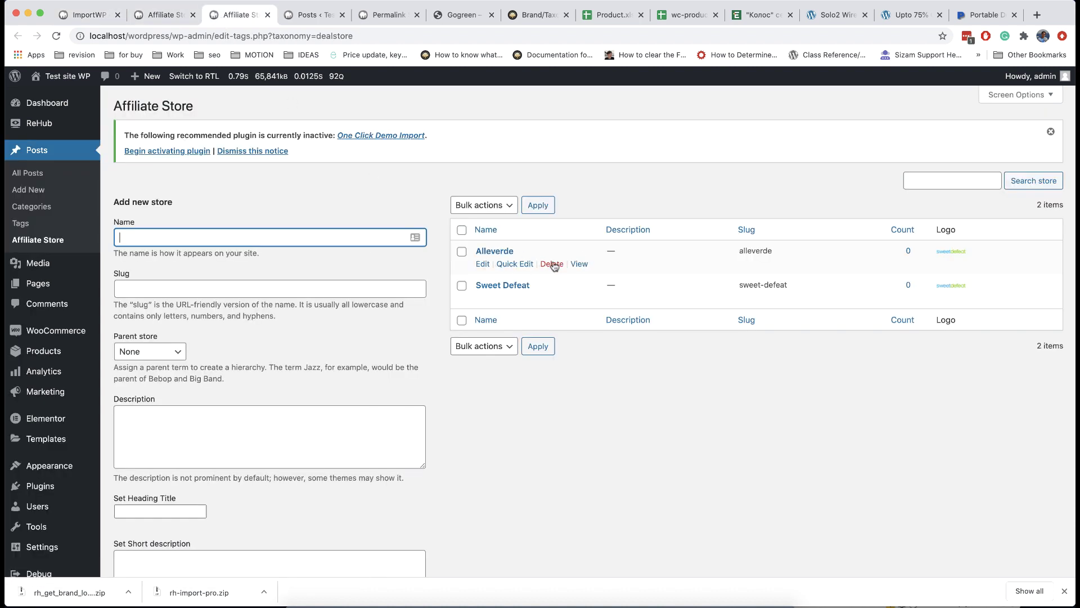
pyautogui.moveTo(485, 304)
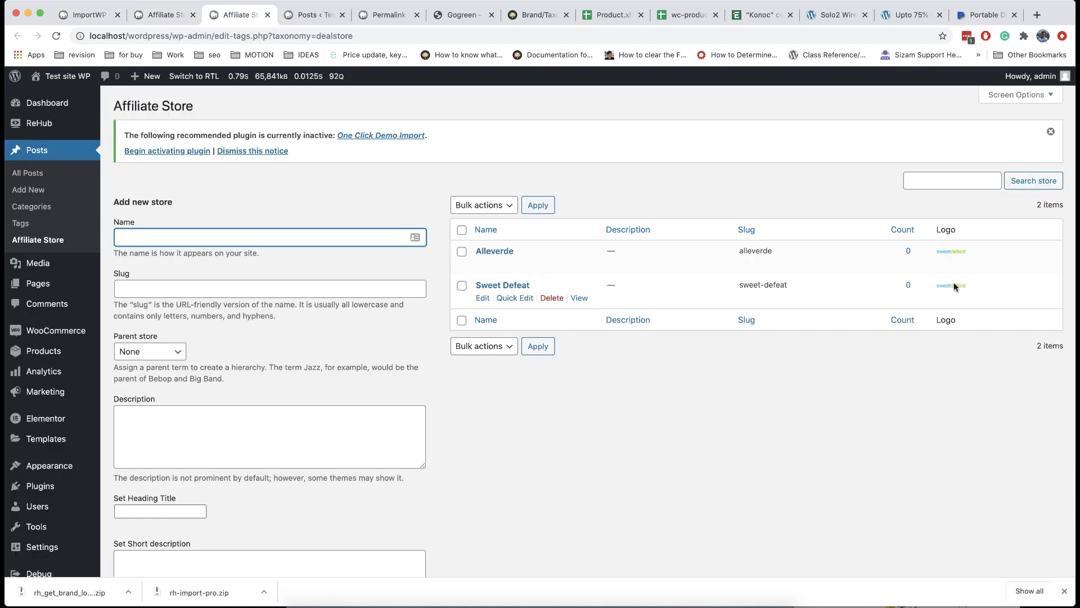
pyautogui.click(579, 297)
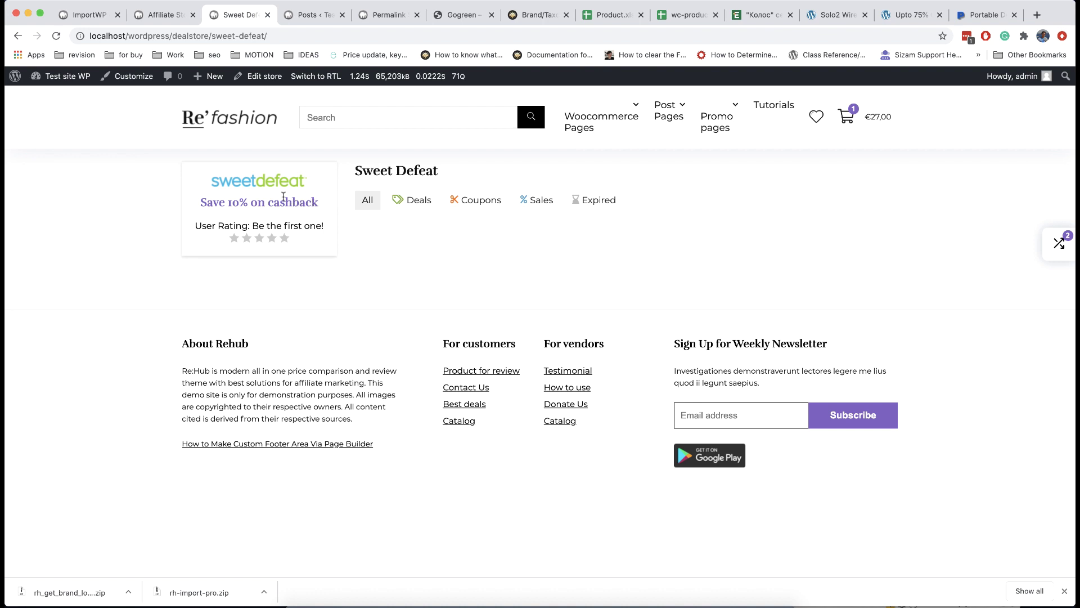
pyautogui.click(262, 76)
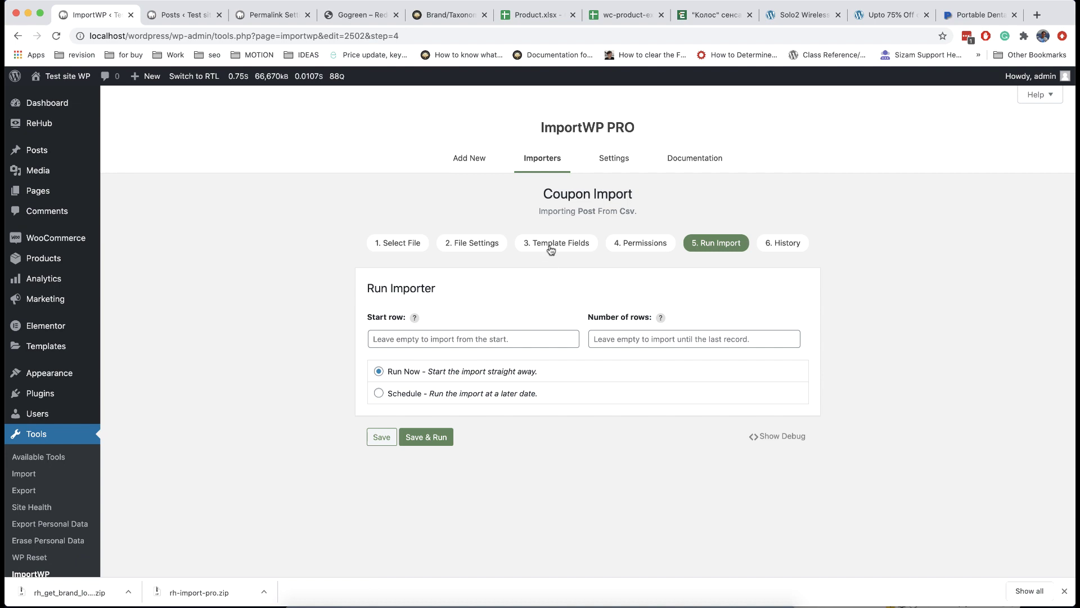
# Add a taxonomy row mapping Affiliate Store to CSV column {3} and save the template fields
pyautogui.scroll(-5, 847, 240)
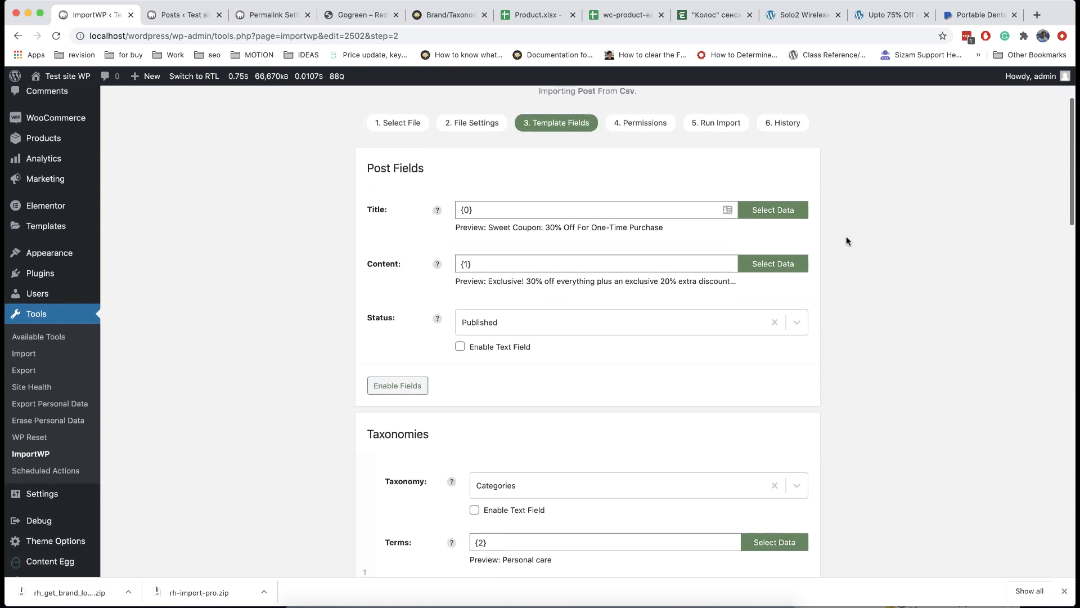
pyautogui.scroll(-3, 847, 241)
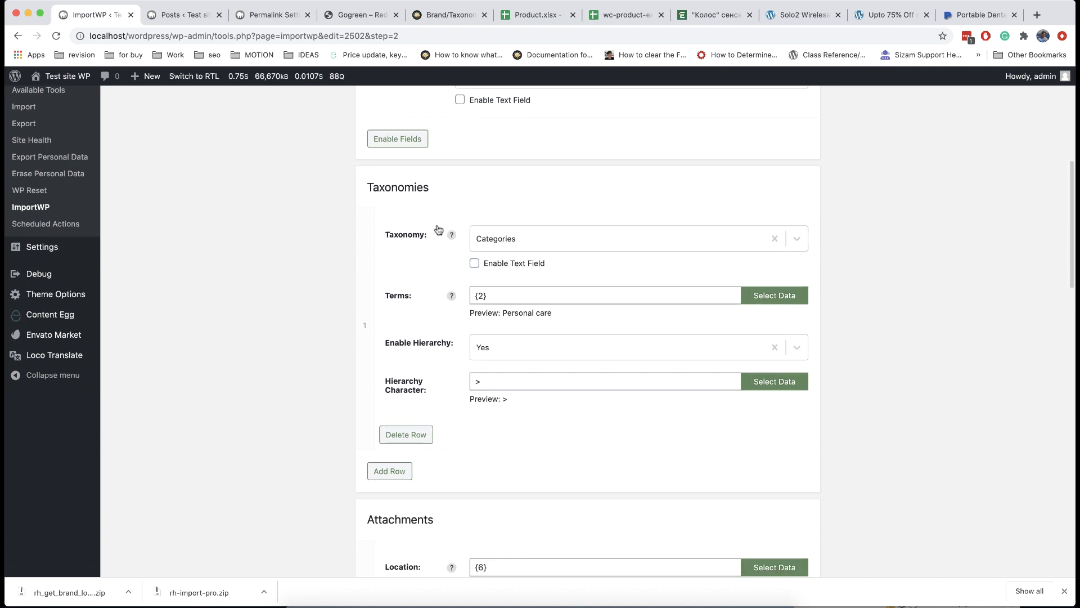
pyautogui.click(398, 471)
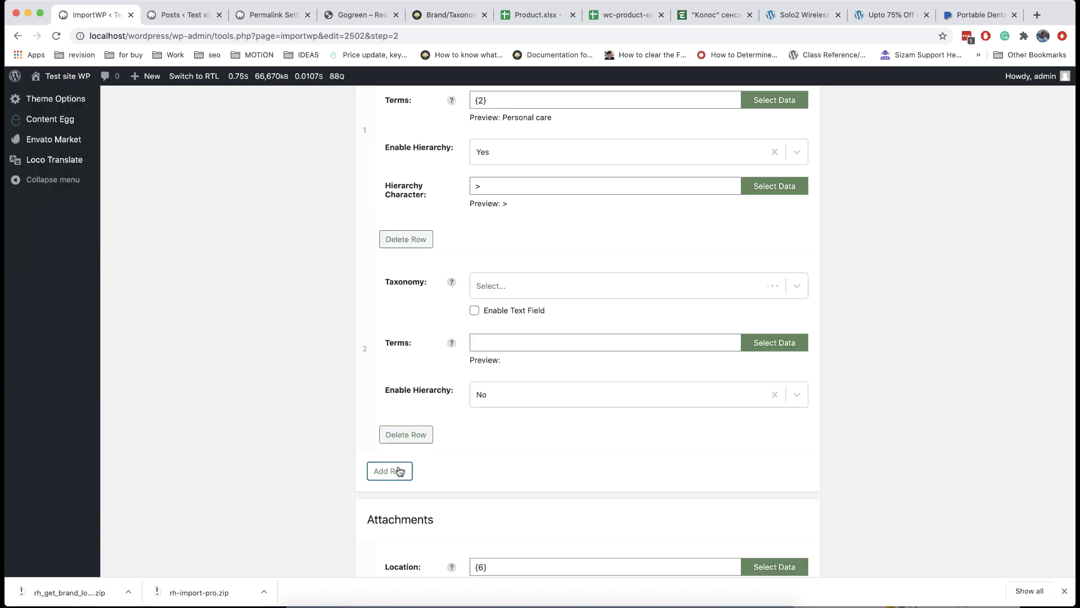
pyautogui.scroll(1, 538, 330)
pyautogui.click(524, 322)
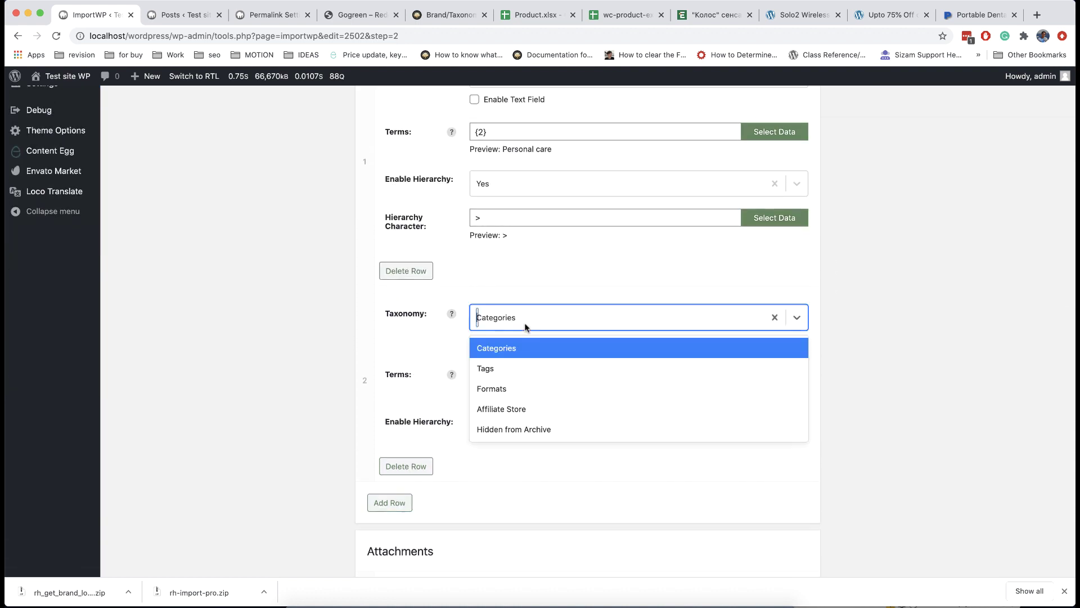
pyautogui.click(519, 408)
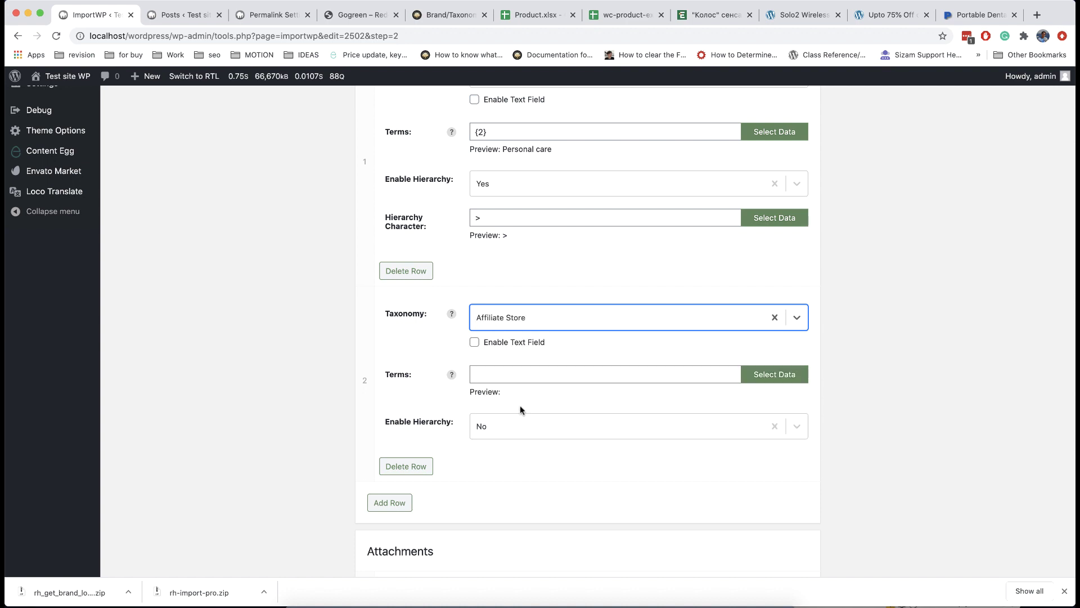
pyautogui.click(774, 374)
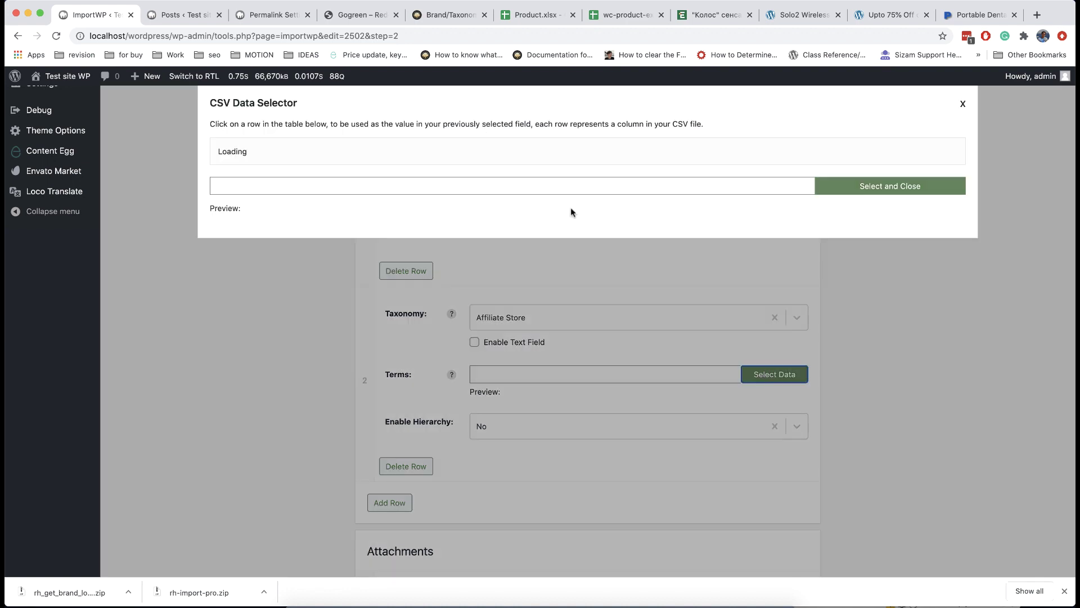
pyautogui.click(360, 216)
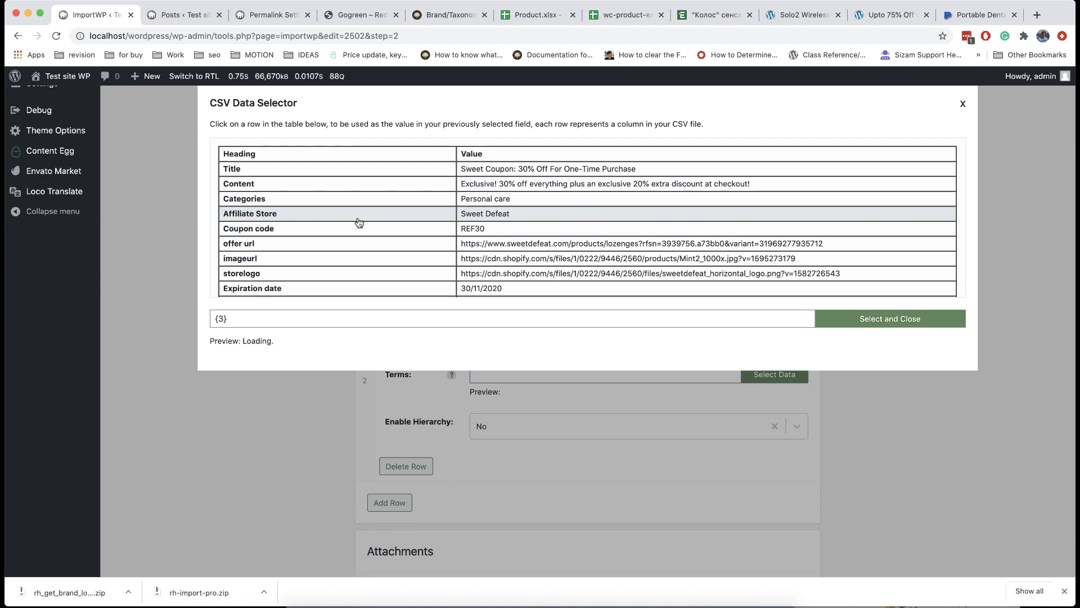
pyautogui.click(873, 318)
pyautogui.scroll(-10, 901, 352)
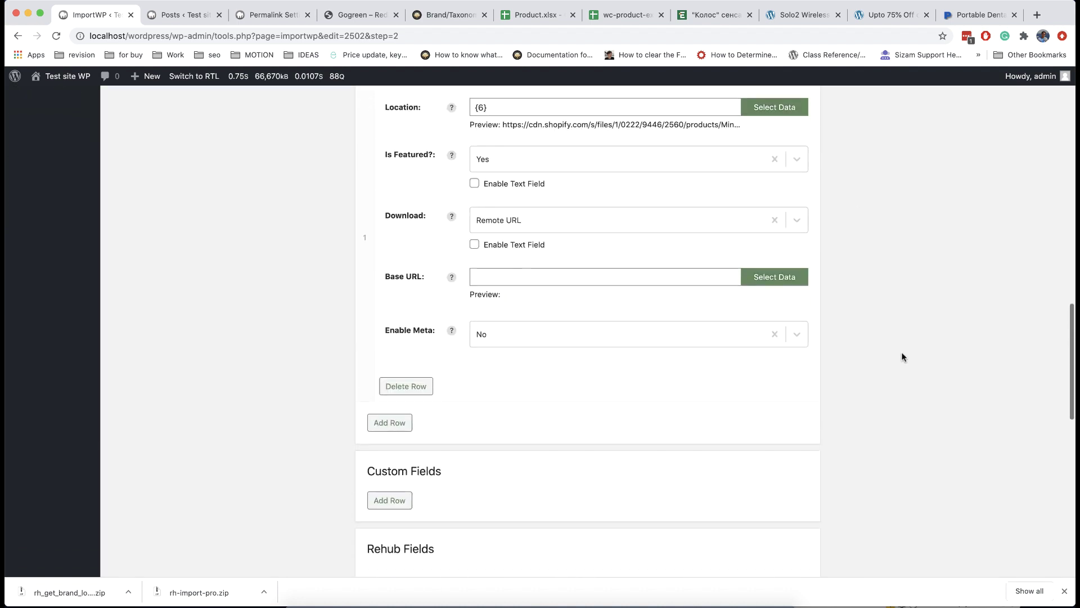
pyautogui.scroll(-8, 901, 352)
pyautogui.click(456, 512)
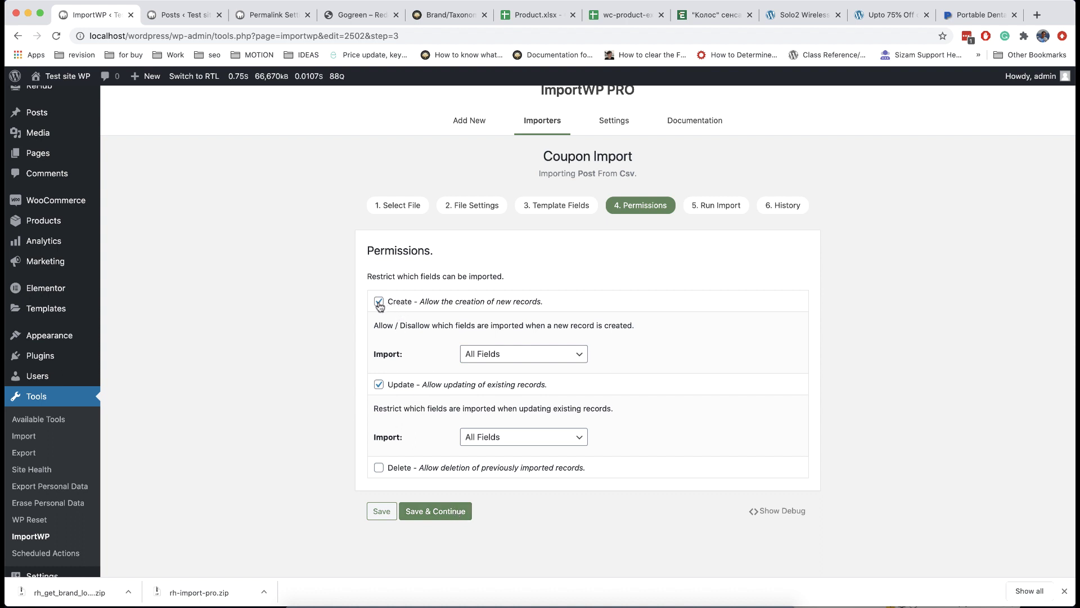
# Re-run the coupon import to update all four coupons, then go to All Posts
pyautogui.click(430, 512)
pyautogui.click(434, 403)
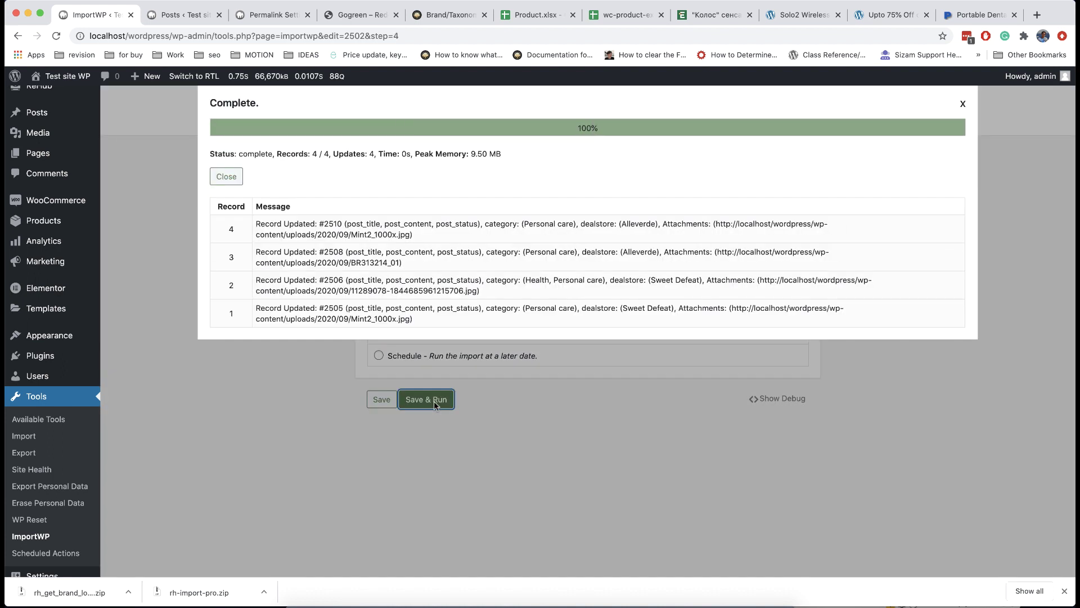
pyautogui.click(962, 104)
pyautogui.scroll(2, 261, 251)
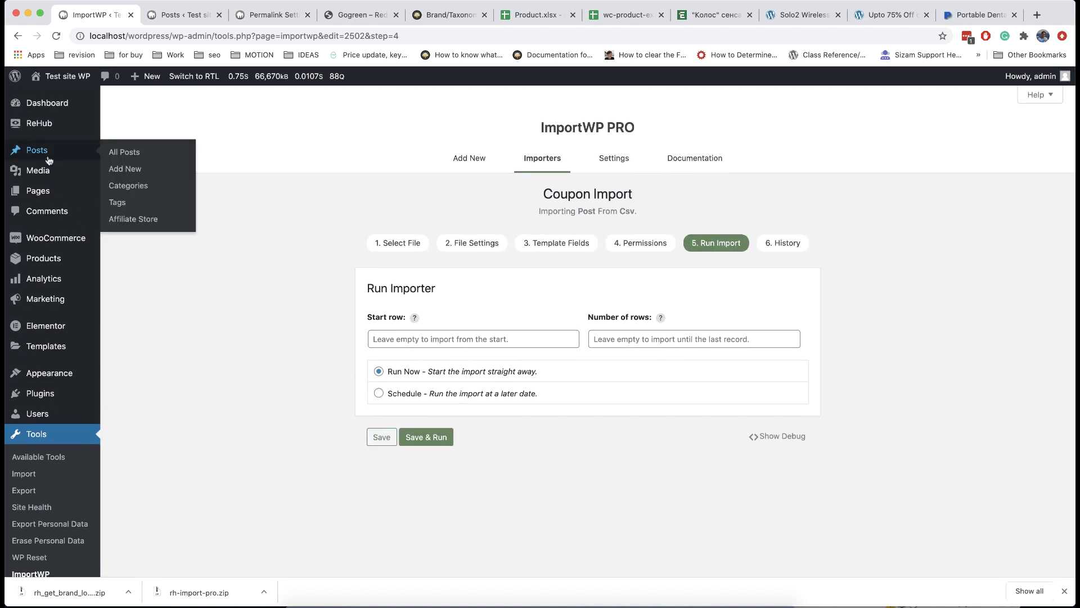
pyautogui.click(126, 150)
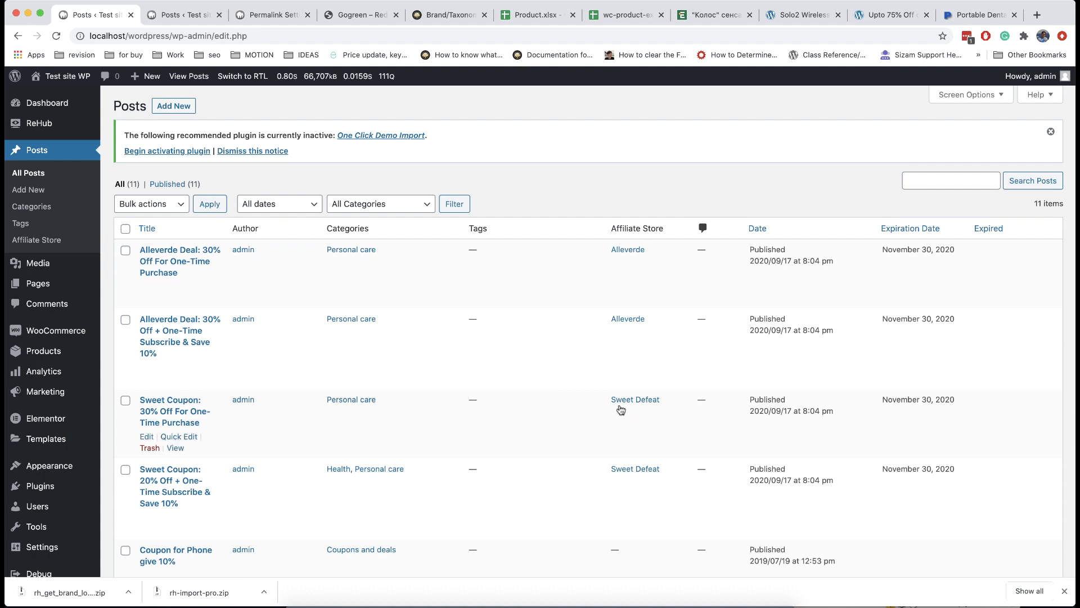
# View an imported coupon post and open its Alleverde store archive page
pyautogui.click(175, 298)
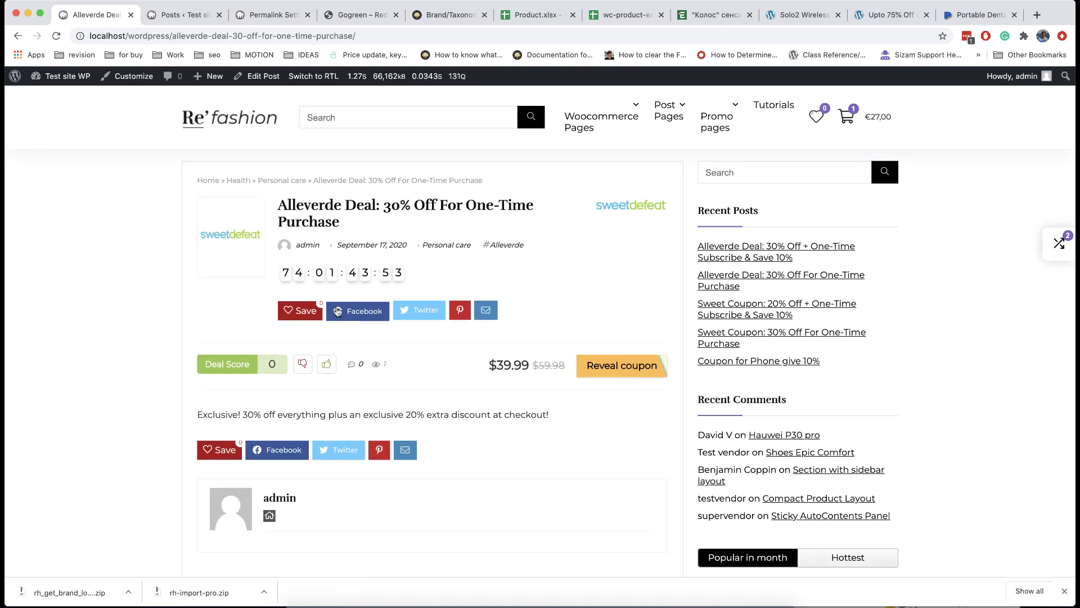
pyautogui.click(633, 207)
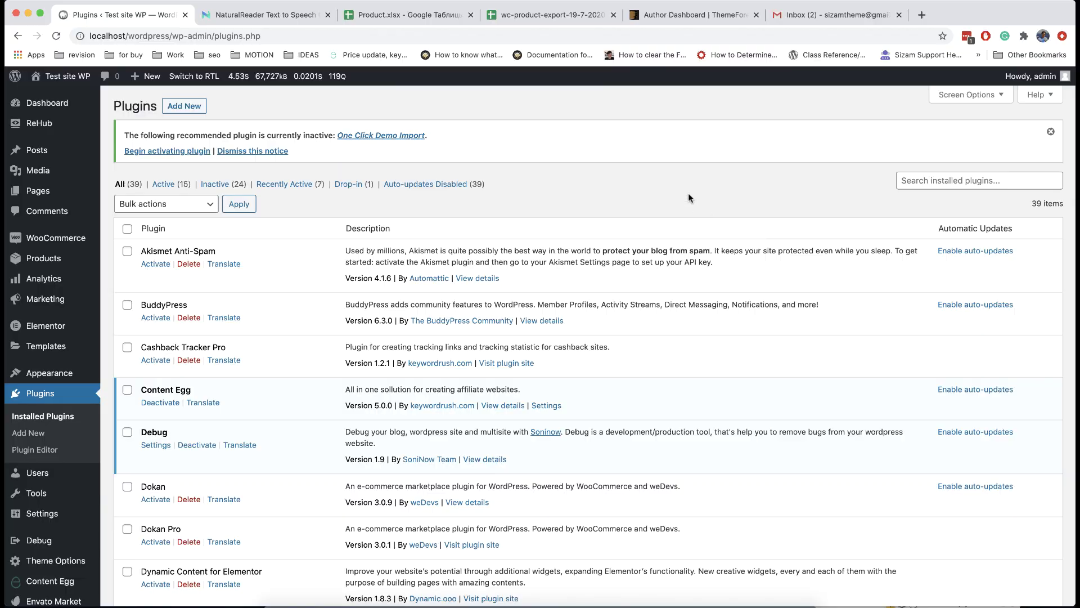
pyautogui.scroll(-20, 690, 198)
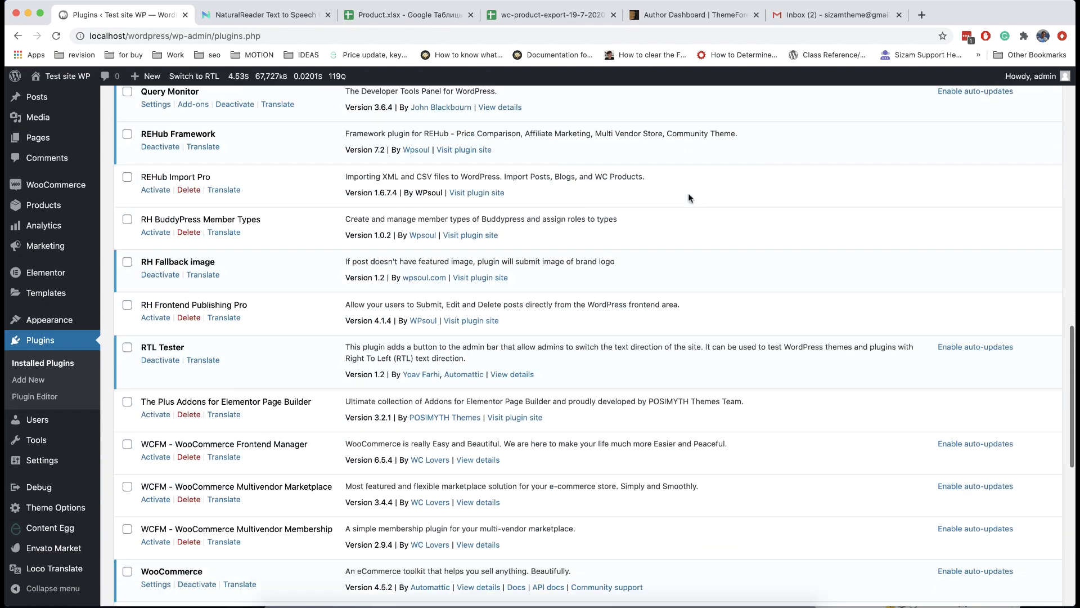
pyautogui.scroll(-5, 689, 198)
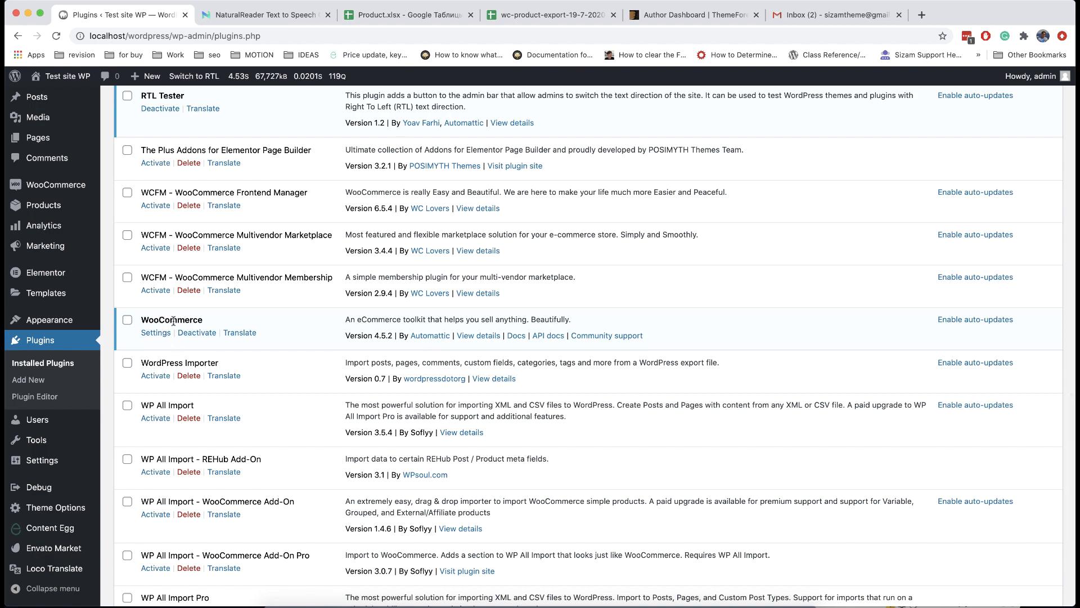
pyautogui.scroll(20, 244, 320)
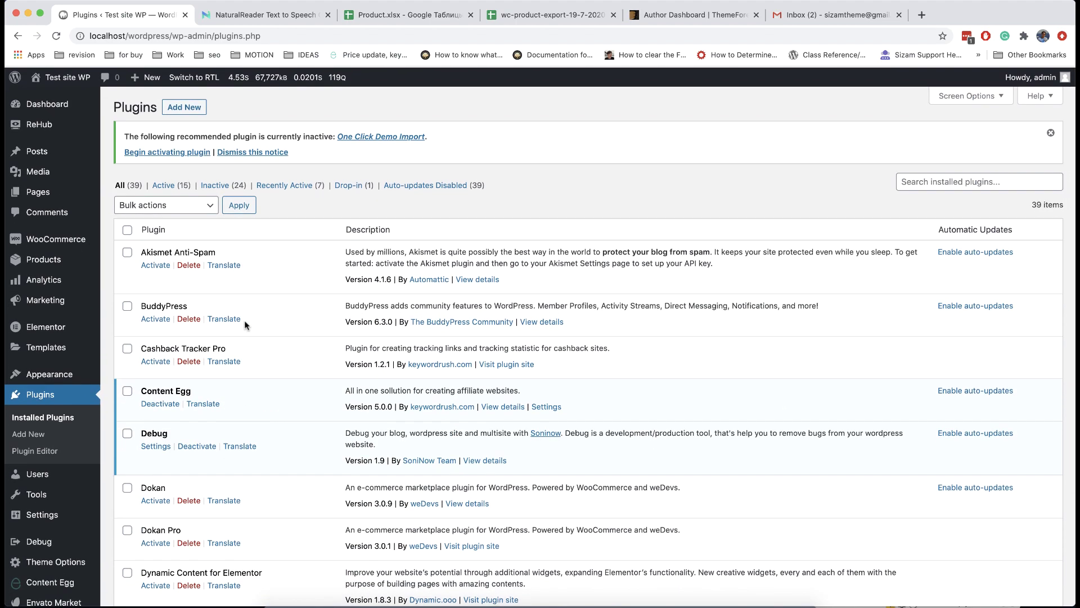
pyautogui.scroll(-1, 244, 319)
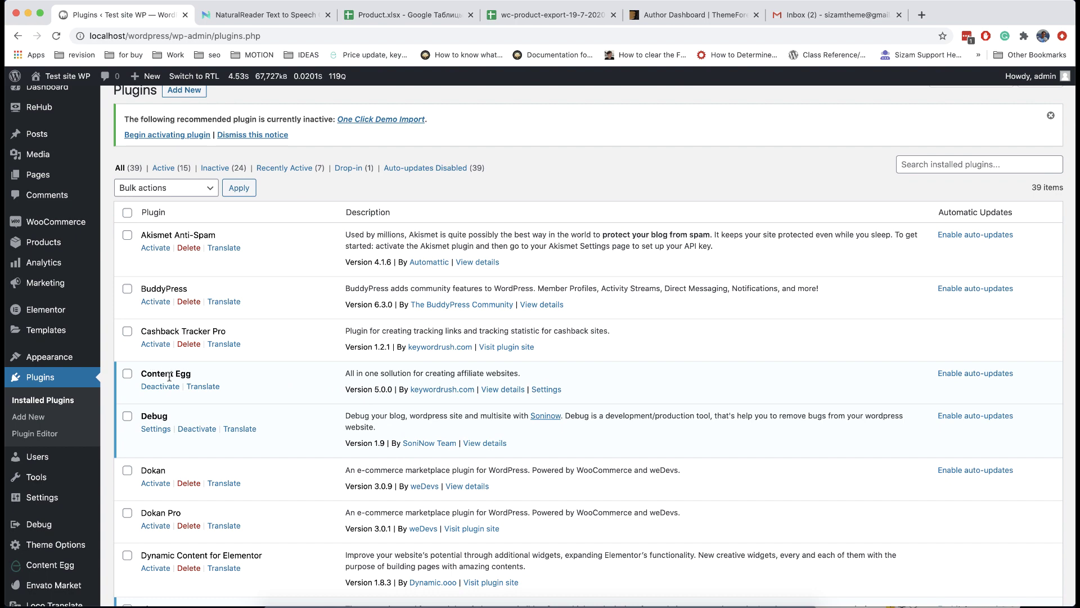
pyautogui.scroll(1, 209, 304)
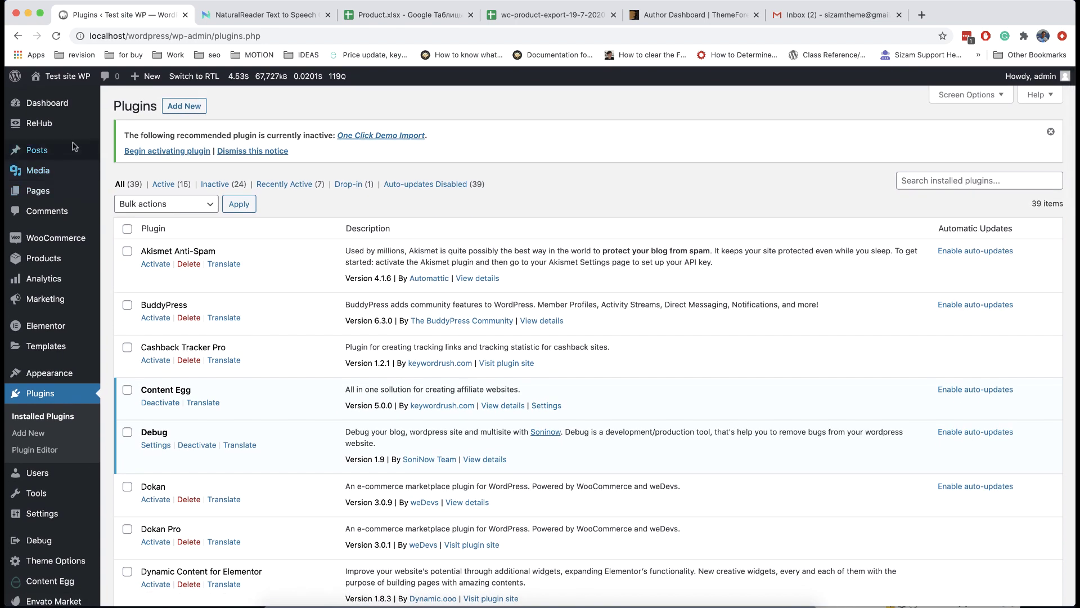
pyautogui.moveTo(67, 132)
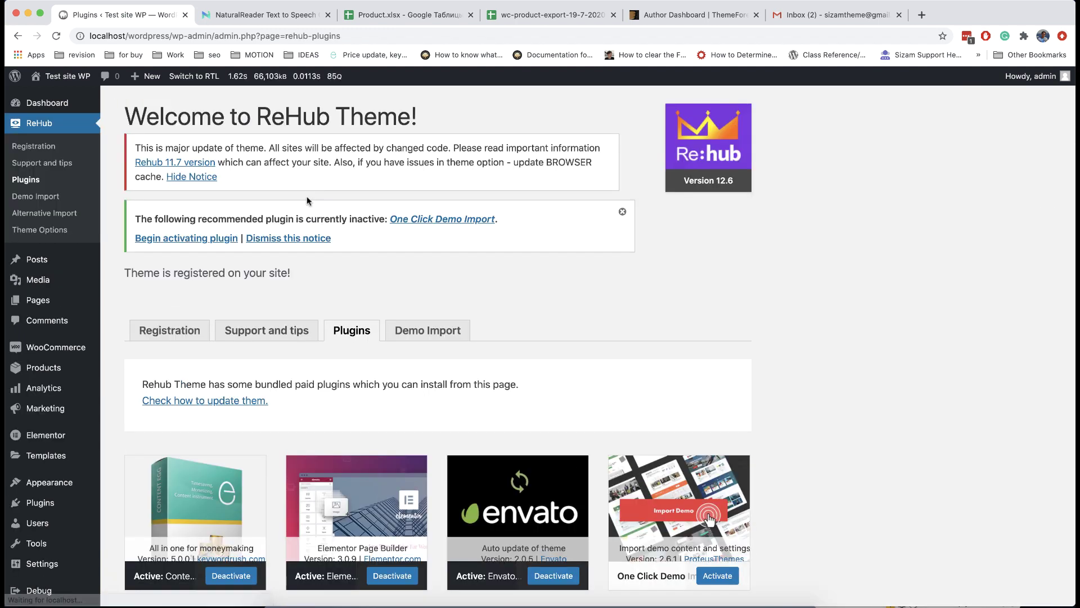
pyautogui.scroll(-3, 288, 280)
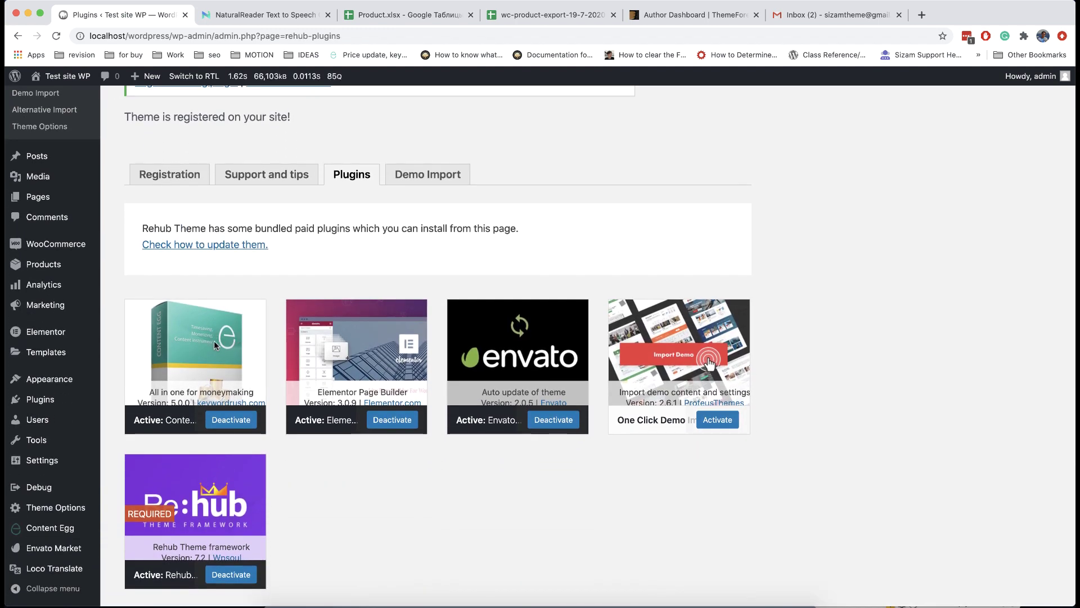
pyautogui.scroll(-10, 216, 347)
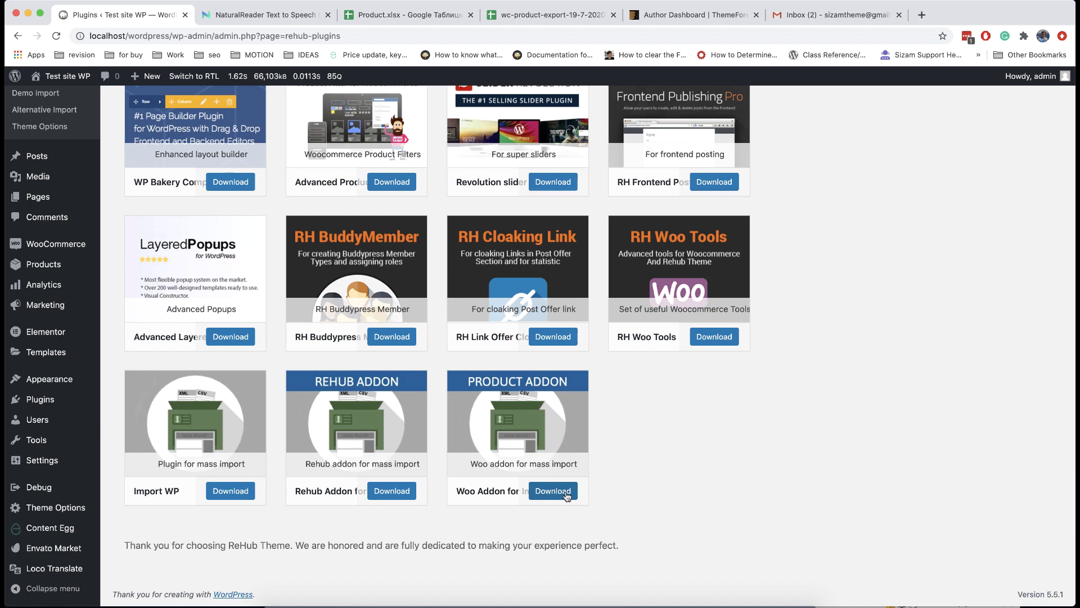
pyautogui.scroll(2, 634, 485)
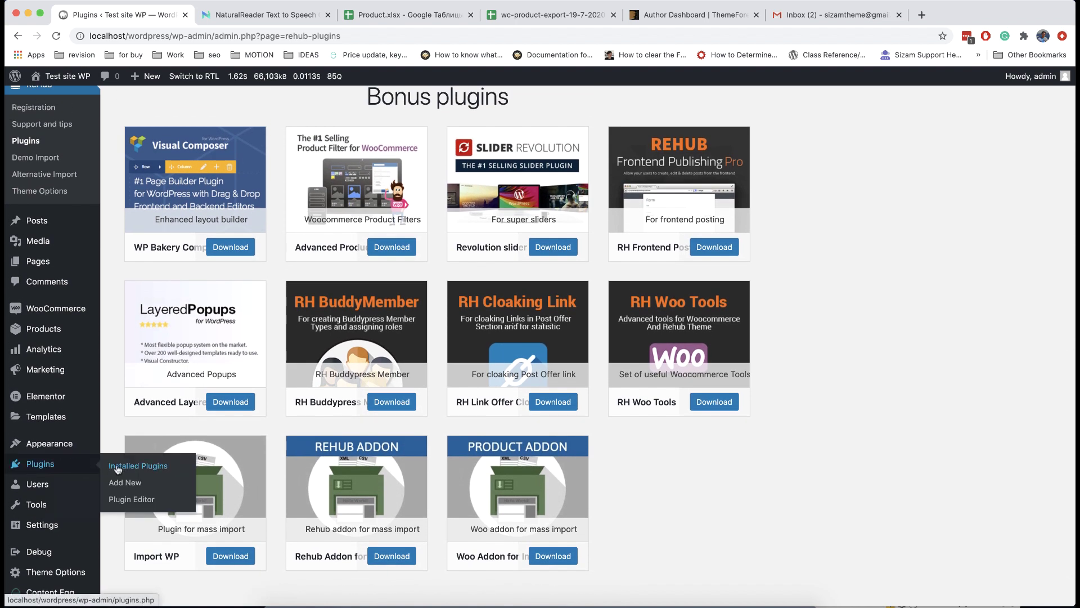
pyautogui.click(119, 466)
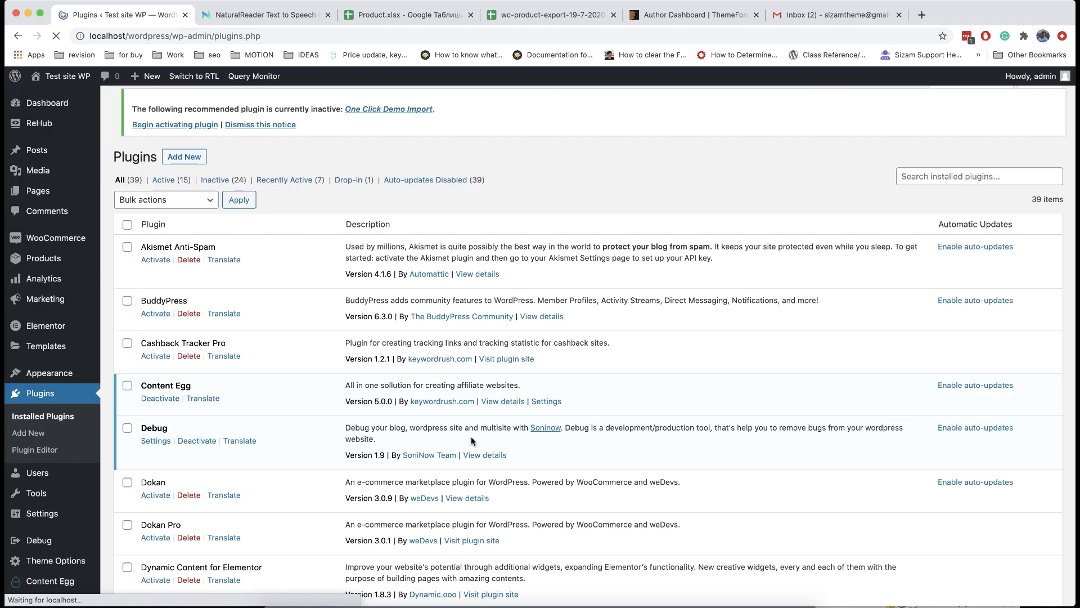
pyautogui.scroll(-20, 471, 440)
pyautogui.scroll(12, 471, 436)
pyautogui.scroll(5, 471, 440)
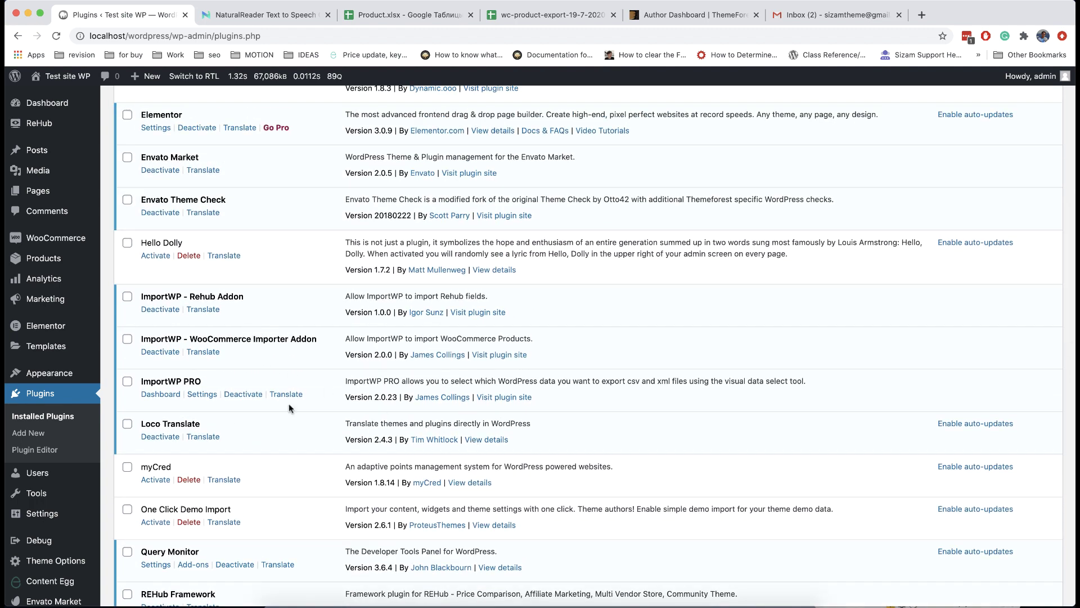
pyautogui.scroll(-2, 288, 403)
pyautogui.moveTo(81, 524)
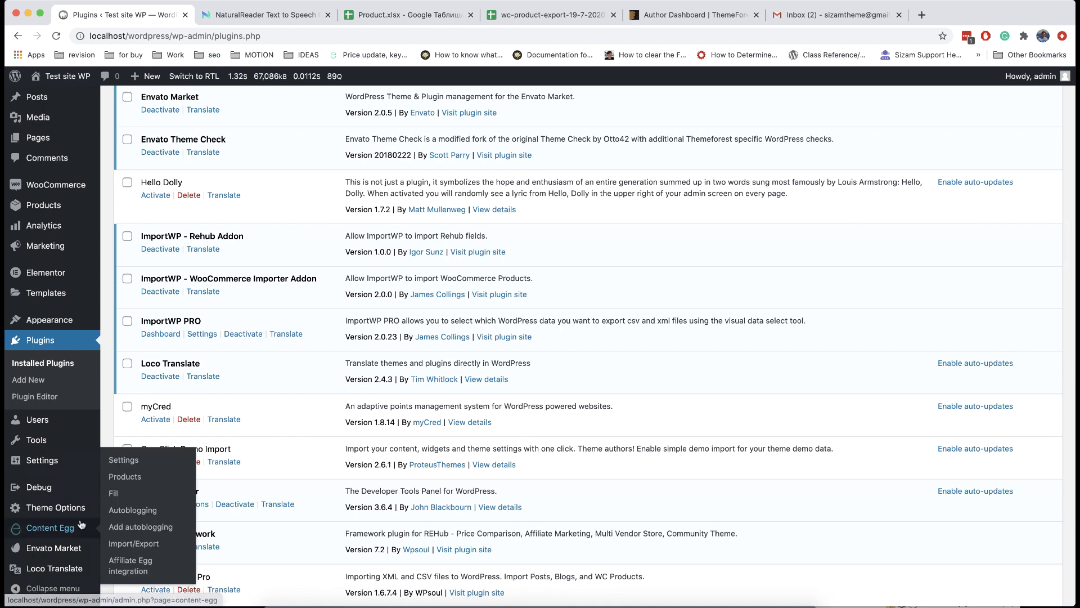
pyautogui.scroll(10, 290, 405)
pyautogui.scroll(-10, 285, 385)
# Save the Content Egg settings with product enabled as a post type
pyautogui.moveTo(51, 531)
pyautogui.click(129, 456)
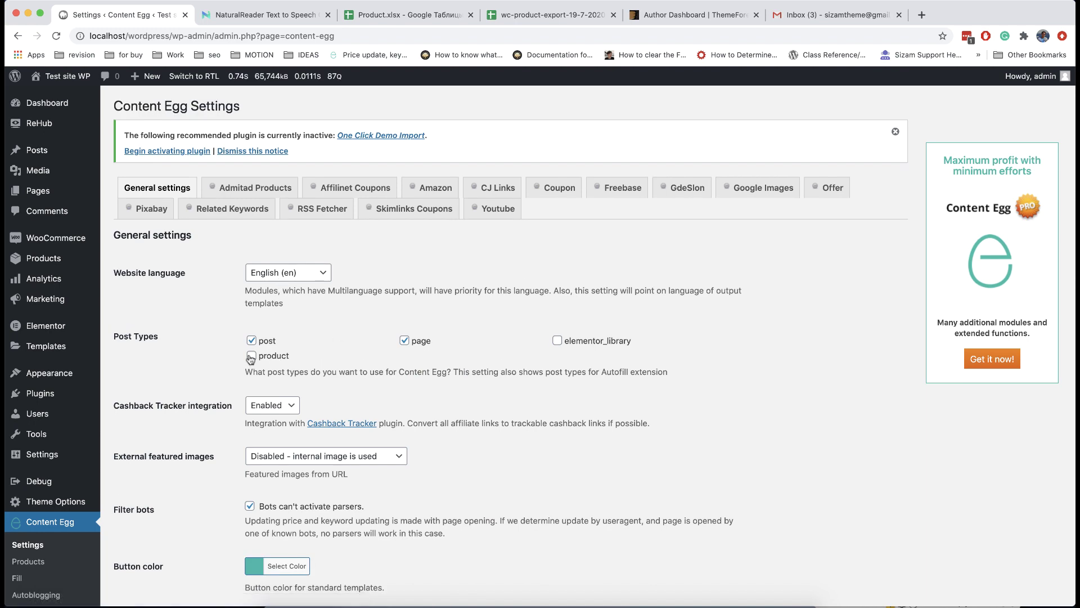
pyautogui.scroll(-15, 325, 424)
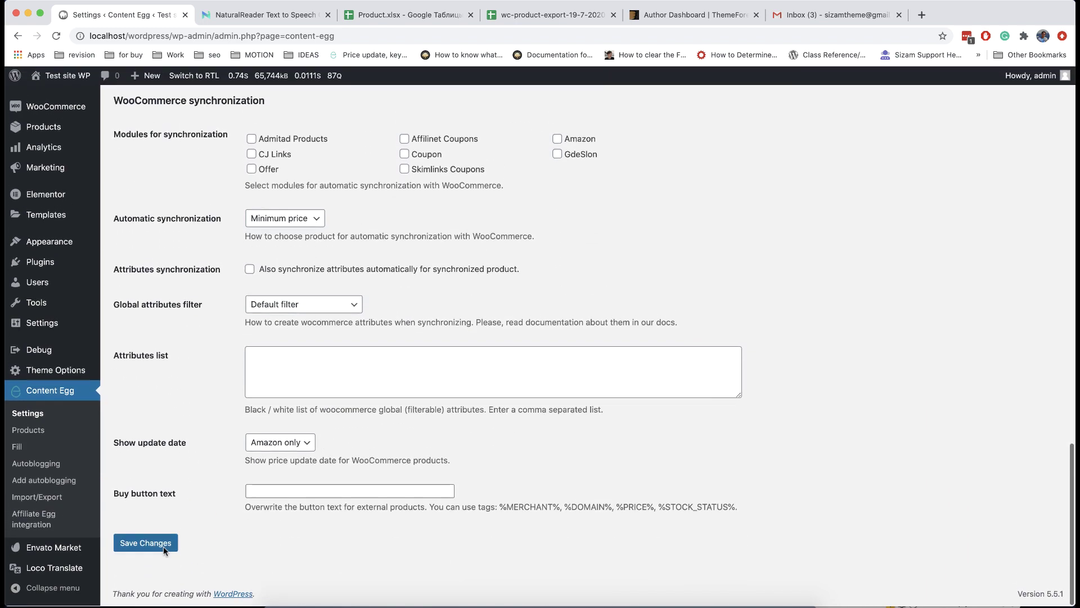
pyautogui.click(147, 543)
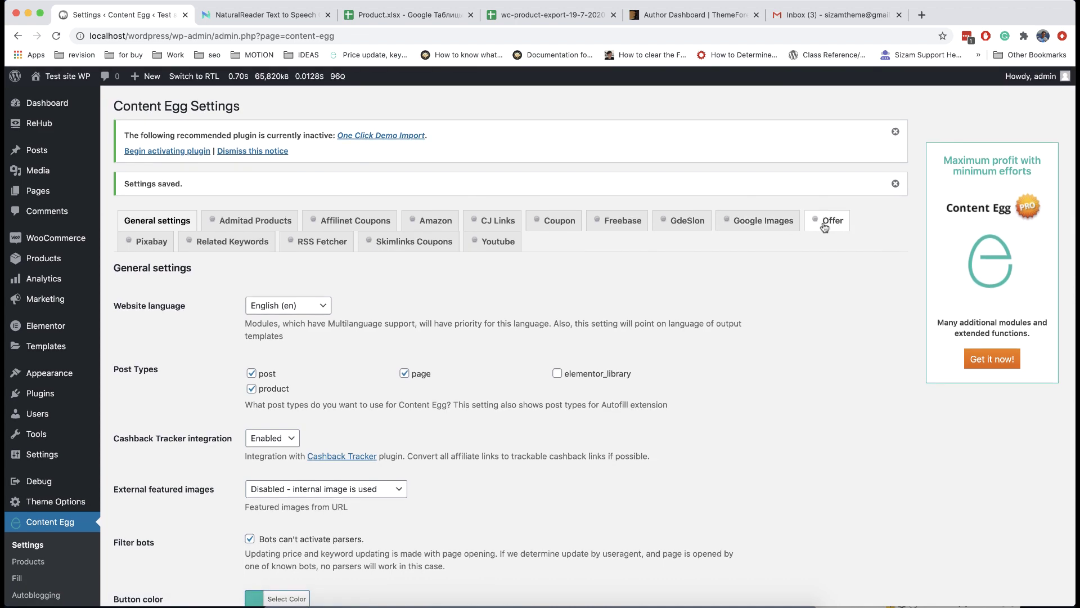
# Enable the Offer module with offers added through shortcodes only, and save
pyautogui.click(824, 227)
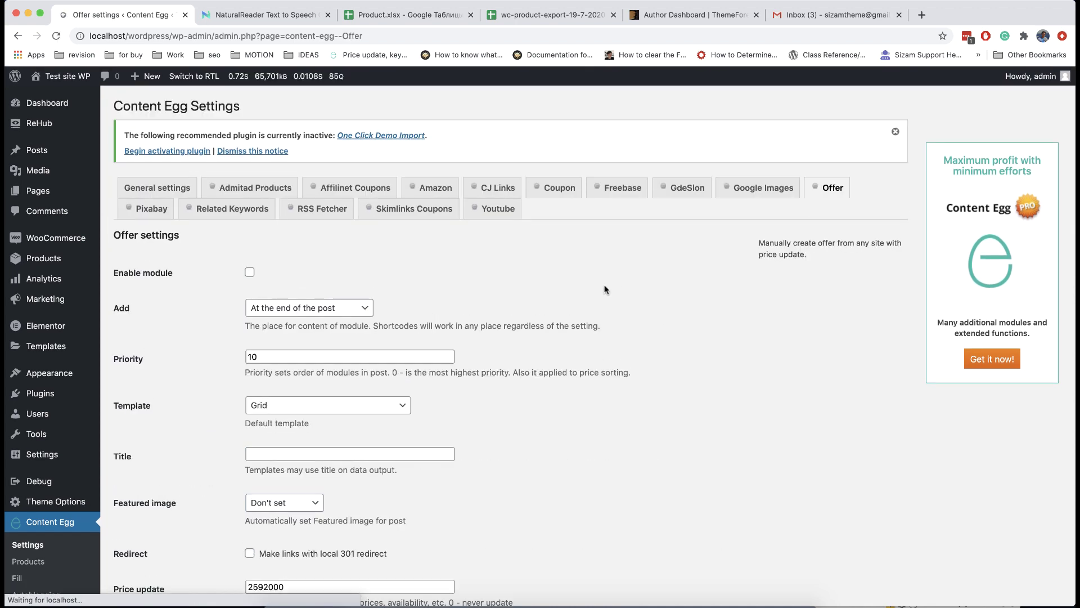
pyautogui.click(250, 273)
pyautogui.click(309, 308)
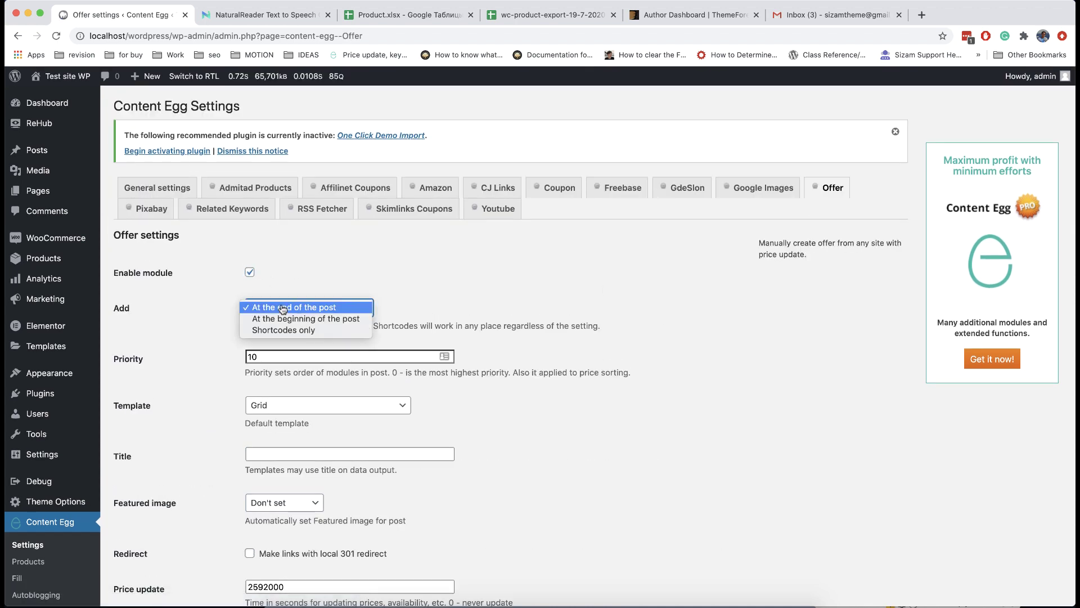
pyautogui.click(281, 331)
pyautogui.scroll(-6, 559, 350)
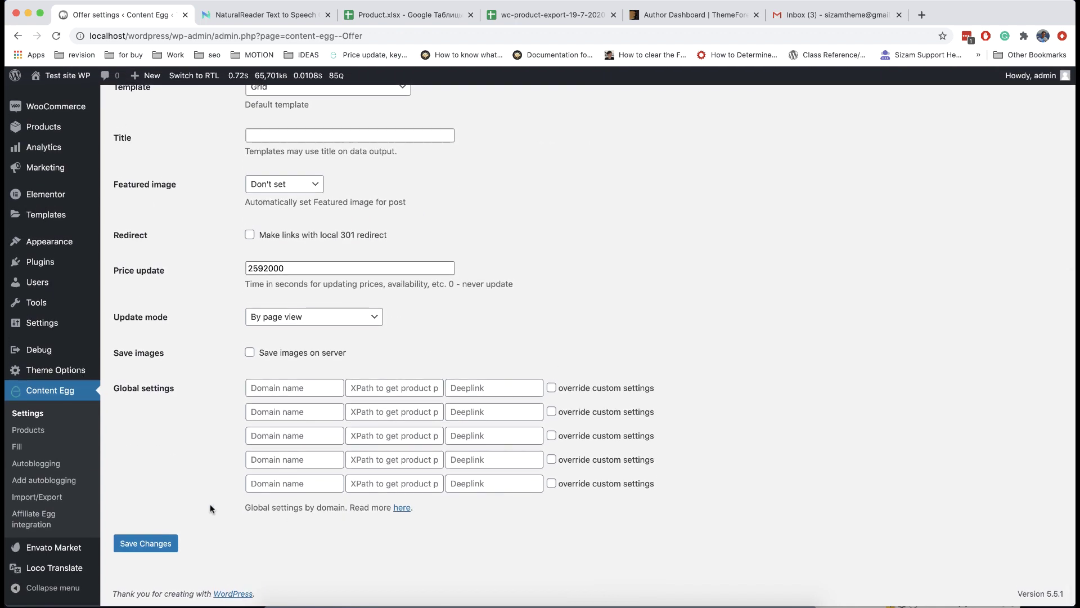
pyautogui.click(146, 543)
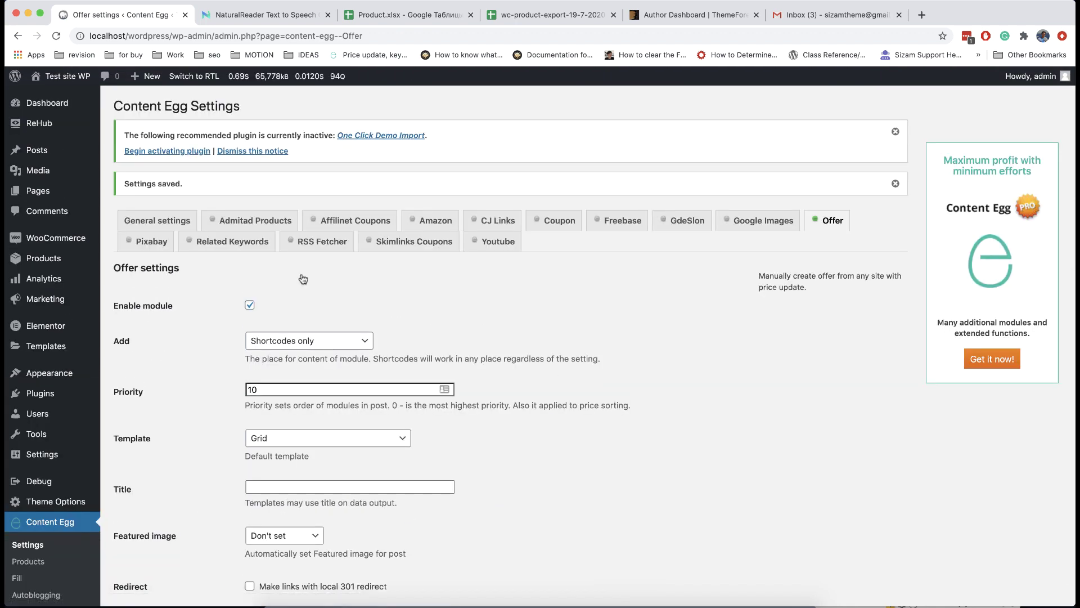
# Save the Content Egg general settings again
pyautogui.click(157, 220)
pyautogui.scroll(-15, 214, 309)
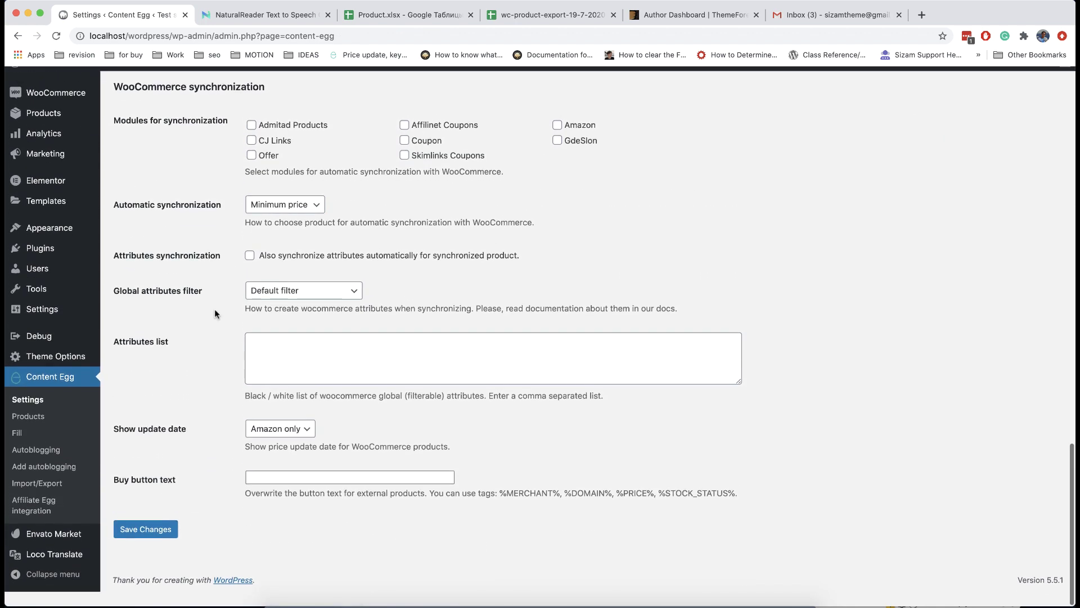
pyautogui.scroll(2, 214, 309)
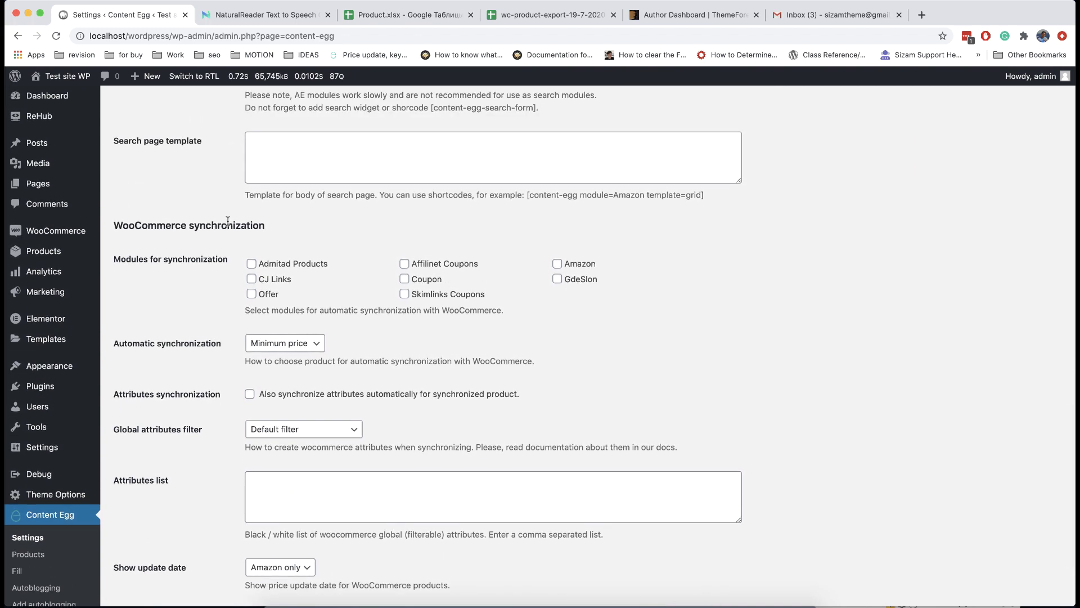
pyautogui.scroll(-4, 214, 369)
pyautogui.click(145, 543)
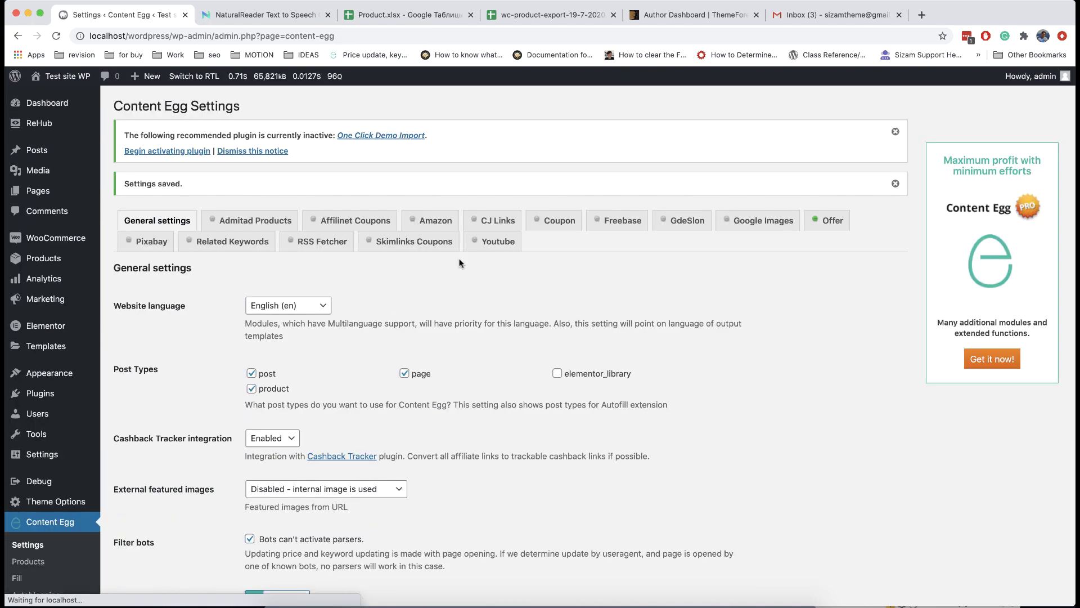
# Open the ImportWP importer tool
pyautogui.scroll(-1, 211, 378)
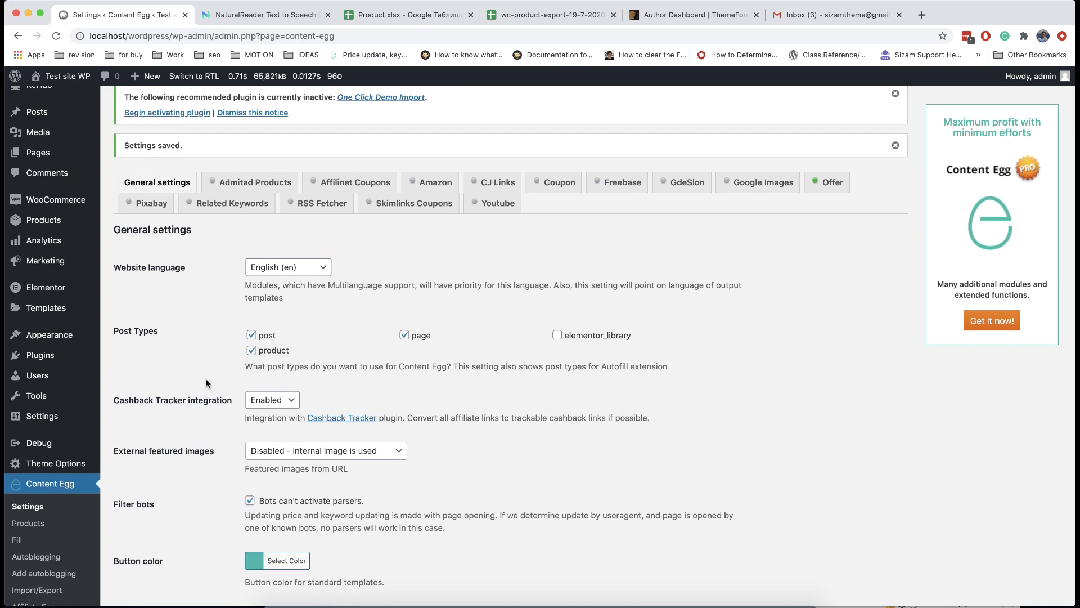
pyautogui.moveTo(63, 404)
pyautogui.click(126, 514)
# Create a new importer named 'Price comparison' for WooCommerce Products
pyautogui.click(479, 160)
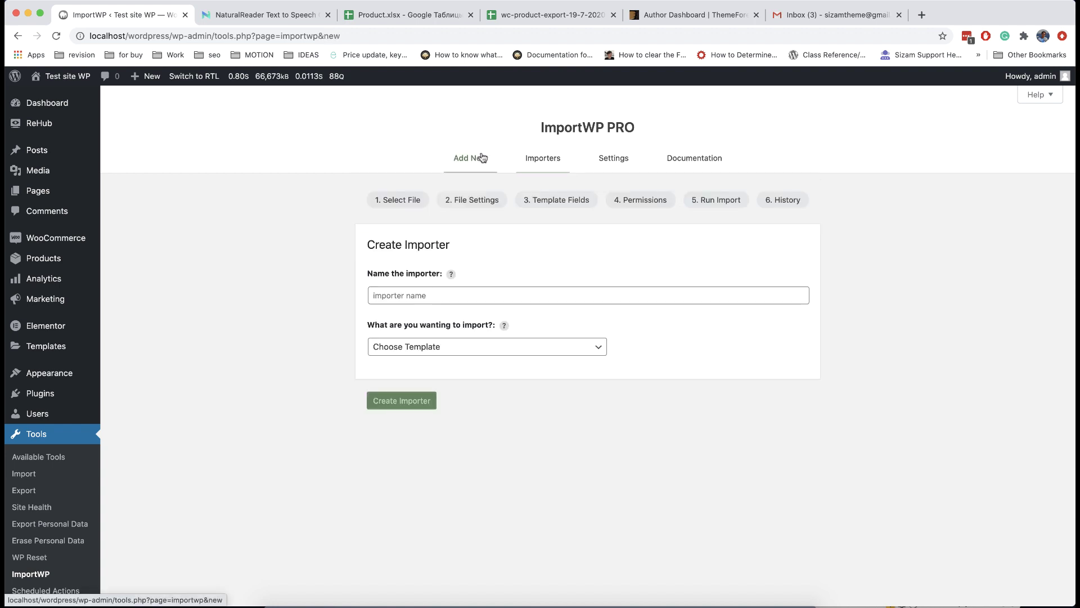
pyautogui.click(445, 296)
pyautogui.write('Price c')
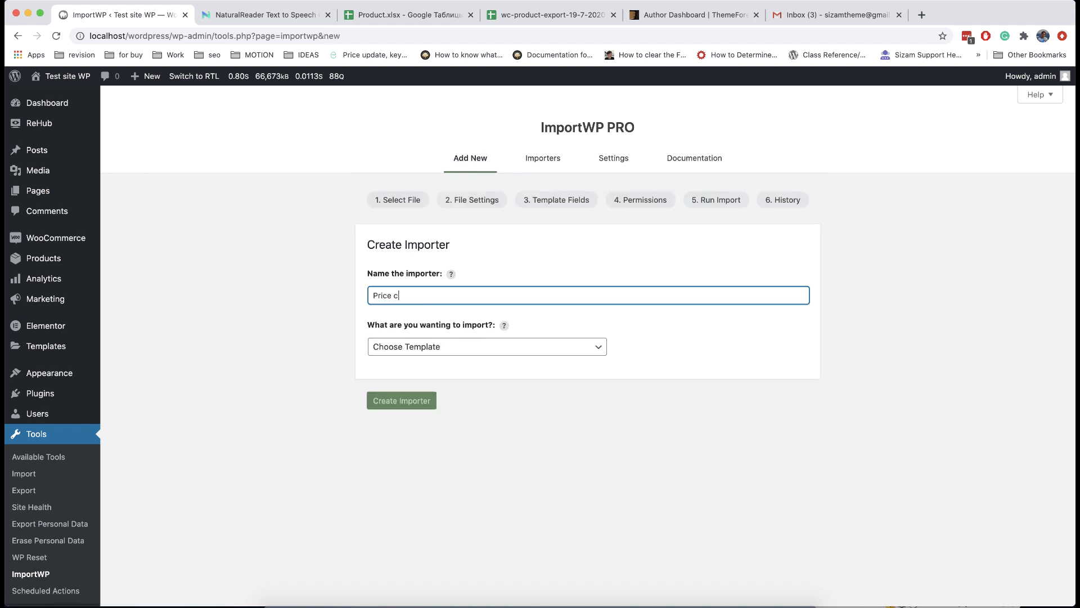
pyautogui.write('omparison')
pyautogui.click(433, 347)
pyautogui.click(456, 359)
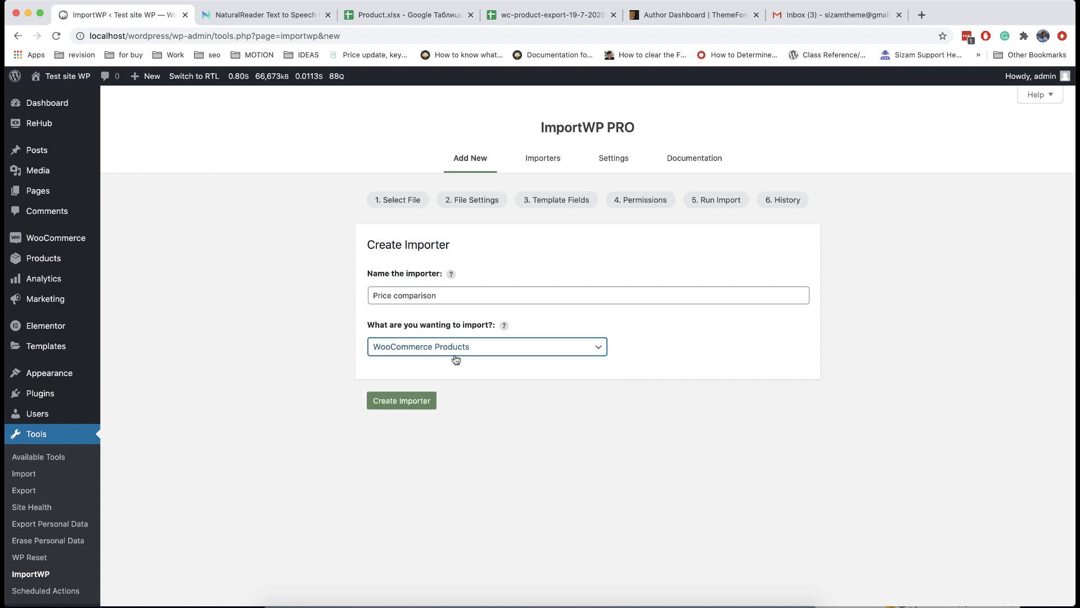
pyautogui.click(416, 398)
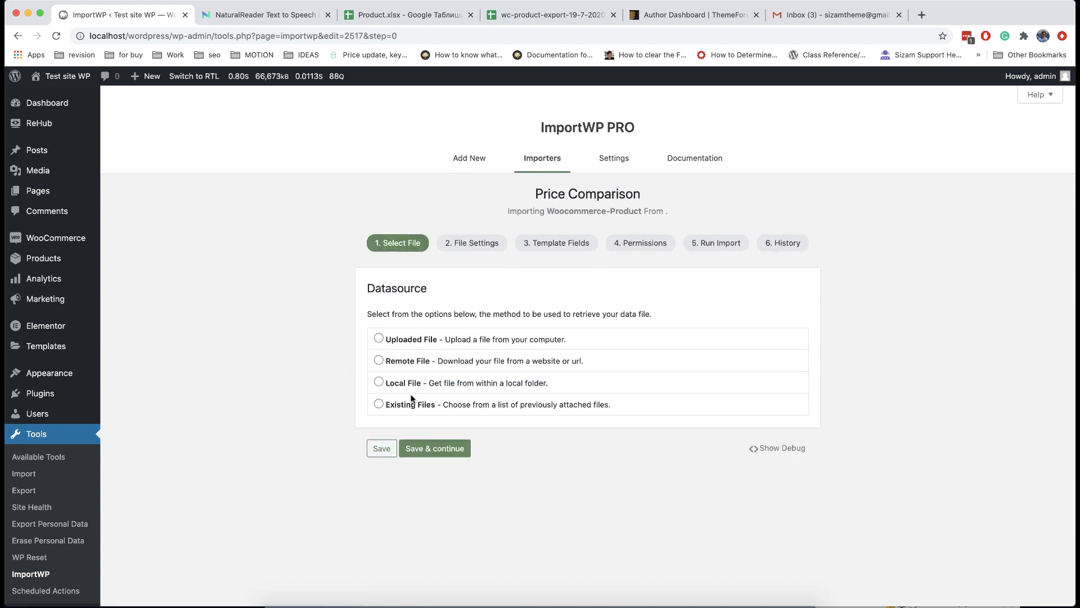
# Upload the wc-product-export CSV file and continue to file settings
pyautogui.click(379, 340)
pyautogui.click(483, 364)
pyautogui.scroll(-5, 549, 222)
pyautogui.scroll(-1, 550, 223)
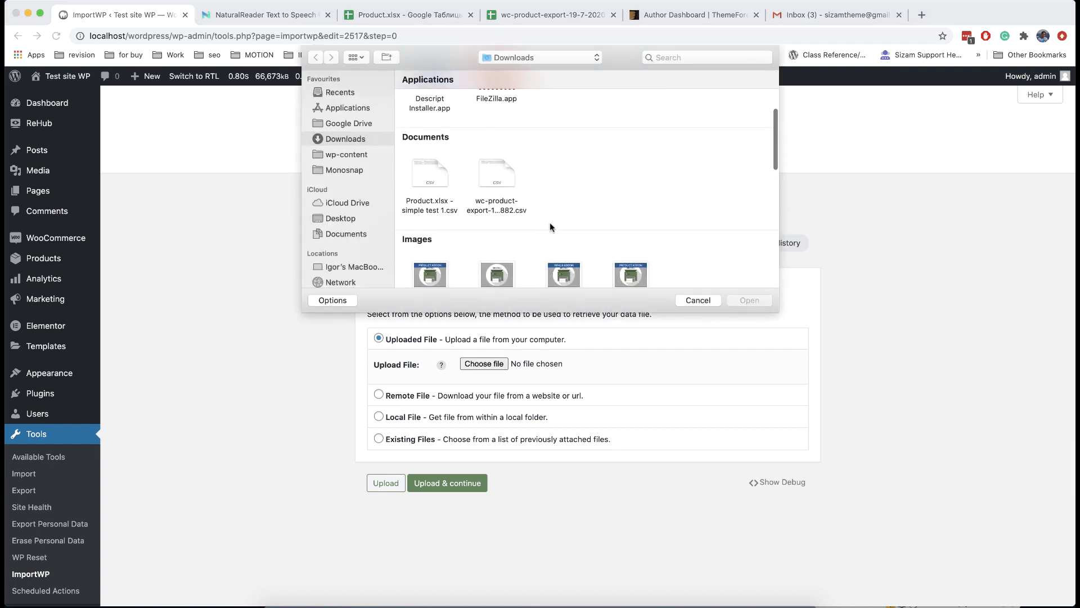
pyautogui.click(511, 179)
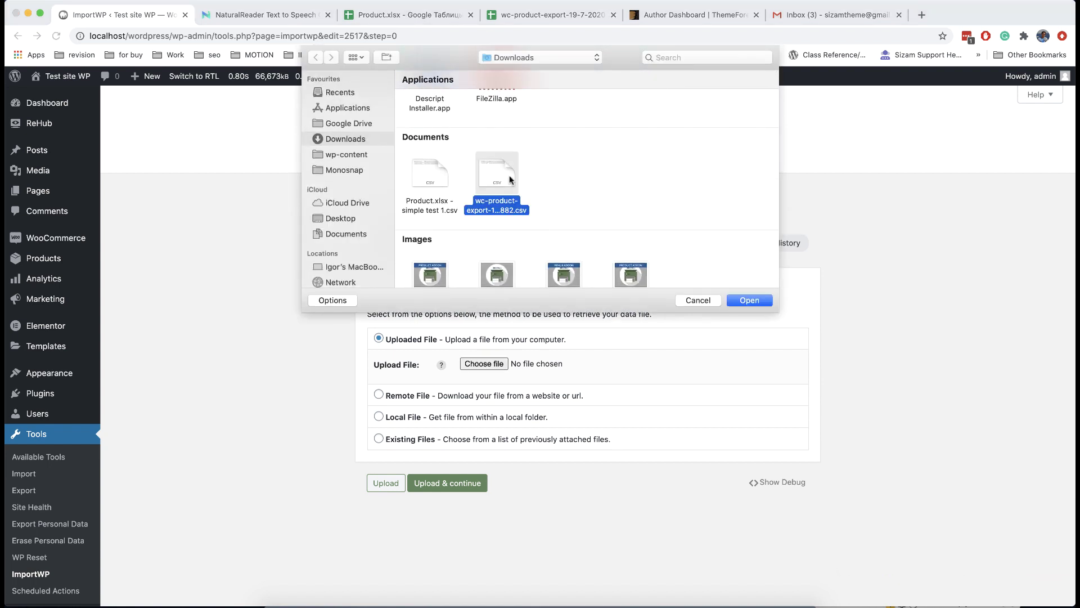
pyautogui.click(739, 301)
pyautogui.click(479, 483)
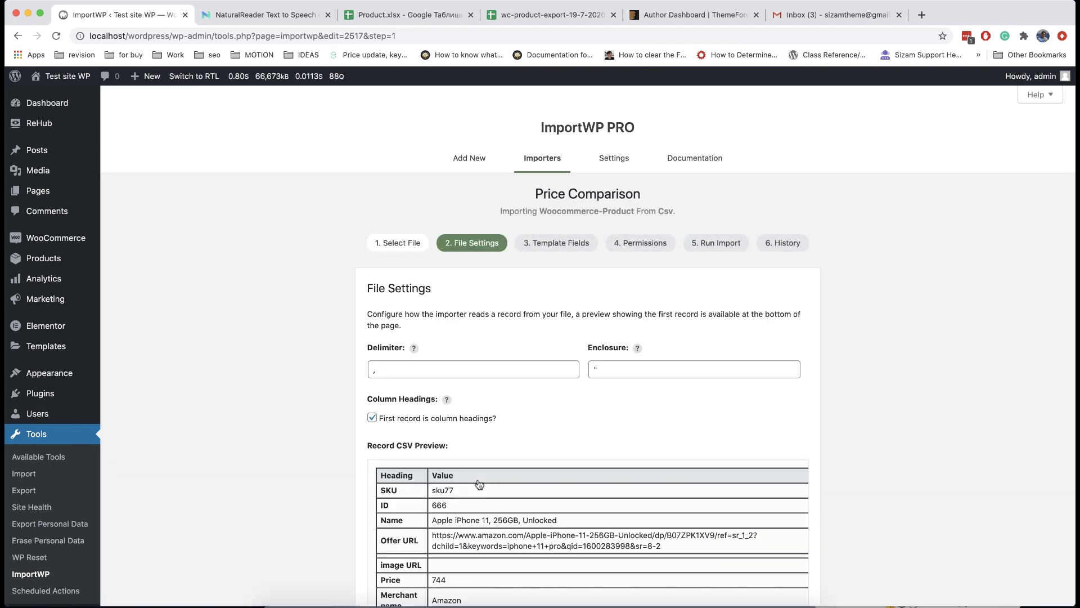
pyautogui.scroll(-4, 540, 444)
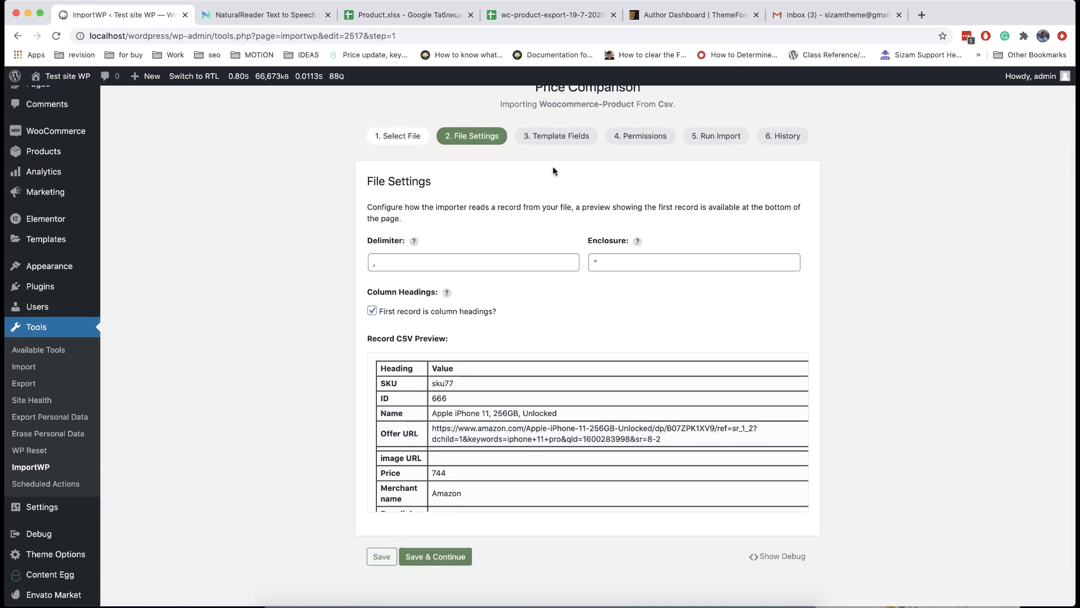
# Check the Apple offer URL in cell D4 of the product export spreadsheet
pyautogui.click(548, 17)
pyautogui.click(467, 201)
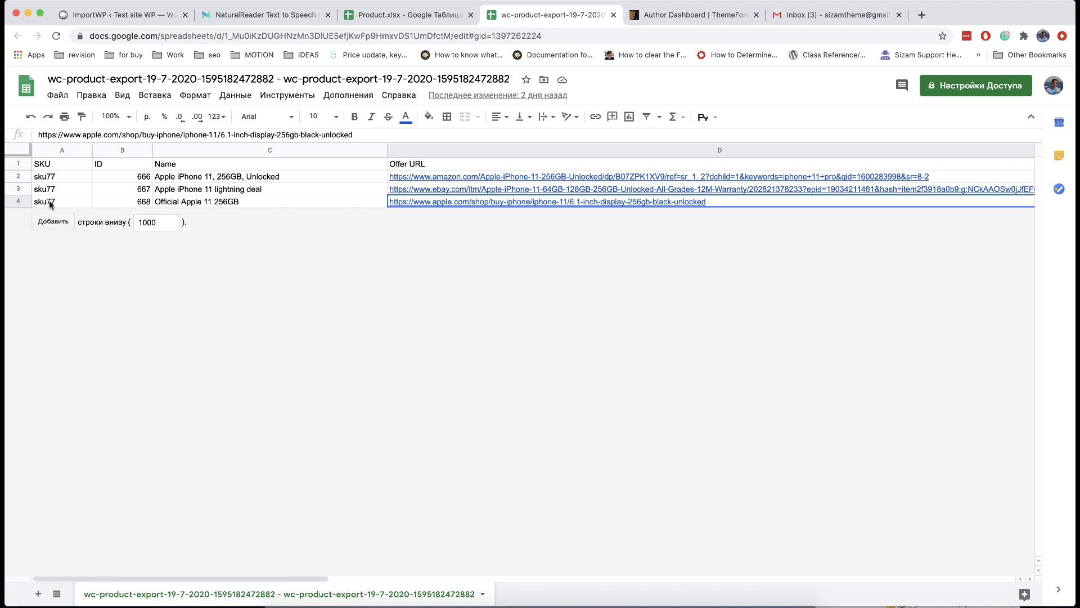
pyautogui.click(138, 15)
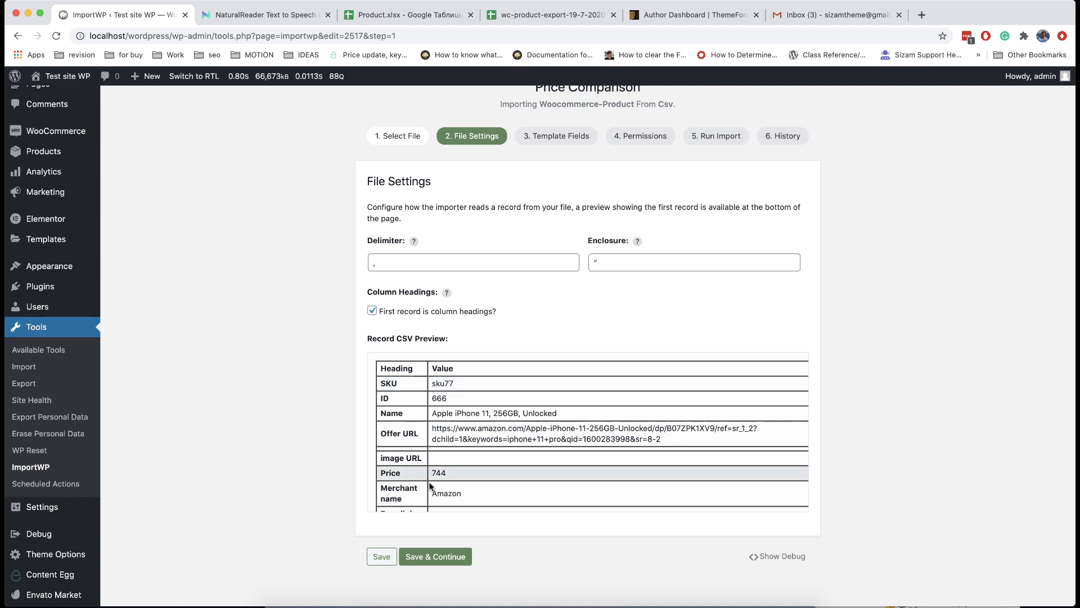
# Save the file settings and map the CSV Name column {2} to Product Name
pyautogui.click(428, 552)
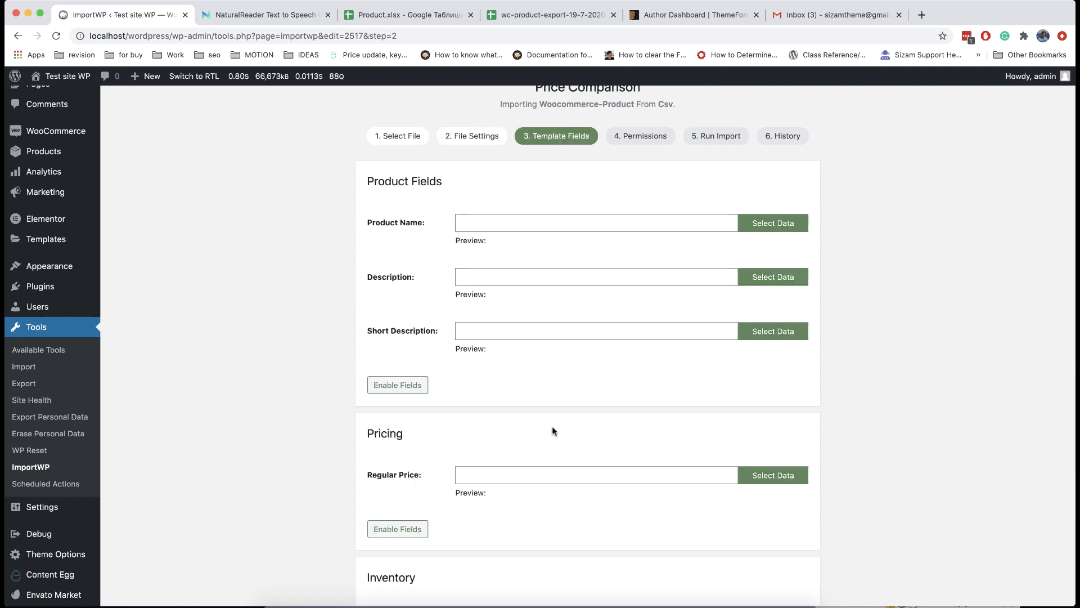
pyautogui.click(760, 222)
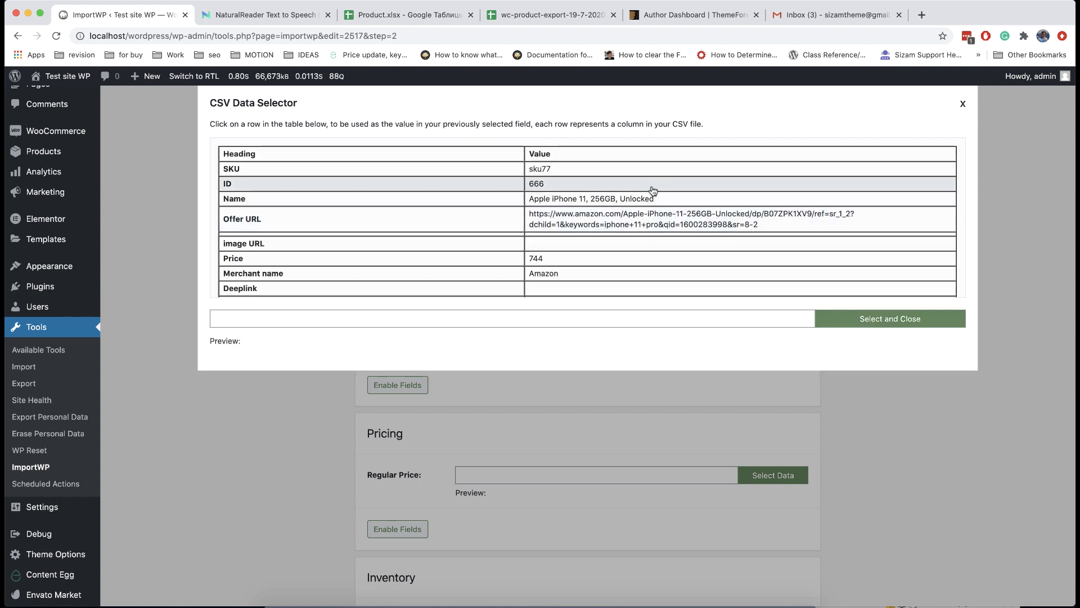
pyautogui.scroll(-1, 653, 190)
pyautogui.click(651, 187)
pyautogui.click(890, 318)
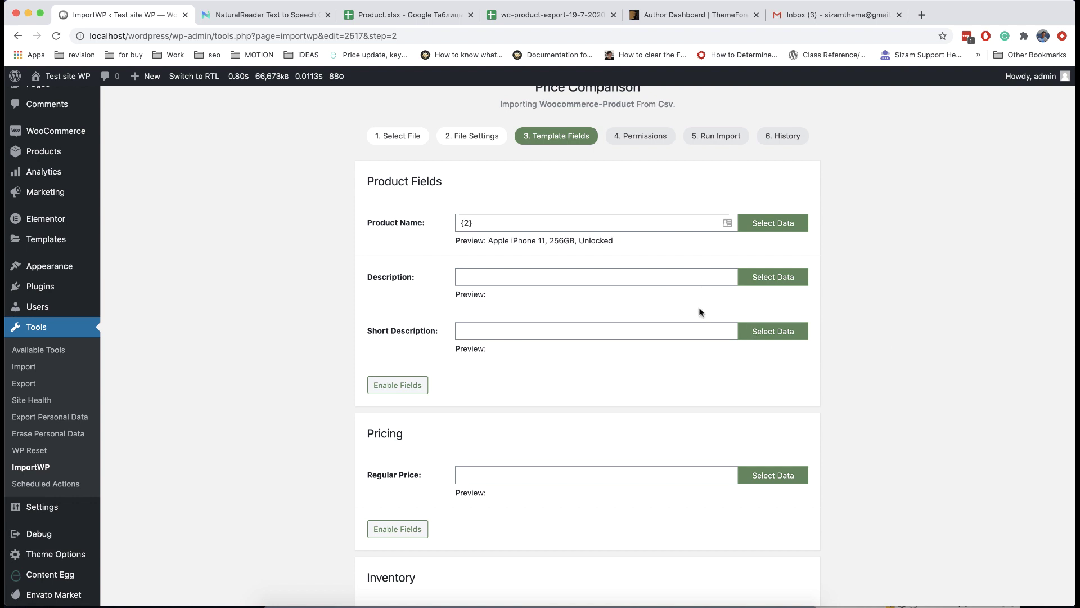
pyautogui.scroll(-2, 662, 354)
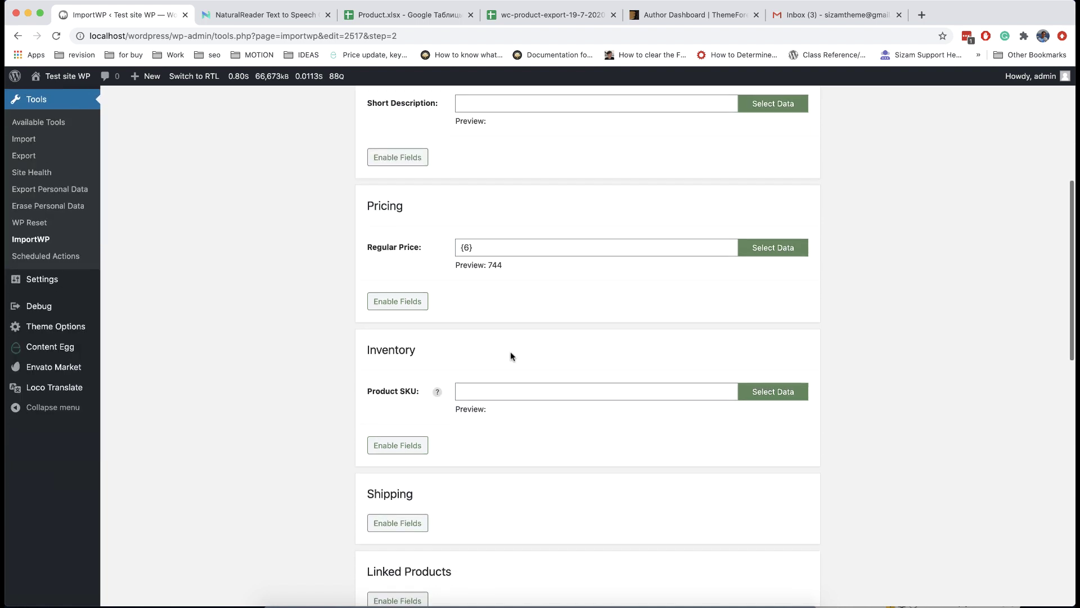
# Map the SKU column {0} to Product SKU, previewing sku77
pyautogui.scroll(-5, 511, 351)
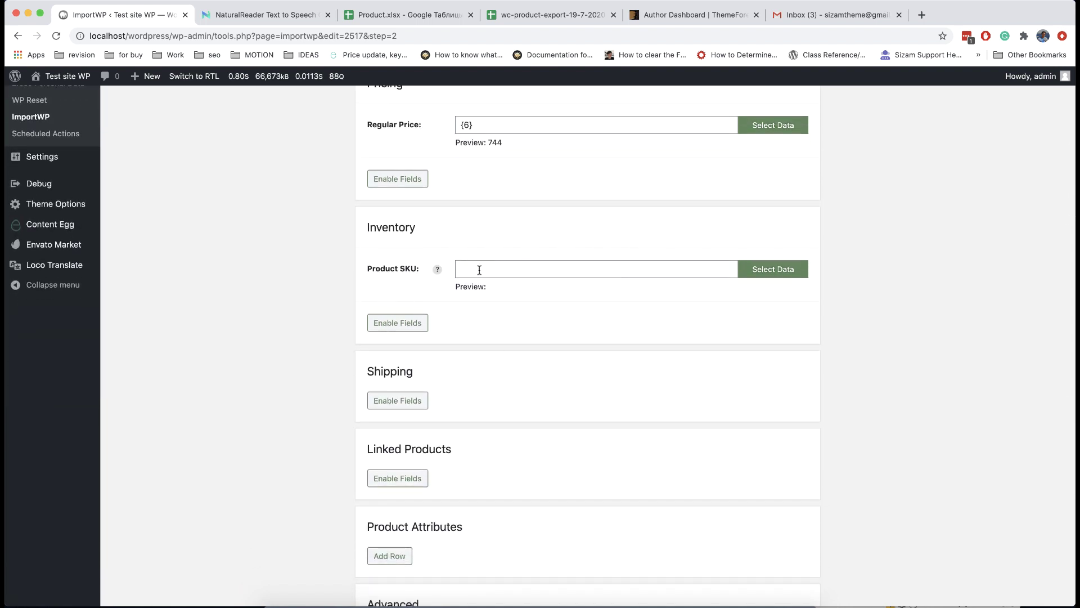
pyautogui.click(759, 270)
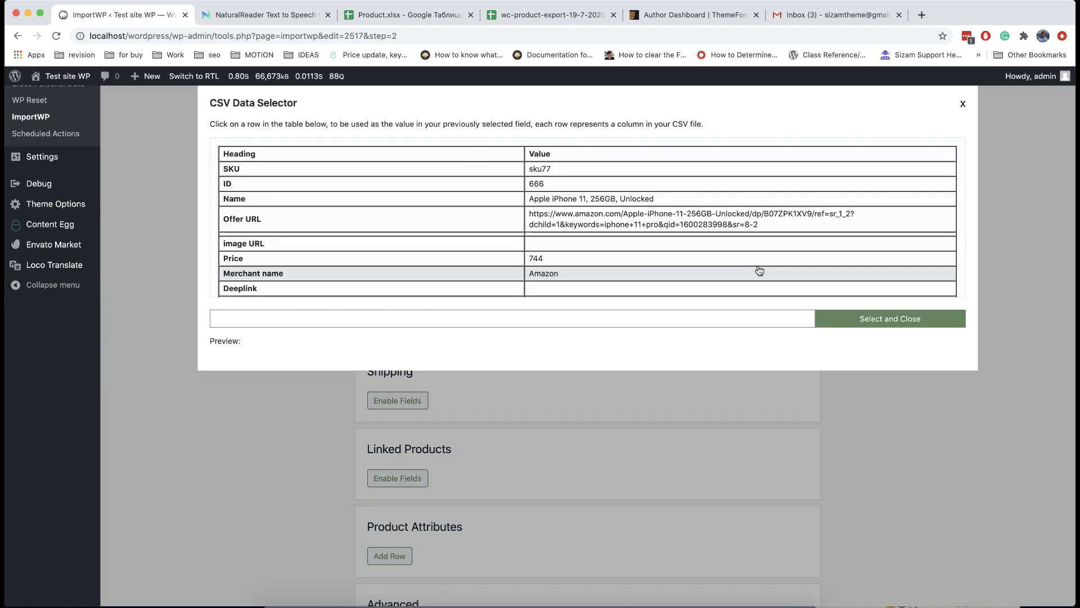
pyautogui.click(545, 172)
pyautogui.click(846, 320)
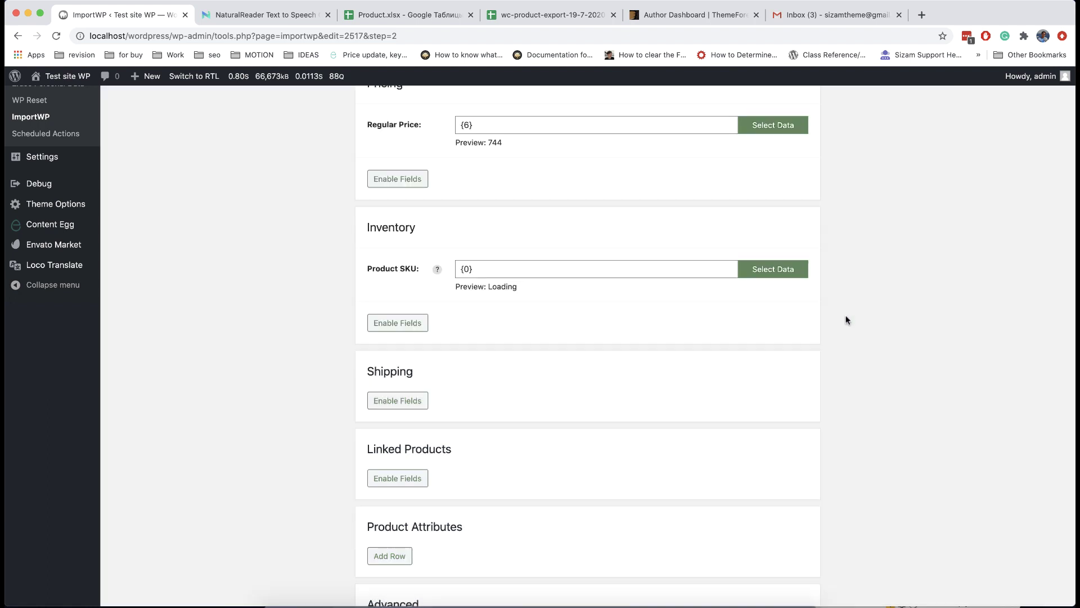
pyautogui.scroll(-3, 701, 353)
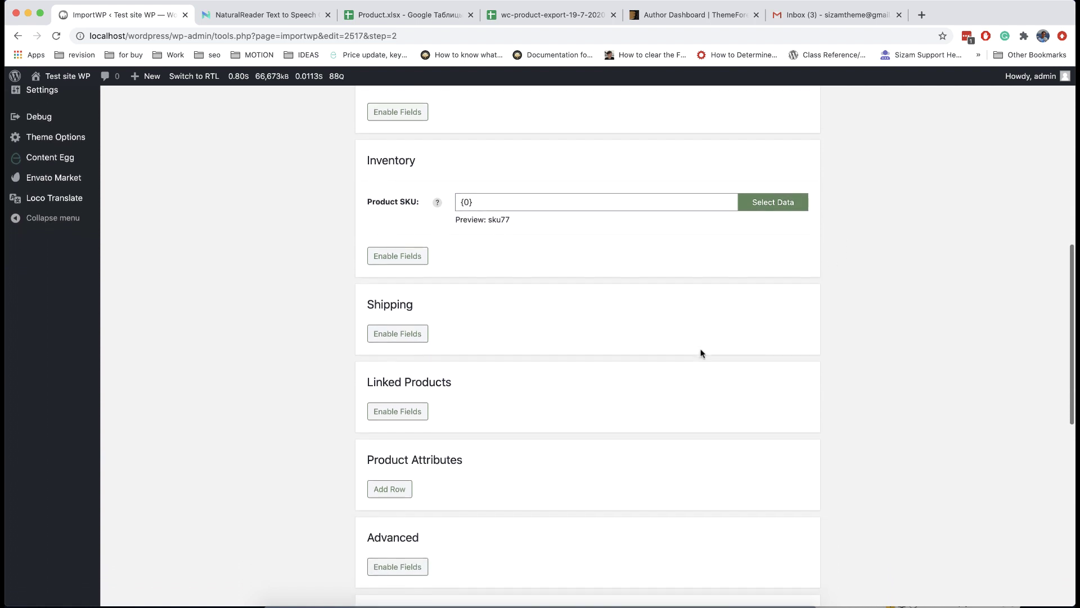
pyautogui.scroll(-5, 702, 352)
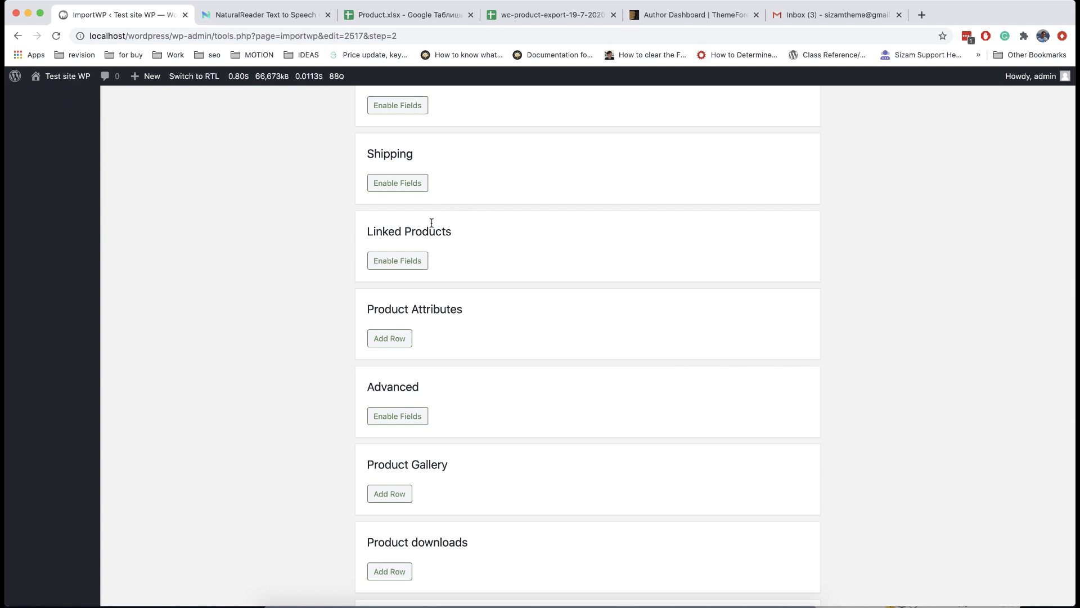
pyautogui.scroll(-5, 455, 309)
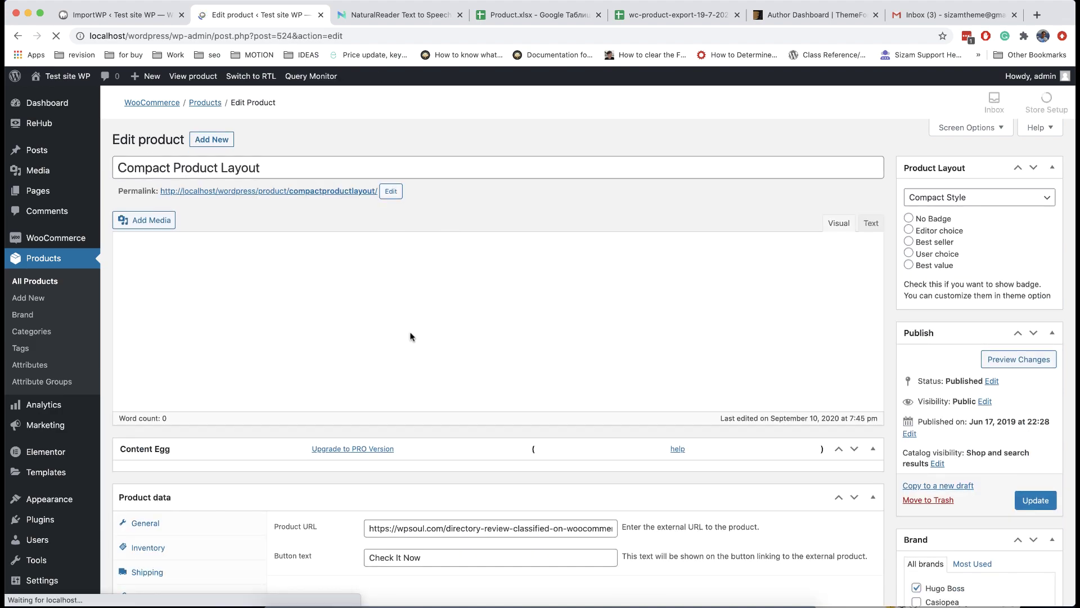
pyautogui.scroll(-10, 410, 332)
pyautogui.scroll(-15, 411, 332)
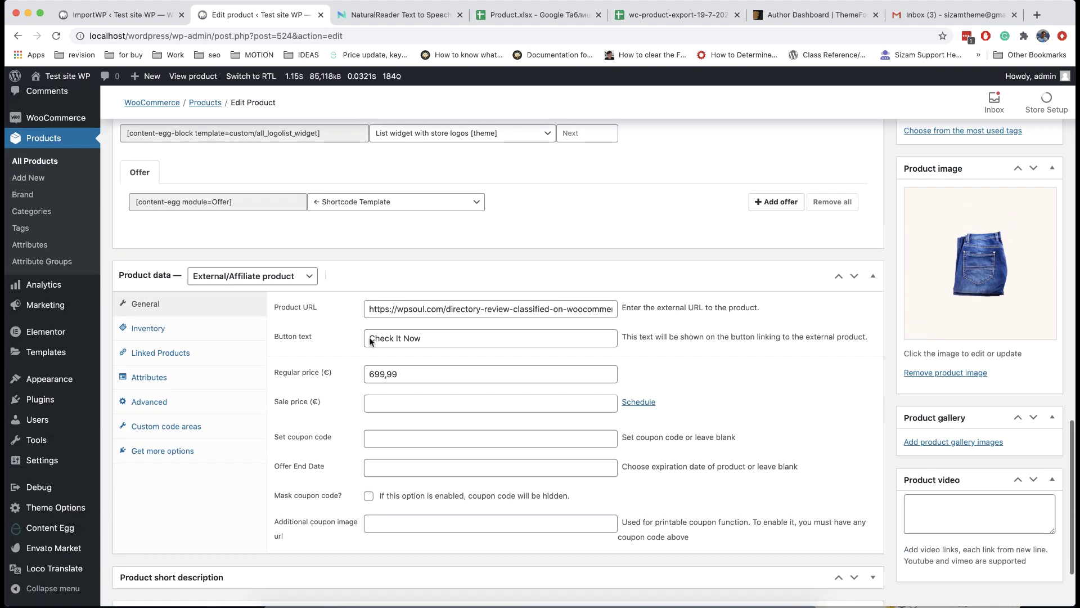
pyautogui.click(187, 354)
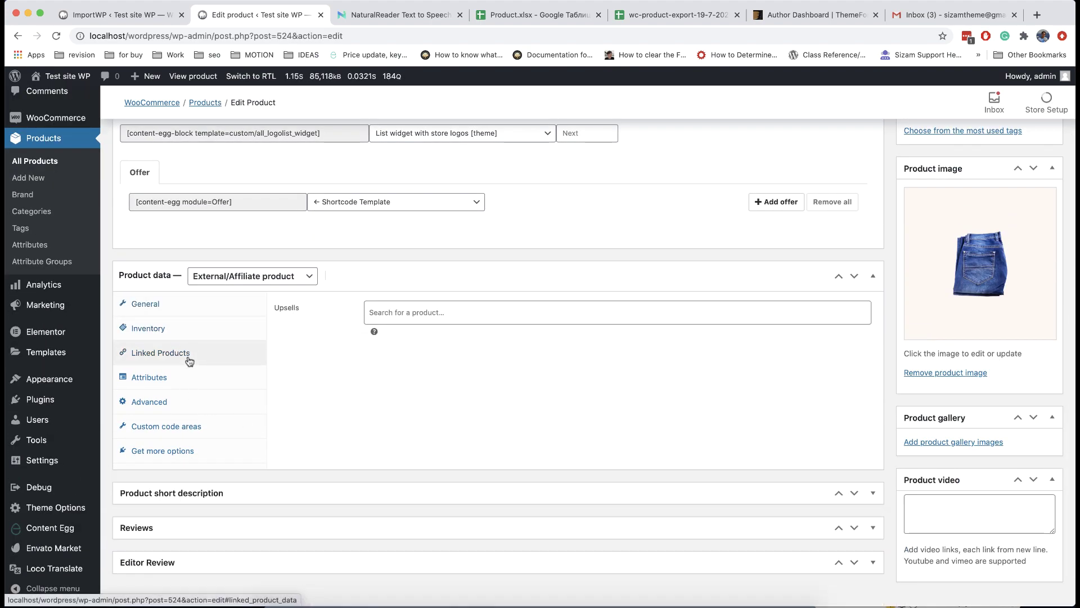
pyautogui.click(189, 402)
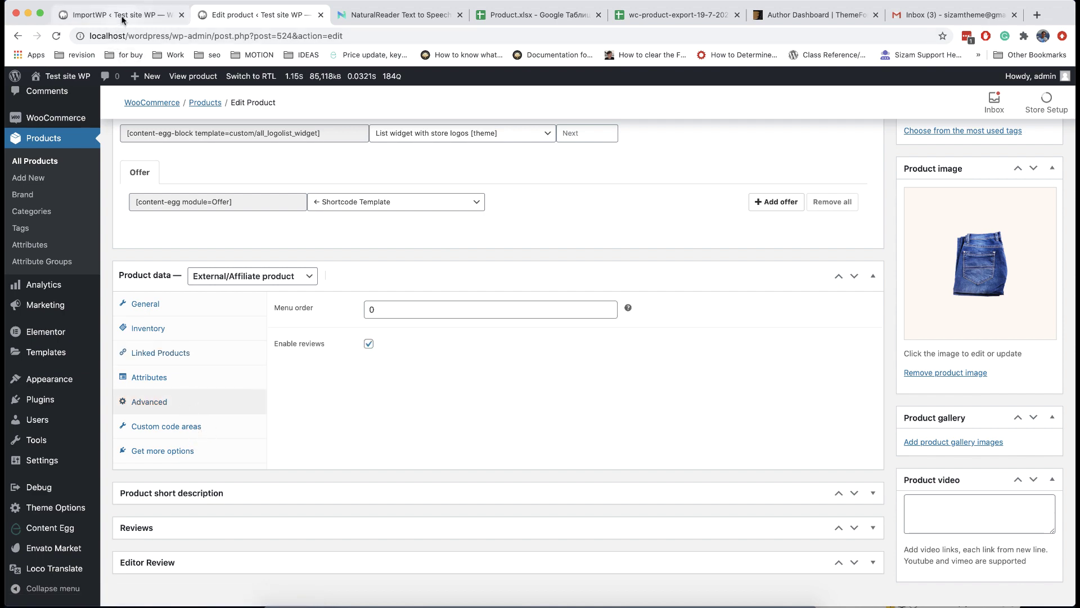
pyautogui.click(115, 15)
pyautogui.scroll(-8, 318, 441)
# Add a Product categories taxonomy mapped to the Categories column, with hierarchy enabled
pyautogui.scroll(-10, 318, 441)
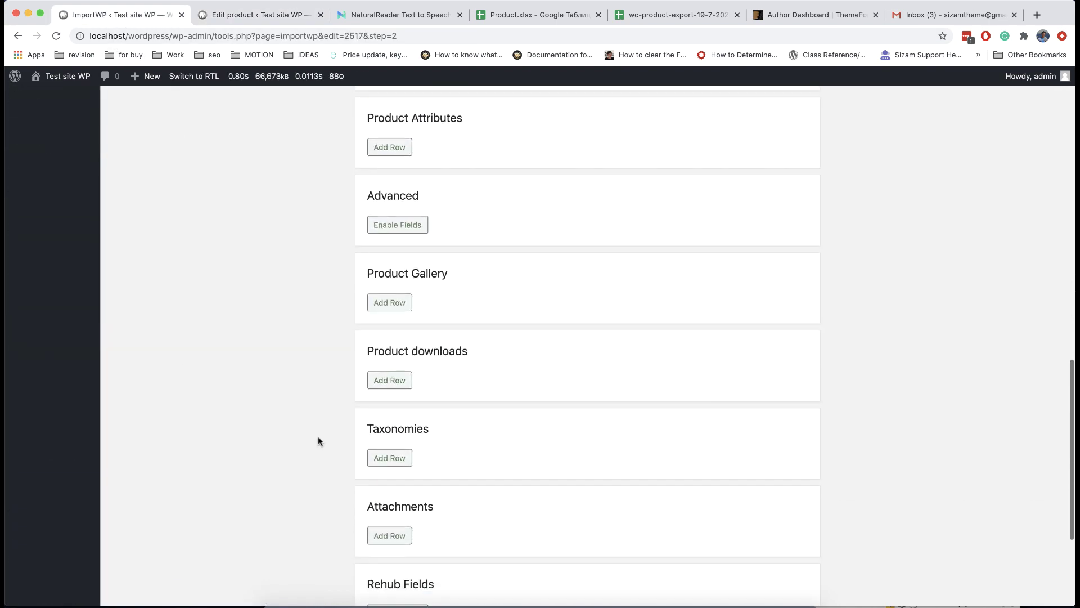
pyautogui.click(391, 265)
pyautogui.scroll(4, 540, 273)
pyautogui.click(554, 277)
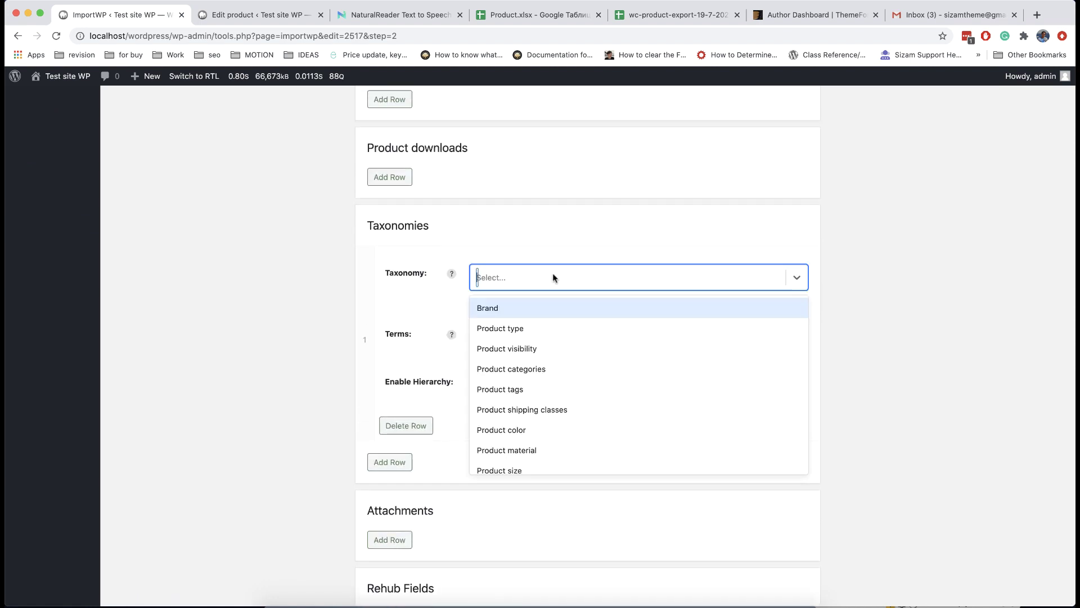
pyautogui.click(562, 369)
pyautogui.click(607, 338)
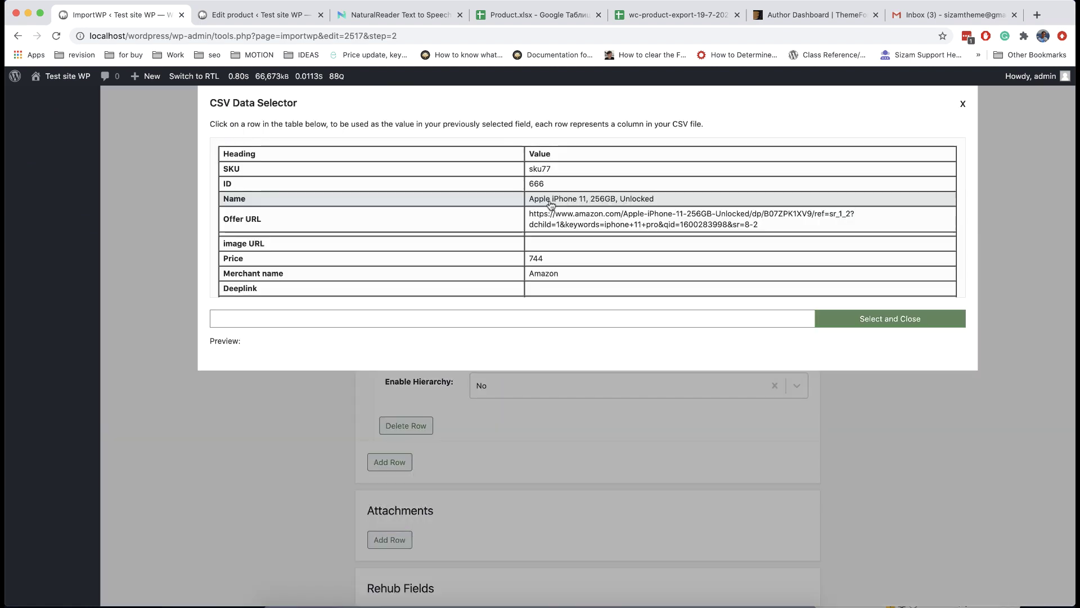
pyautogui.scroll(-4, 571, 253)
pyautogui.click(572, 256)
pyautogui.click(890, 318)
pyautogui.click(619, 385)
pyautogui.click(554, 434)
# Add an attachment row whose location comes from the Images column
pyautogui.scroll(-5, 540, 450)
pyautogui.click(390, 344)
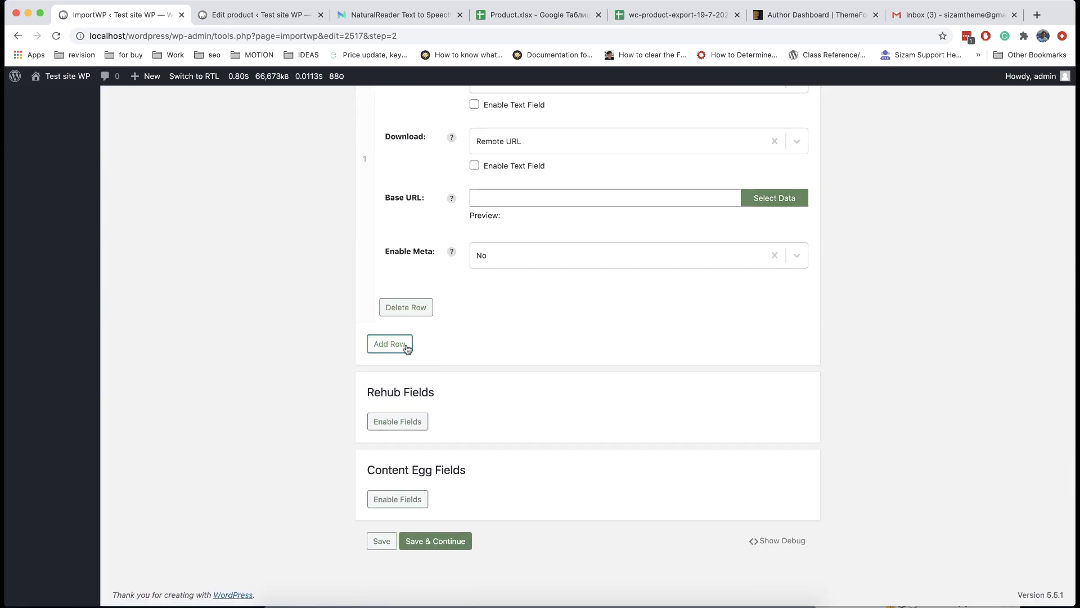
pyautogui.scroll(4, 514, 345)
pyautogui.click(771, 224)
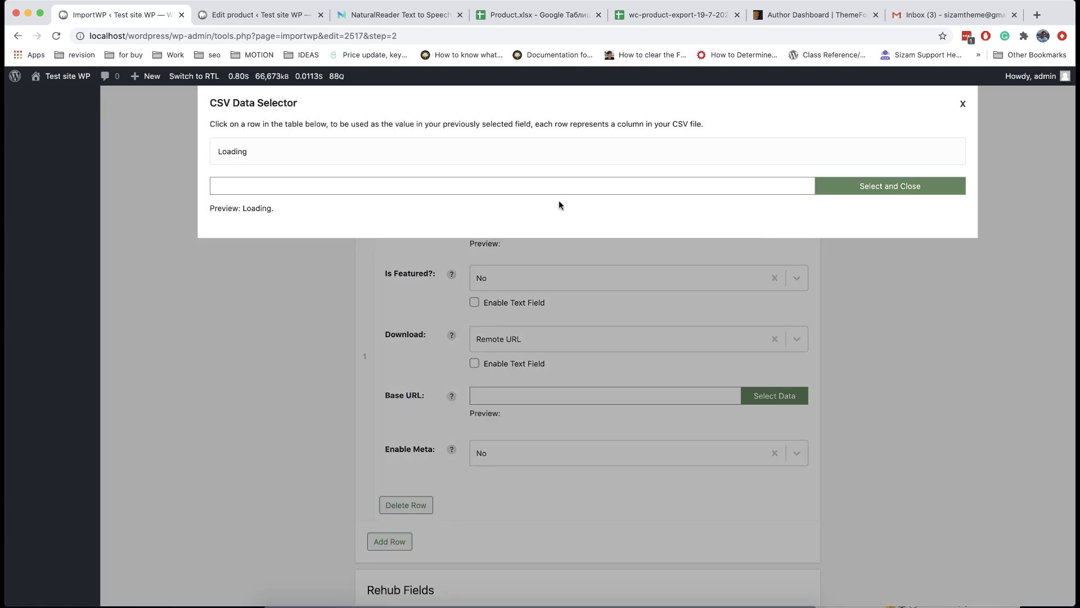
pyautogui.scroll(-2, 560, 204)
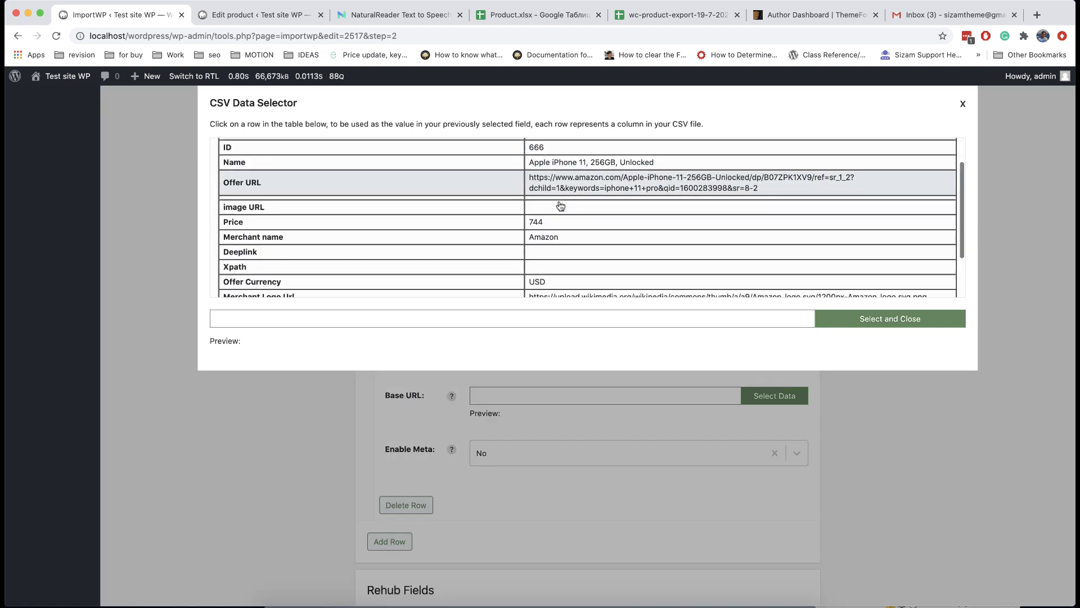
pyautogui.scroll(-3, 561, 205)
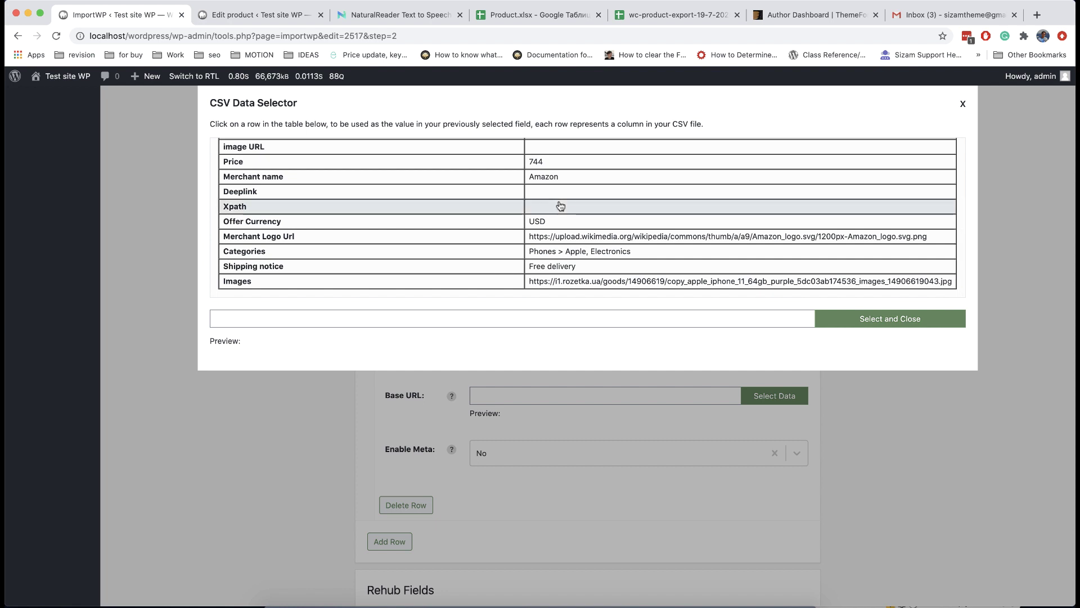
pyautogui.click(599, 281)
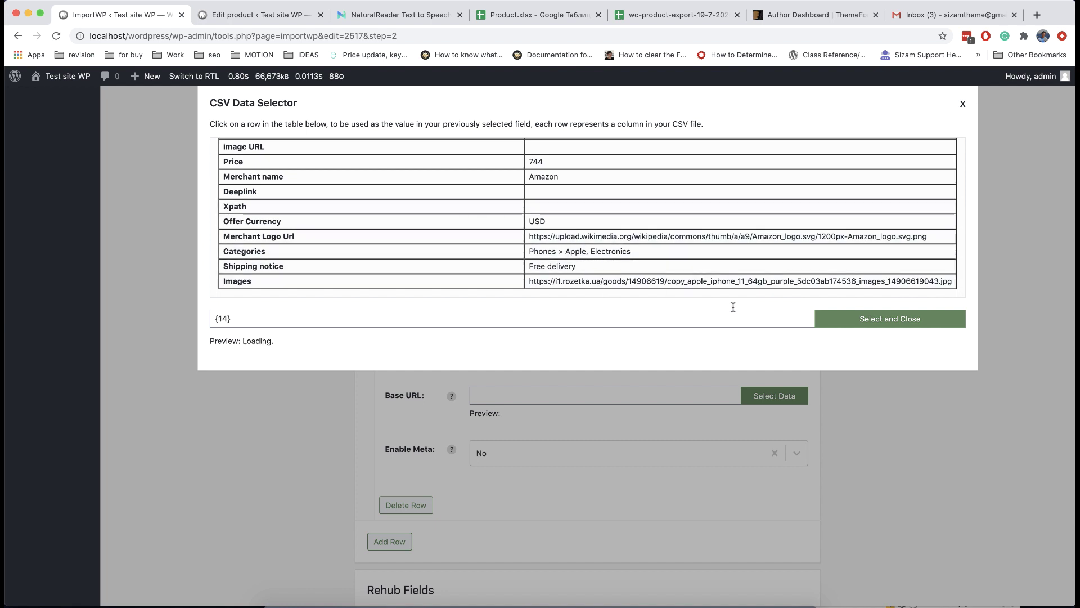
pyautogui.click(842, 322)
pyautogui.scroll(-5, 905, 373)
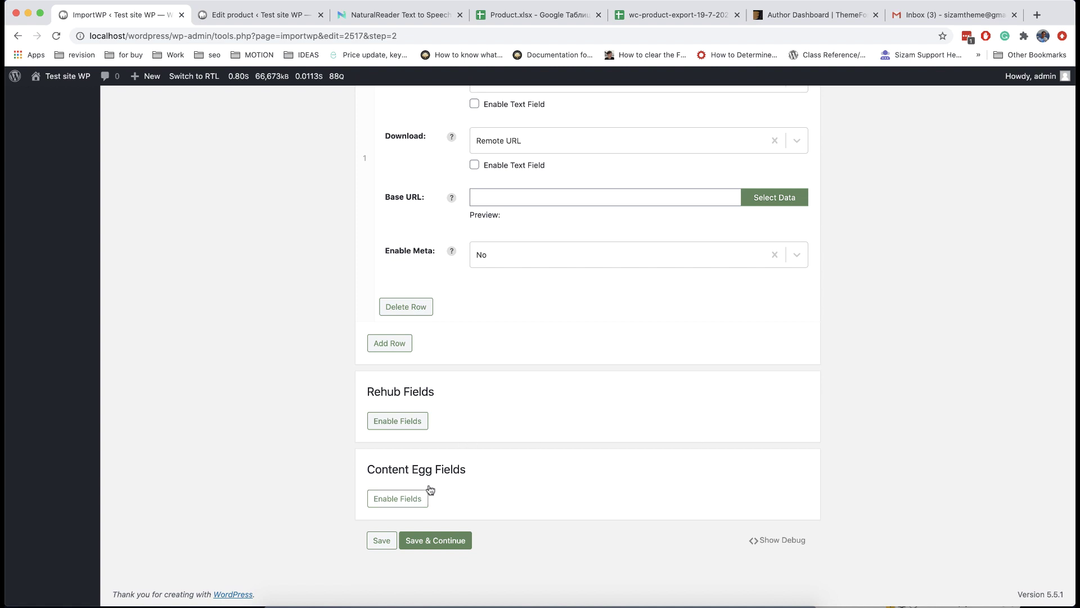
# Enable the Offer URL field and map it to the Offer URL column
pyautogui.click(405, 500)
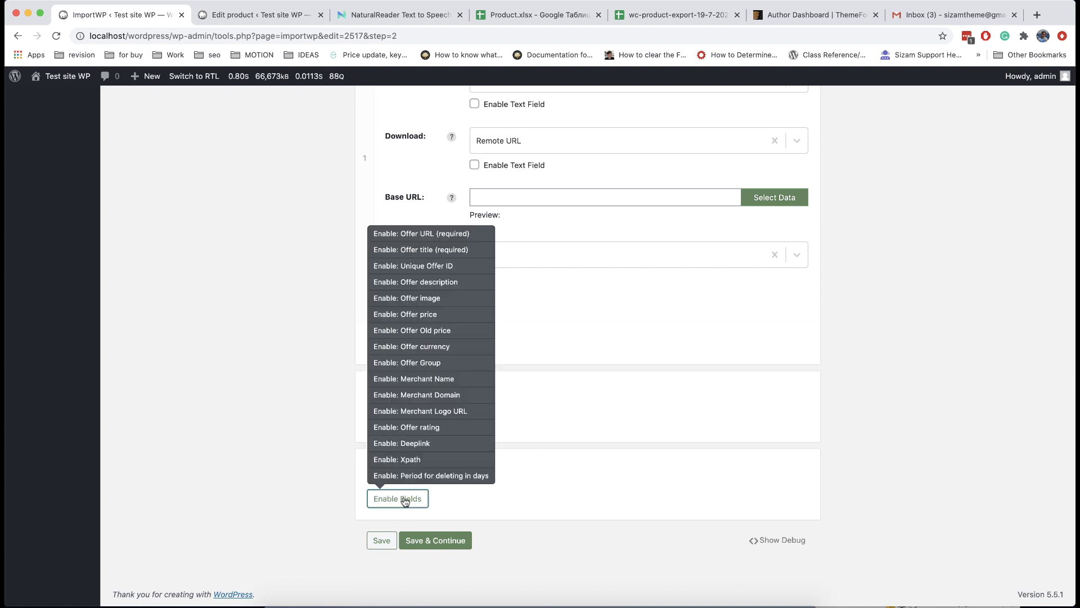
pyautogui.click(446, 234)
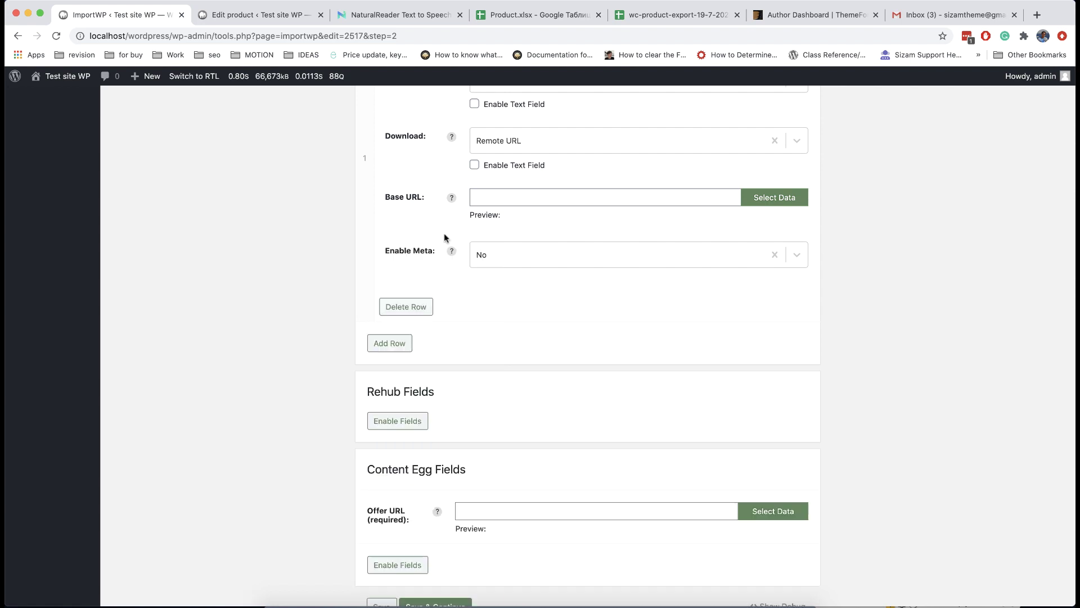
pyautogui.click(759, 509)
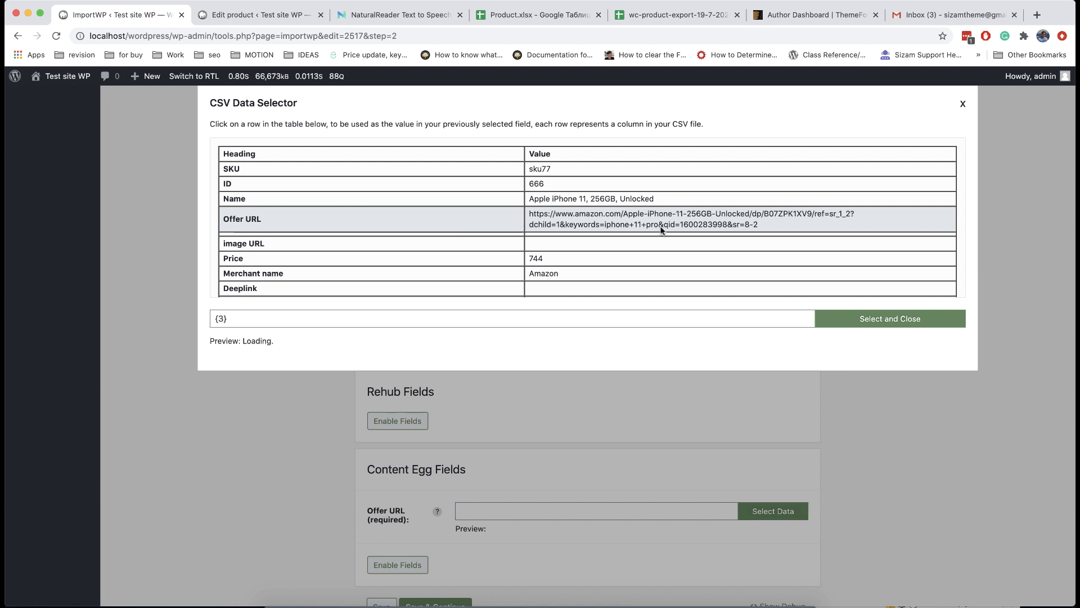
pyautogui.click(591, 220)
pyautogui.click(861, 317)
# Enable the Offer title field and map it to the Name column
pyautogui.click(416, 564)
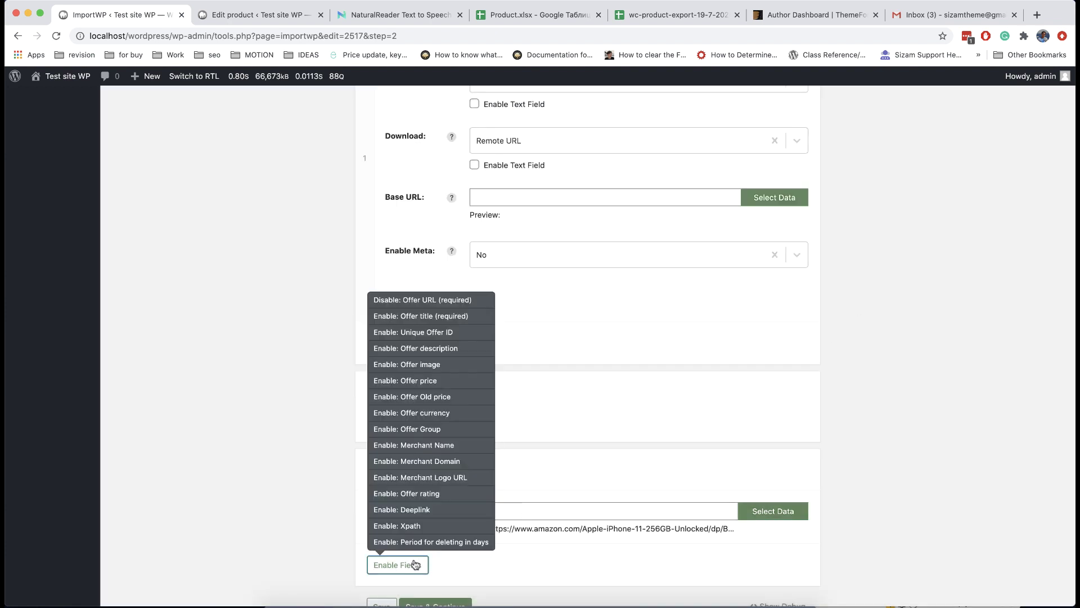
pyautogui.click(450, 315)
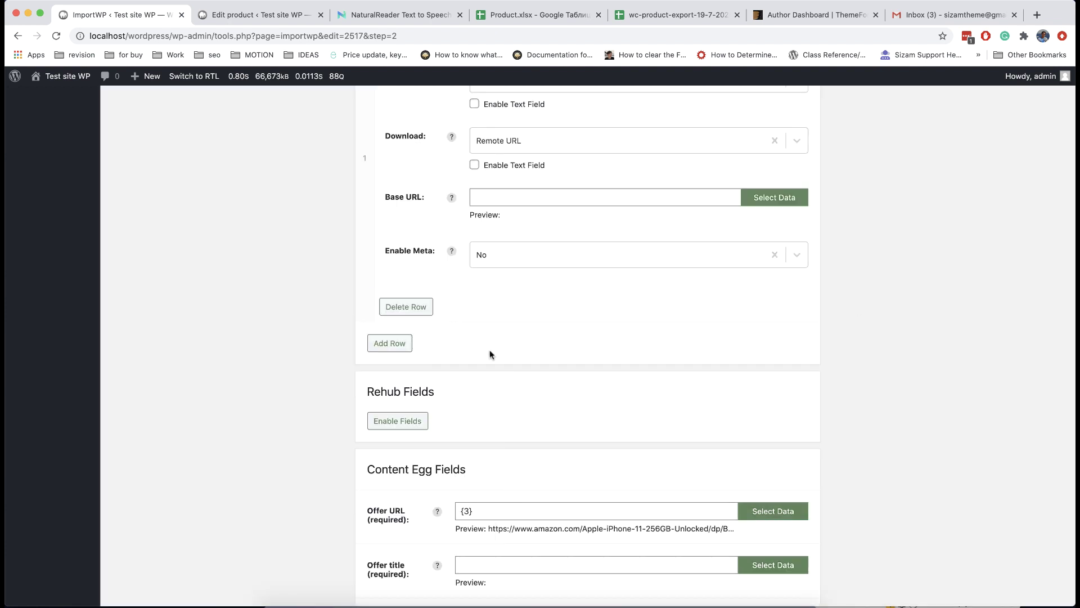
pyautogui.scroll(-2, 580, 444)
pyautogui.scroll(-1, 580, 446)
pyautogui.click(757, 444)
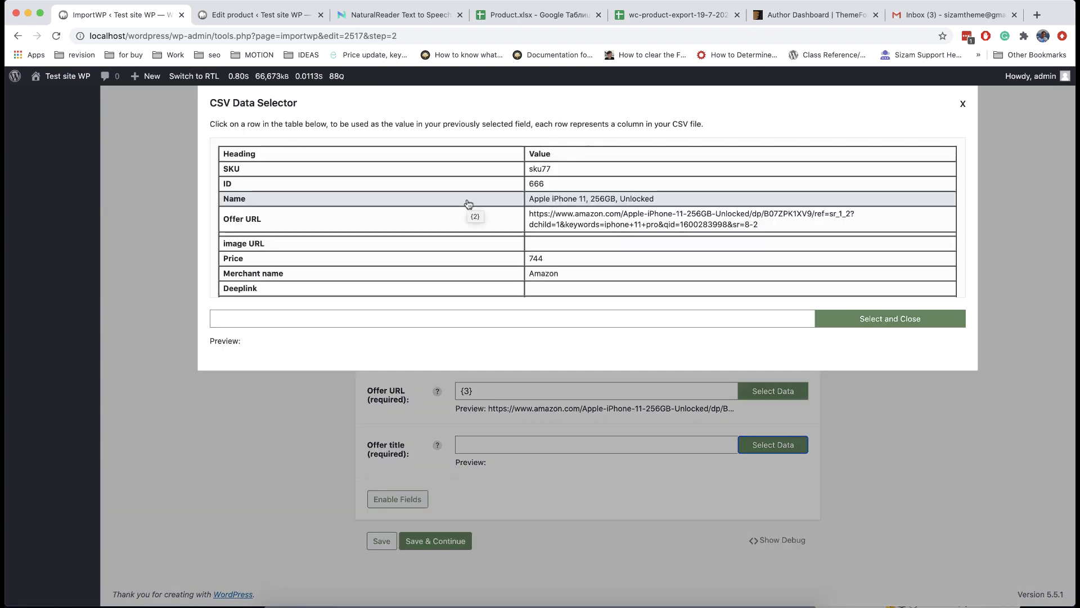
pyautogui.click(468, 202)
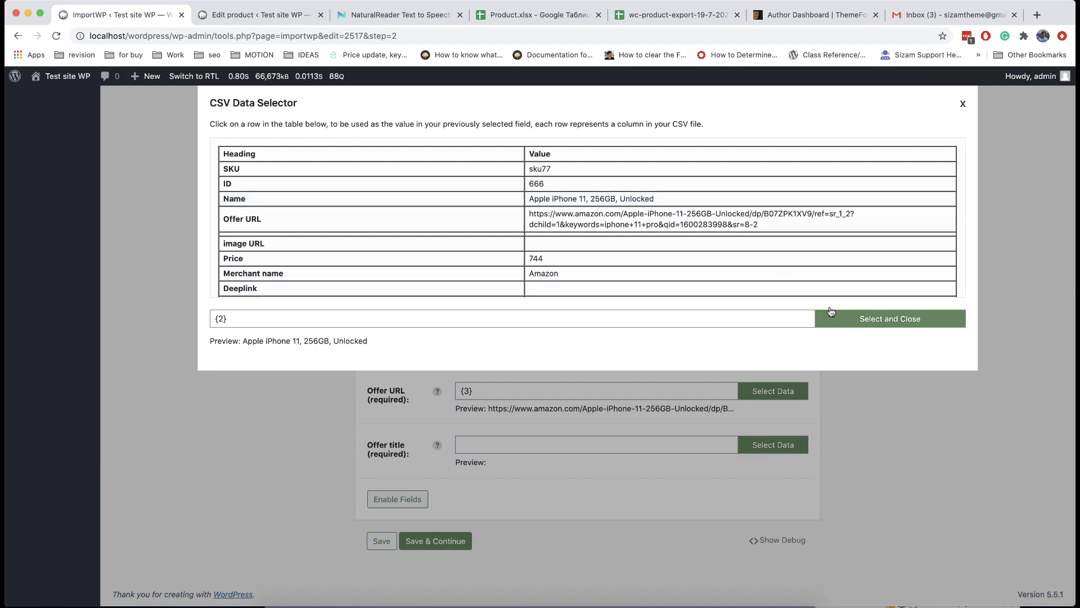
pyautogui.click(830, 317)
# Enable the Offer price field and map it to the Price column
pyautogui.click(398, 499)
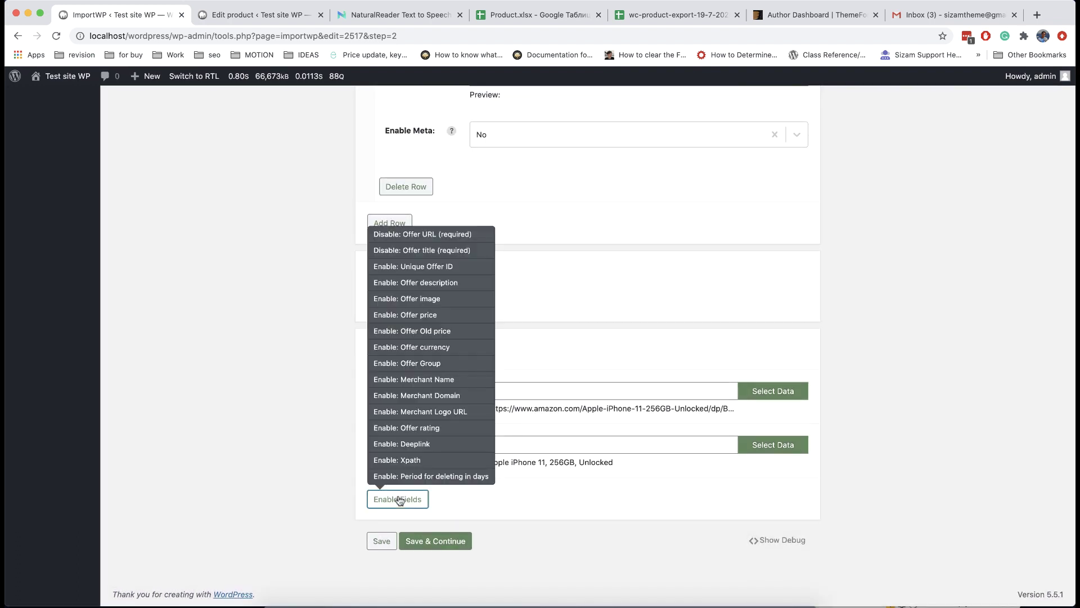
pyautogui.click(438, 315)
pyautogui.scroll(-2, 529, 368)
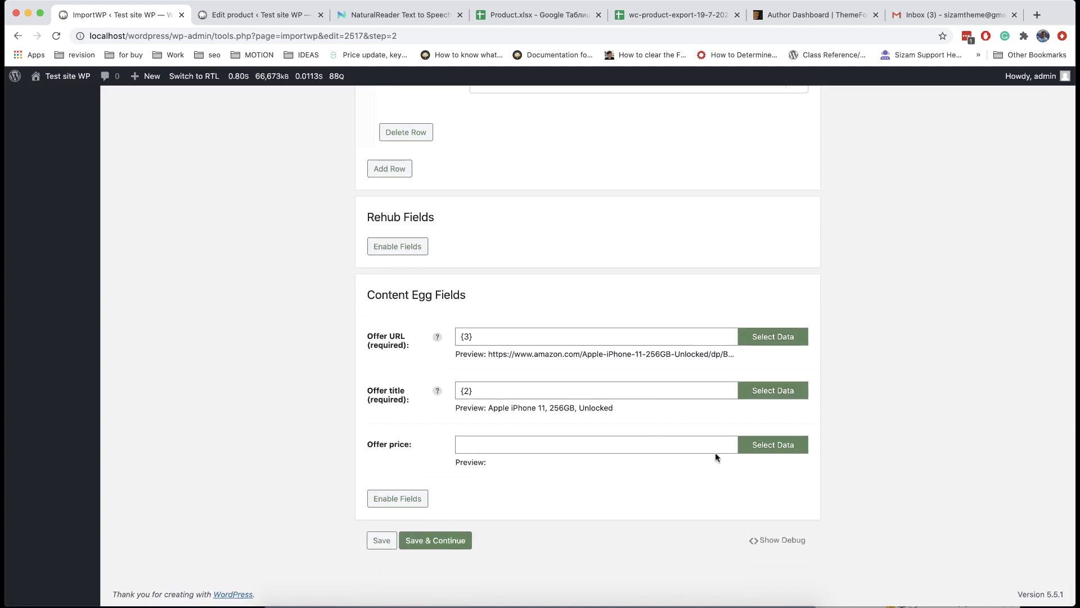
pyautogui.click(757, 450)
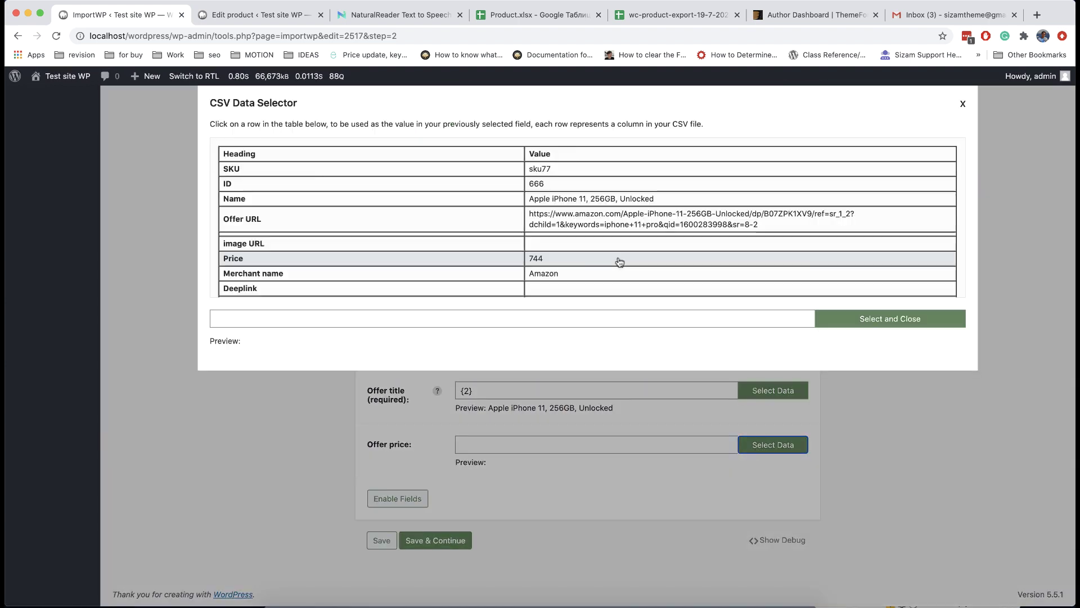
pyautogui.scroll(-2, 579, 247)
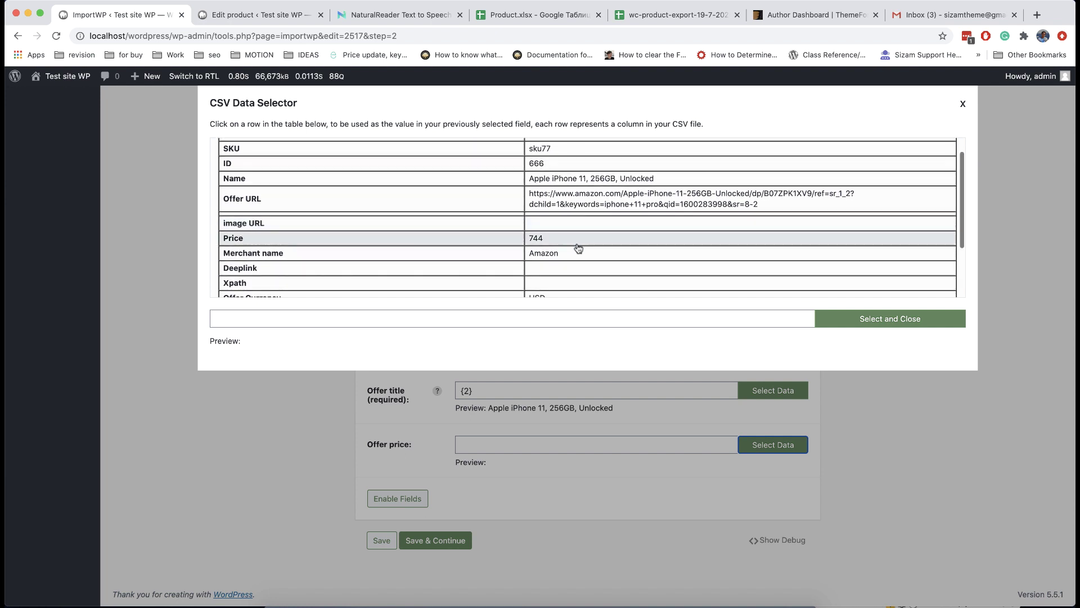
pyautogui.click(566, 243)
pyautogui.click(832, 318)
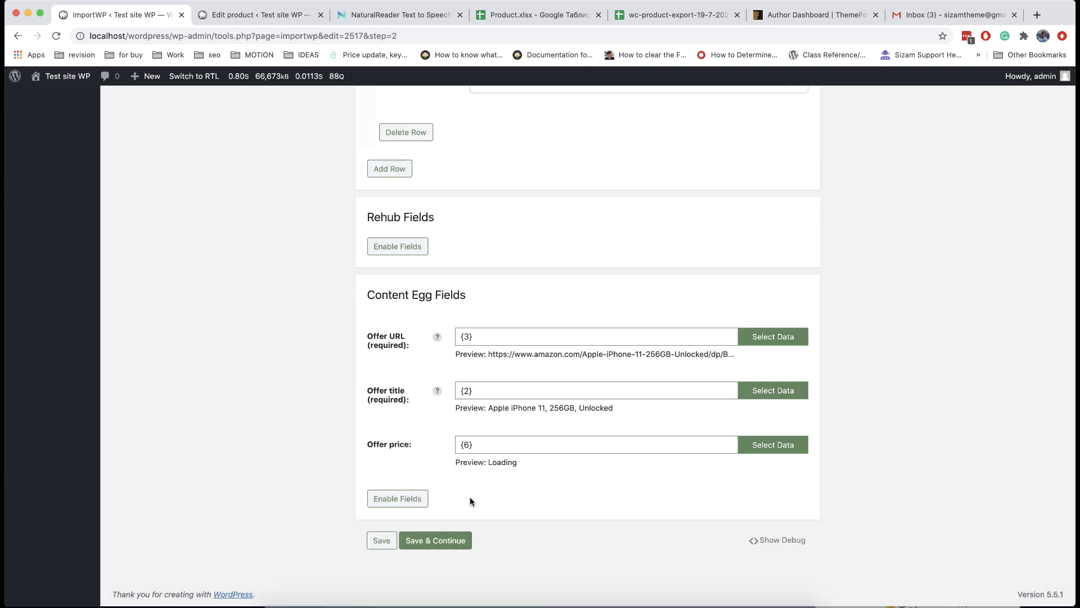
pyautogui.click(412, 496)
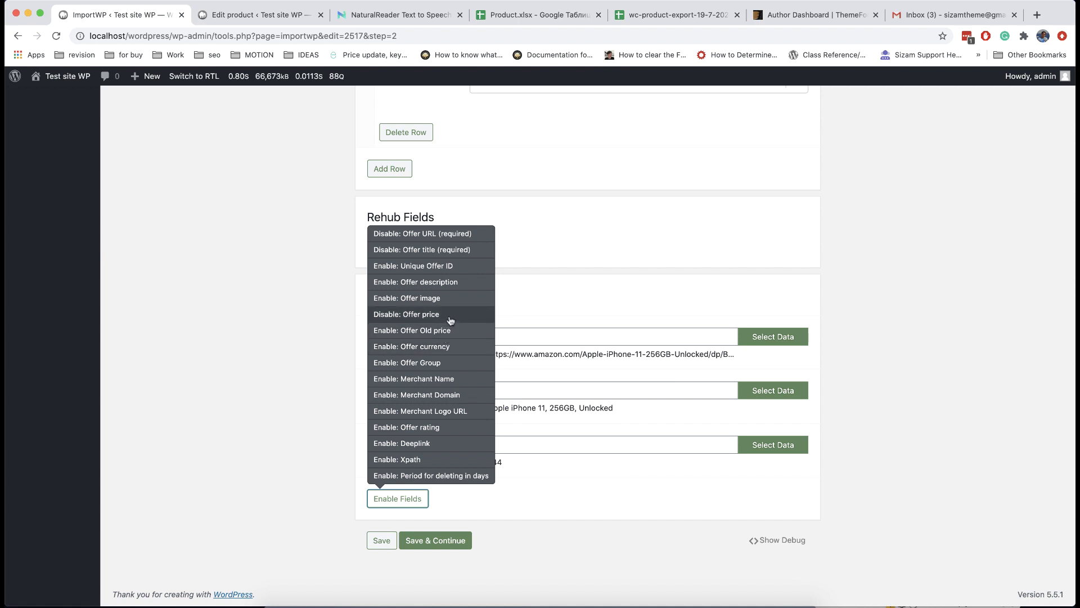
# Enable the Offer currency field and map it to the Offer Currency column
pyautogui.click(450, 345)
pyautogui.click(757, 502)
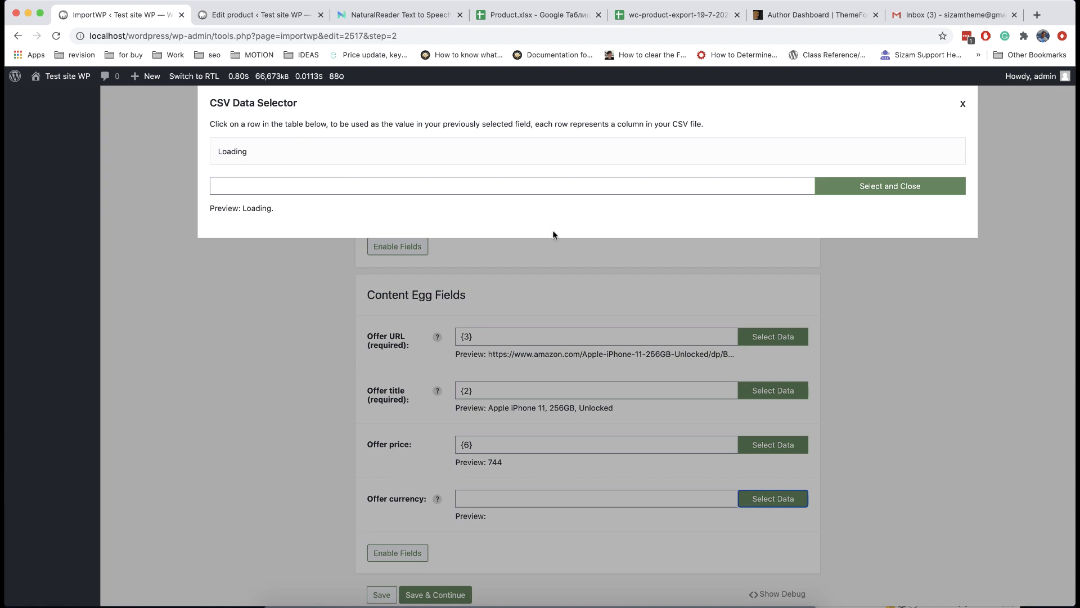
pyautogui.scroll(-5, 495, 241)
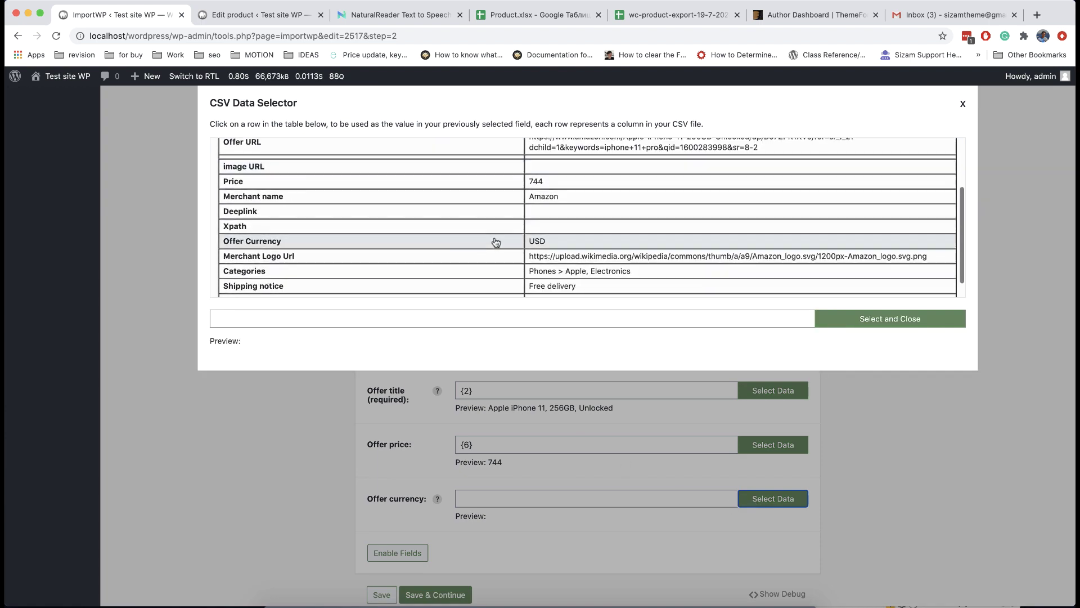
pyautogui.click(546, 242)
pyautogui.click(826, 317)
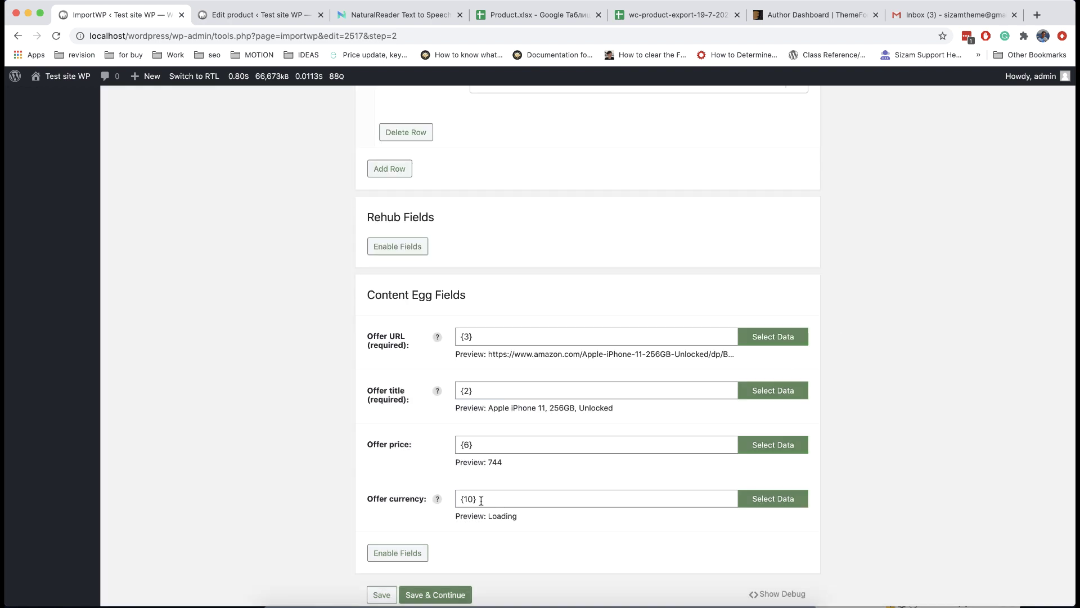
# Enable the Merchant Name field and map it to the Merchant name column
pyautogui.moveTo(438, 502)
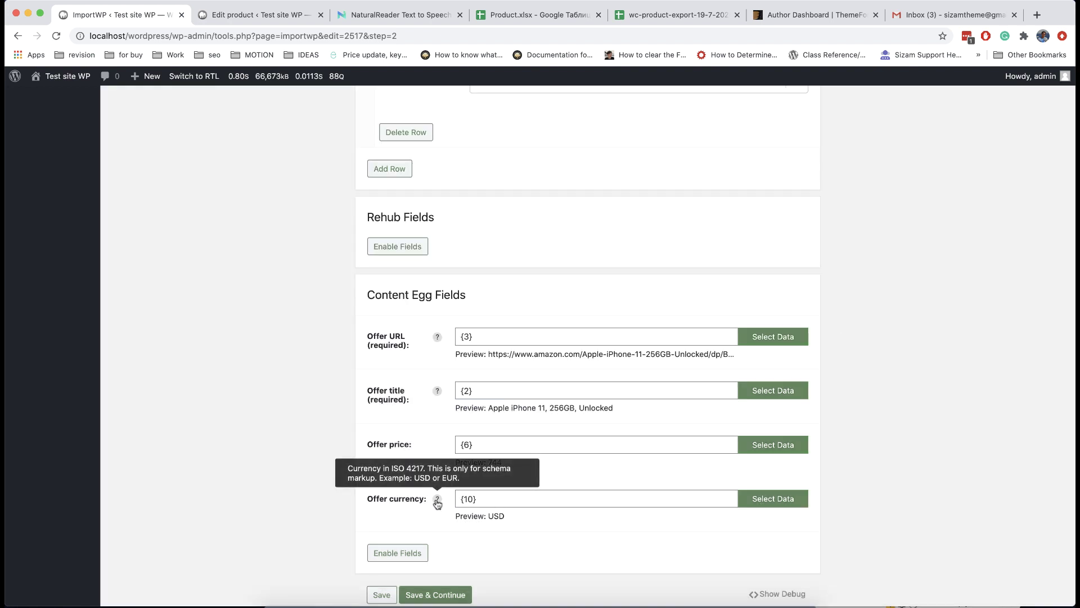
pyautogui.scroll(-2, 438, 502)
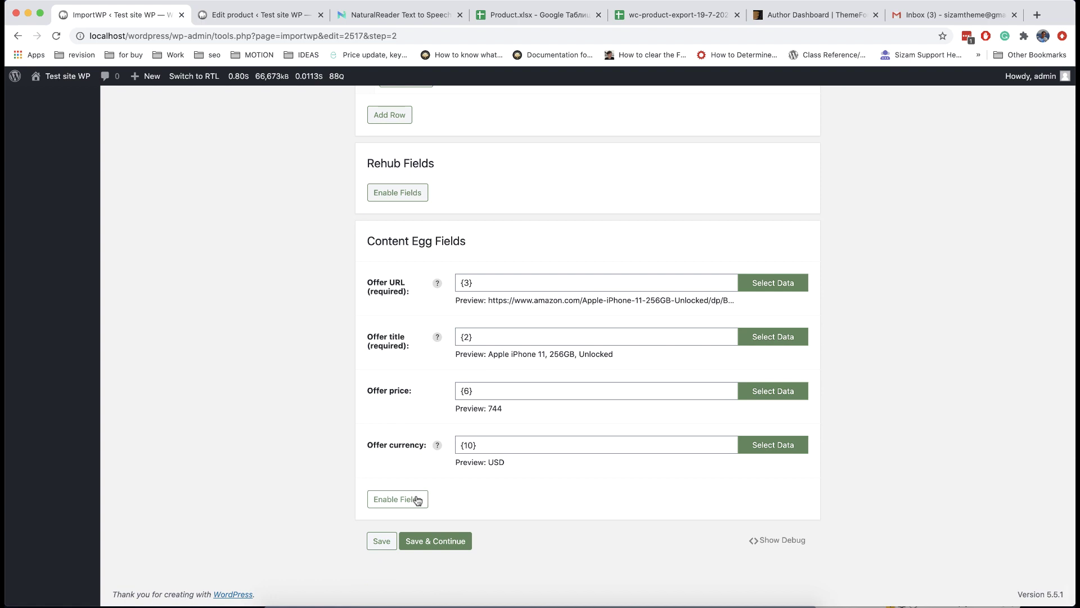
pyautogui.click(417, 501)
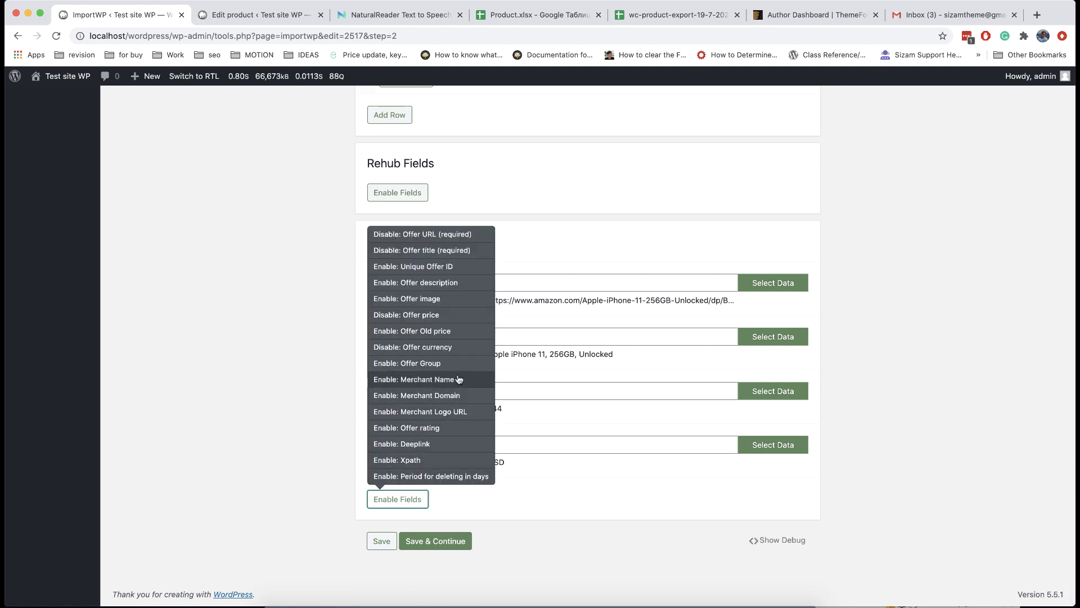
pyautogui.click(454, 380)
pyautogui.click(751, 504)
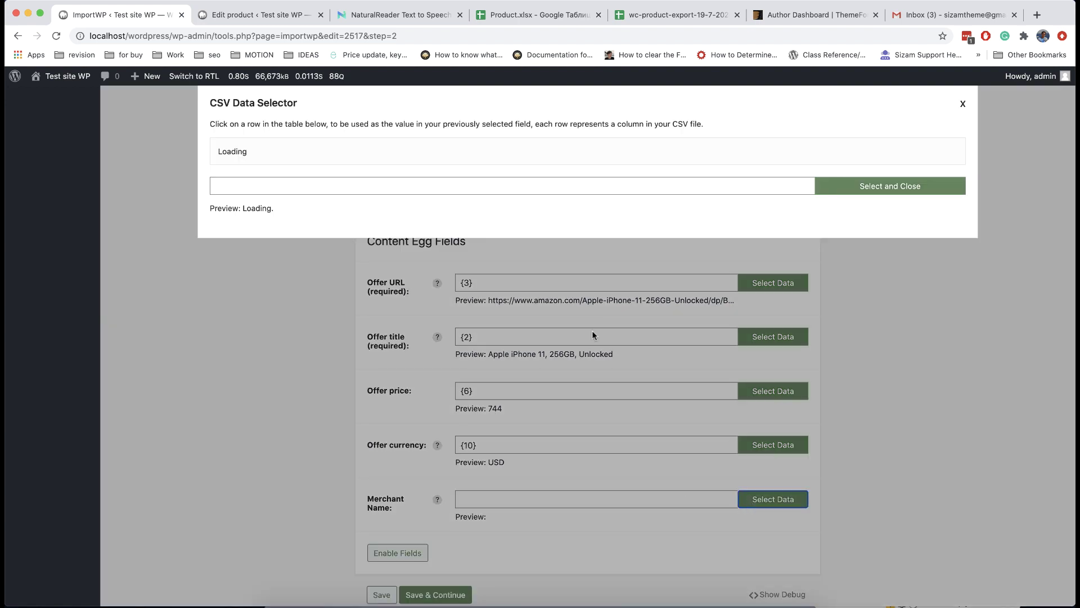
pyautogui.scroll(-2, 540, 272)
pyautogui.click(545, 244)
pyautogui.click(844, 325)
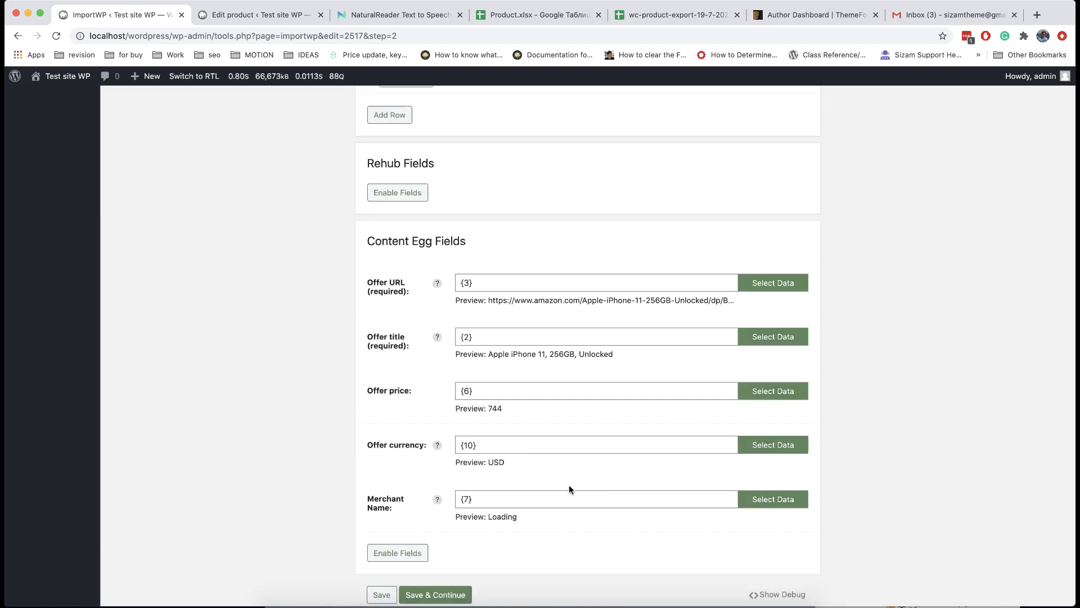
# Enable the Merchant Domain field, leaving it empty
pyautogui.scroll(-3, 564, 489)
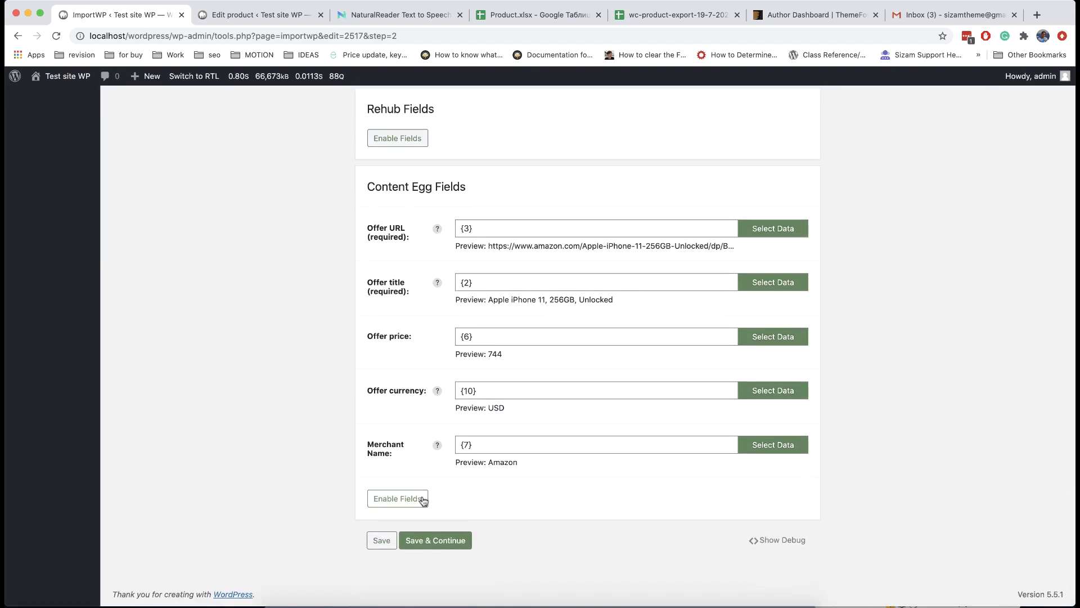
pyautogui.click(424, 499)
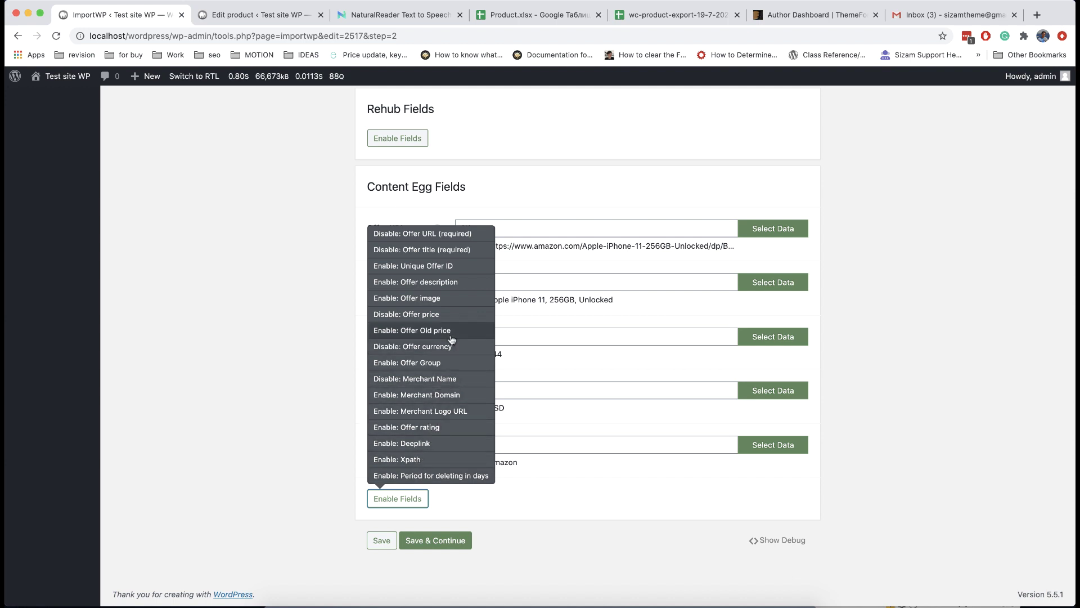
pyautogui.click(459, 395)
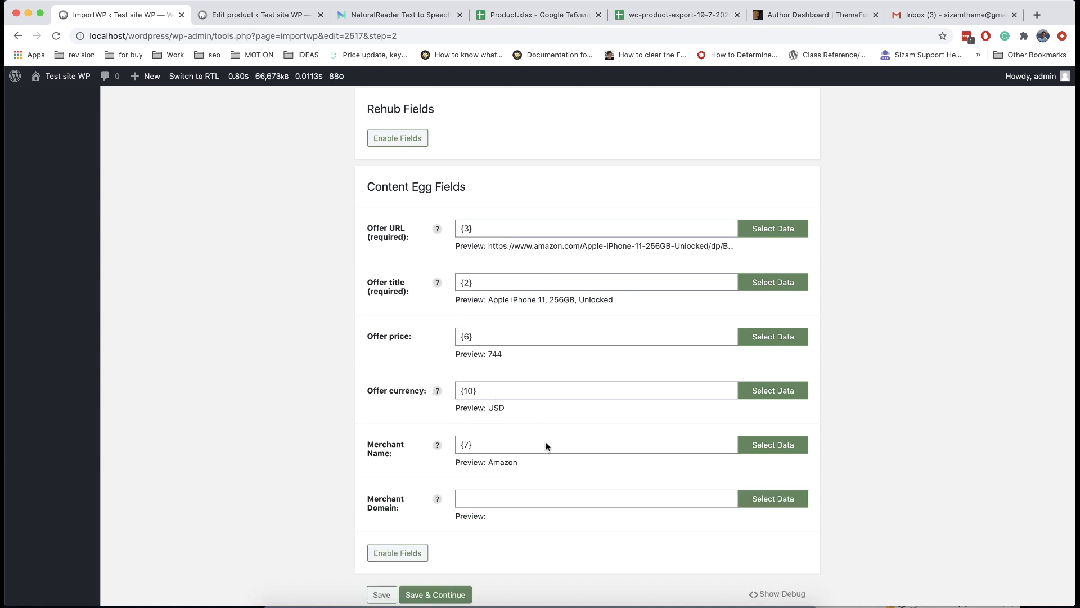
pyautogui.scroll(-2, 539, 473)
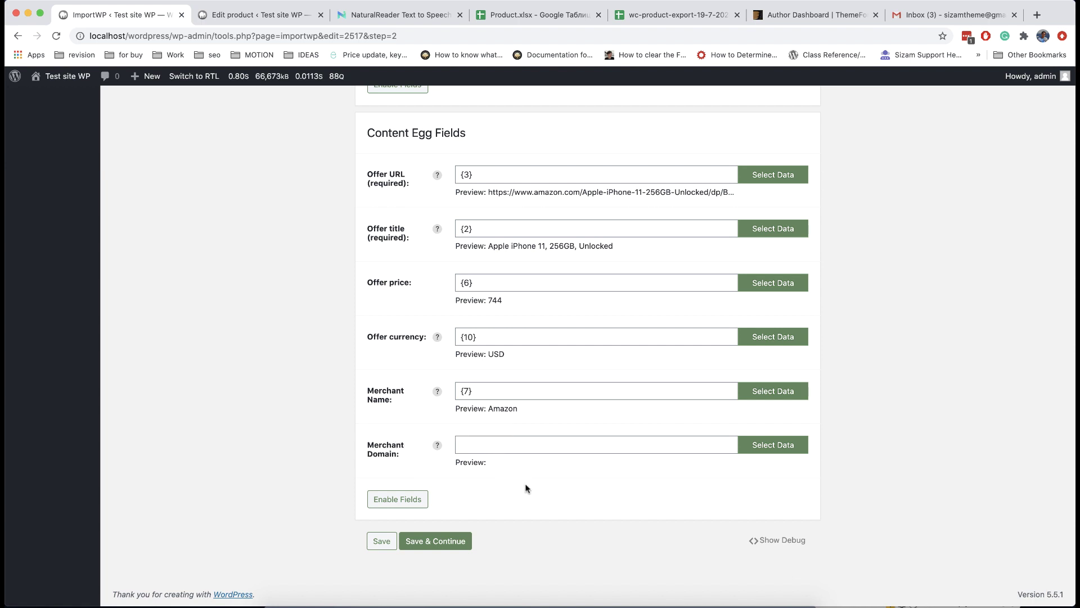
# Add and then remove Merchant Logo URL, and enable an empty Deeplink field
pyautogui.click(419, 497)
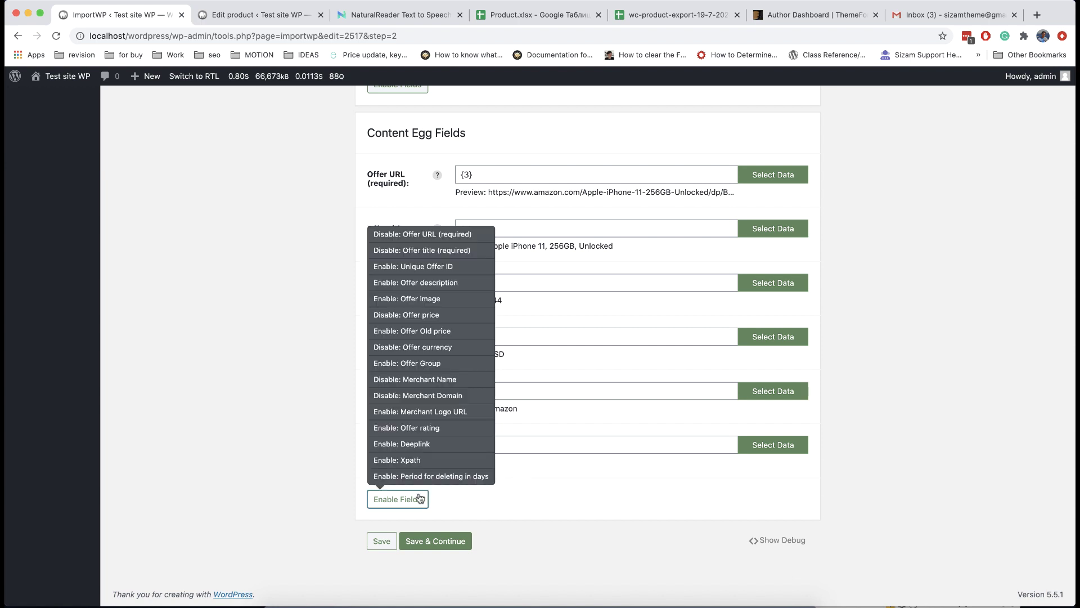
pyautogui.click(459, 413)
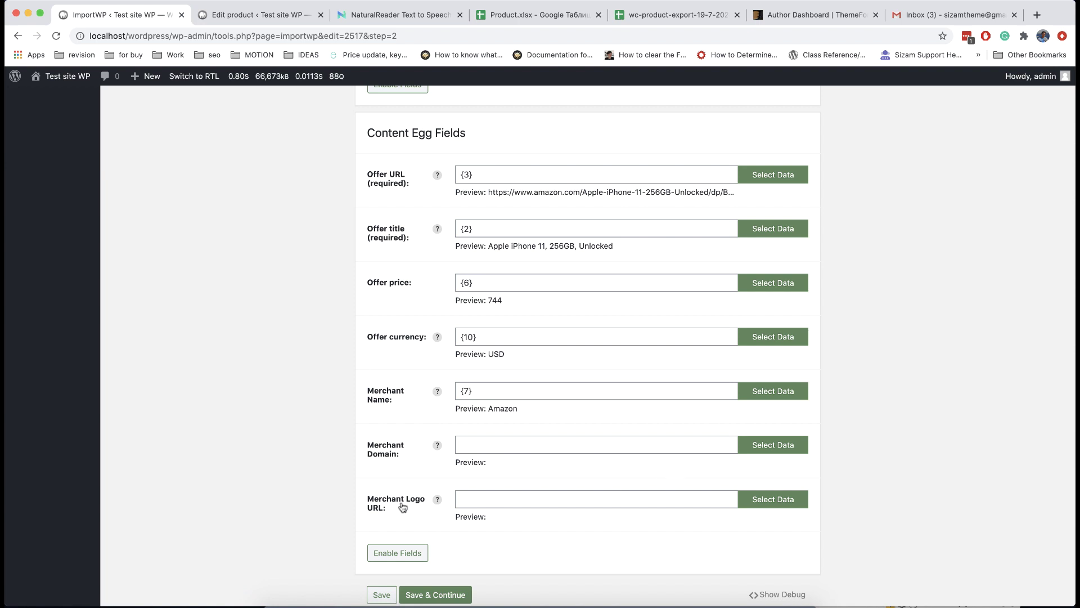
pyautogui.click(405, 553)
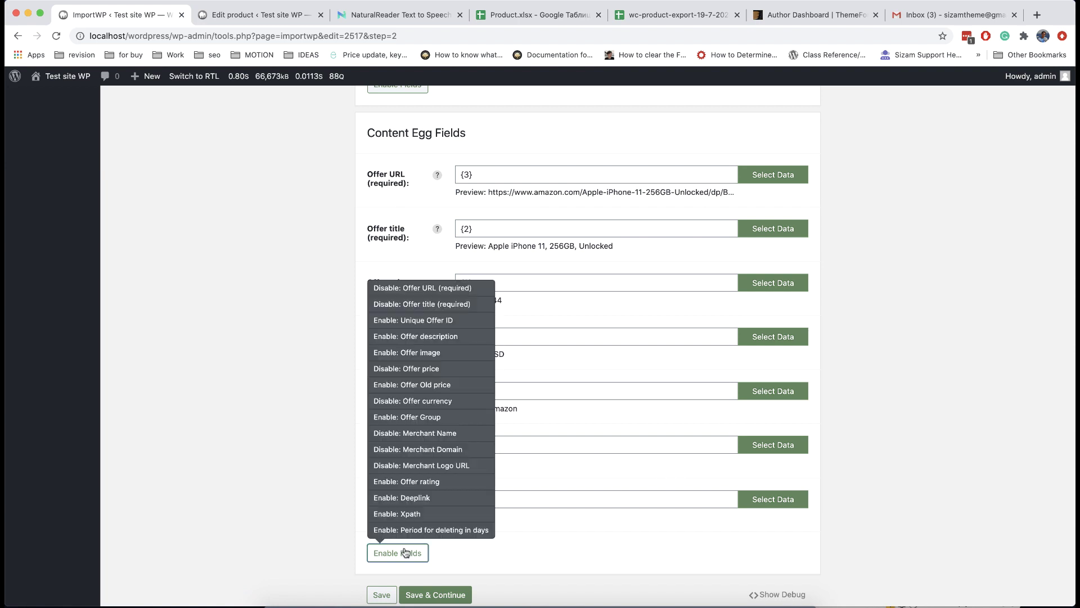
pyautogui.click(448, 470)
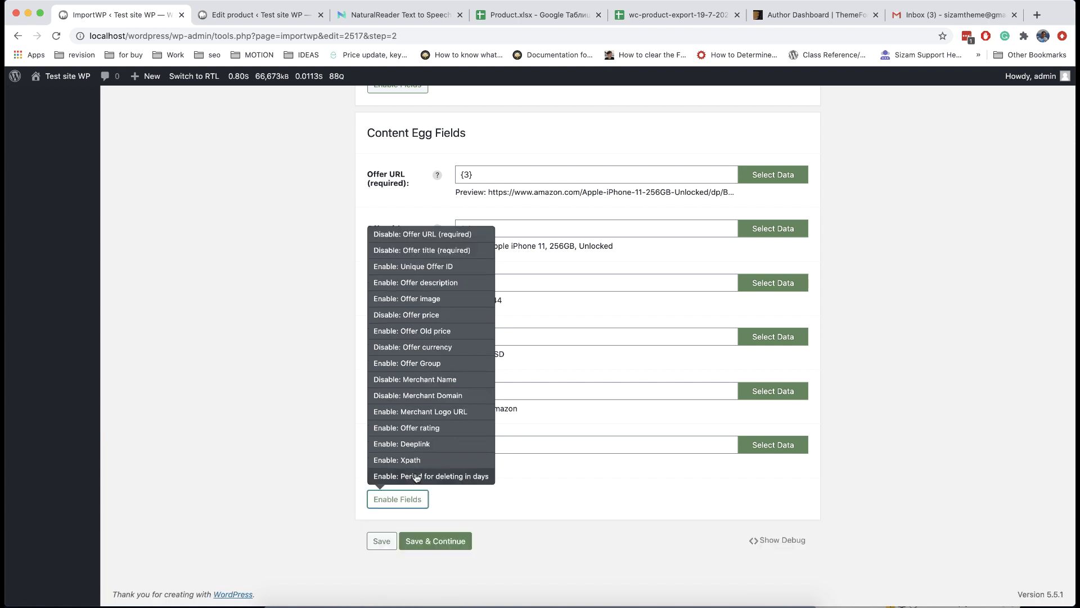
pyautogui.click(416, 446)
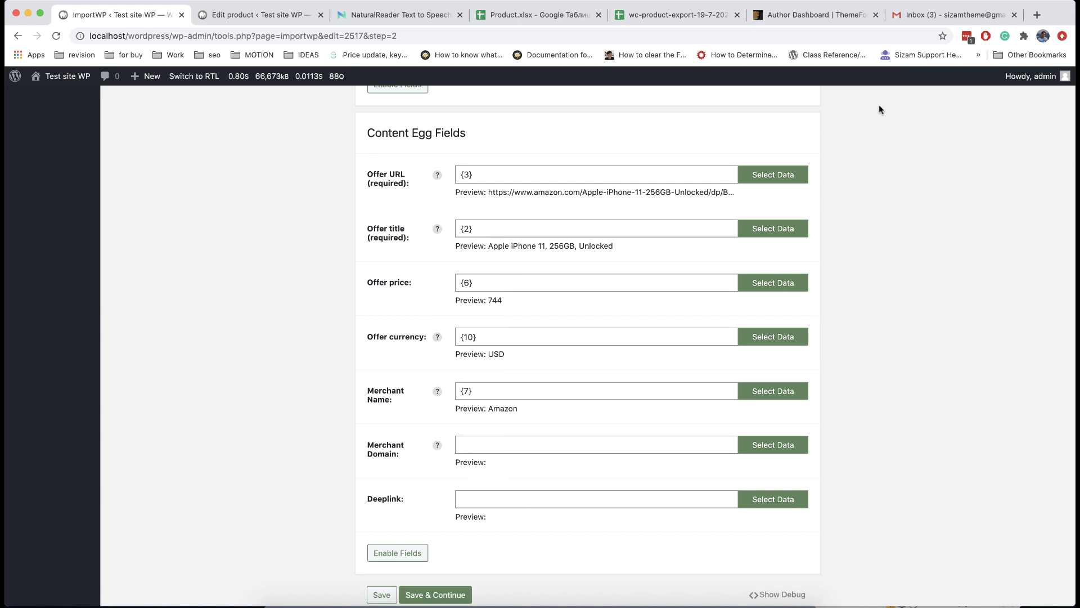
# Read the Deeplink settings article in the Content Egg docs, then return to the ImportWP tab
pyautogui.click(1037, 15)
pyautogui.write('ce-docs.keywordrush.com')
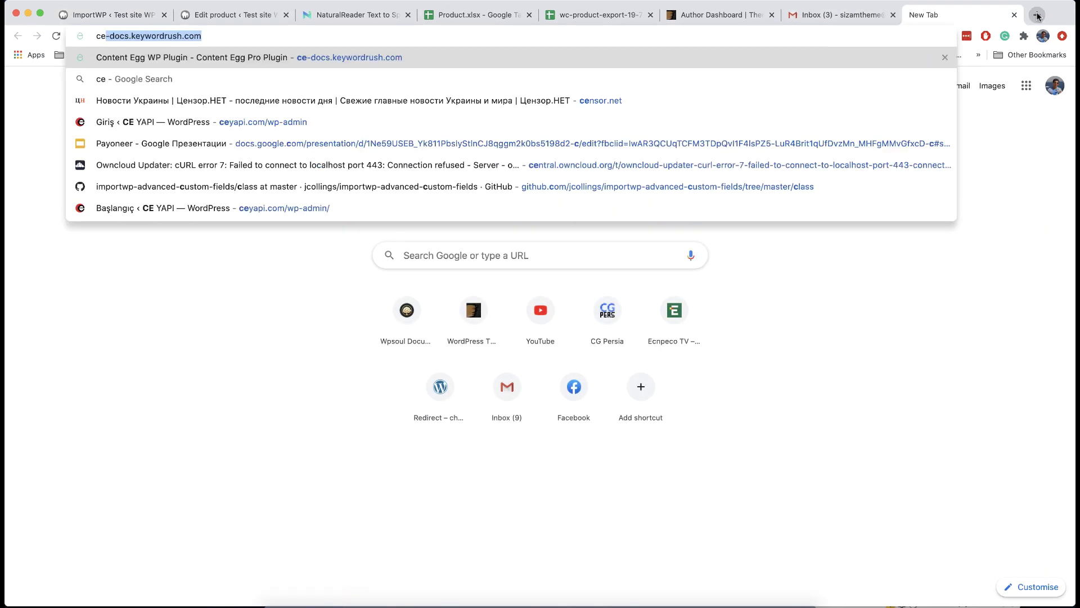
pyautogui.press('Return')
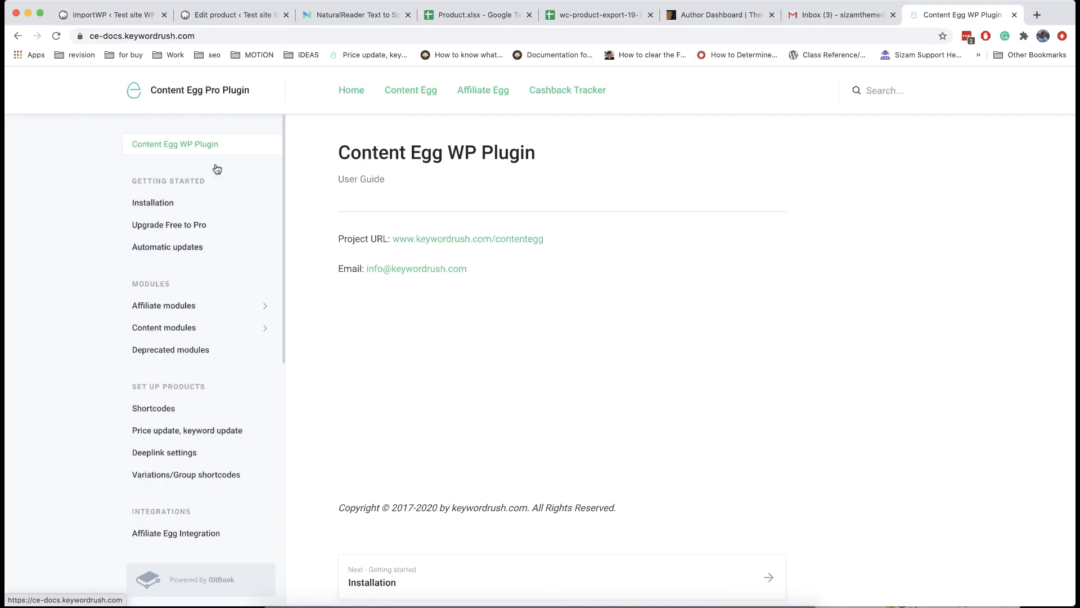
pyautogui.scroll(-2, 211, 225)
pyautogui.scroll(-3, 209, 237)
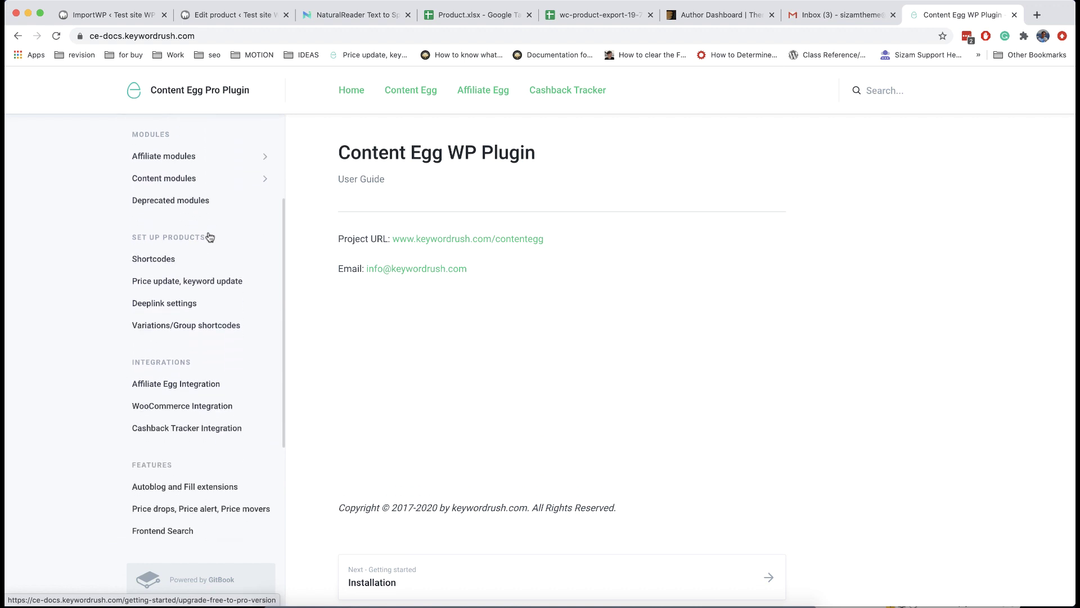
pyautogui.click(190, 304)
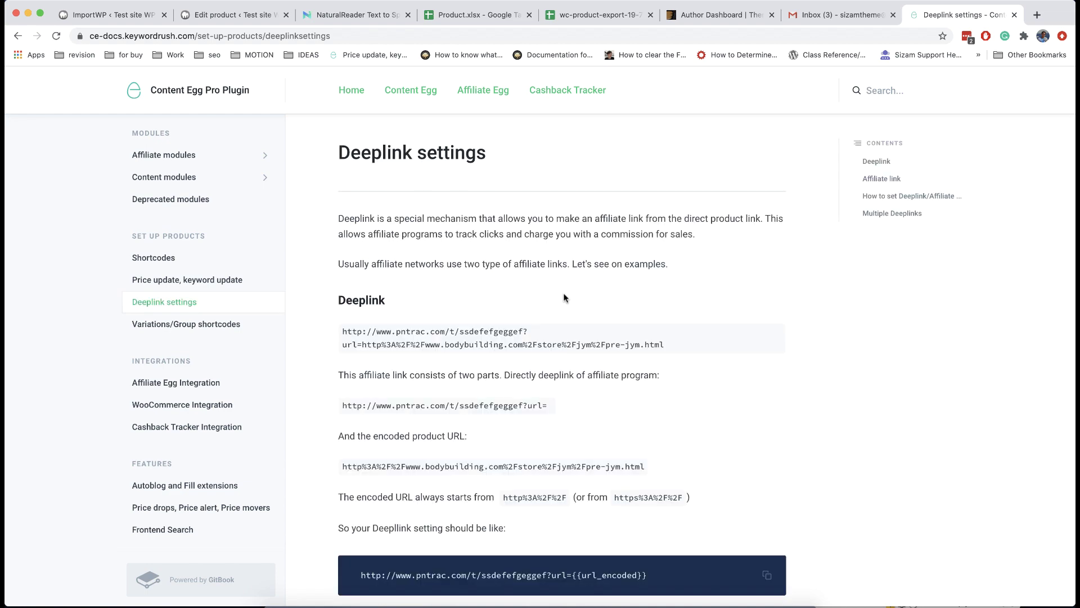
pyautogui.scroll(-2, 563, 292)
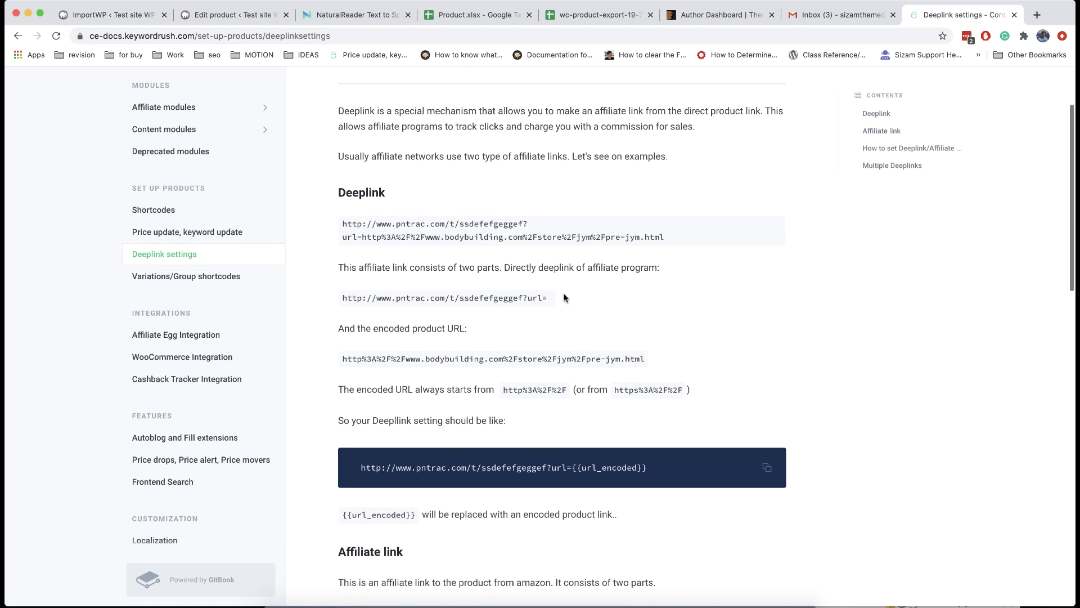
pyautogui.scroll(-2, 565, 297)
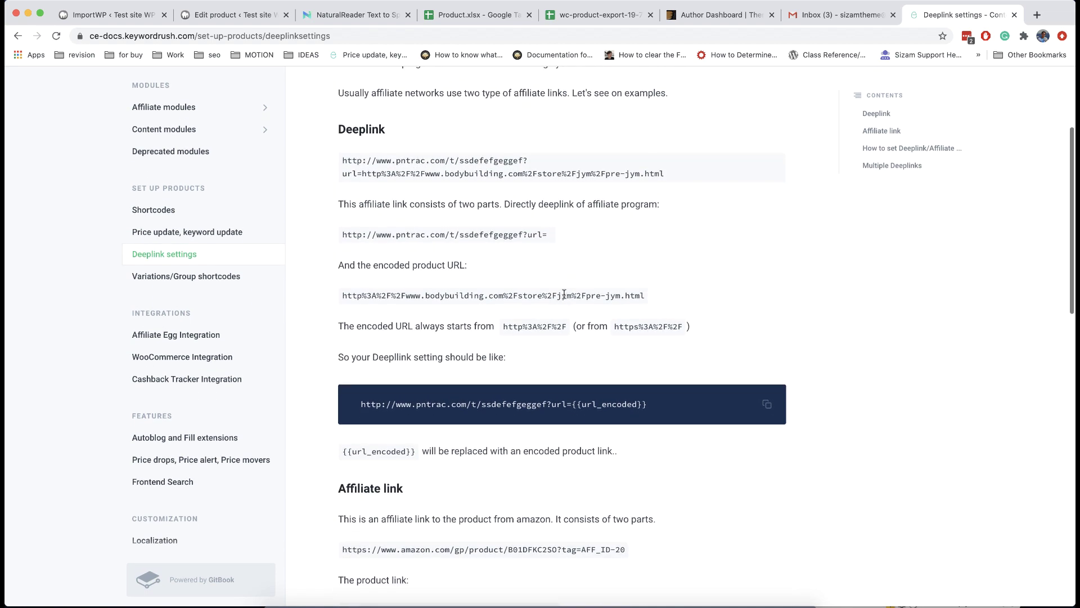
pyautogui.hotkey('ctrl', 'Tab')
pyautogui.click(418, 500)
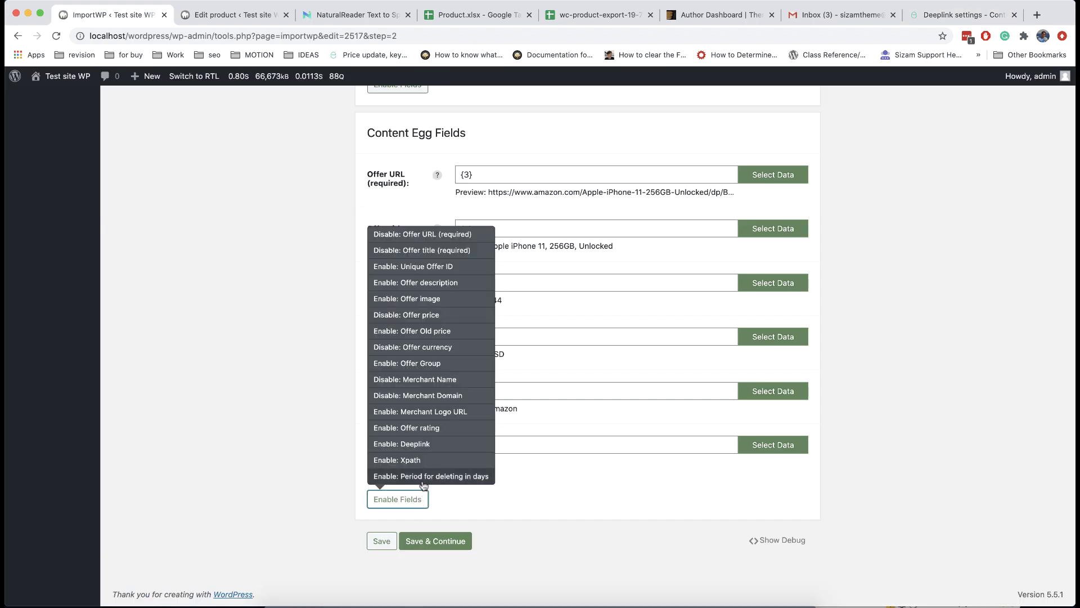
# Add the 'Period for deleting in days' field, check its help text, then remove it
pyautogui.click(423, 479)
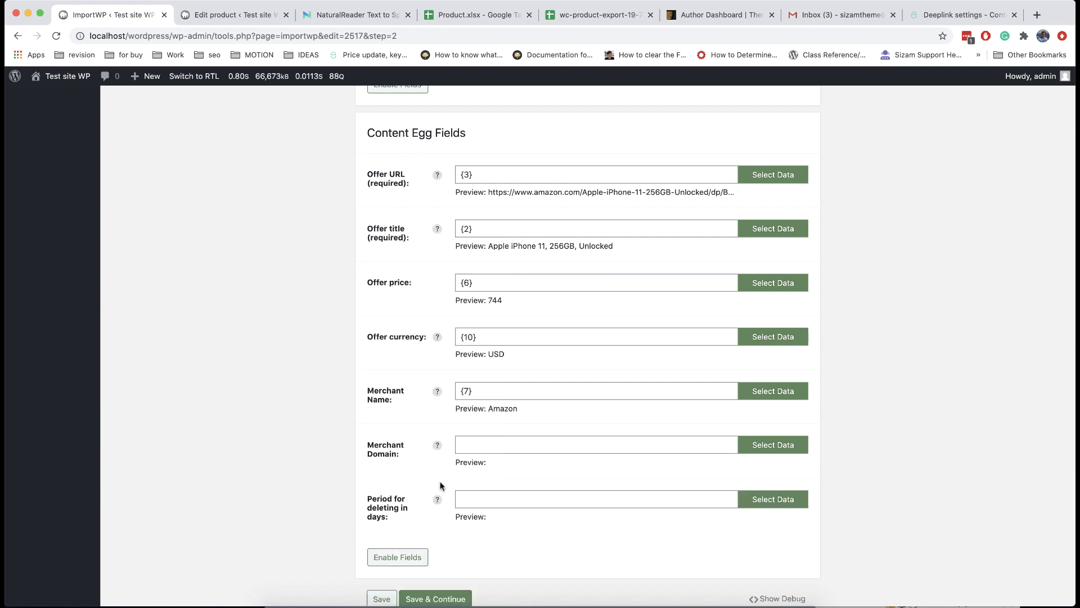
pyautogui.moveTo(439, 499)
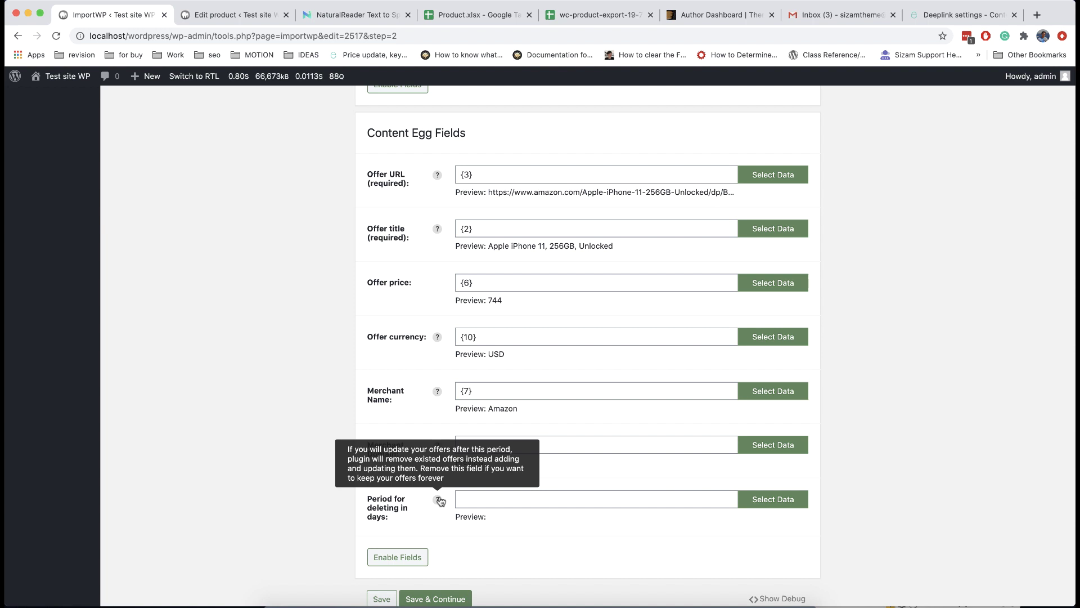
pyautogui.click(406, 555)
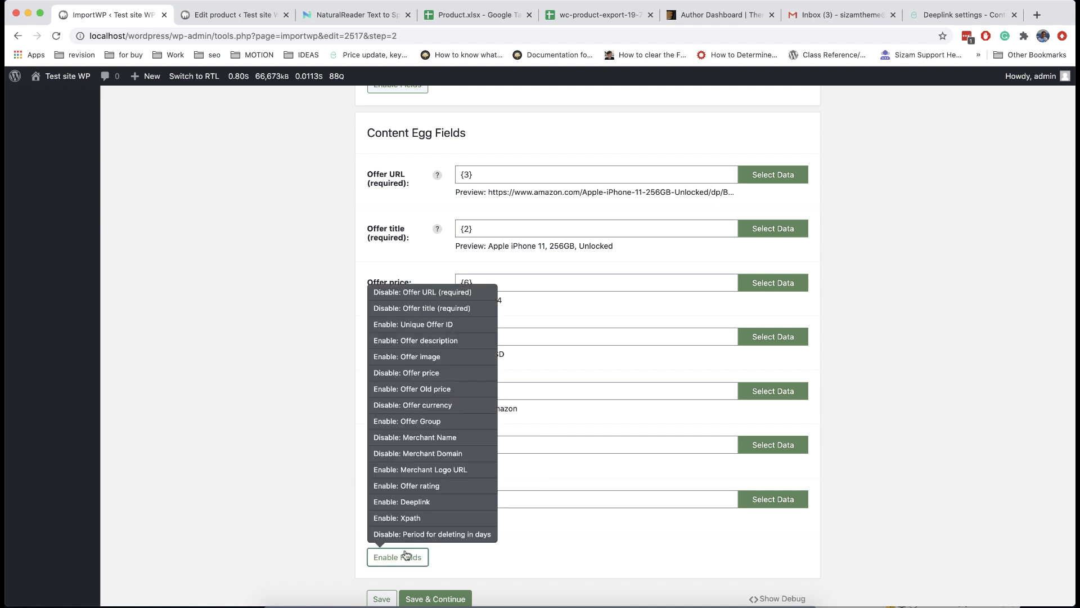
pyautogui.click(414, 535)
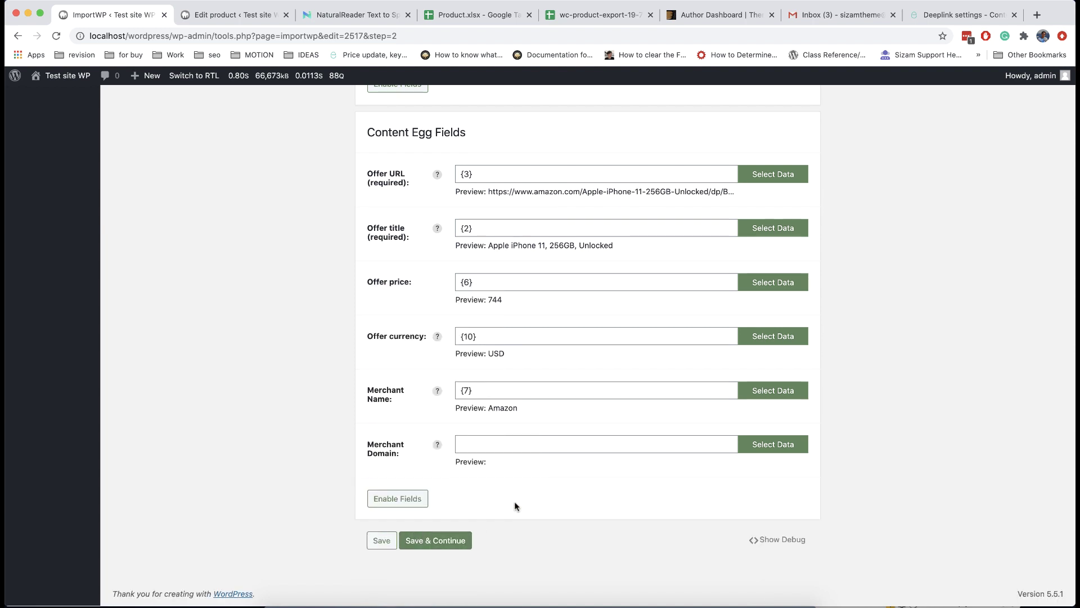
pyautogui.click(413, 493)
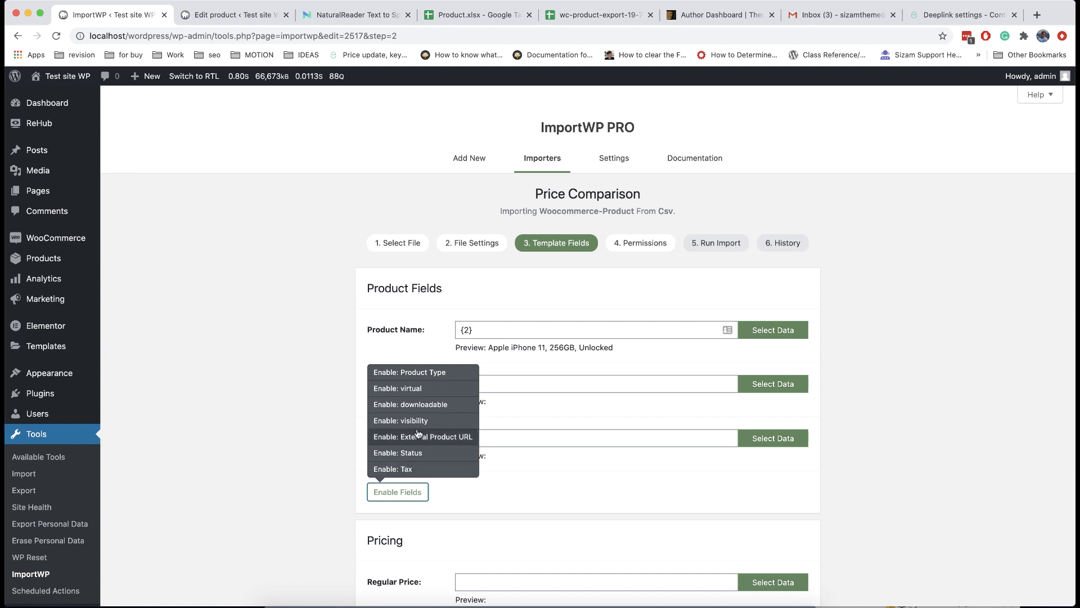
# Add a Product Type field set to External/Affiliate product
pyautogui.click(433, 374)
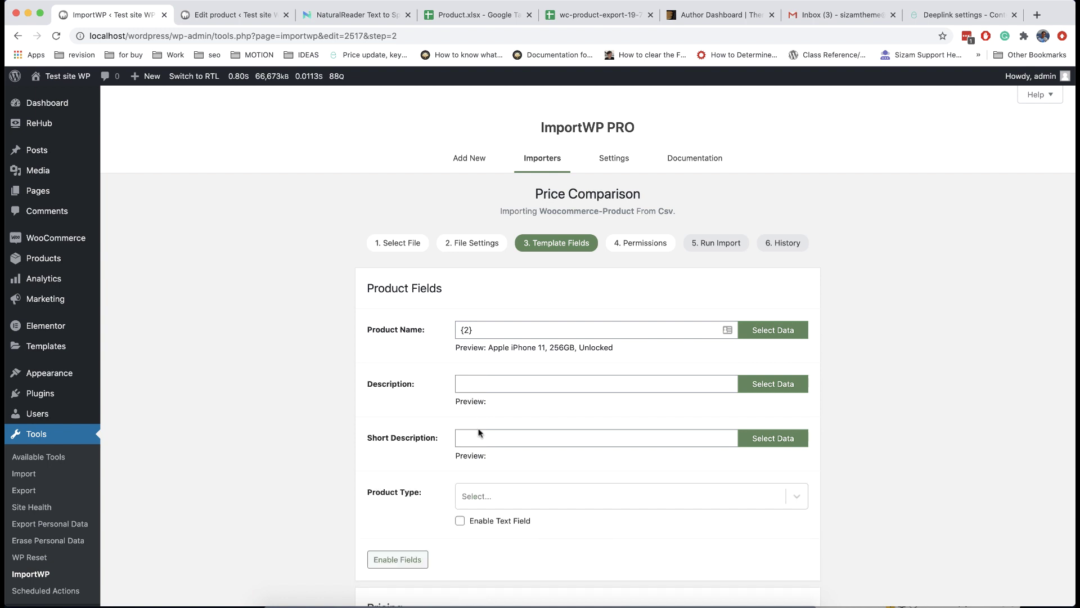
pyautogui.click(495, 489)
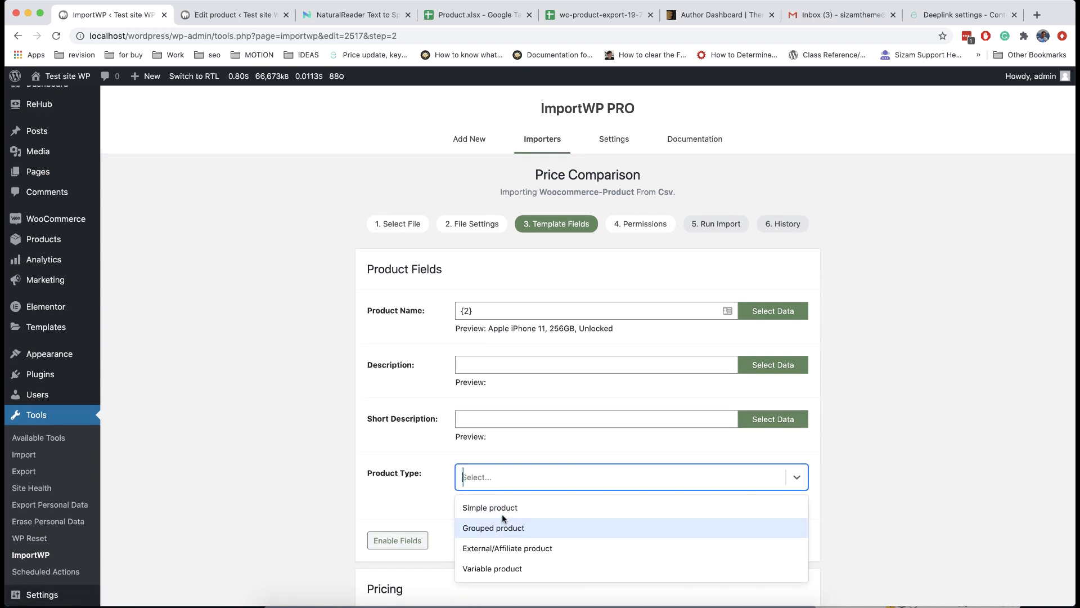
pyautogui.click(511, 545)
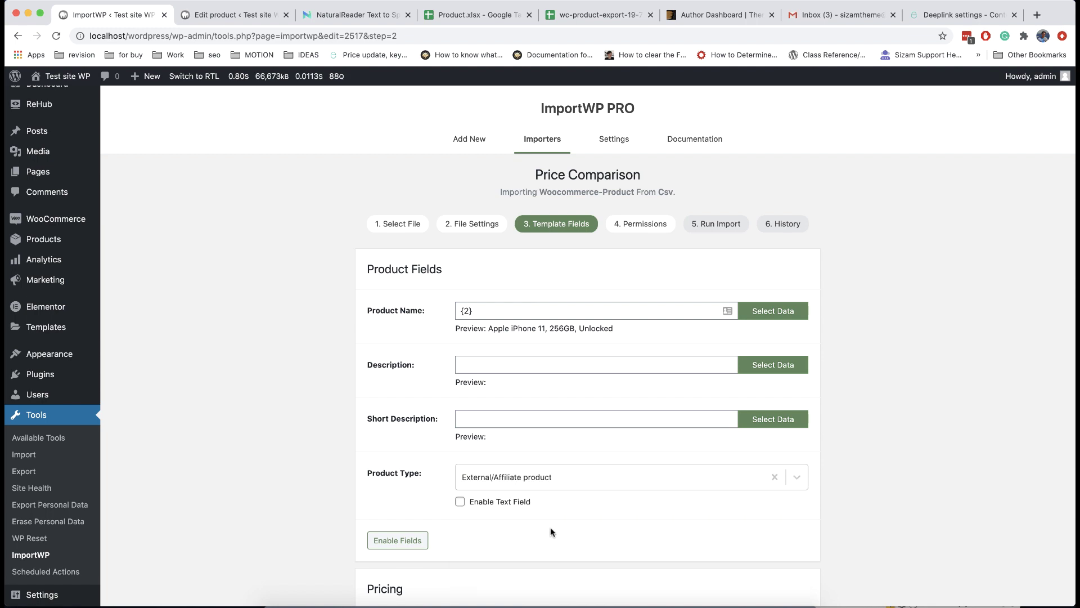
pyautogui.scroll(-20, 550, 532)
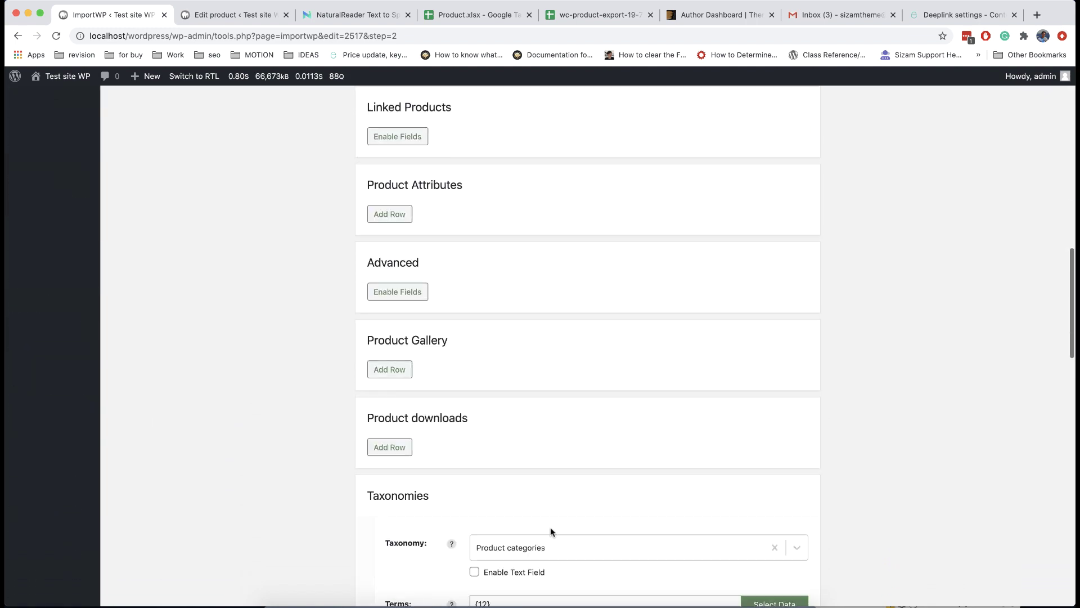
pyautogui.scroll(-3, 550, 527)
pyautogui.scroll(5, 550, 526)
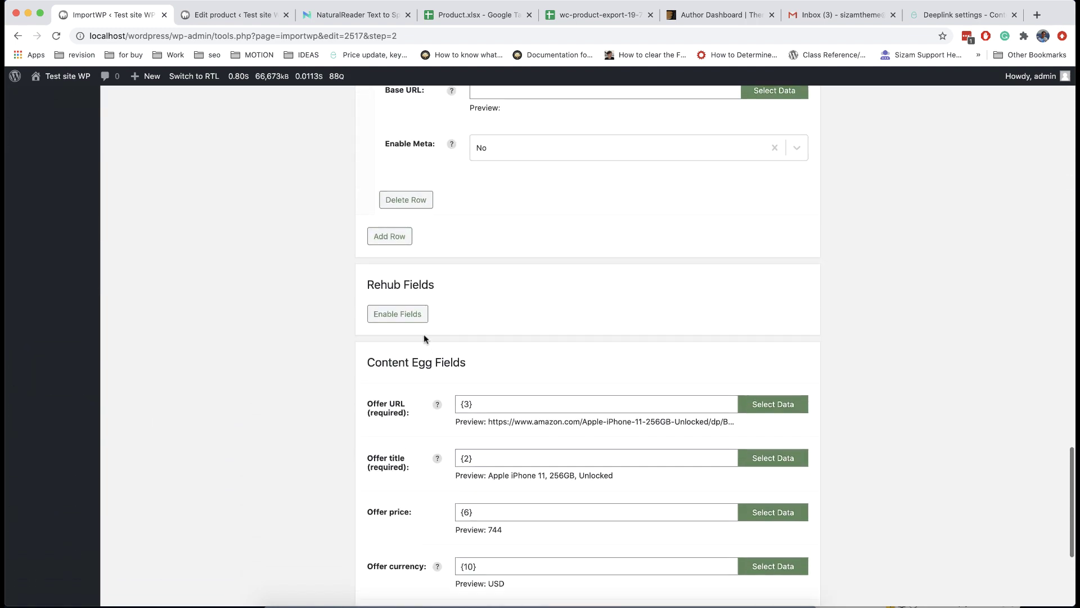
# Add a Rehub Product Layout field, browse its layout options, then view the Re:Cart demo
pyautogui.click(420, 324)
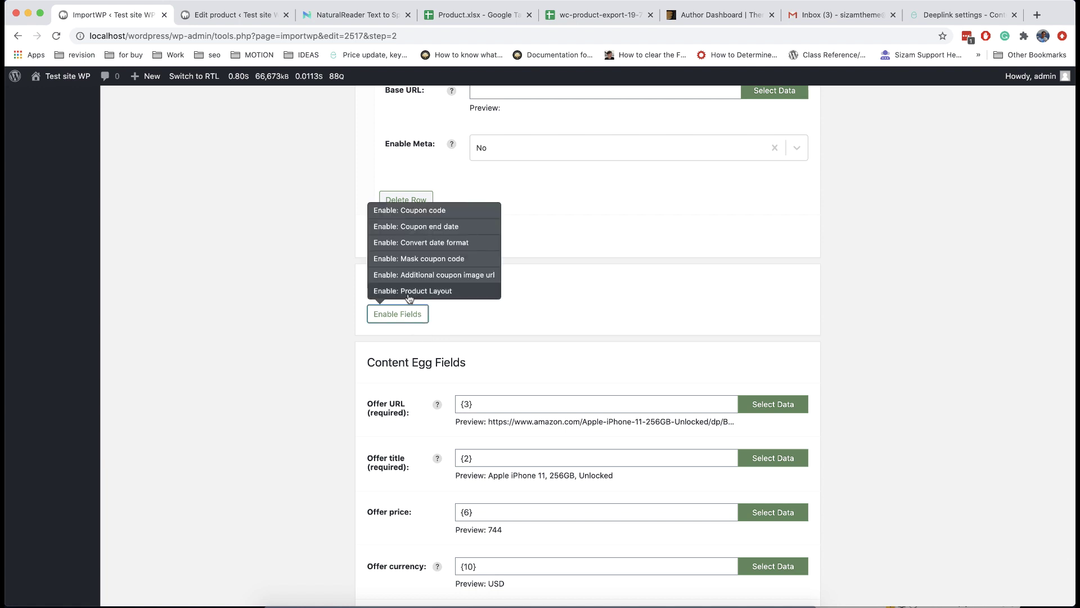
pyautogui.click(451, 291)
pyautogui.click(488, 326)
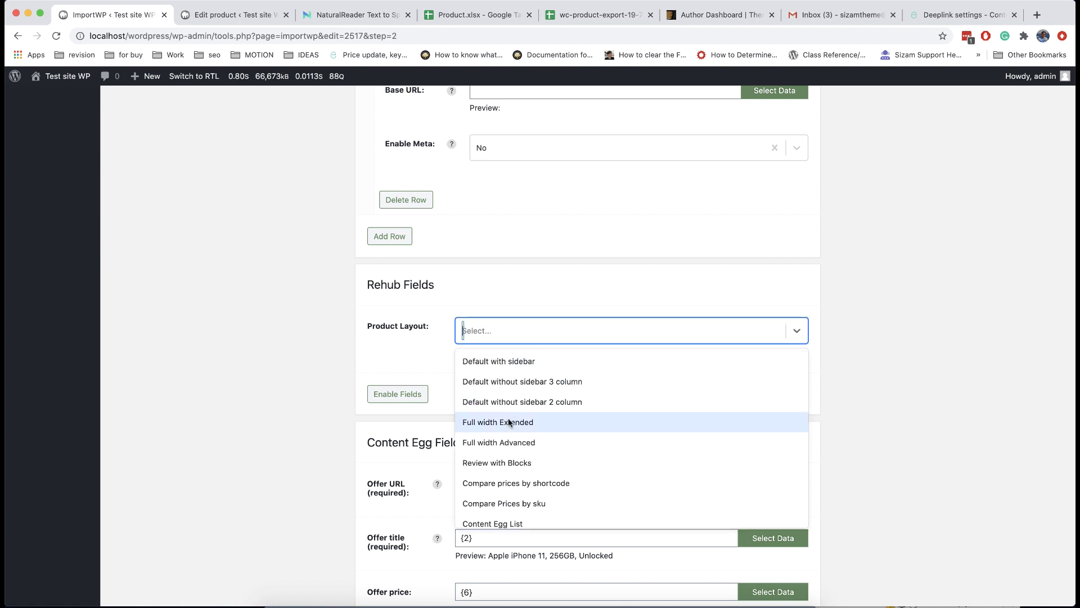
pyautogui.scroll(-3, 512, 422)
pyautogui.scroll(-2, 509, 421)
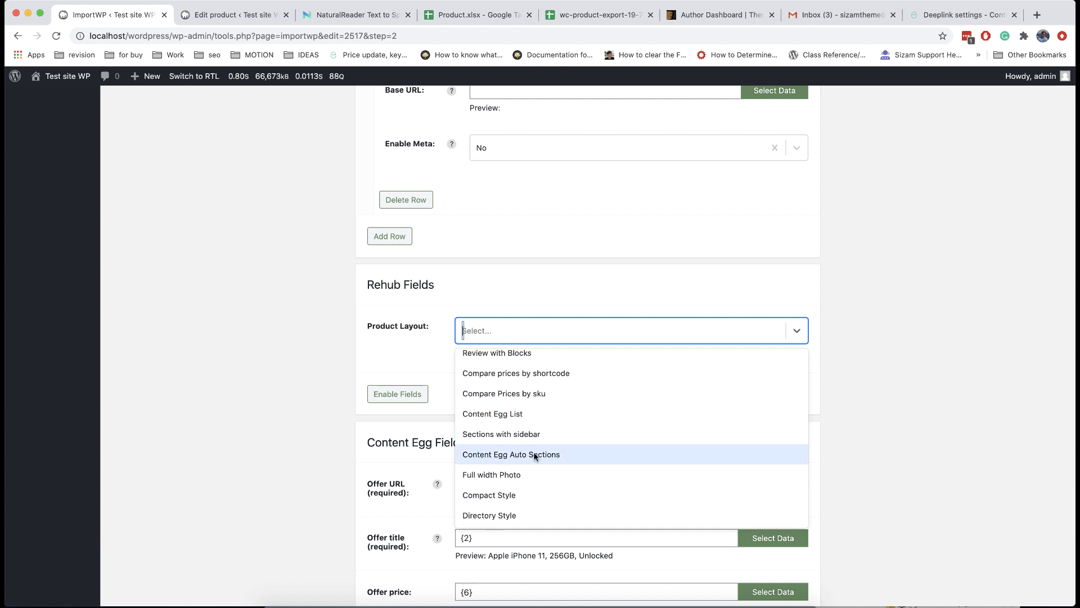
pyautogui.click(956, 14)
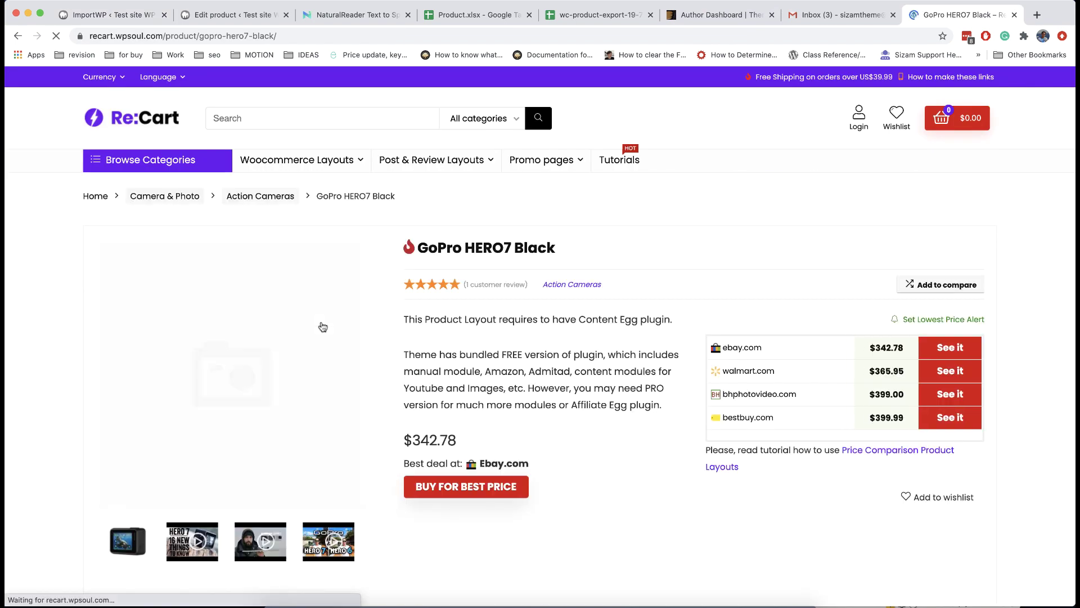
# View the Rewise Samsung Galaxy S8 price-comparison list page, then return to ImportWP
pyautogui.scroll(-7, 322, 327)
pyautogui.scroll(-5, 323, 327)
pyautogui.scroll(12, 322, 327)
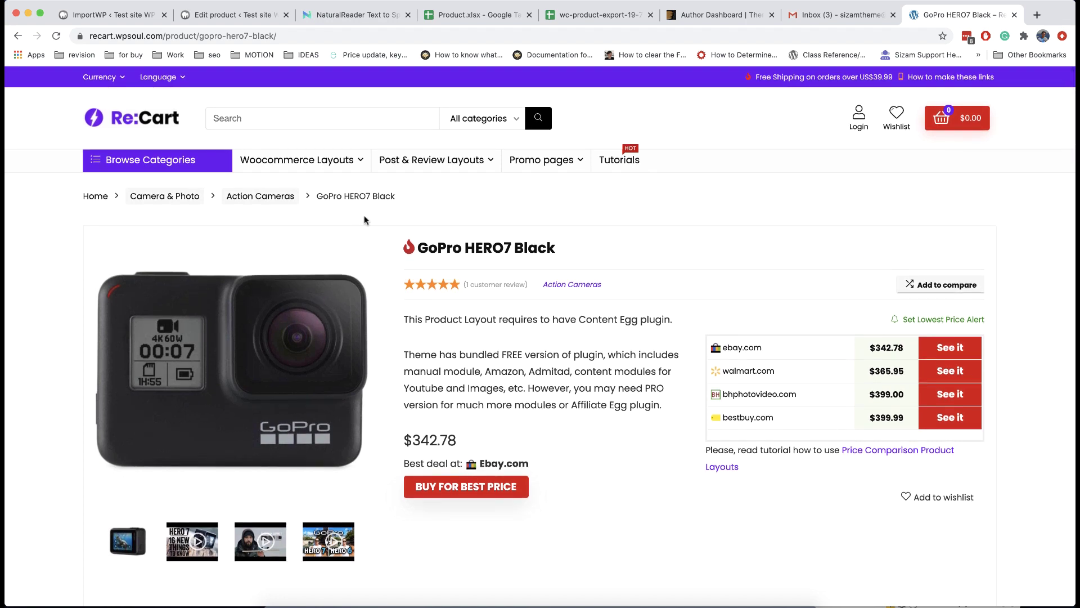
pyautogui.moveTo(338, 163)
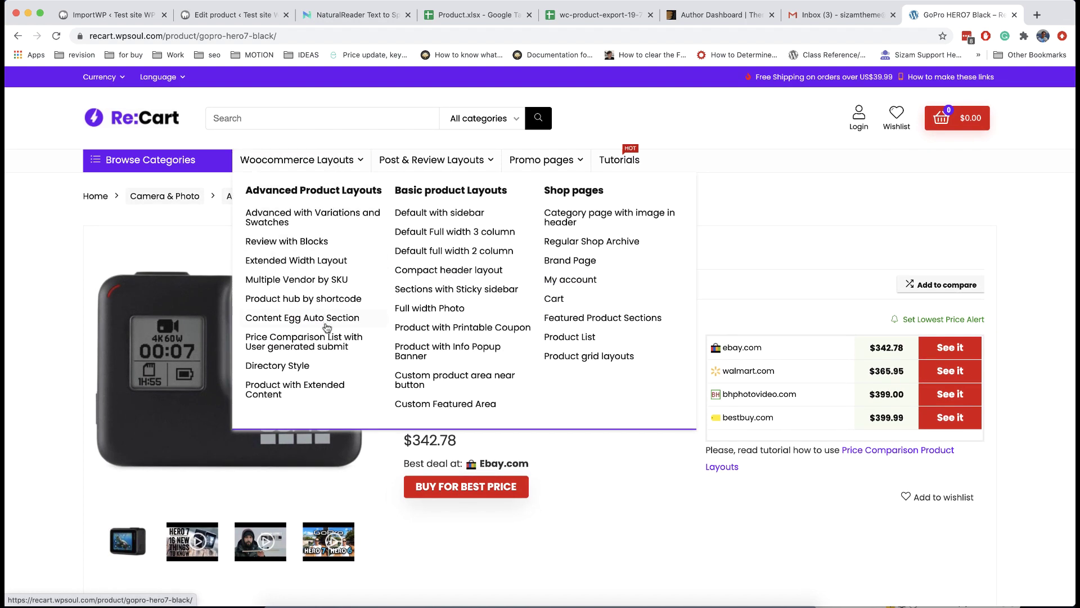
pyautogui.click(328, 342)
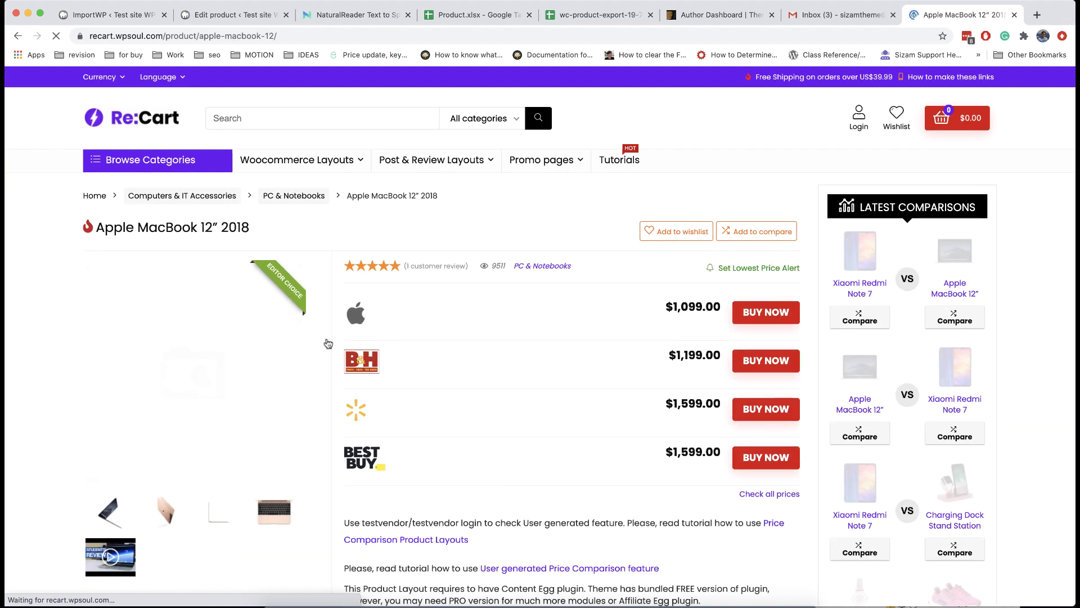
pyautogui.scroll(-10, 457, 353)
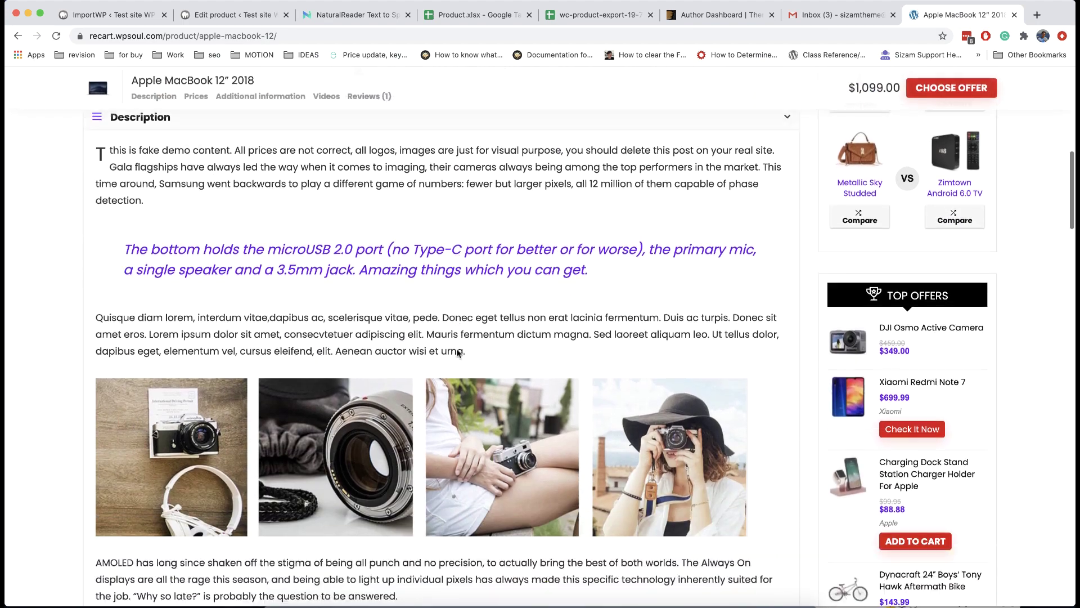
pyautogui.scroll(10, 457, 353)
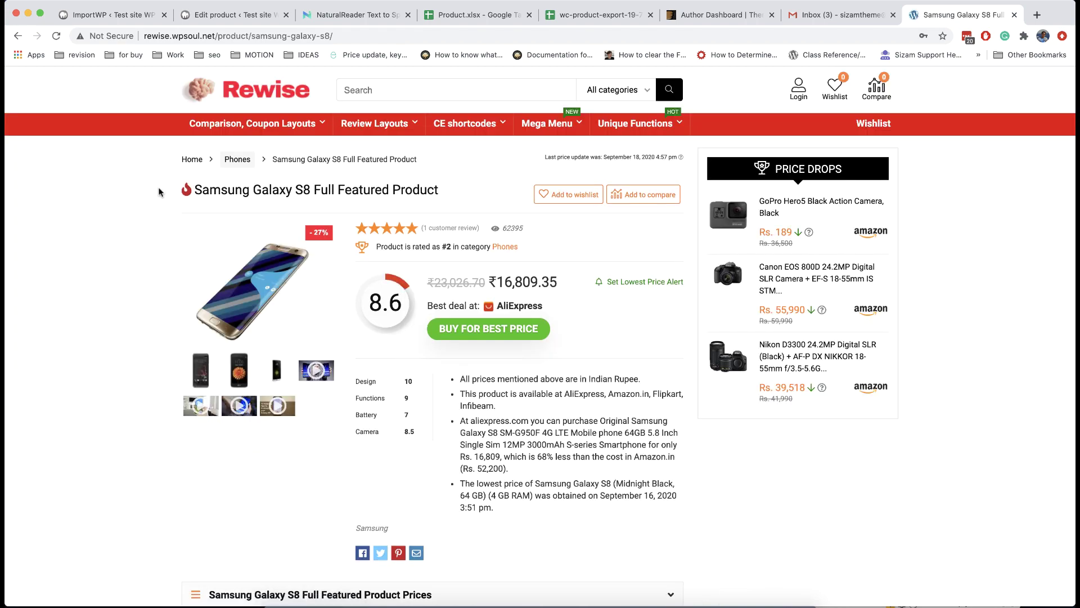
pyautogui.scroll(-1, 159, 192)
pyautogui.scroll(-10, 159, 192)
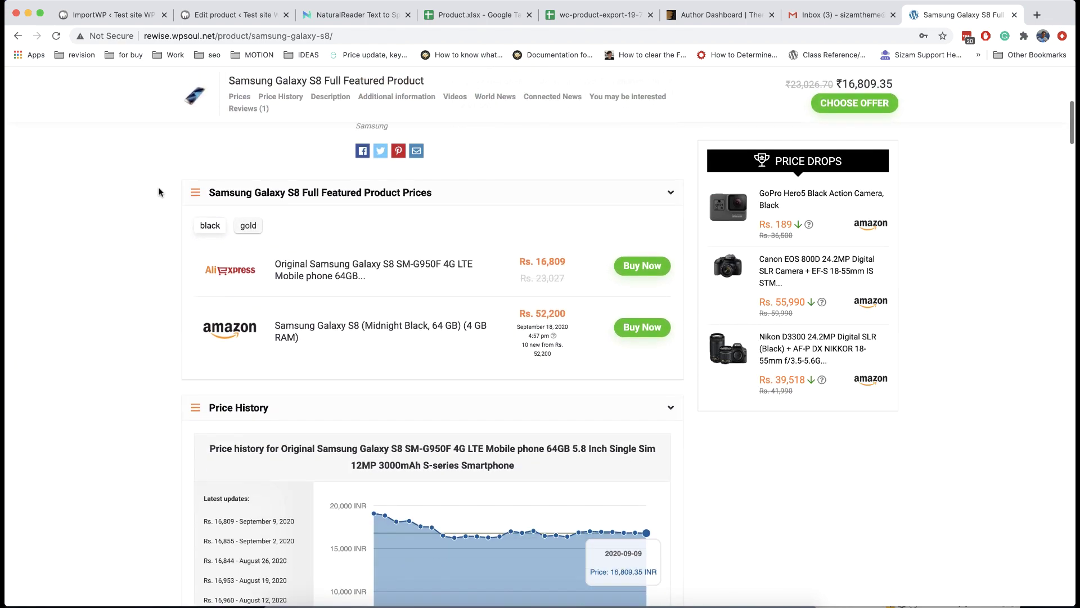
pyautogui.scroll(-8, 159, 192)
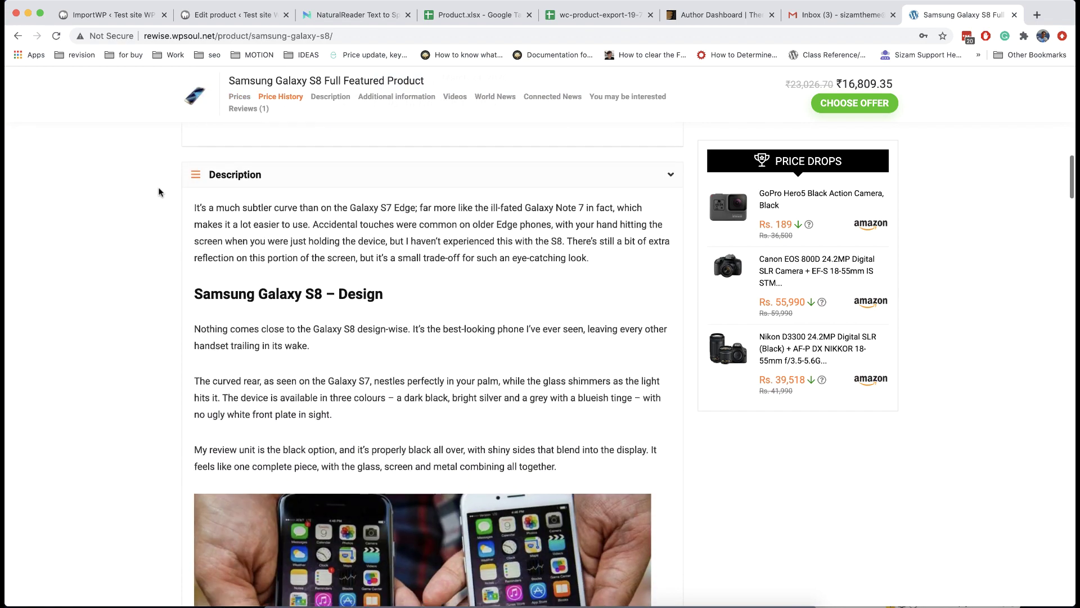
pyautogui.scroll(15, 159, 192)
pyautogui.click(141, 15)
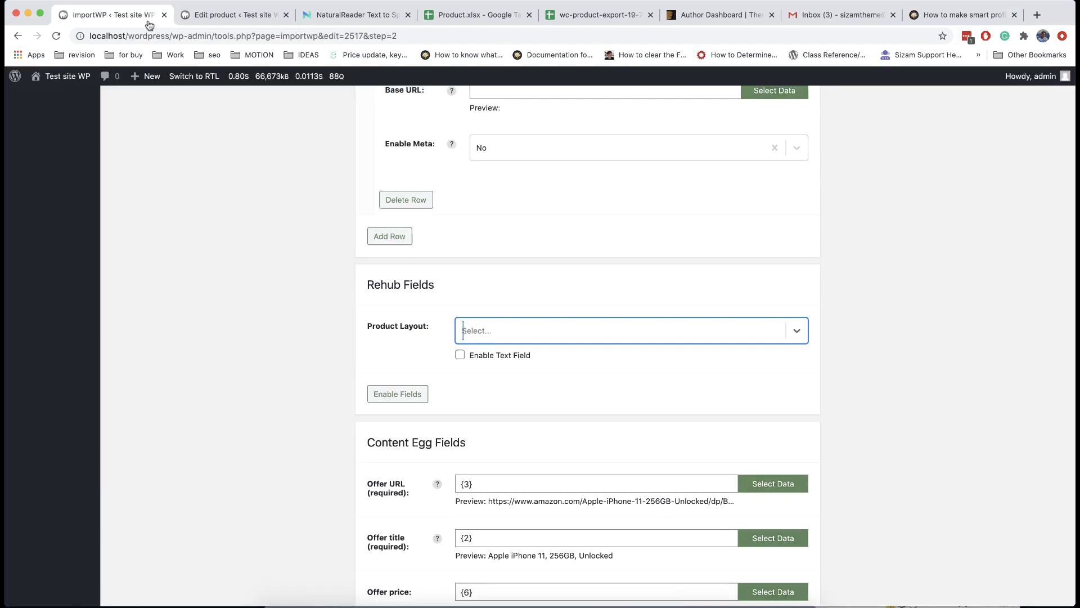
# Enable the Product Layout field in the Rehub Fields list
pyautogui.click(398, 394)
pyautogui.click(398, 394)
pyautogui.click(398, 397)
pyautogui.click(401, 369)
pyautogui.scroll(15, 324, 400)
pyautogui.scroll(6, 307, 403)
pyautogui.scroll(-4, 308, 403)
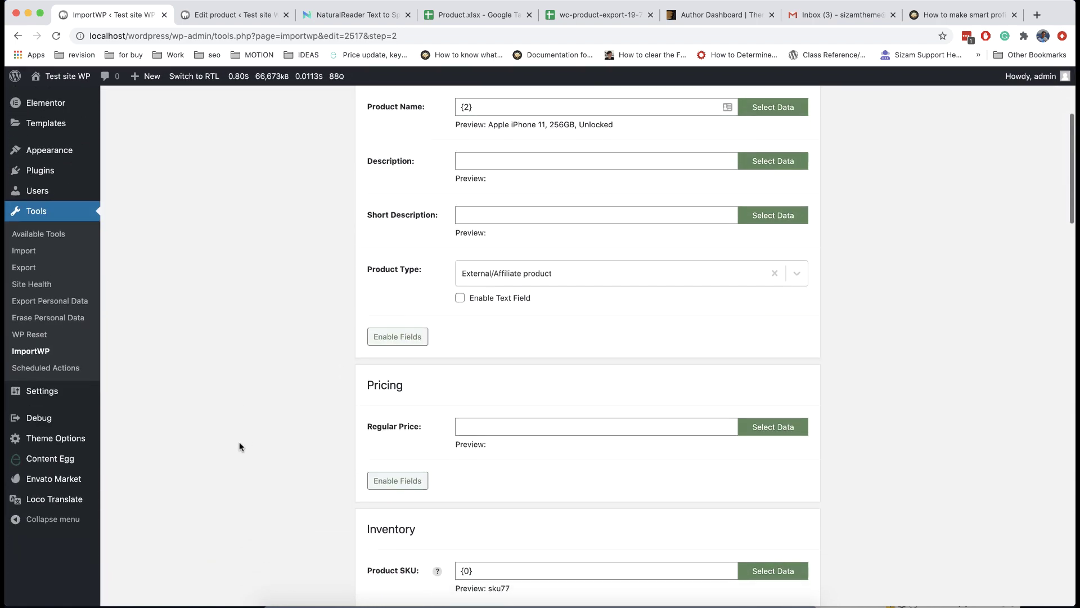
# Open Rehub Theme Options in a new browser tab
pyautogui.rightClick(86, 440)
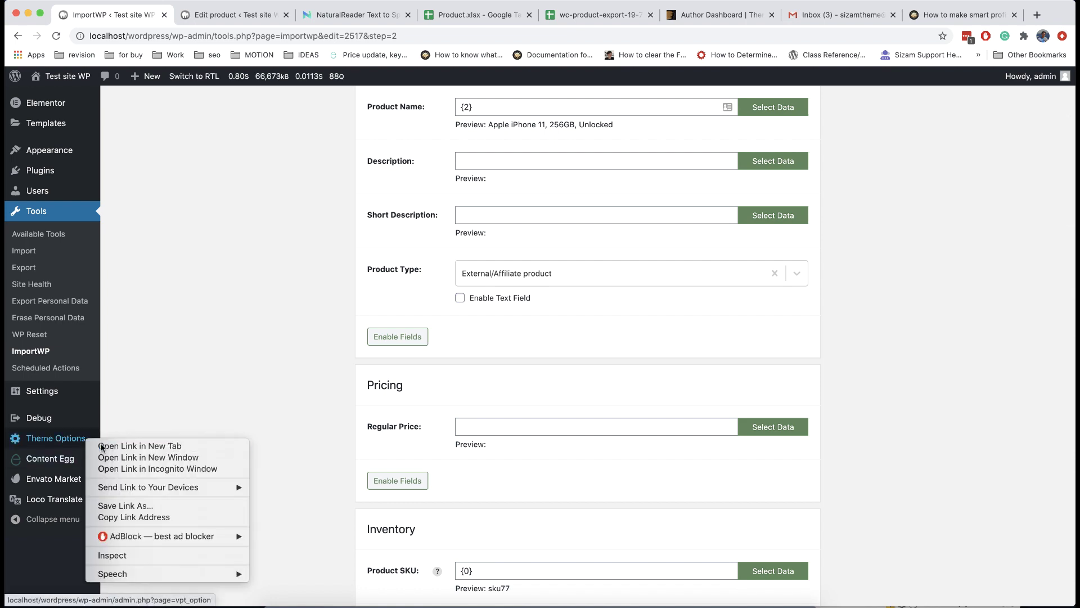
pyautogui.click(135, 444)
pyautogui.click(203, 14)
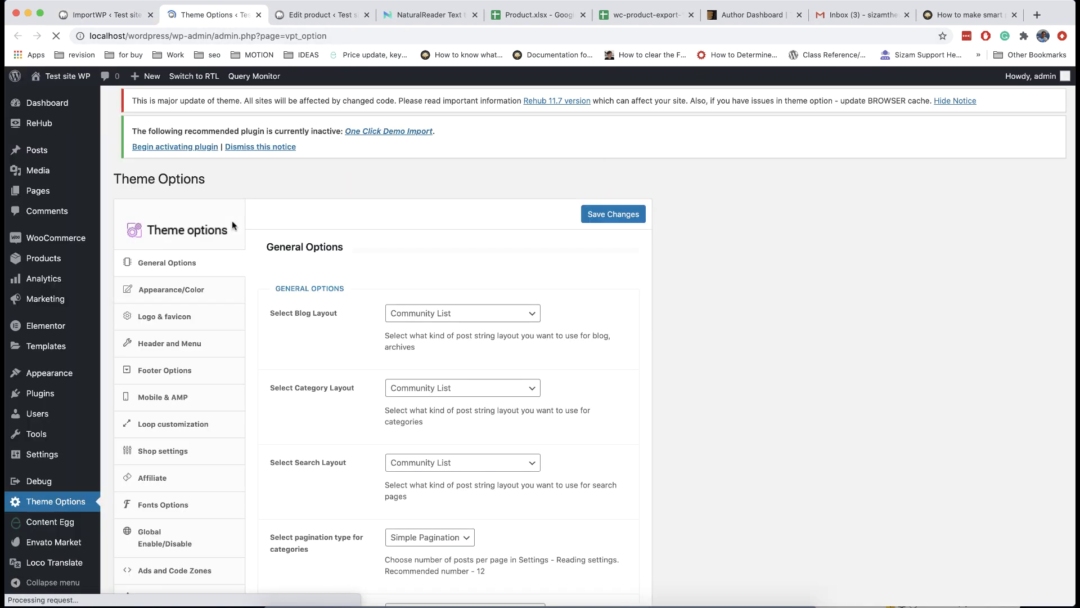
pyautogui.scroll(-5, 250, 348)
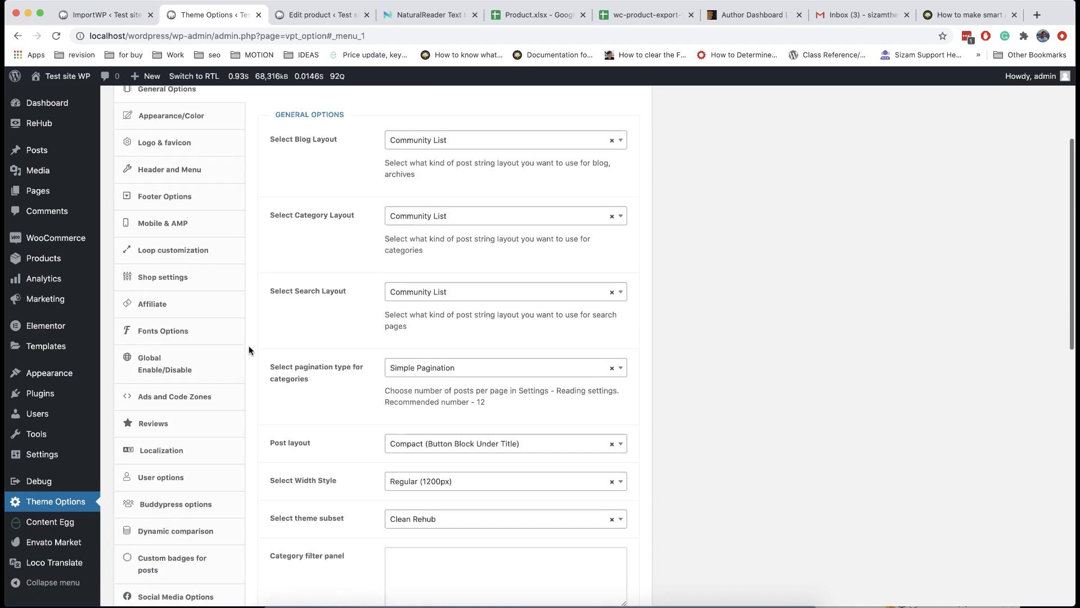
pyautogui.scroll(-1, 249, 349)
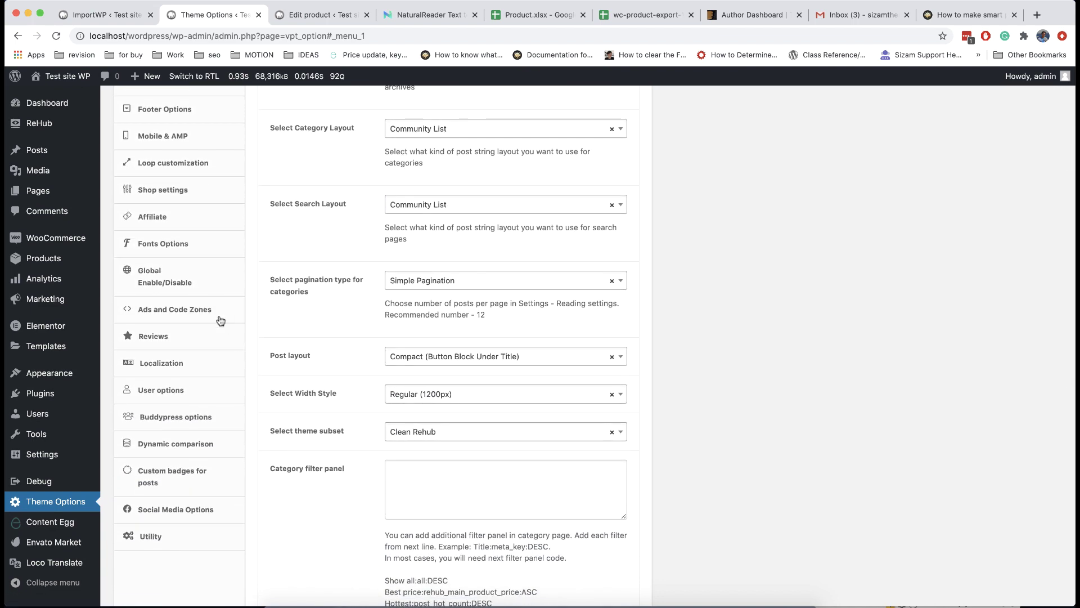
# Set Shop settings' Product layout to Content Egg List and save the changes
pyautogui.click(206, 193)
pyautogui.scroll(5, 312, 254)
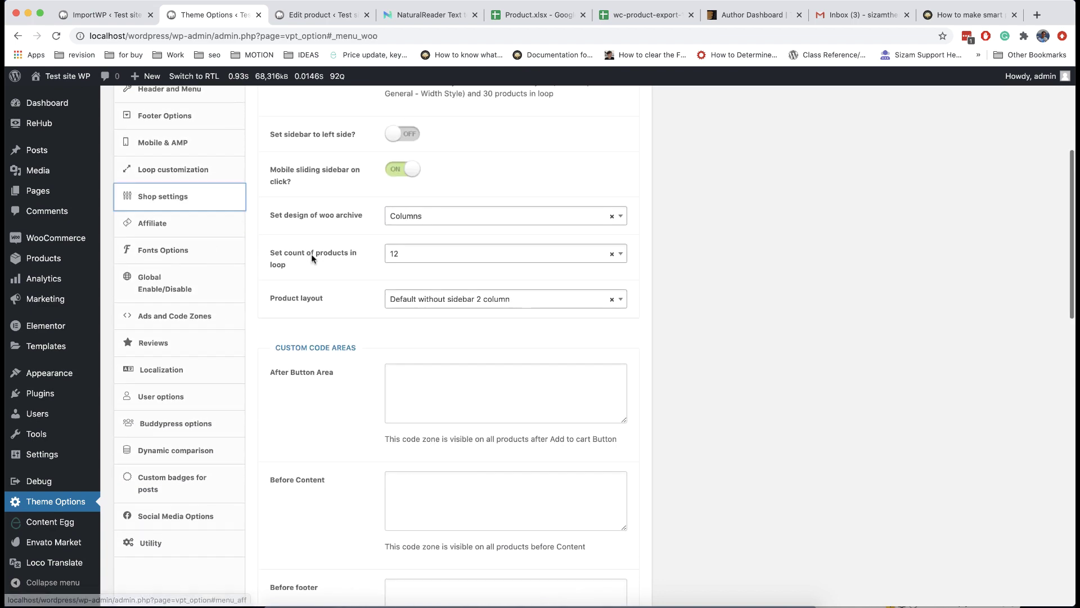
pyautogui.scroll(-3, 312, 254)
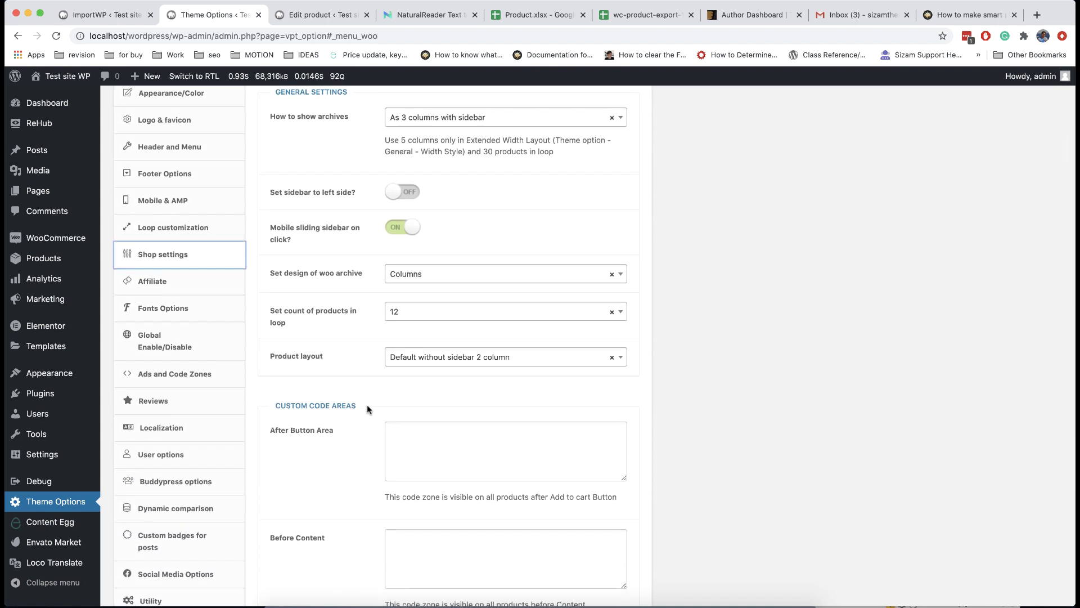
pyautogui.click(414, 361)
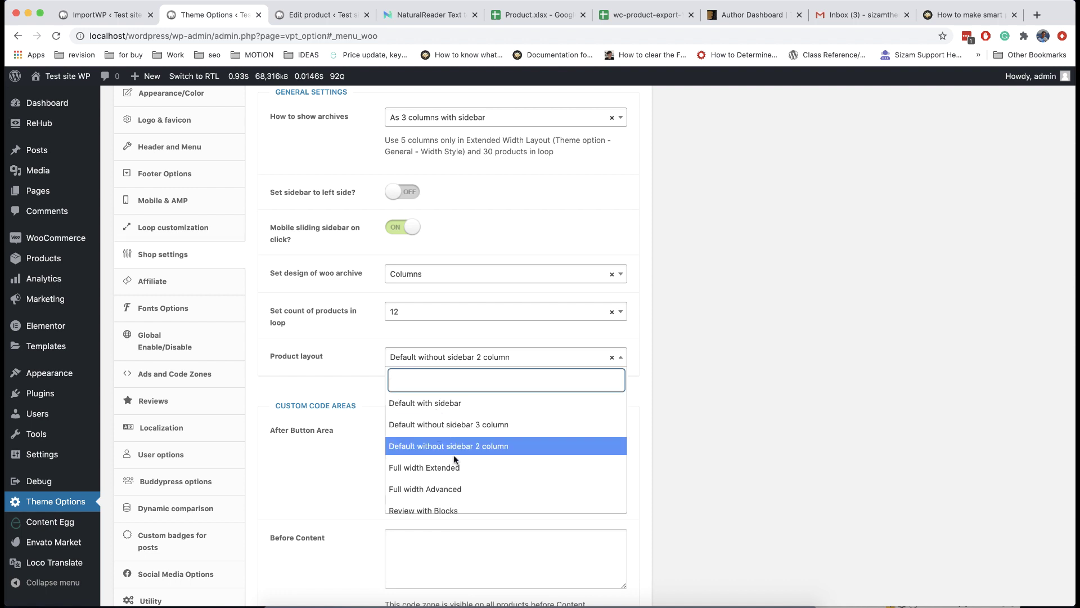
pyautogui.scroll(-5, 454, 454)
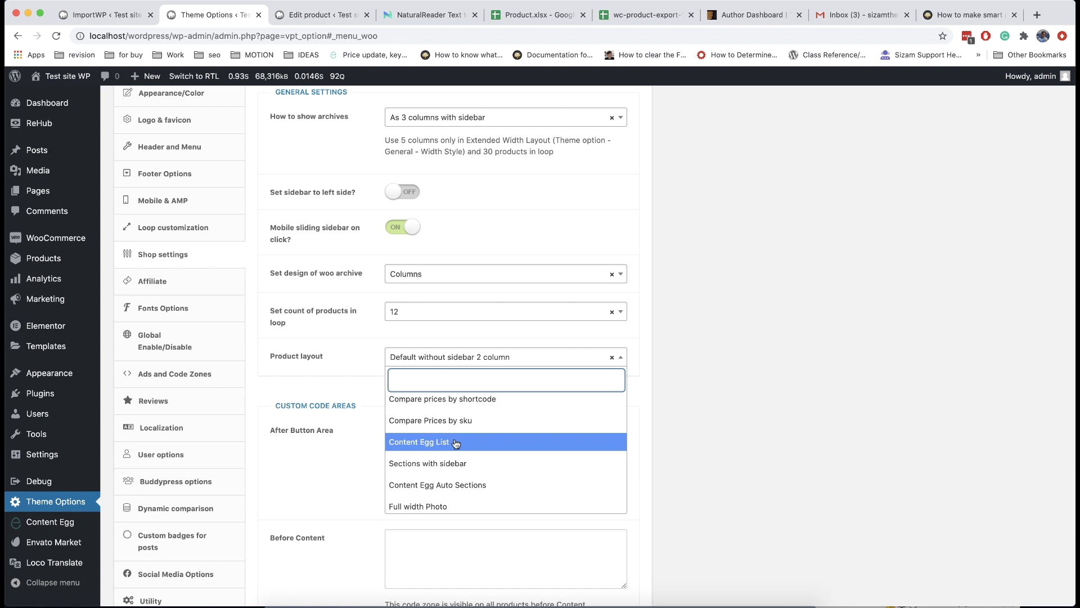
pyautogui.click(461, 441)
pyautogui.scroll(5, 670, 353)
pyautogui.click(619, 222)
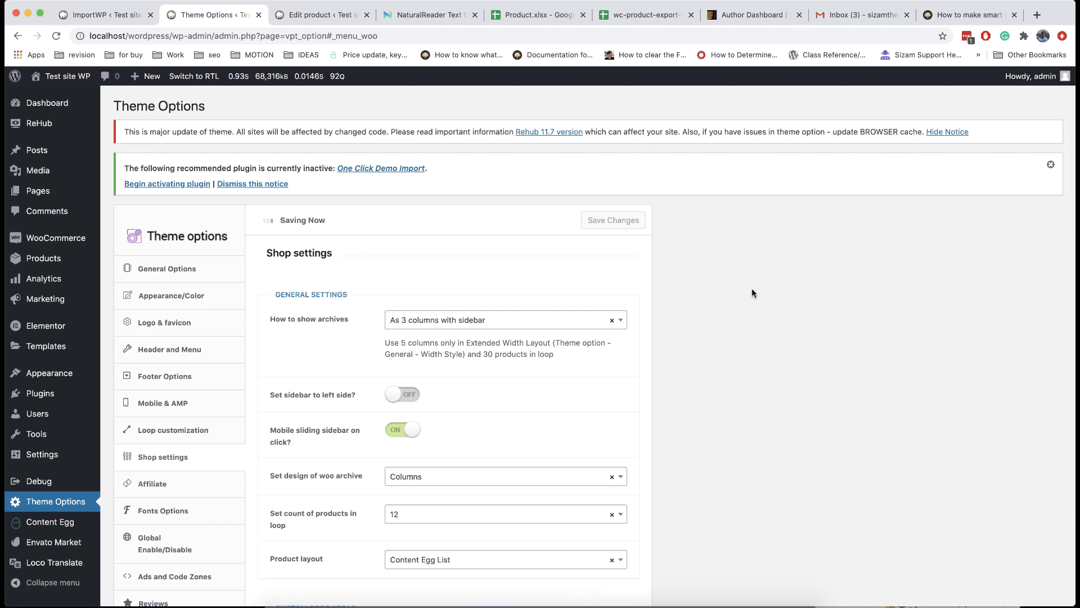
# Save the field mapping and allow the import to both create and update records
pyautogui.click(101, 15)
pyautogui.scroll(-1, 549, 468)
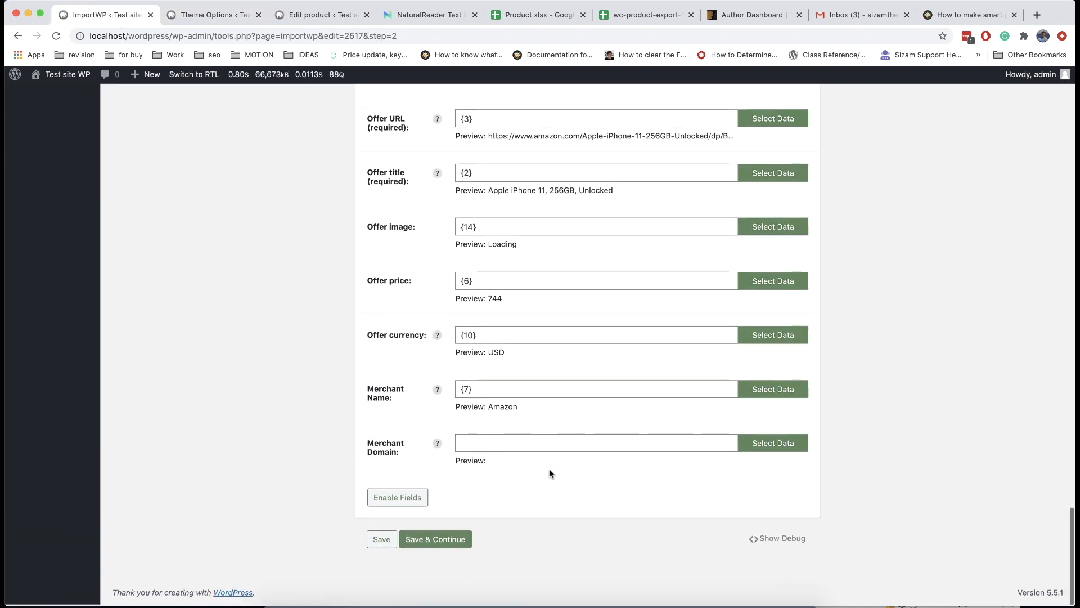
pyautogui.click(435, 539)
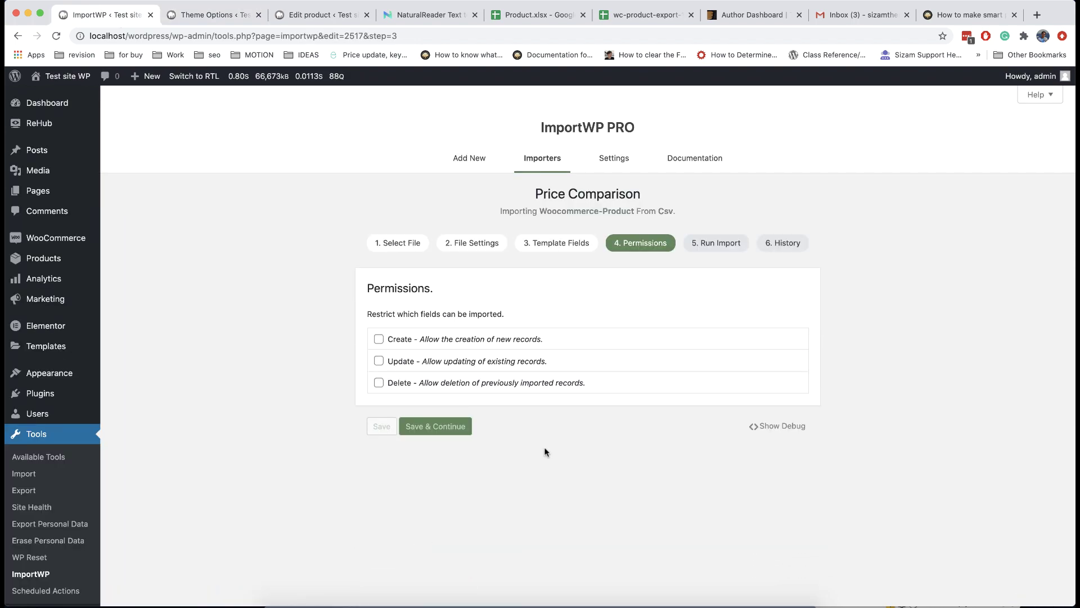
pyautogui.click(427, 340)
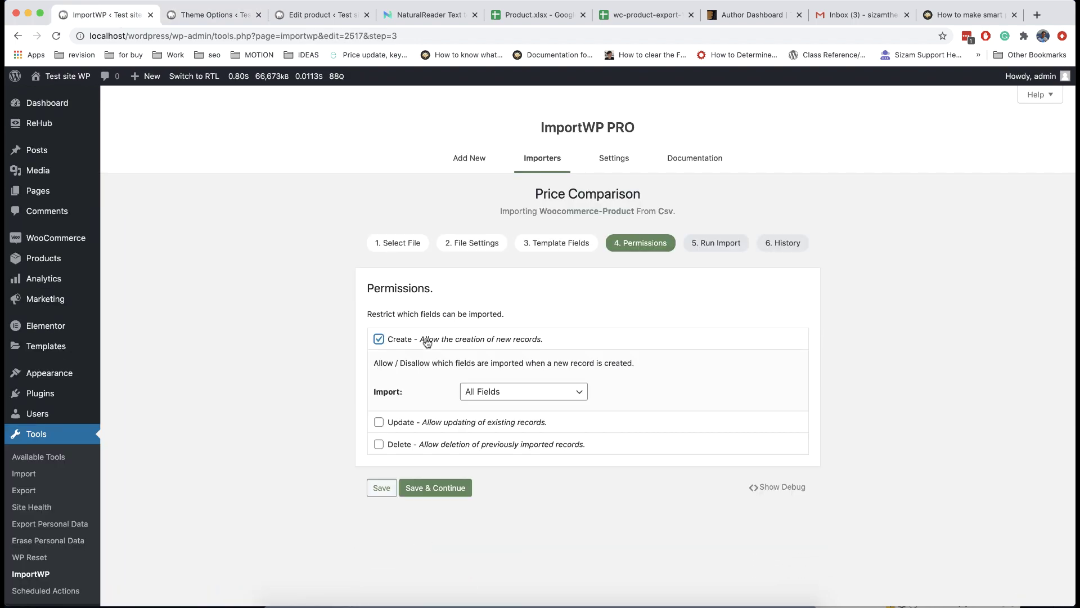
pyautogui.click(379, 423)
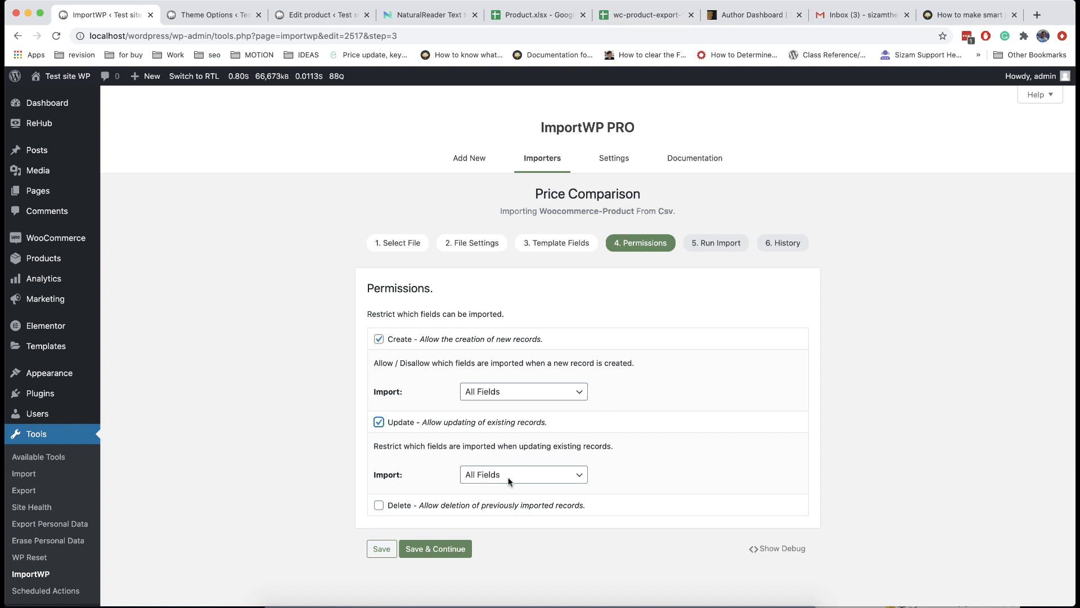
# Run the import and dismiss the summary showing 3 of 3 records: 1 inserted, 2 updated
pyautogui.click(464, 549)
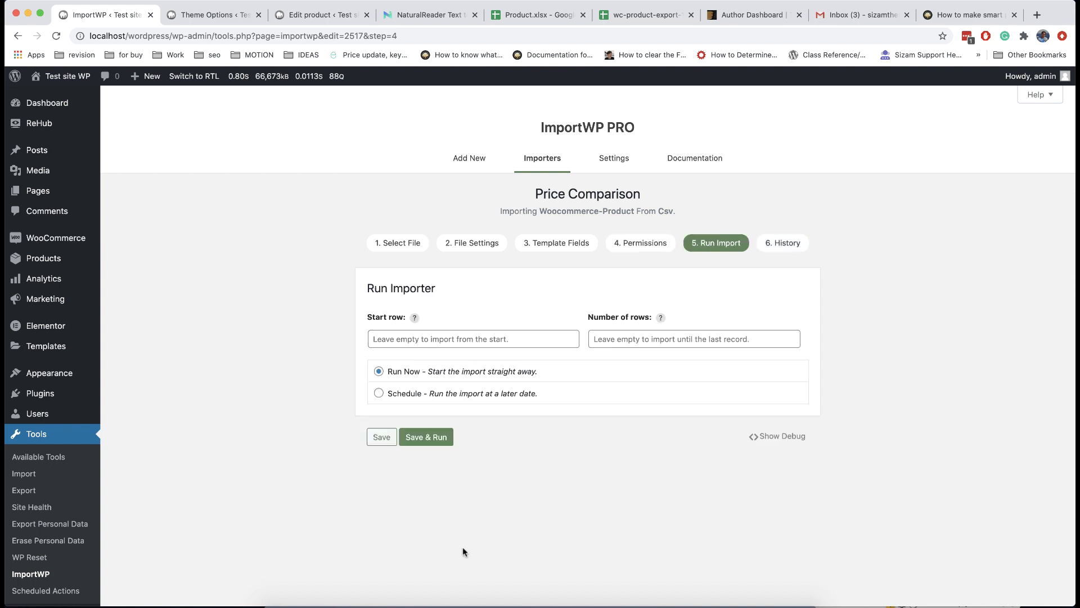
pyautogui.click(434, 441)
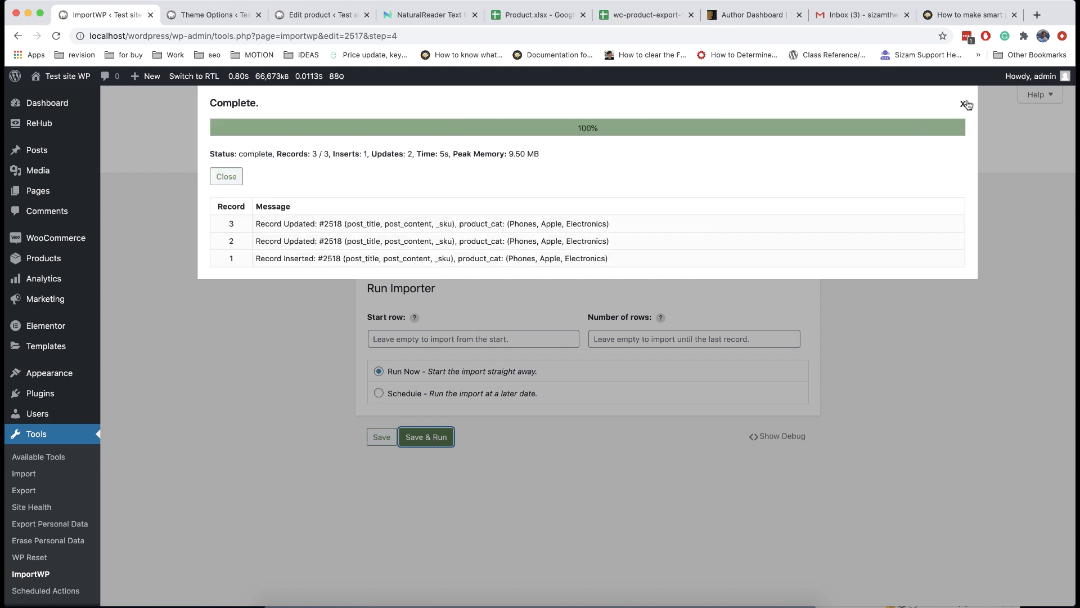
pyautogui.click(964, 104)
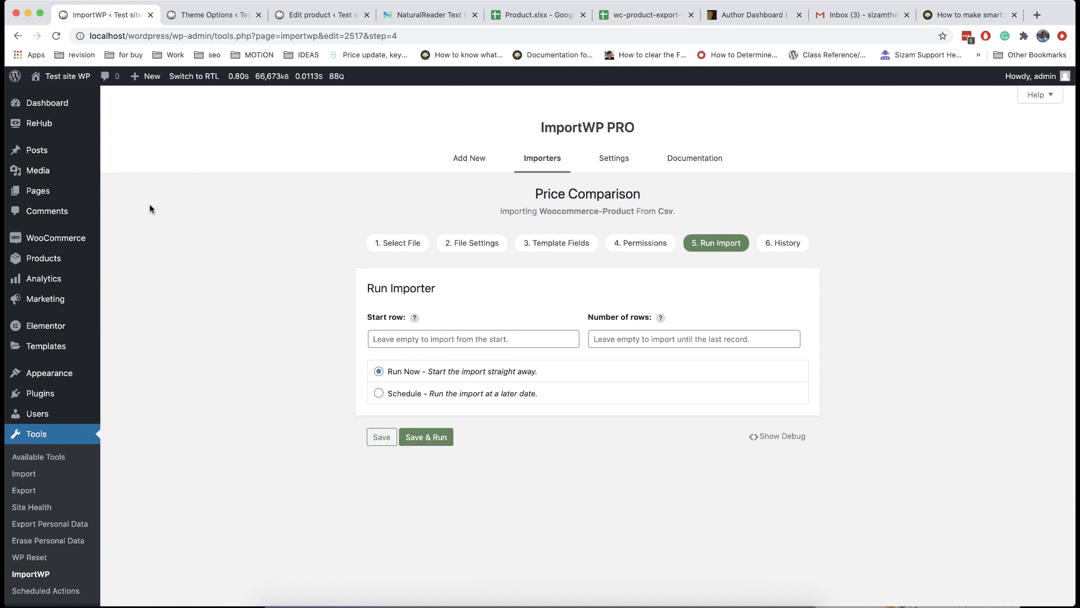
# Open All Products in a new tab and view the Official Apple 11 256GB product page
pyautogui.moveTo(51, 258)
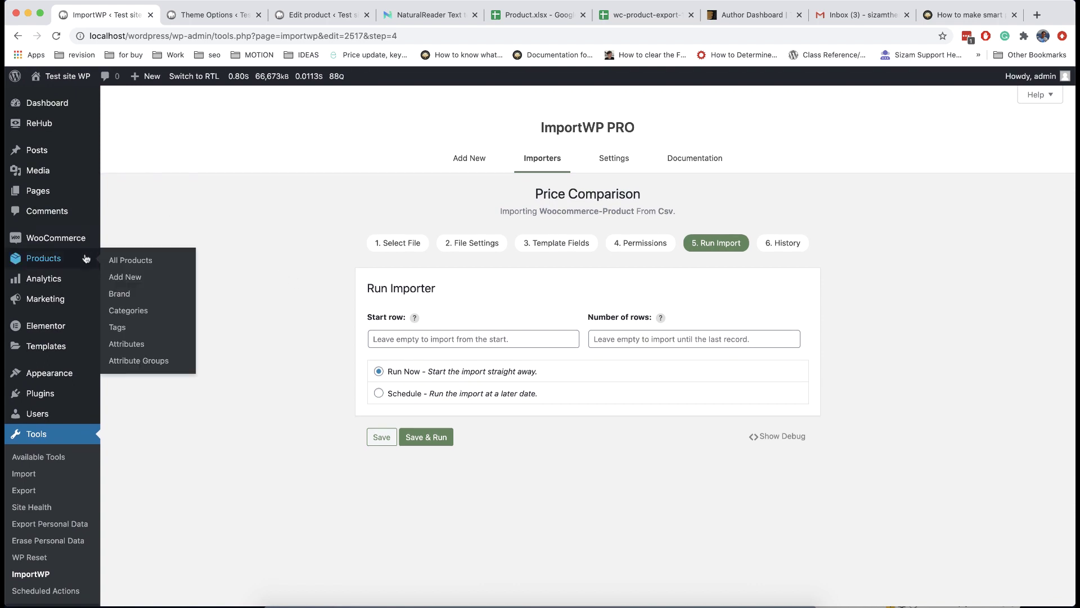
pyautogui.rightClick(136, 259)
pyautogui.click(148, 263)
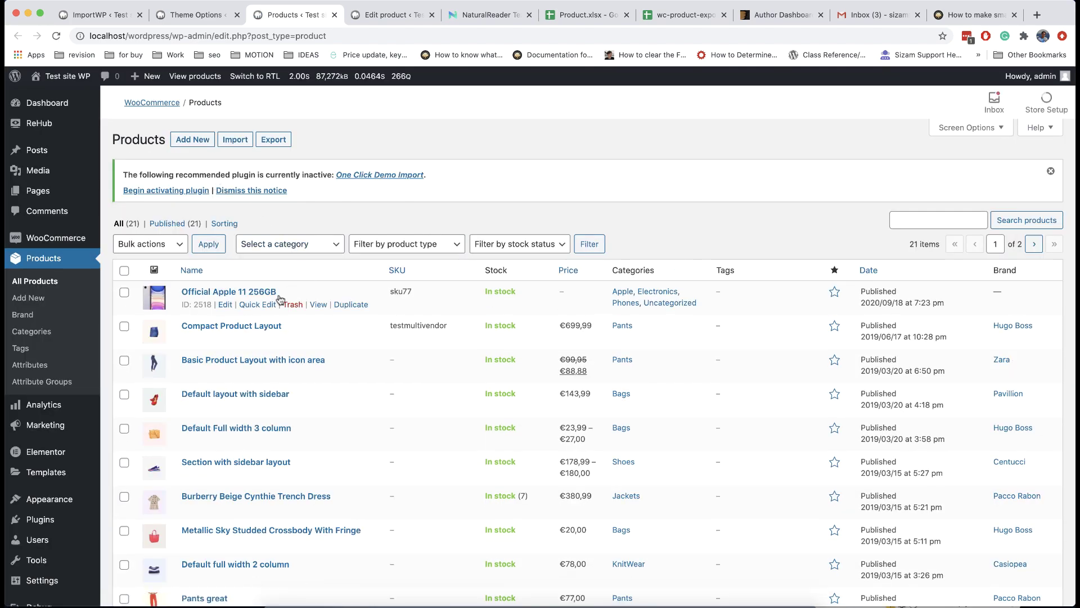
pyautogui.click(319, 305)
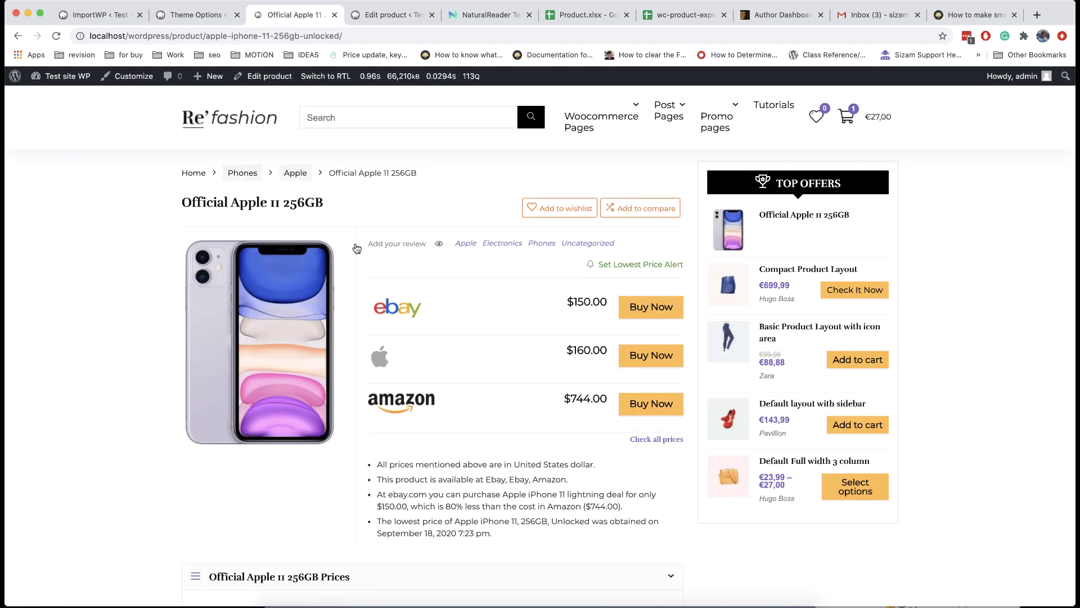
pyautogui.scroll(-7, 455, 329)
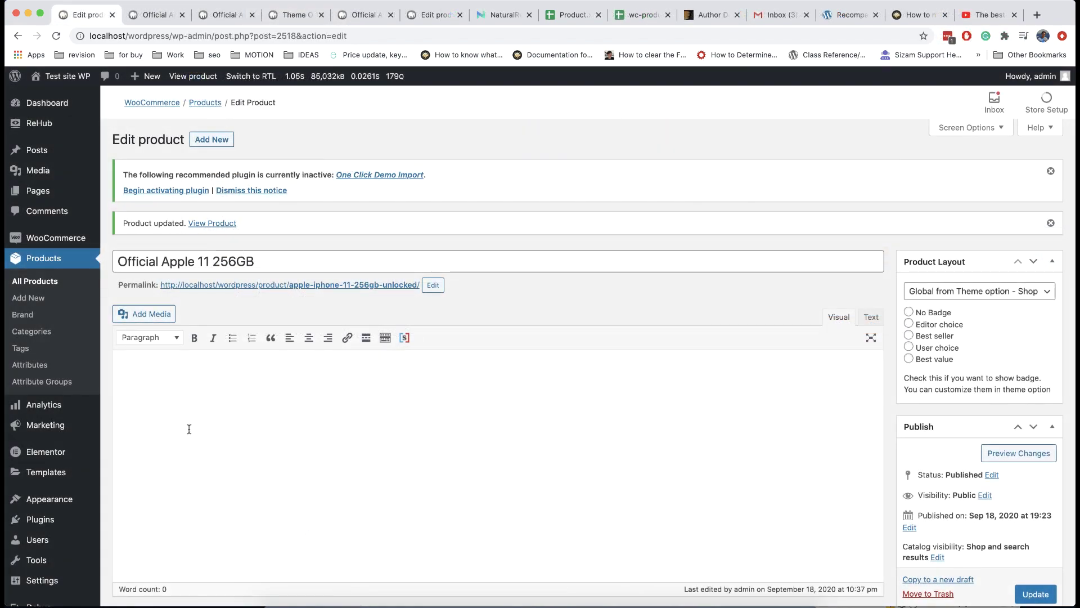
# Select the product's Content Egg block shortcode and open ReHub Theme Options in a new tab
pyautogui.scroll(-7, 189, 429)
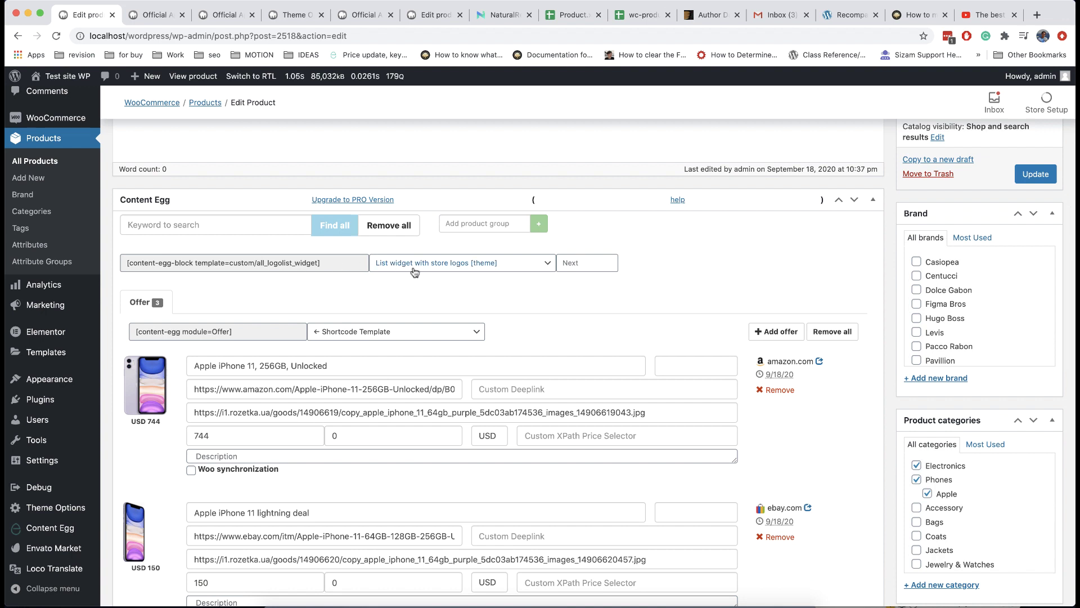
pyautogui.click(295, 265)
pyautogui.hotkey('ctrl', 'c')
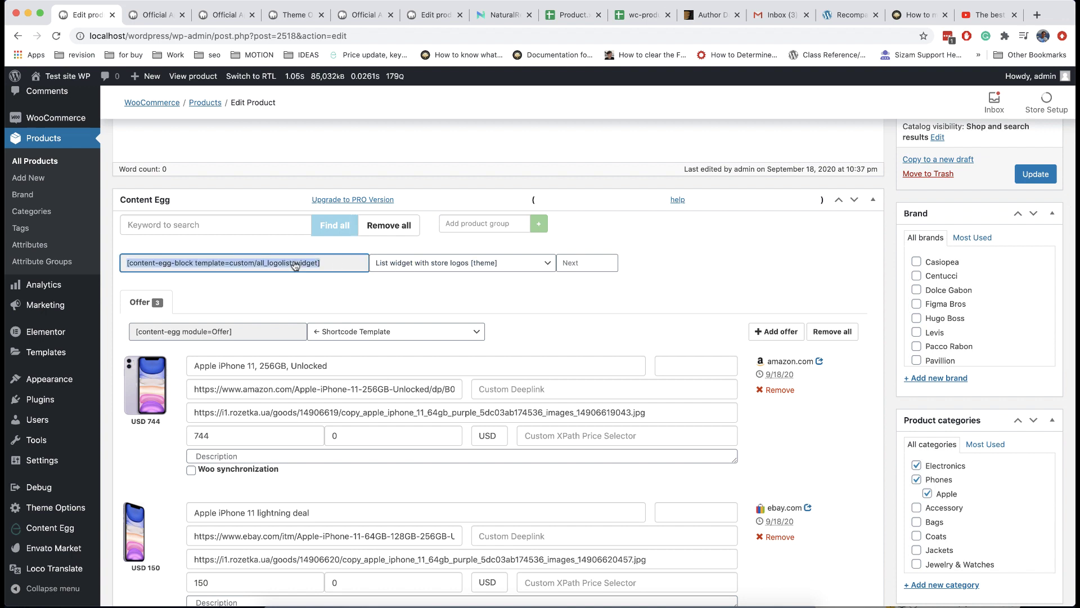
pyautogui.rightClick(79, 505)
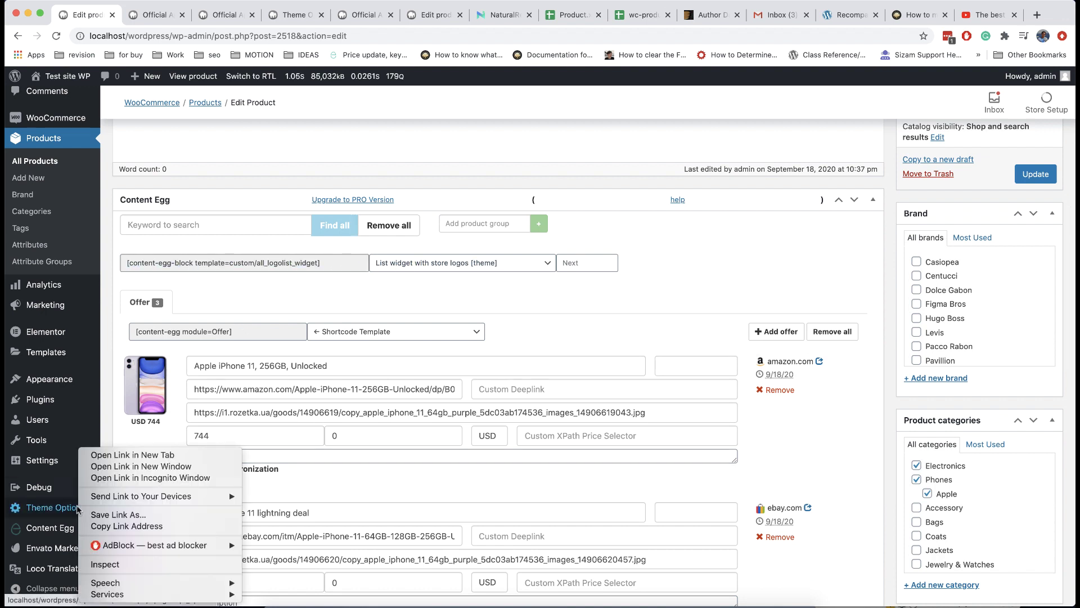
pyautogui.click(113, 454)
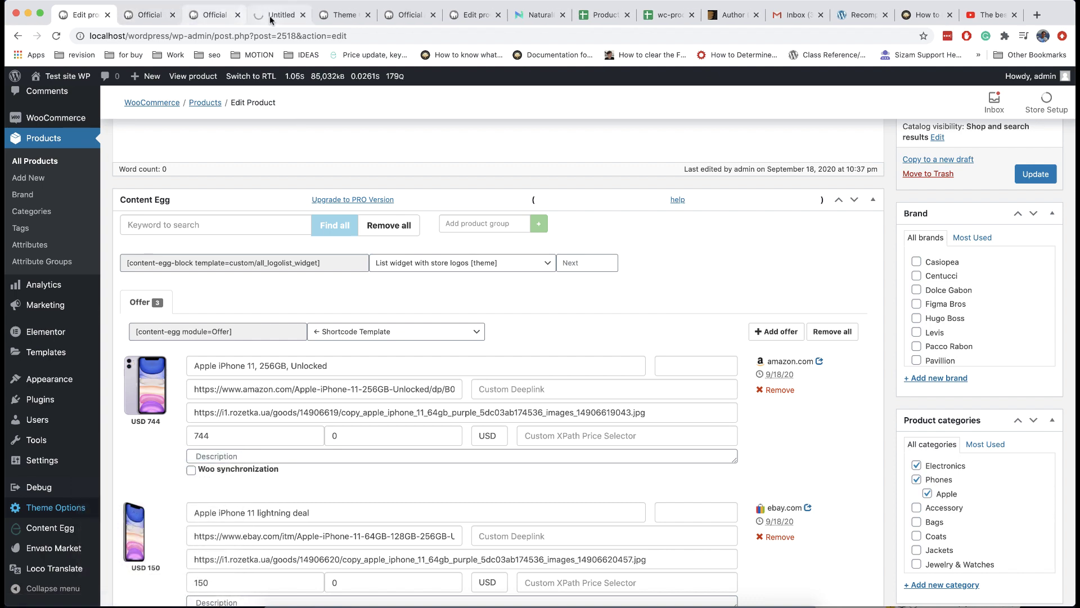
pyautogui.moveTo(272, 17); pyautogui.dragTo(154, 17)
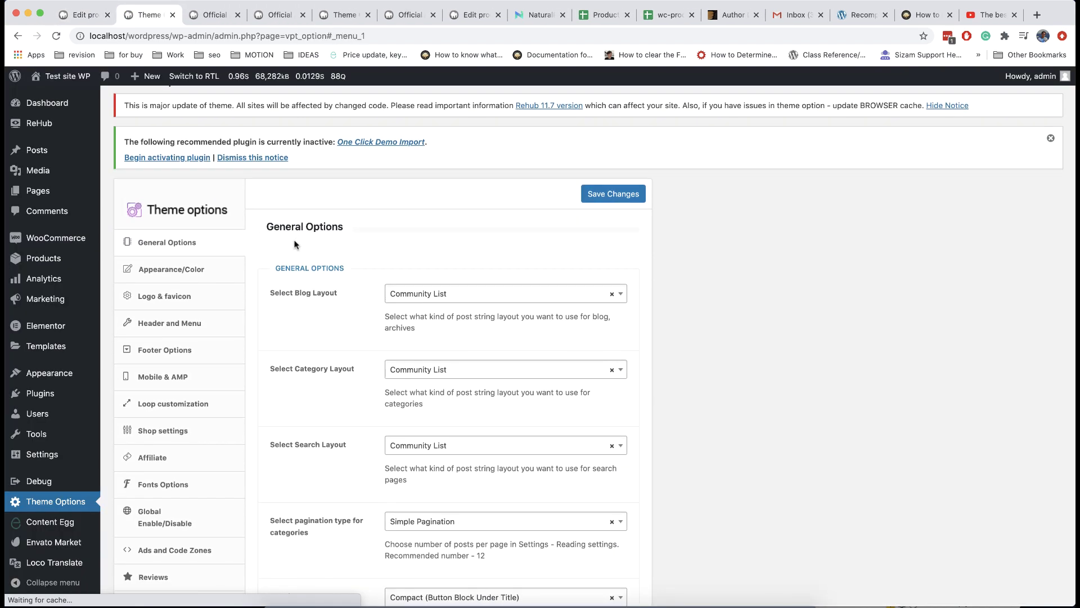
# In Shop settings, set the Product layout to Full width Extended
pyautogui.scroll(-1, 245, 315)
pyautogui.click(203, 370)
pyautogui.scroll(-5, 387, 349)
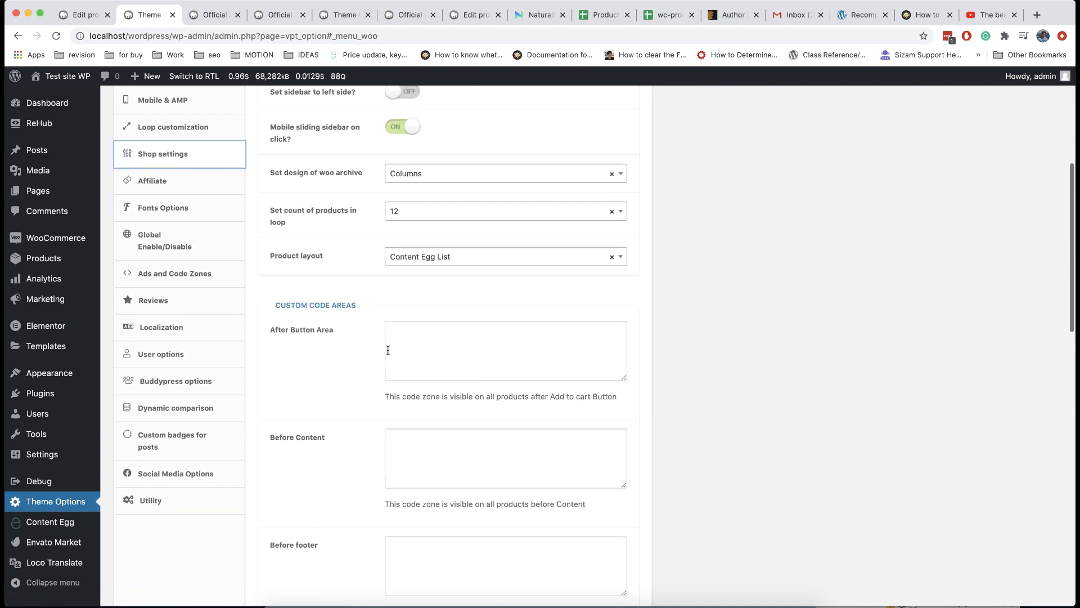
pyautogui.click(458, 251)
pyautogui.scroll(3, 490, 316)
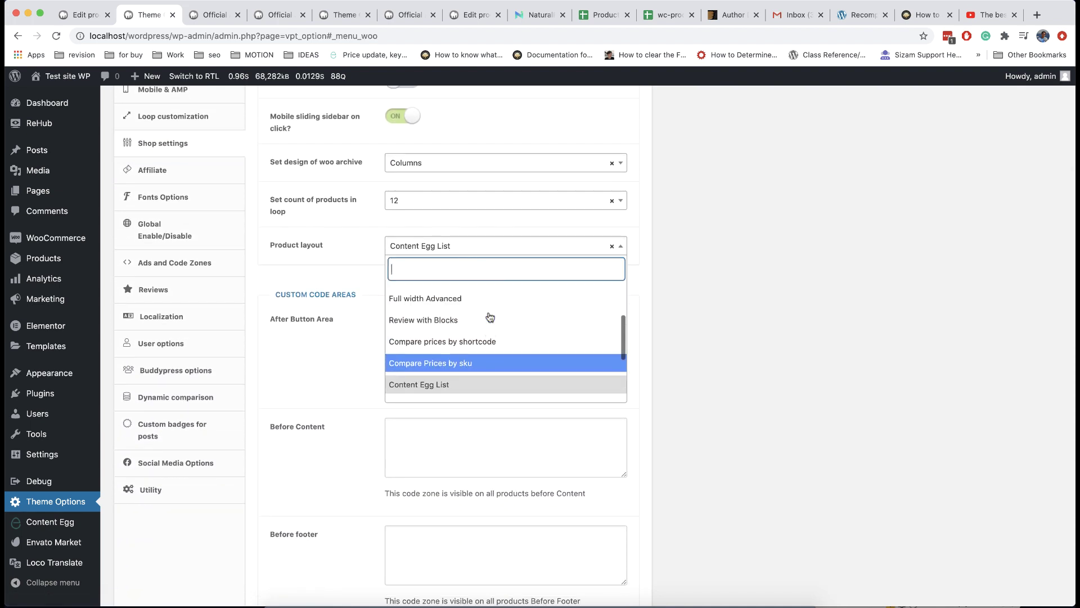
pyautogui.scroll(2, 490, 317)
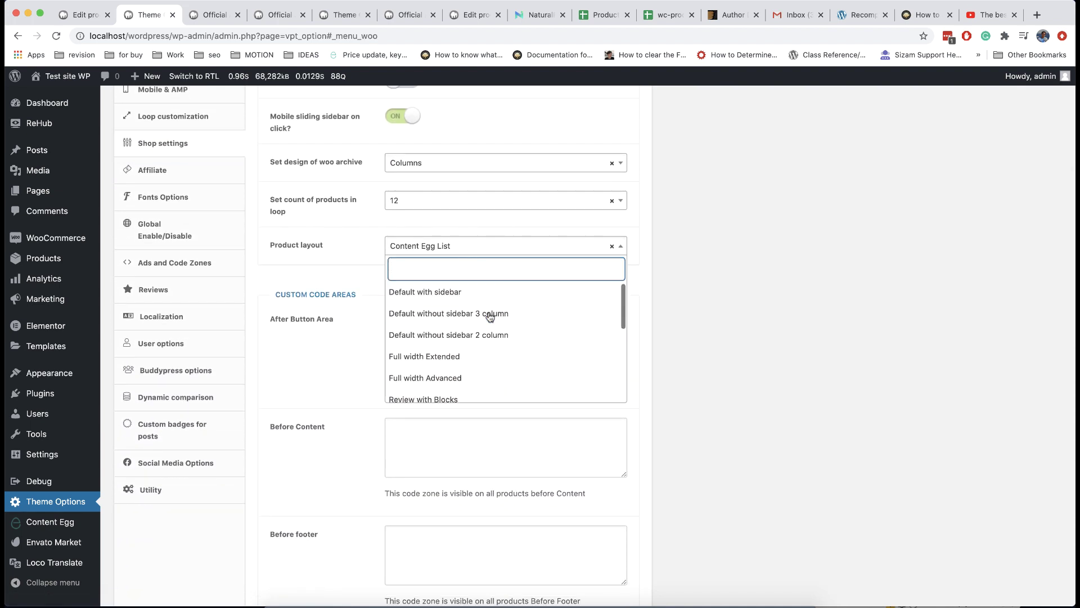
pyautogui.click(496, 362)
# Paste the [content-egg-block template=custom/all_logolist_widget] shortcode into After Button Area and save changes
pyautogui.scroll(-1, 471, 391)
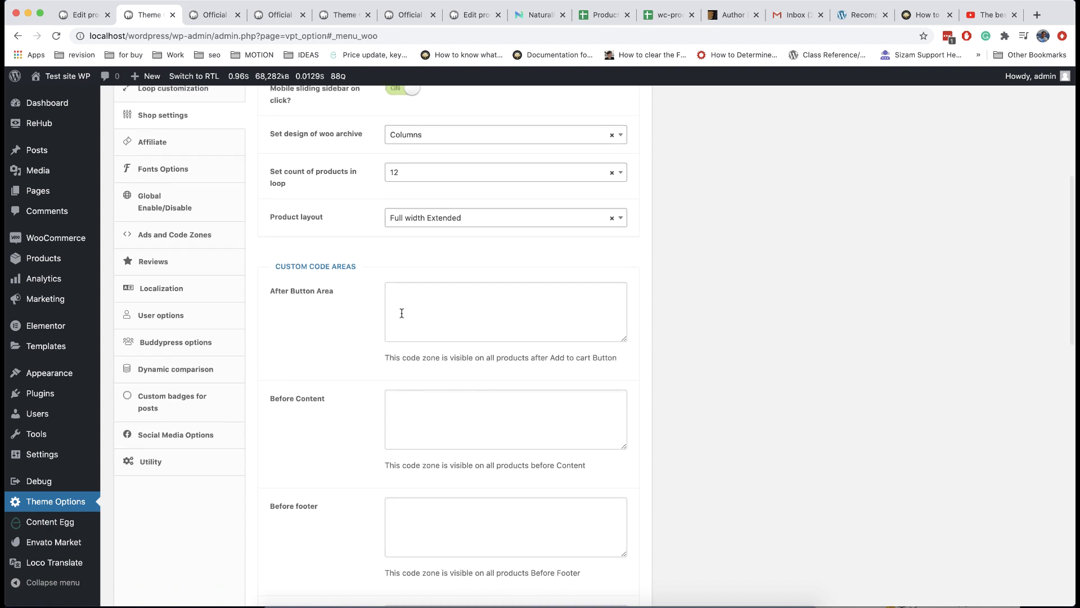
pyautogui.click(419, 312)
pyautogui.hotkey('ctrl', 'v')
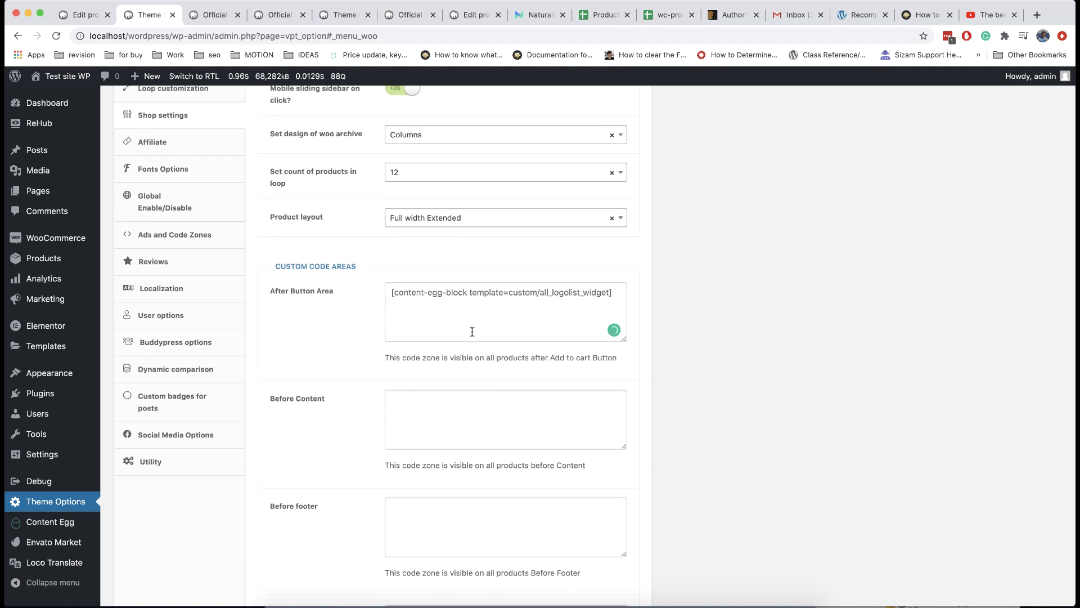
pyautogui.scroll(1, 451, 340)
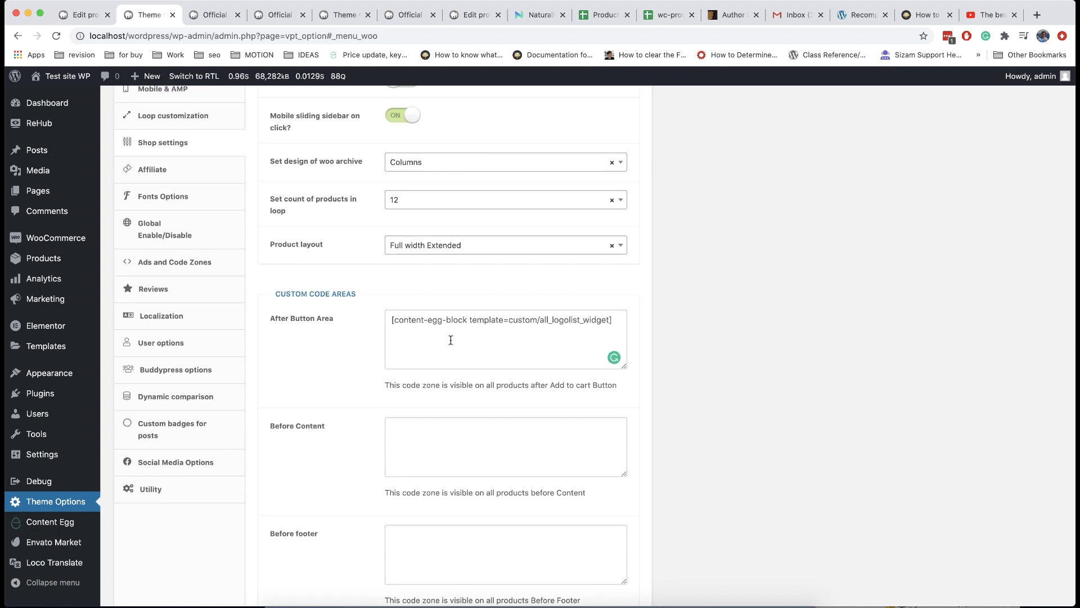
pyautogui.scroll(10, 451, 340)
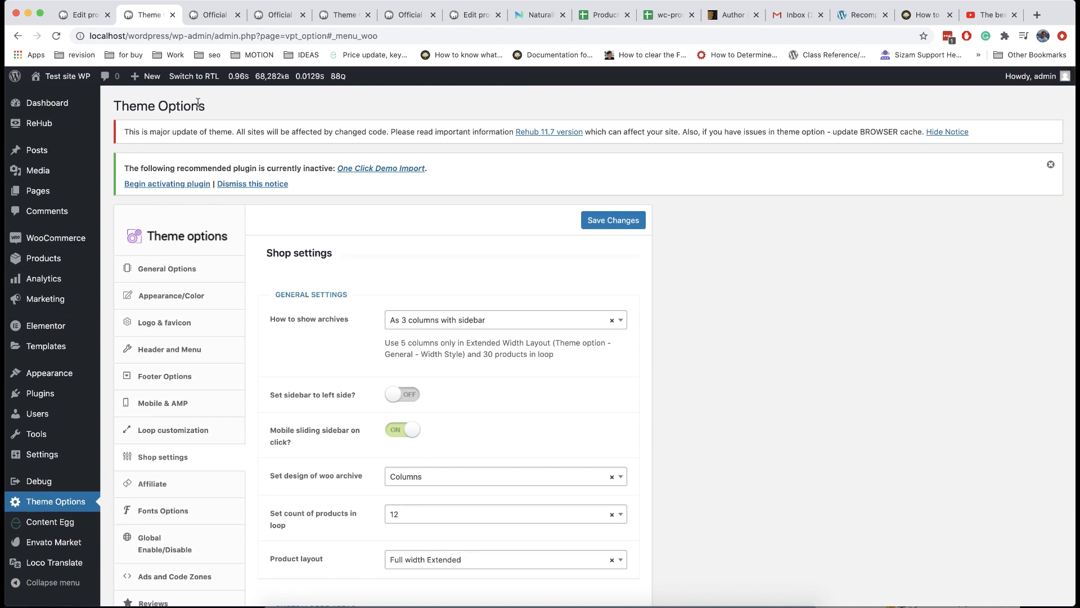
pyautogui.click(612, 220)
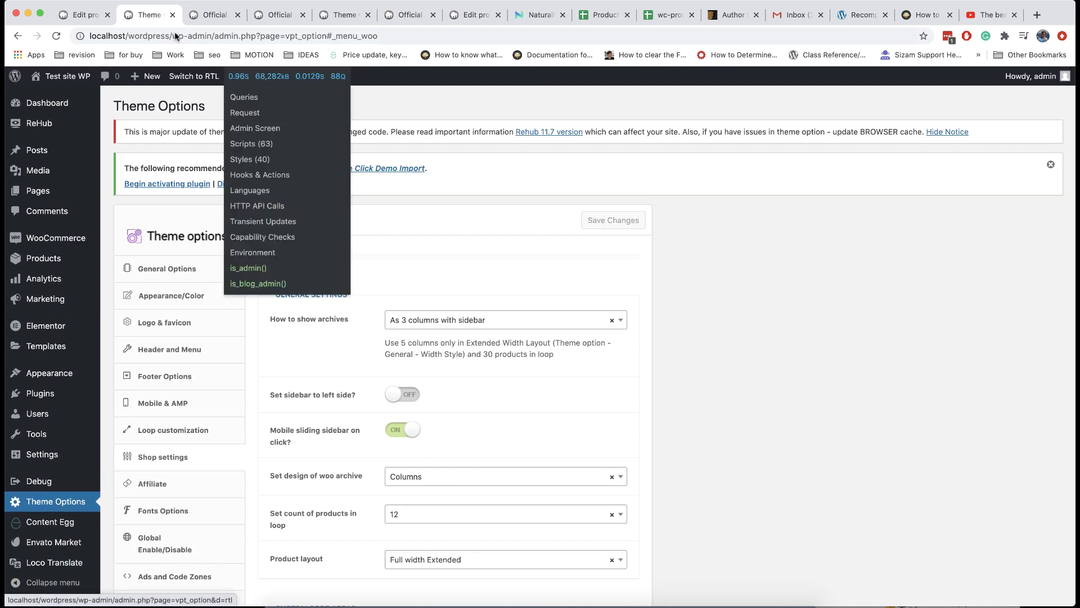
# Scroll through the live iPhone page's eBay, Apple and Amazon offers, then return to Edit Product
pyautogui.click(191, 19)
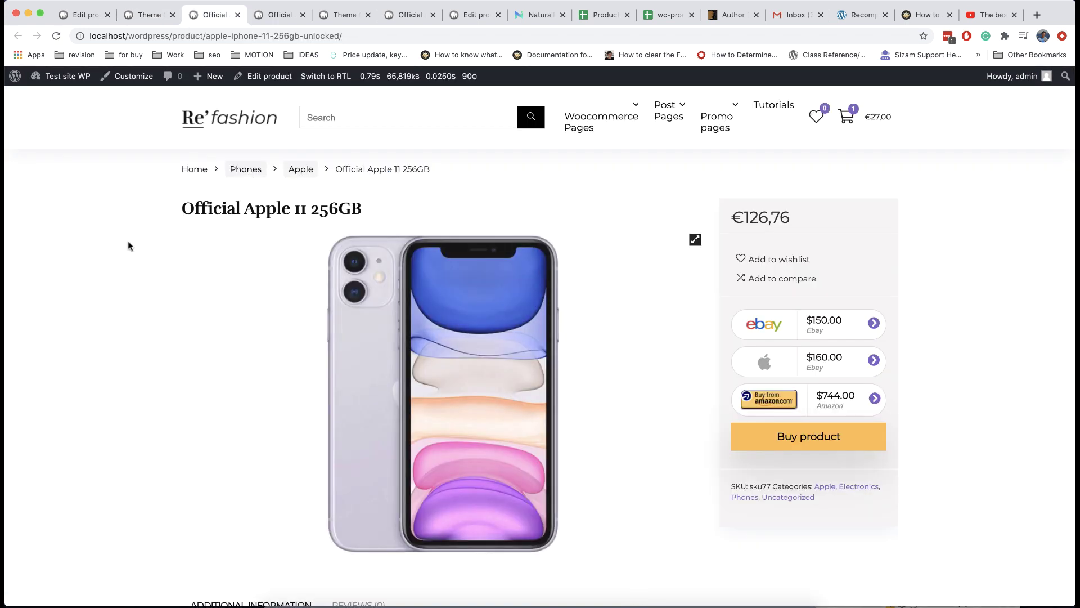
pyautogui.scroll(-1, 284, 285)
pyautogui.scroll(-10, 284, 285)
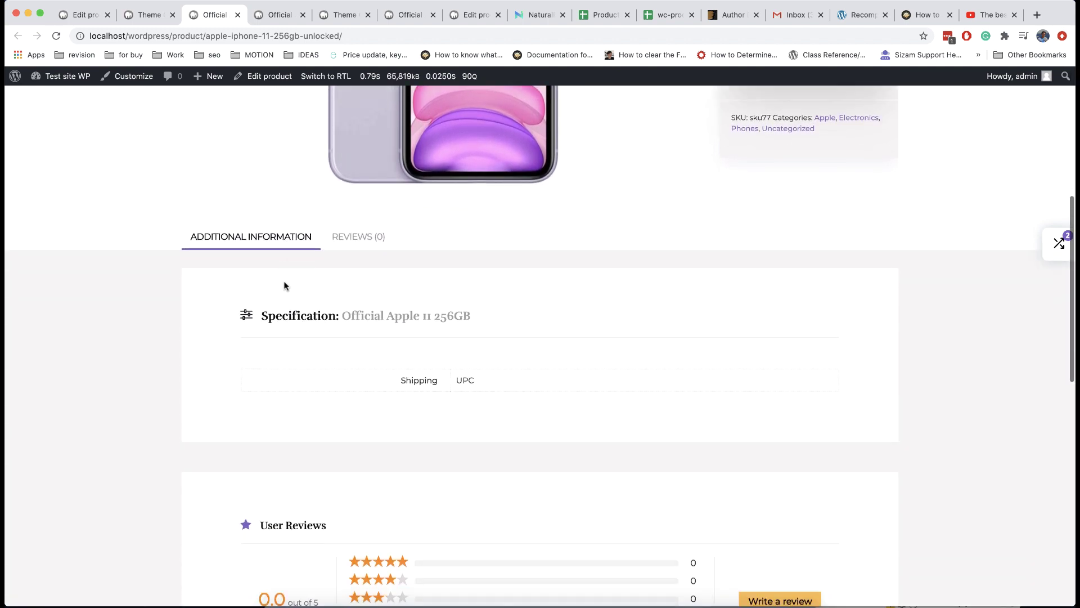
pyautogui.scroll(-4, 284, 285)
pyautogui.scroll(15, 284, 285)
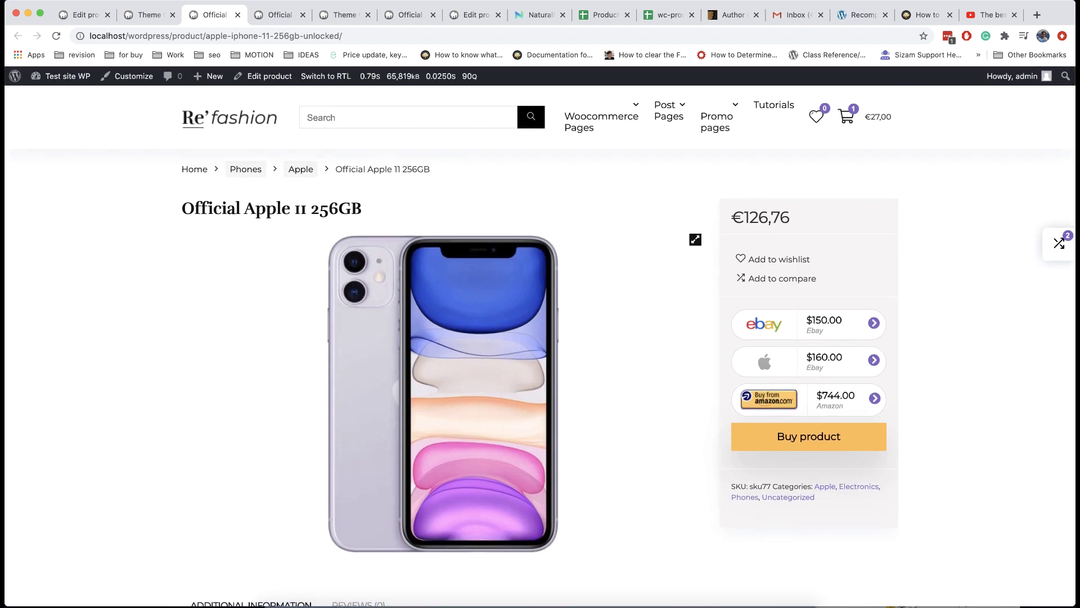
pyautogui.click(79, 15)
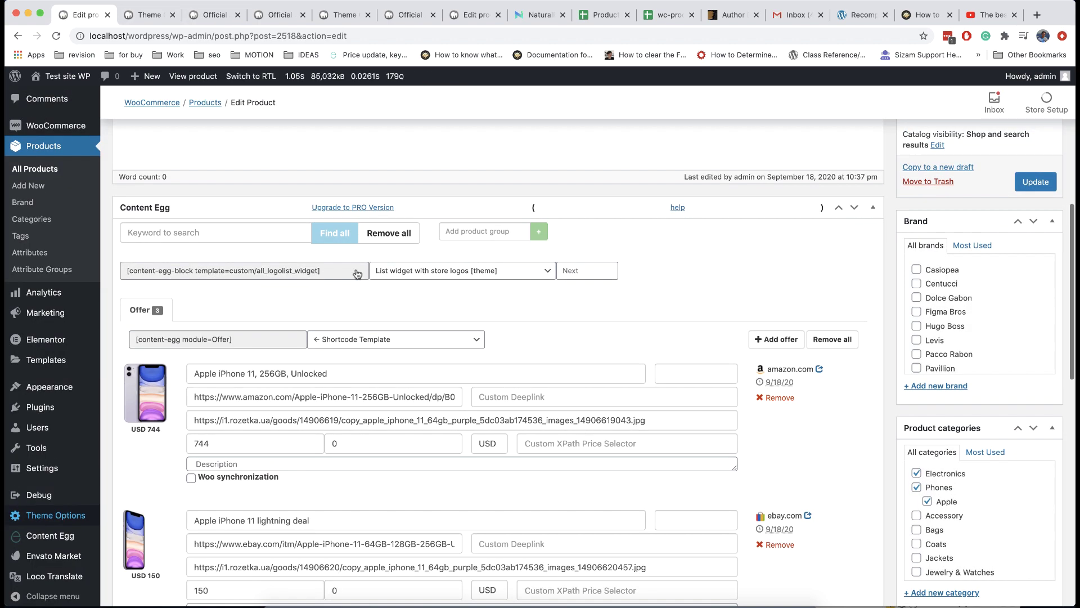
# Generate the Price statistics Content Egg shortcode, paste it as the product description and save
pyautogui.click(398, 277)
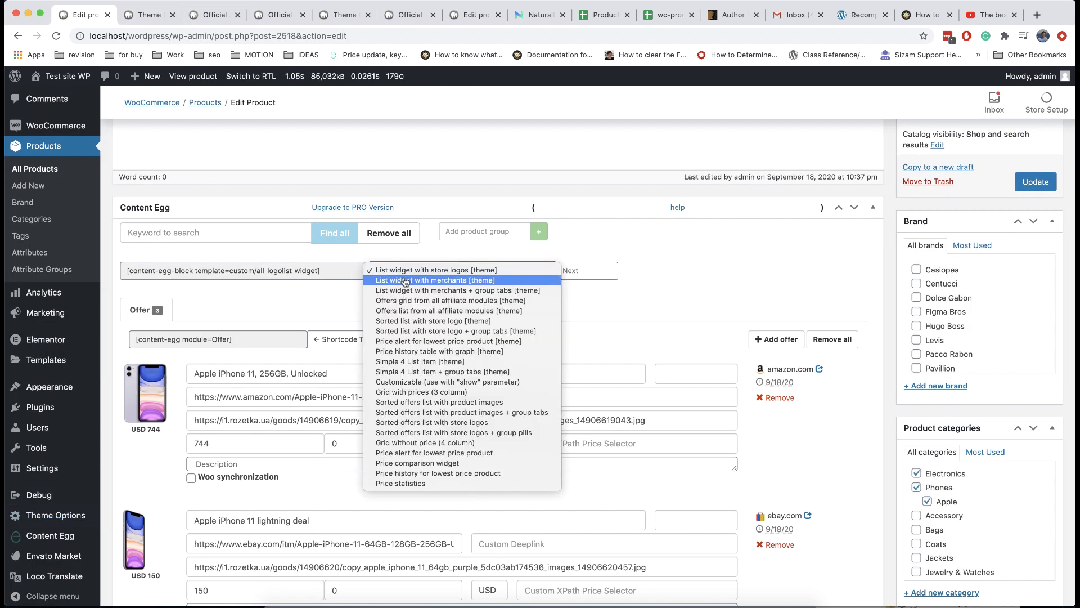
pyautogui.click(421, 486)
pyautogui.click(294, 271)
pyautogui.hotkey('ctrl', 'c')
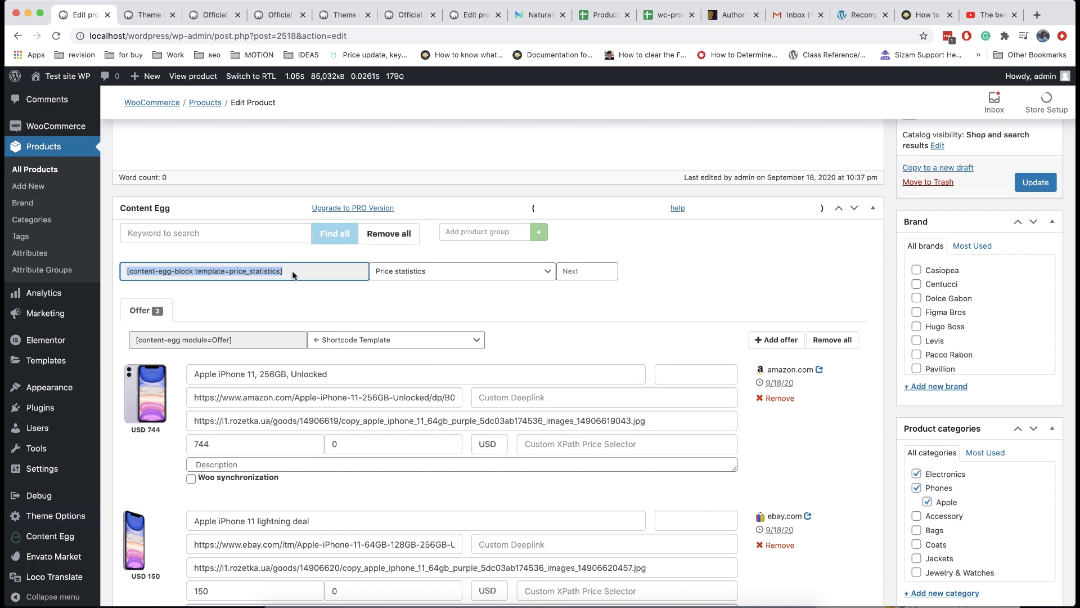
pyautogui.scroll(1, 293, 273)
pyautogui.scroll(7, 293, 272)
pyautogui.click(287, 363)
pyautogui.hotkey('ctrl', 'v')
pyautogui.scroll(-3, 605, 403)
pyautogui.hotkey('ctrl', 's')
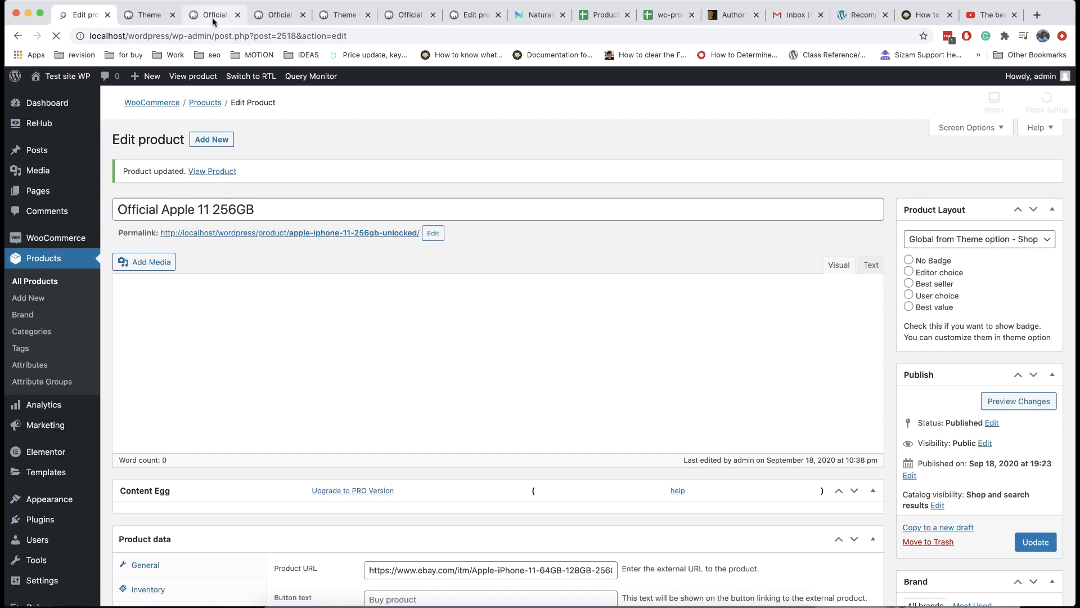
# Reload the live product page and review the new price statistics section
pyautogui.click(200, 23)
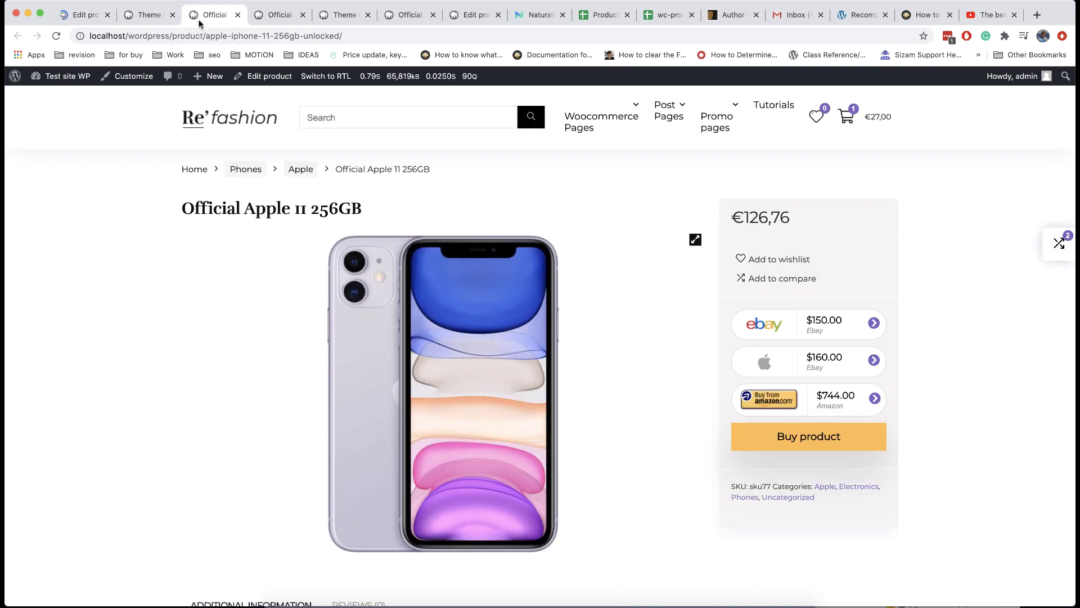
pyautogui.click(56, 37)
pyautogui.scroll(-7, 115, 243)
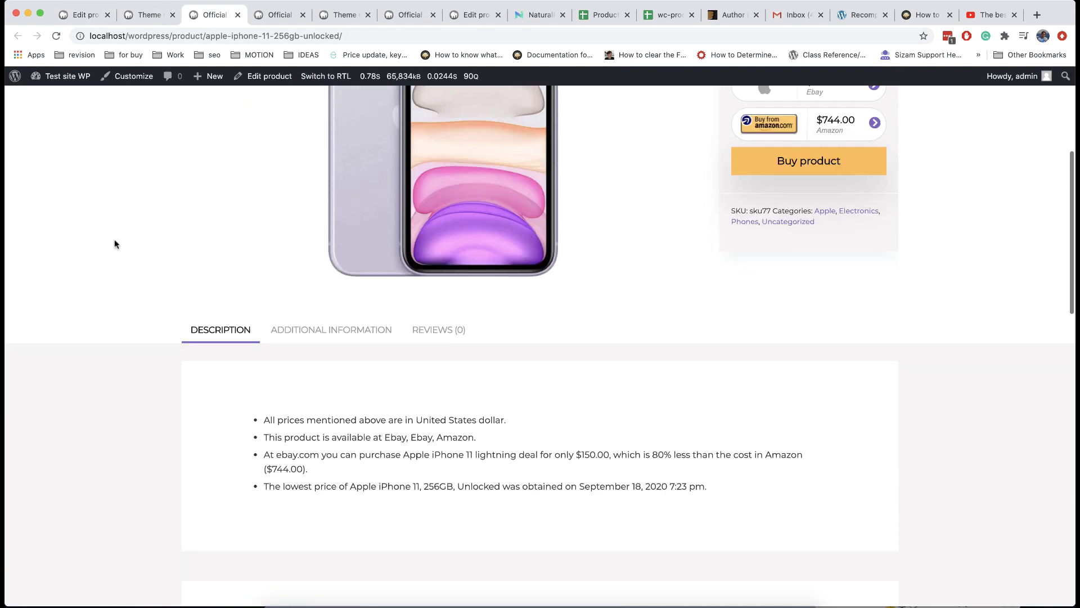
pyautogui.scroll(7, 366, 338)
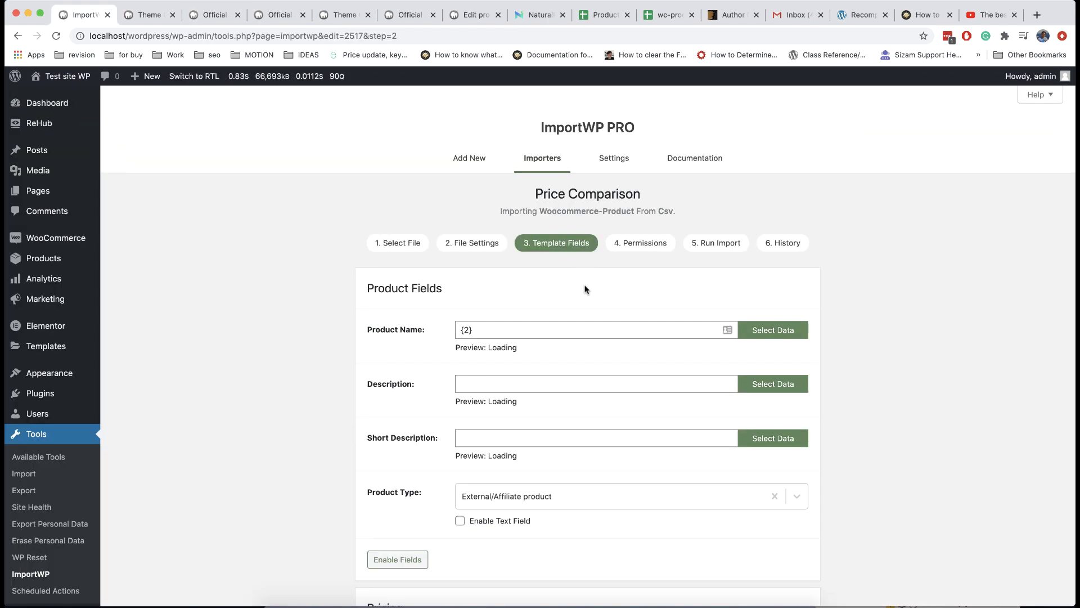
pyautogui.scroll(-5, 585, 289)
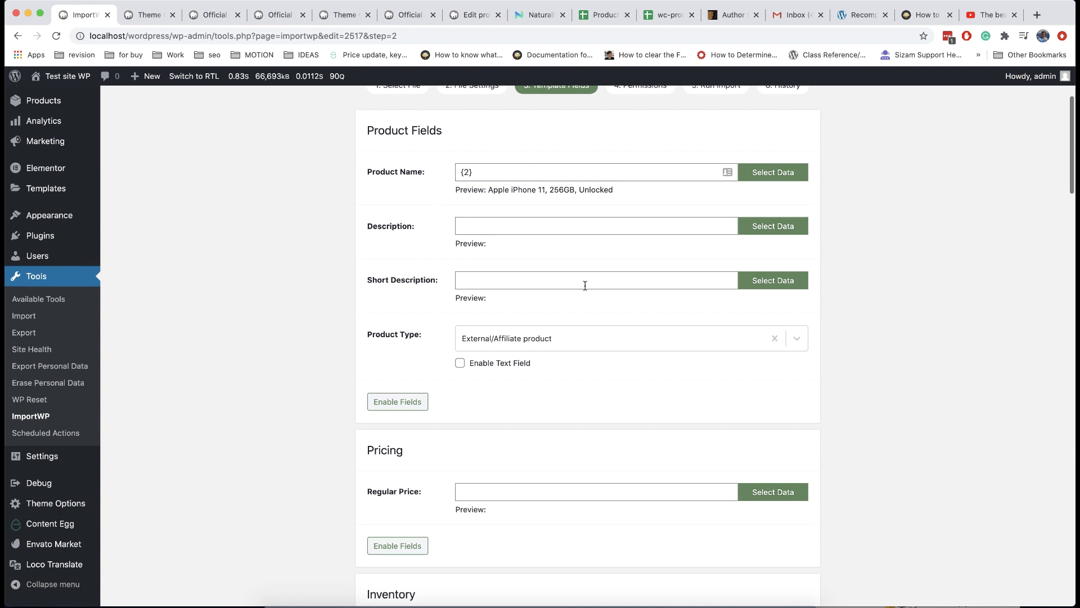
# Paste [content-egg-block template=price_statistics] into the template's Description and check the Rehub Enable Fields list
pyautogui.click(479, 227)
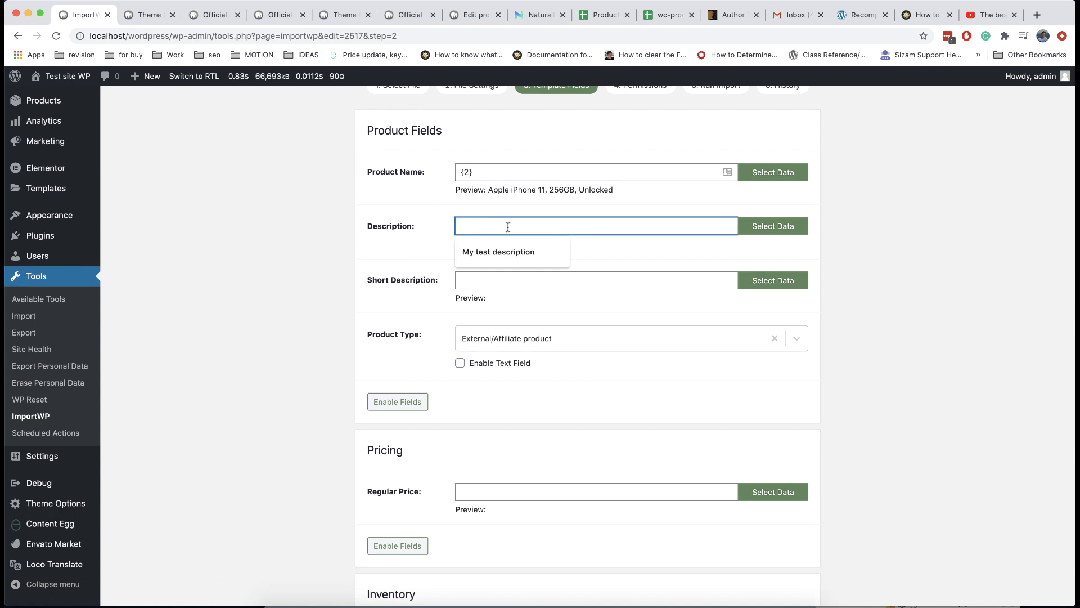
pyautogui.press('super+v')
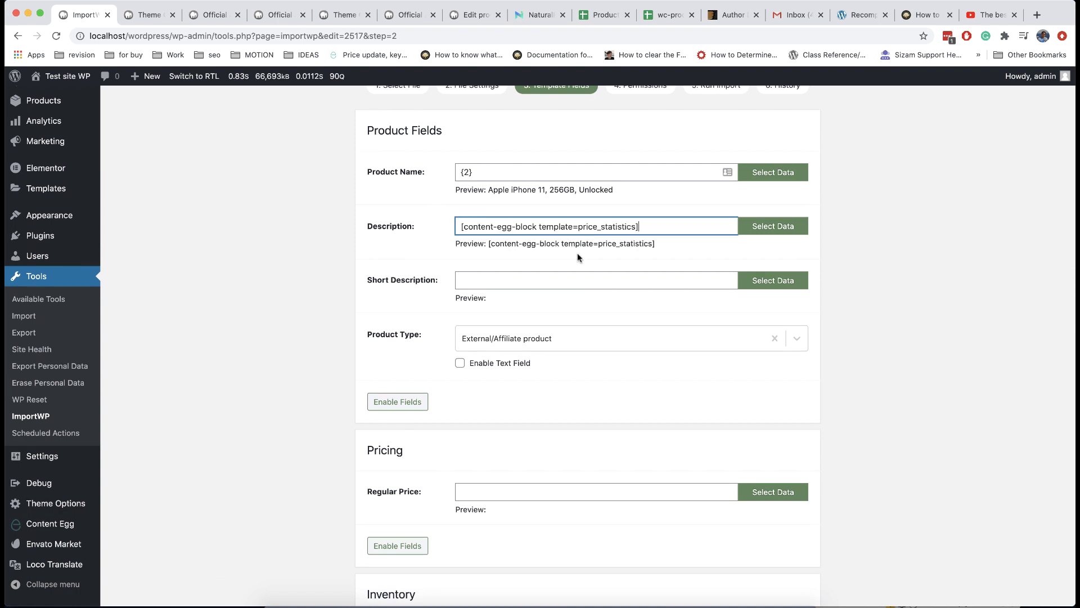
pyautogui.scroll(-10, 578, 256)
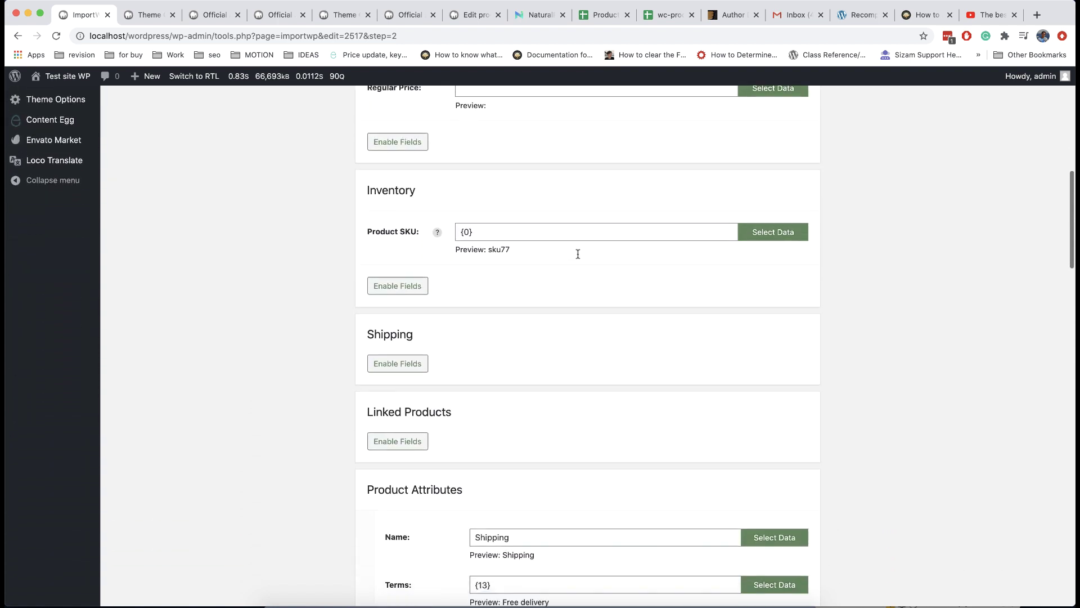
pyautogui.scroll(-5, 578, 256)
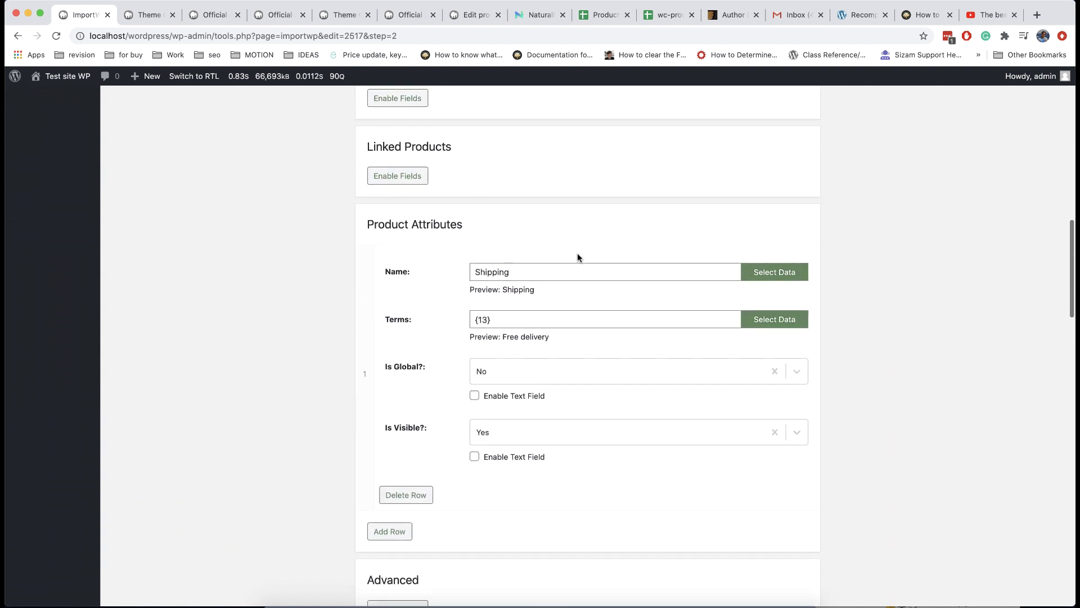
pyautogui.scroll(-12, 577, 257)
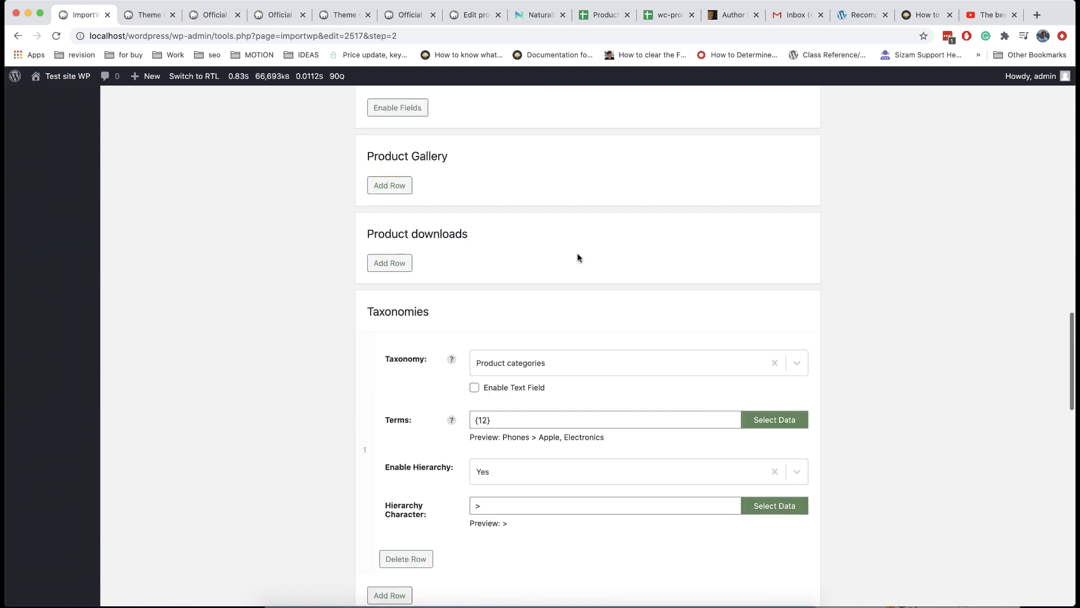
pyautogui.scroll(-6, 578, 258)
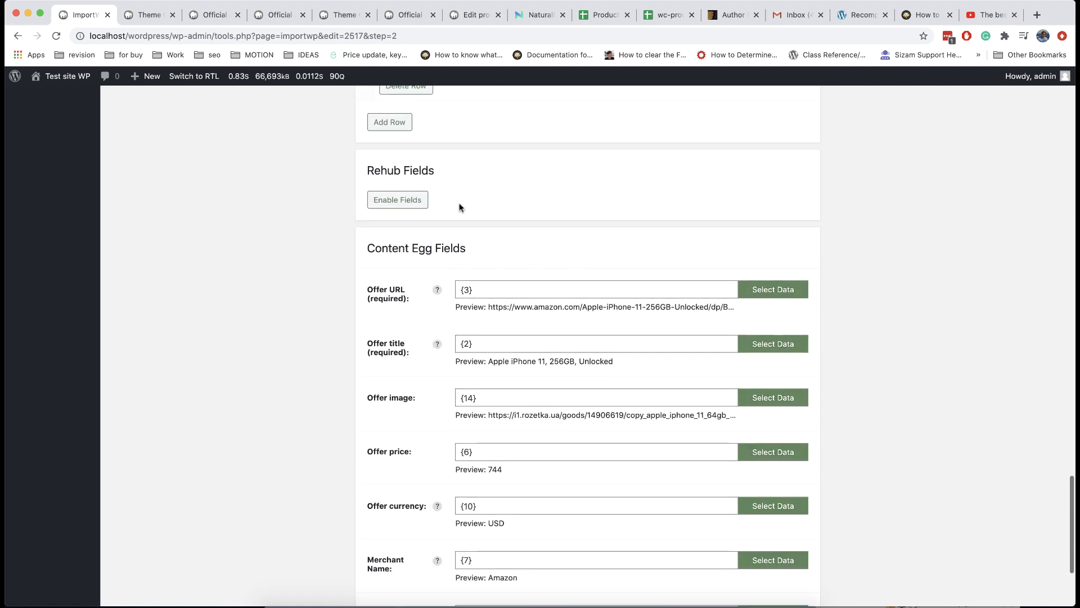
pyautogui.click(414, 201)
pyautogui.scroll(2, 413, 200)
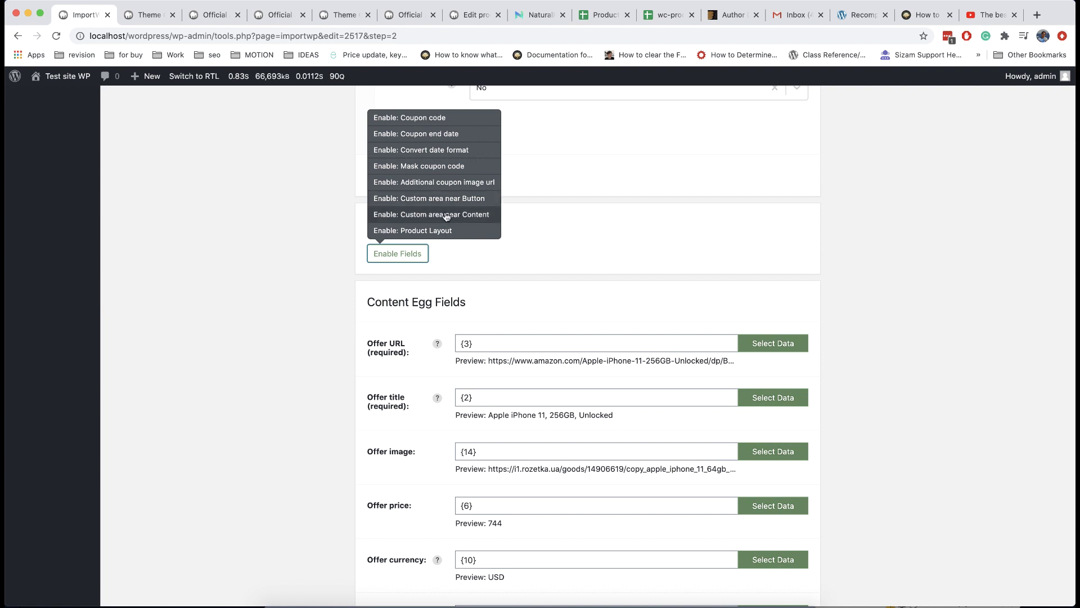
pyautogui.click(553, 233)
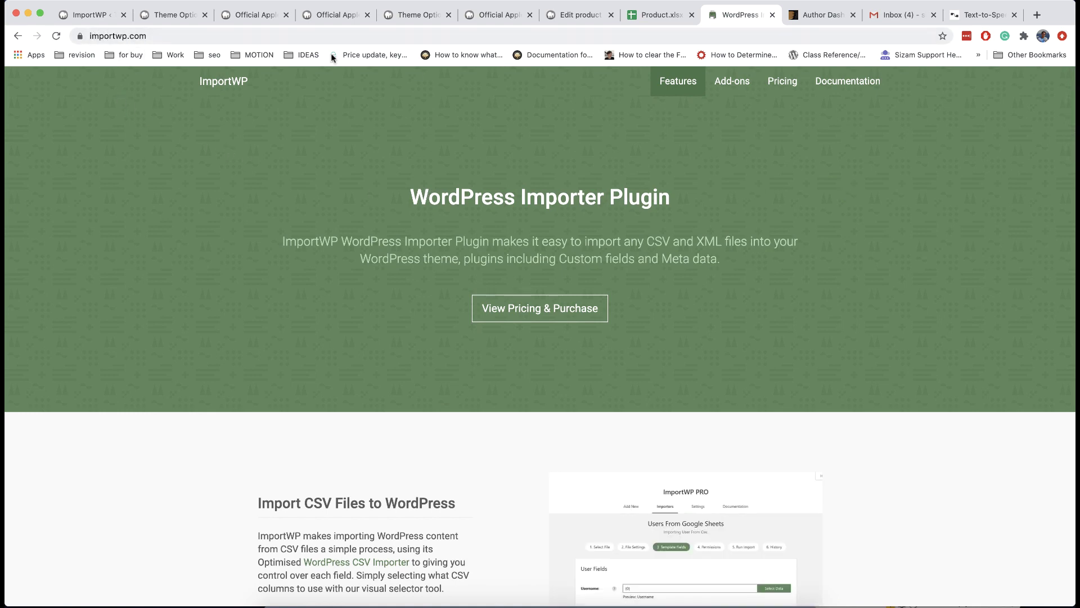
# Open ImportWP Documentation and the 'Sorry, this file type is not permitted' code snippet article
pyautogui.moveTo(751, 94)
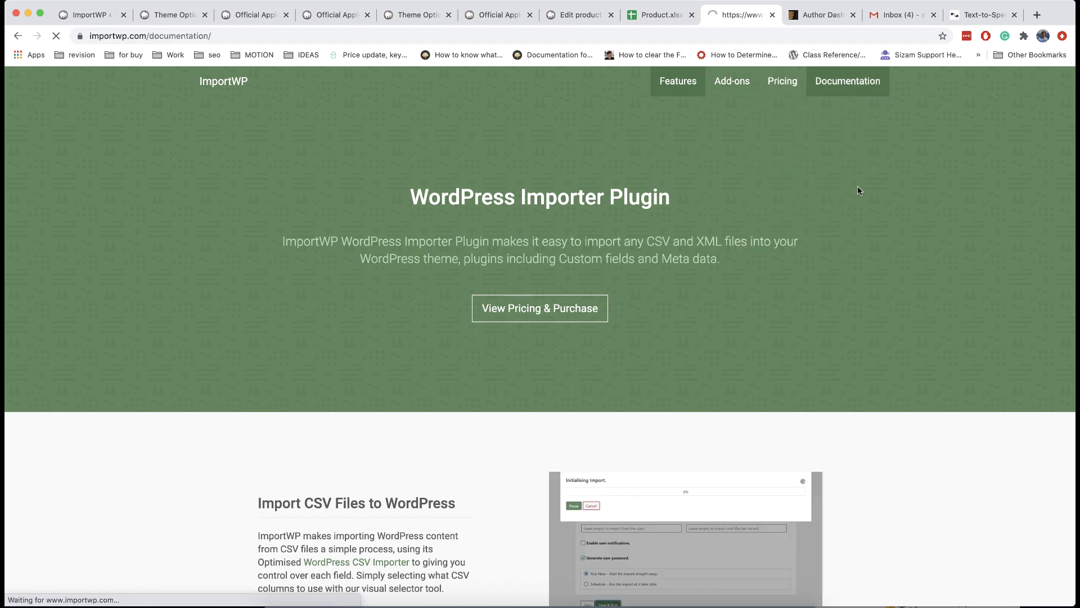
pyautogui.click(846, 84)
pyautogui.scroll(-20, 857, 191)
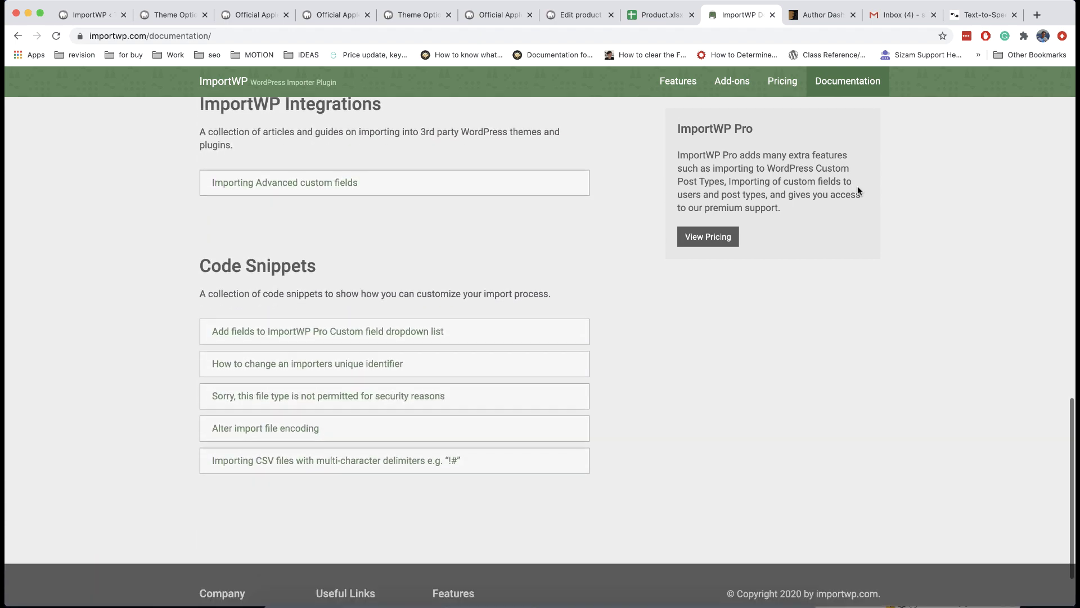
pyautogui.scroll(-2, 857, 190)
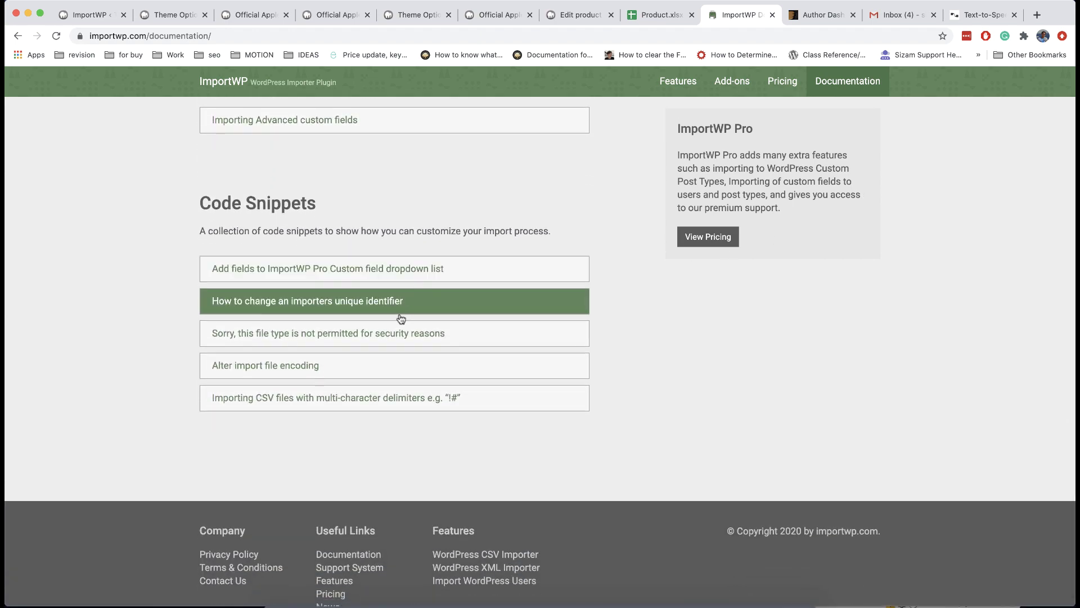
pyautogui.click(441, 337)
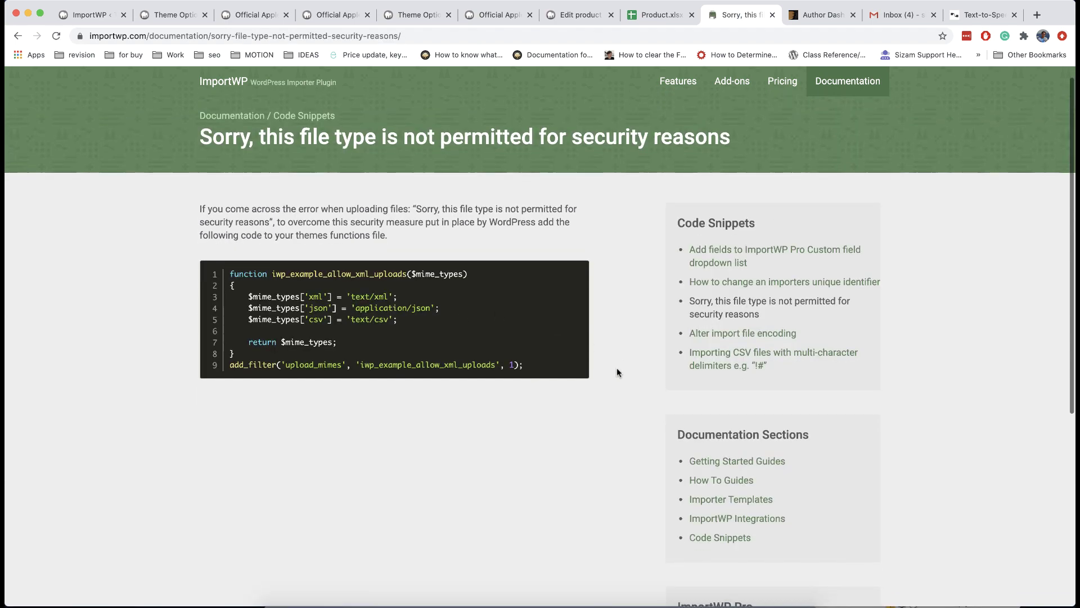